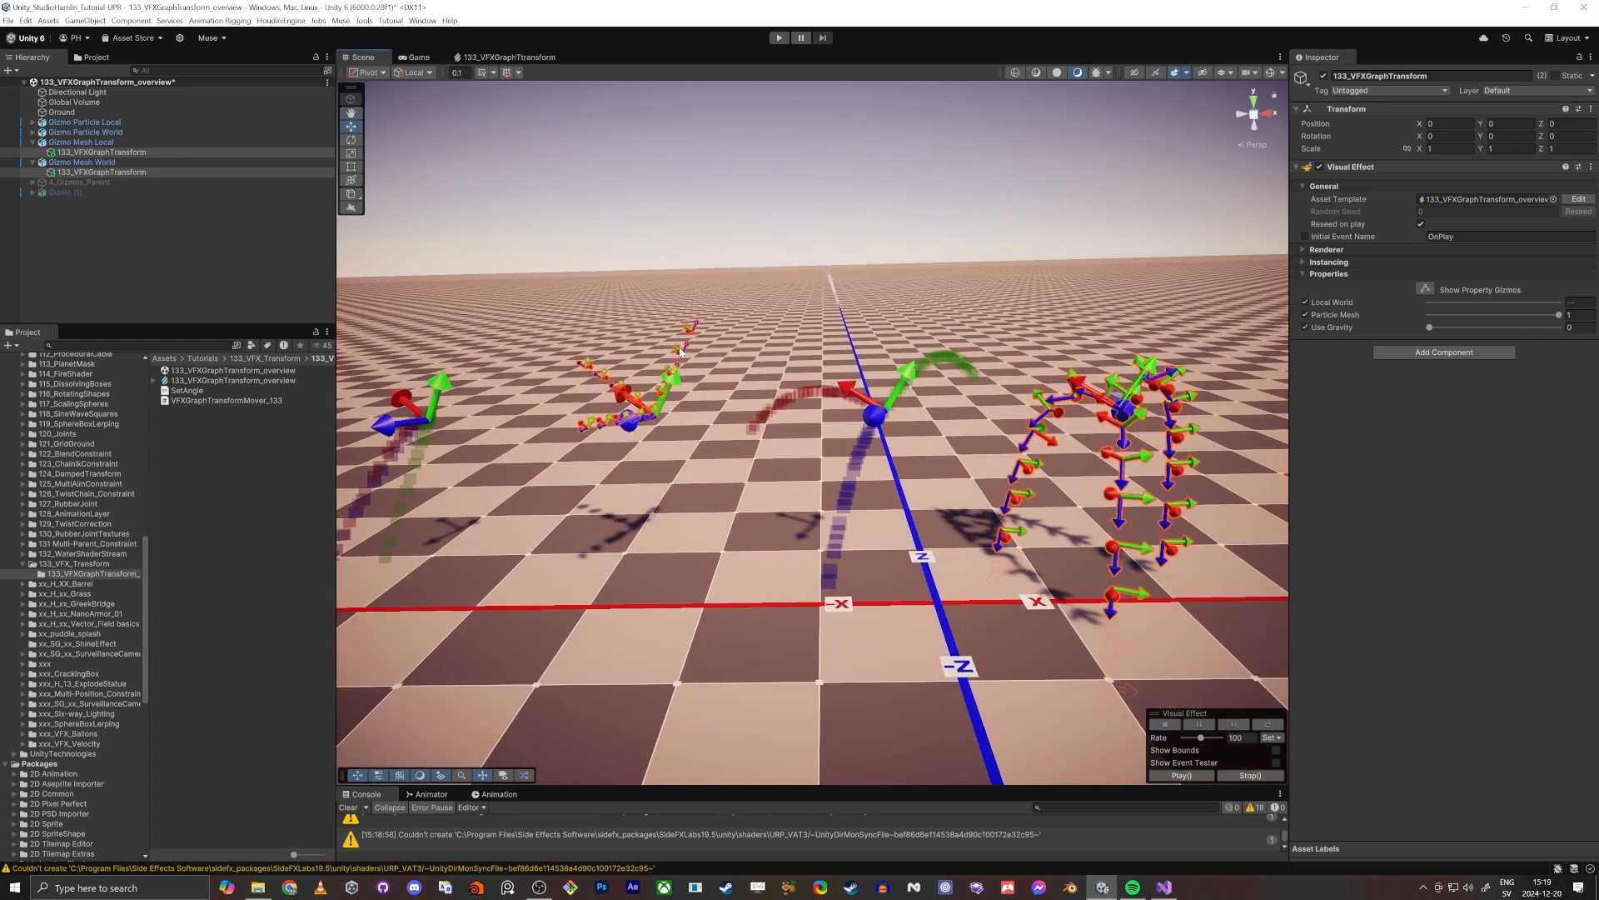
Step: Examine the moving gizmos in the overview scene and their mesh and quad particle trails from close up
{"action": "left_click", "coordinate": [174, 242]}
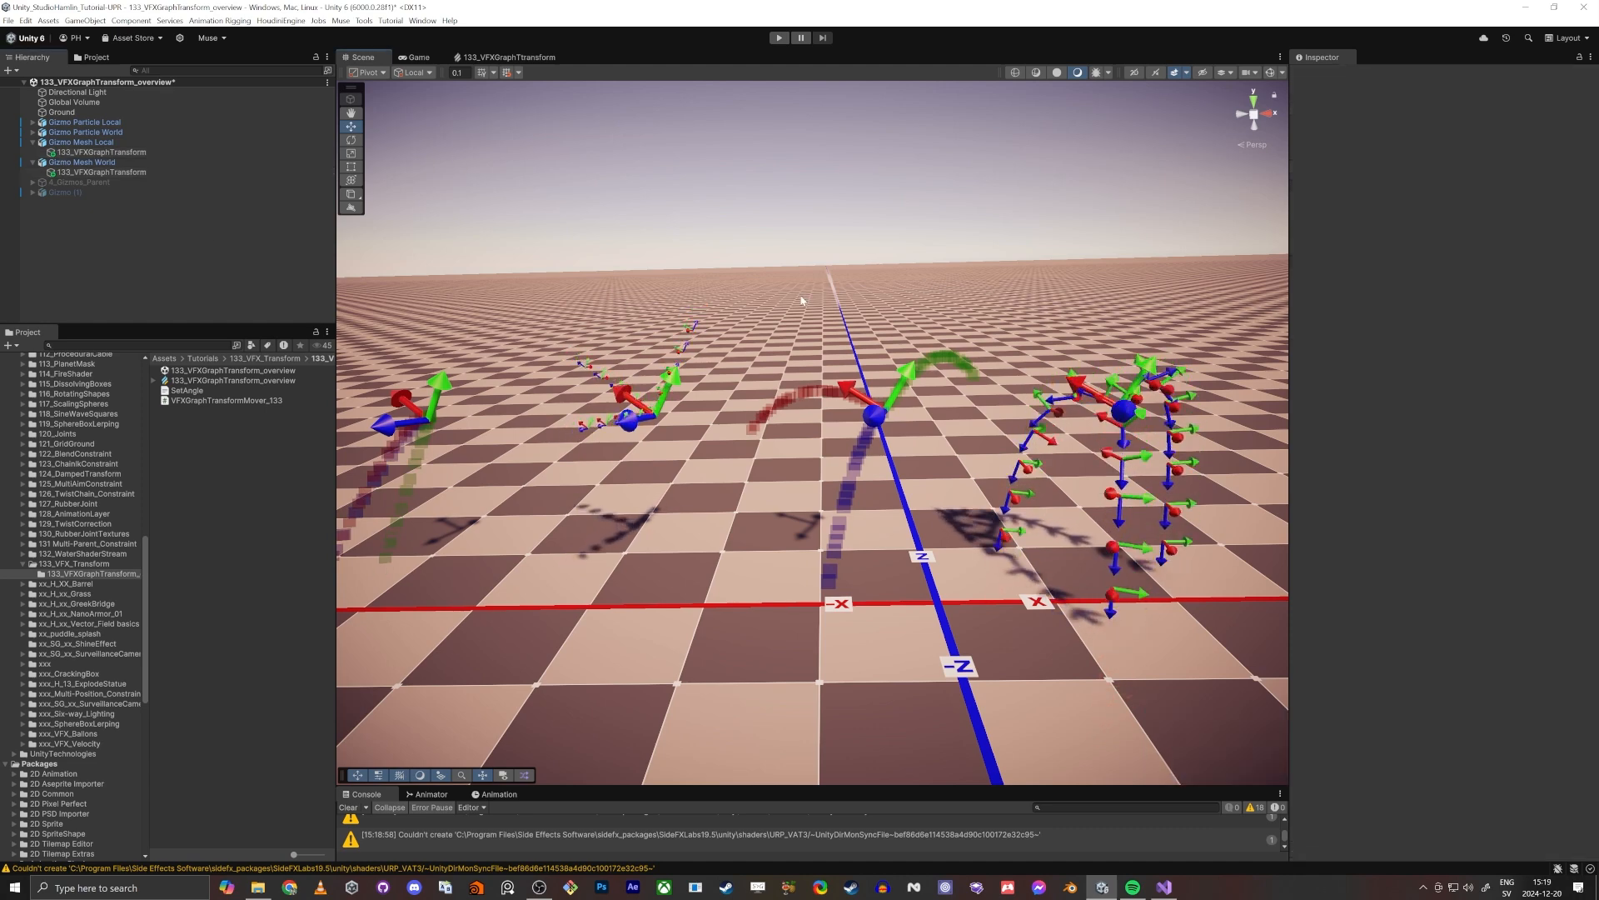
{"action": "key", "text": "w"}
{"action": "right_click_drag", "start_coordinate": [802, 301], "coordinate": [681, 280]}
{"action": "key", "text": "a"}
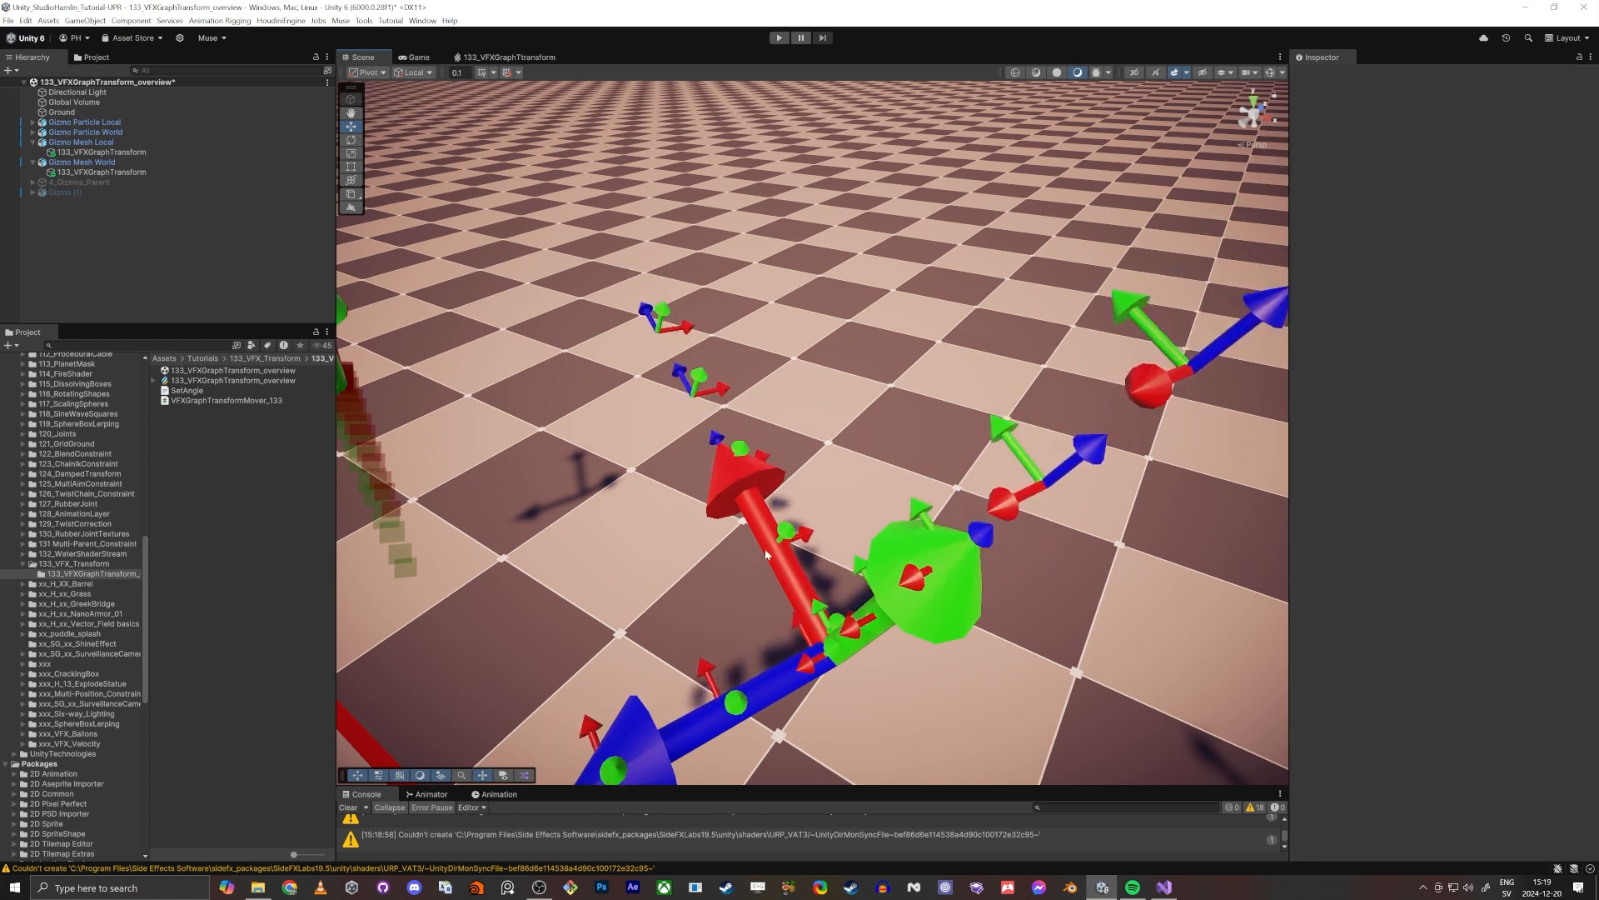
{"action": "right_click_drag", "start_coordinate": [767, 554], "coordinate": [752, 474]}
{"action": "key", "text": "w"}
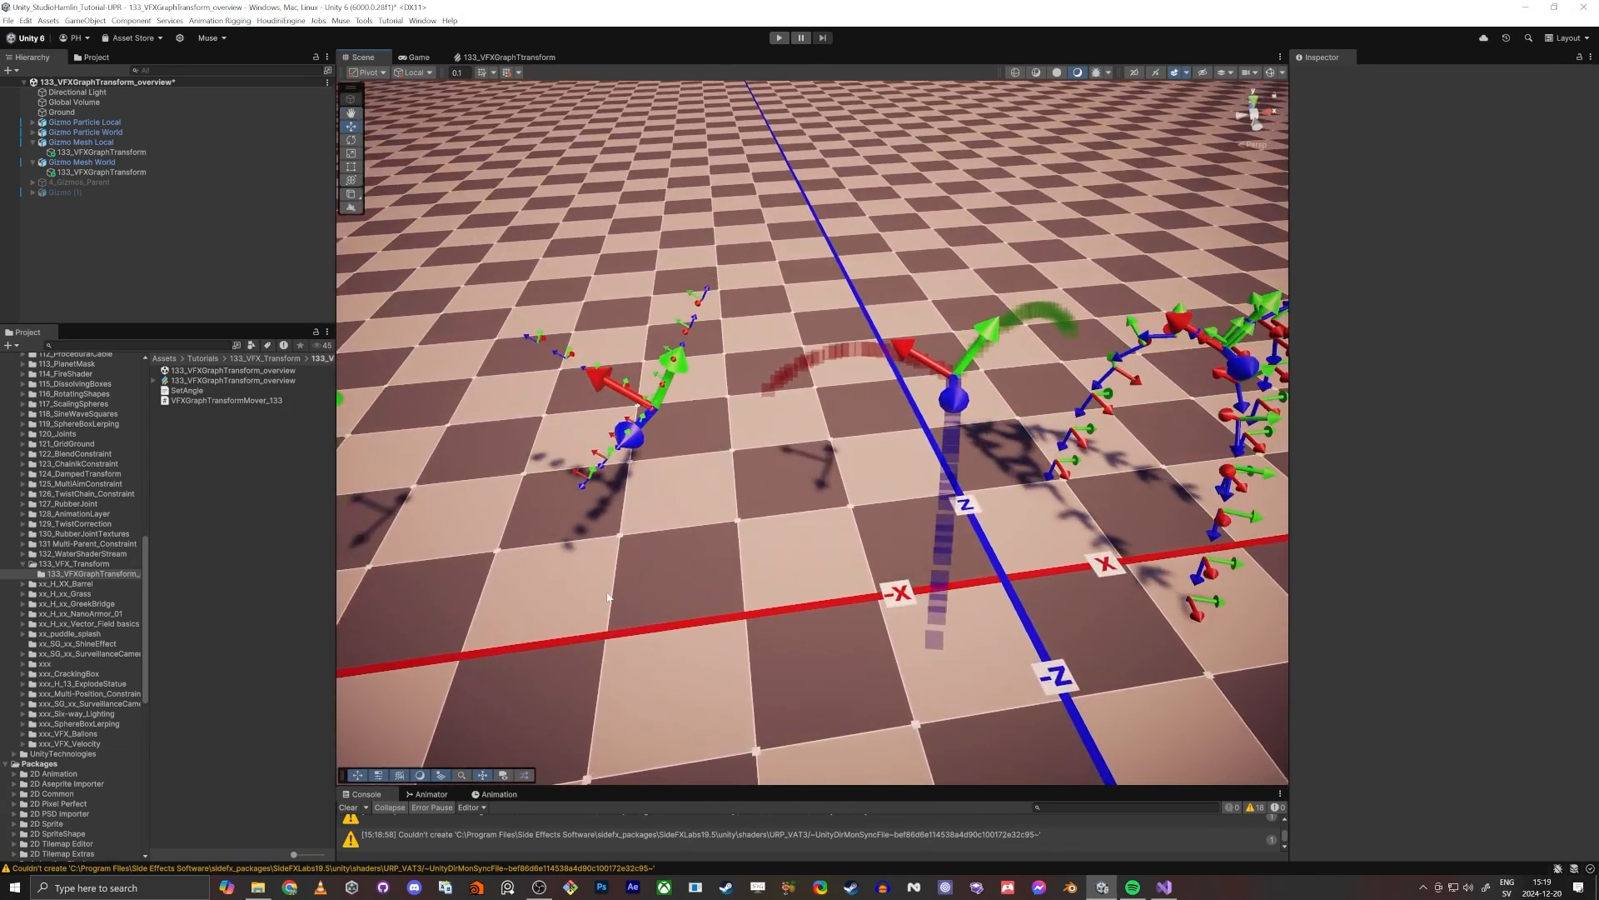
Step: Open the 133_VFXGraphTransform scene from the 133_VFX_Transform folder, discarding the changes to the overview scene
{"action": "left_click", "coordinate": [84, 564]}
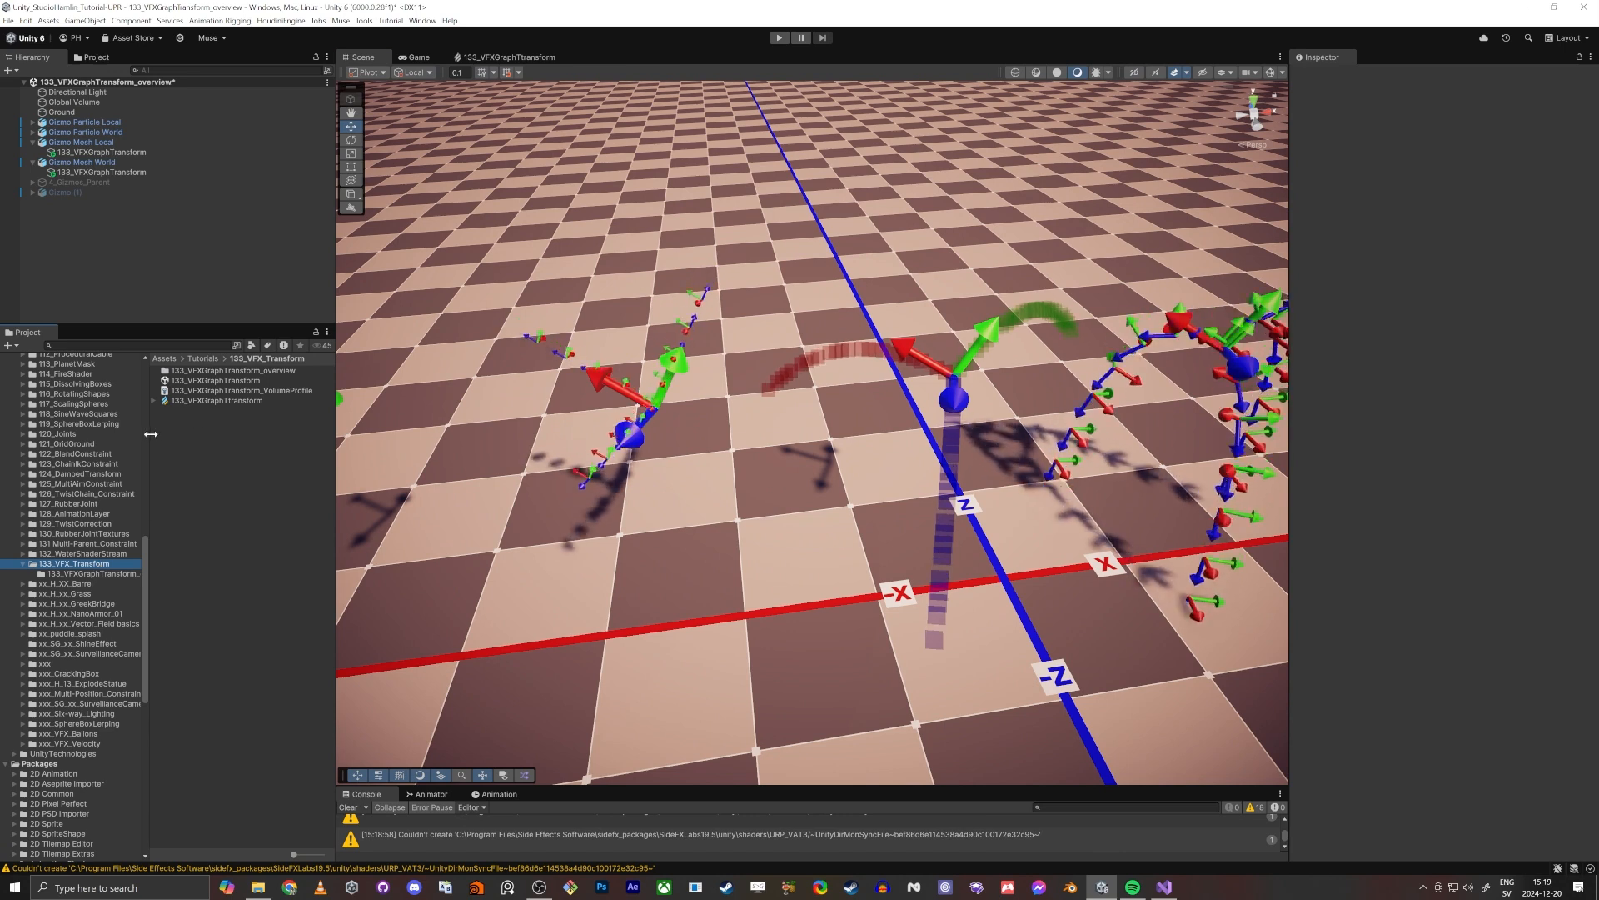
{"action": "double_click", "coordinate": [200, 381]}
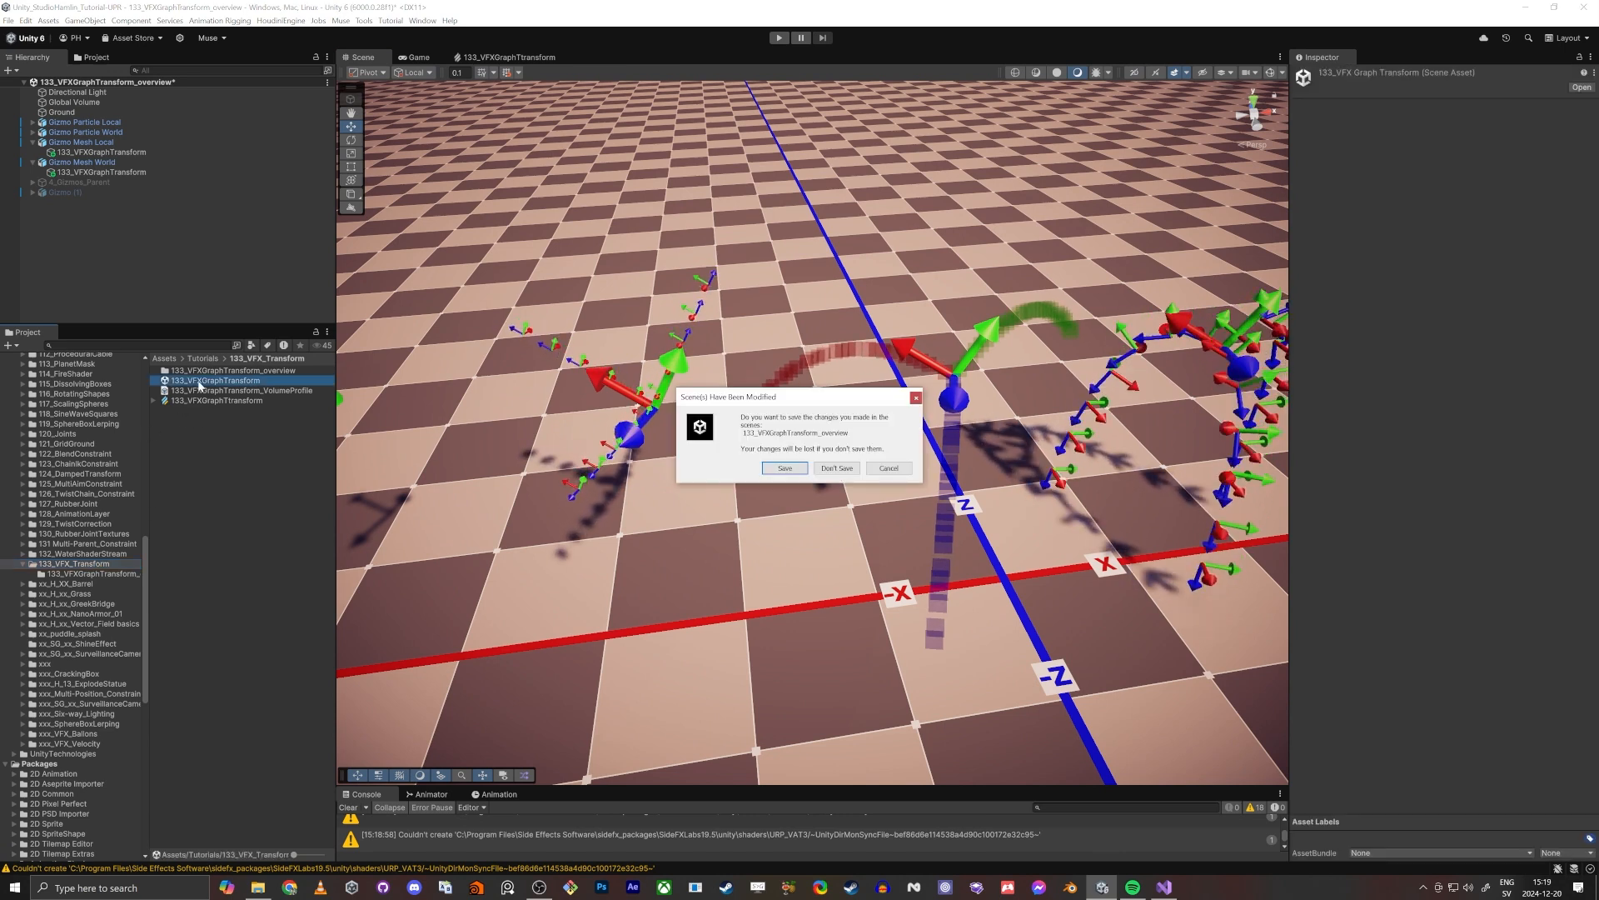
{"action": "left_click", "coordinate": [837, 469]}
Step: Disable the VFX Graph Transform Mover_133 script on the Gizmo object
{"action": "right_click_drag", "start_coordinate": [774, 572], "coordinate": [798, 485]}
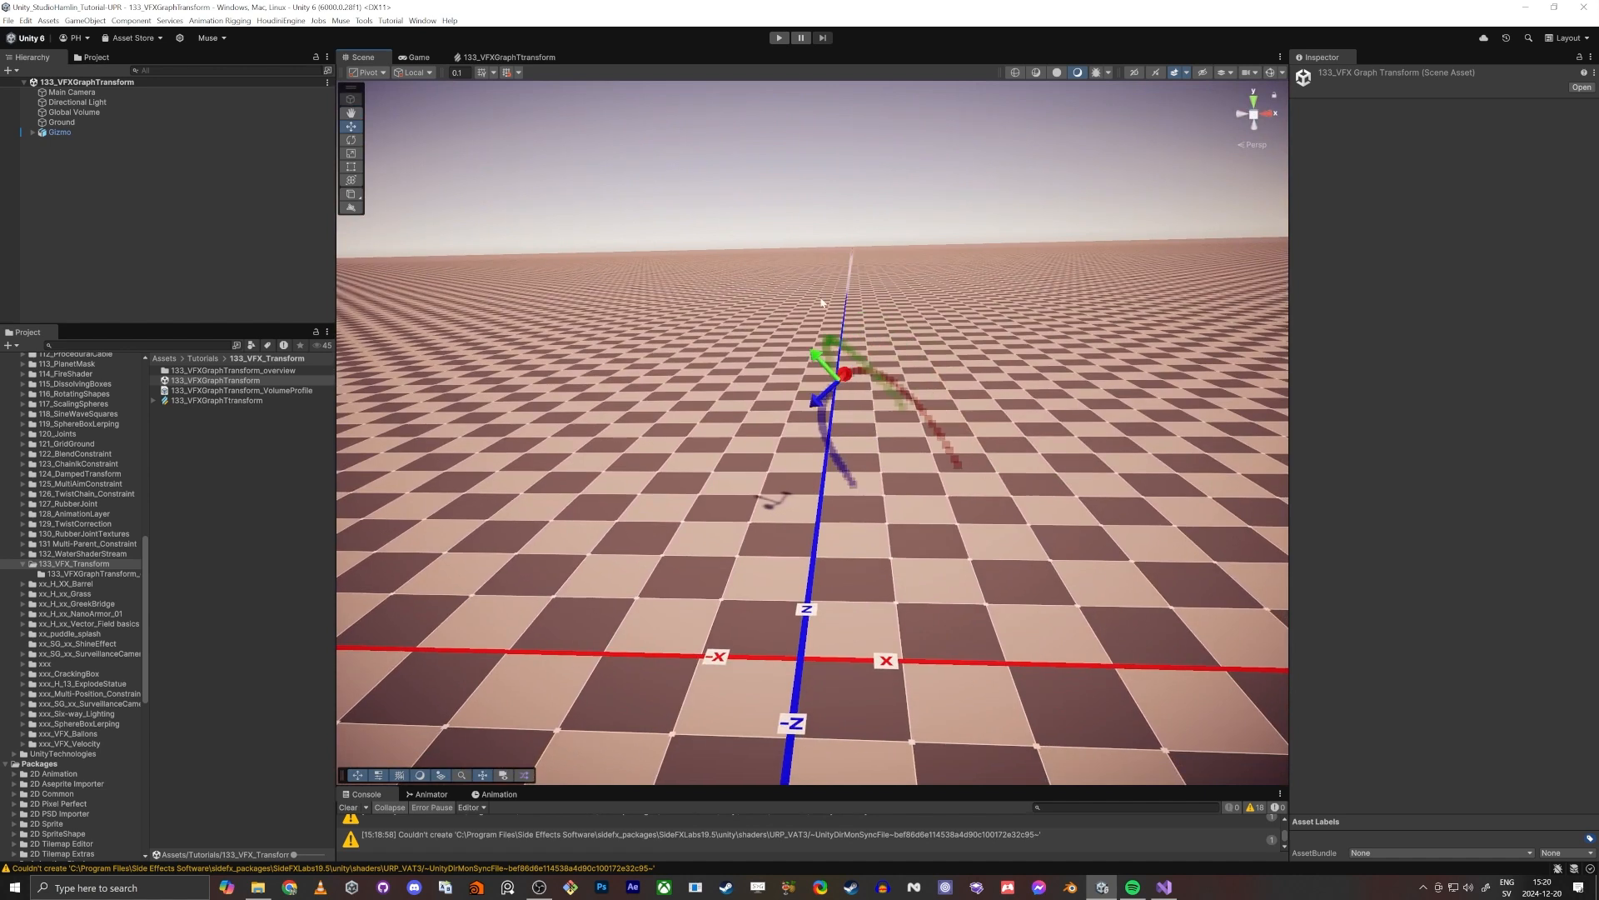
{"action": "left_click", "coordinate": [108, 135]}
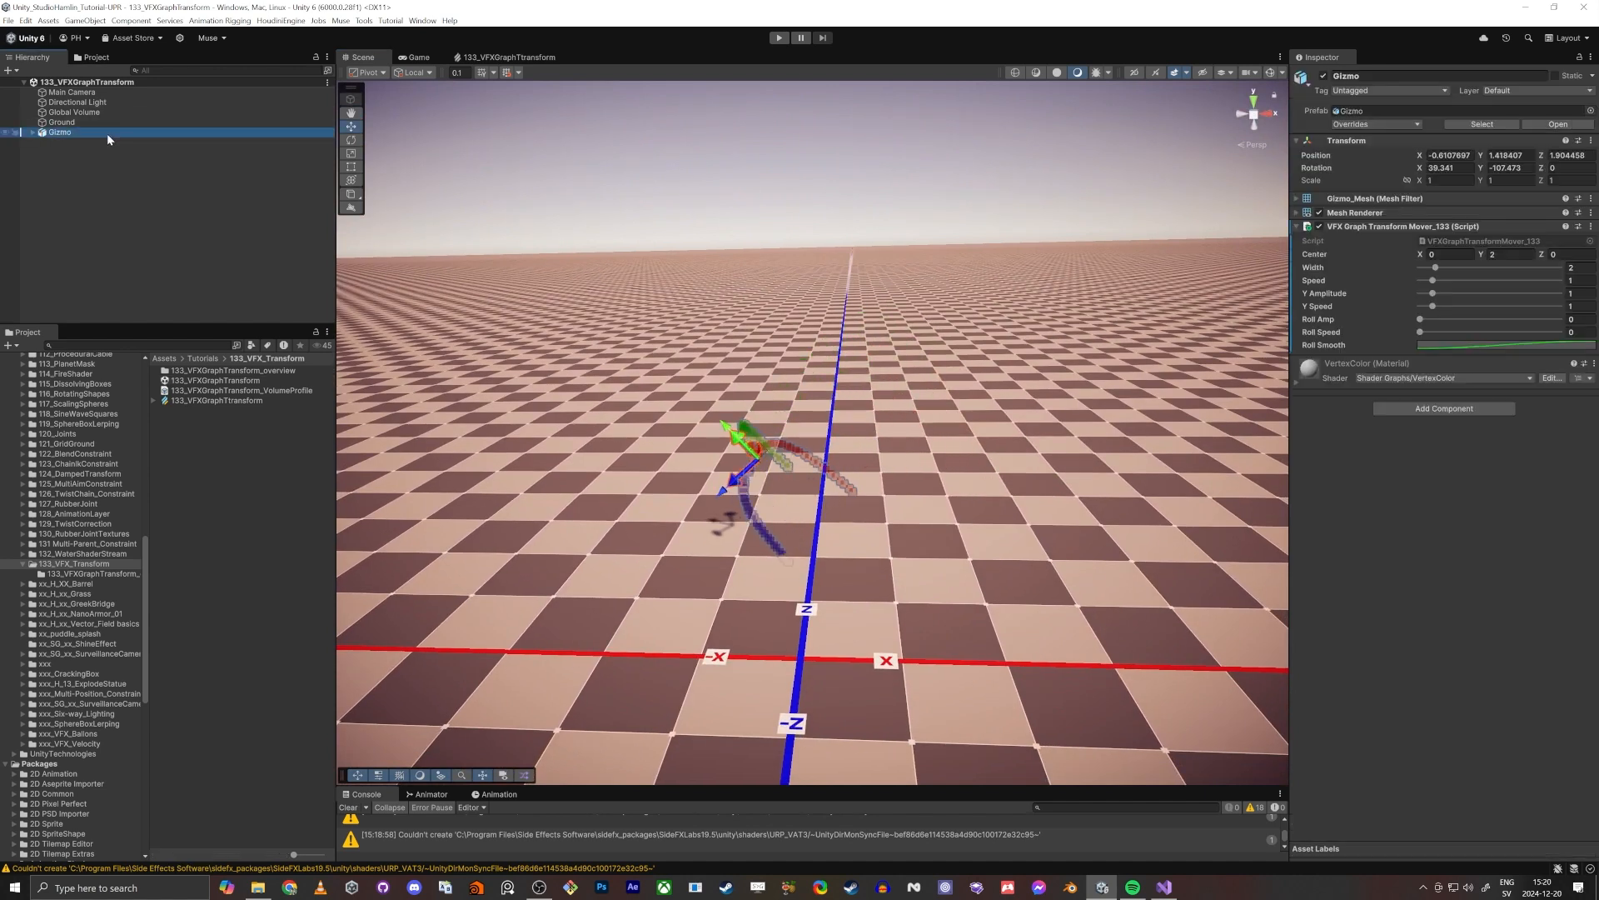
{"action": "left_click", "coordinate": [1318, 226]}
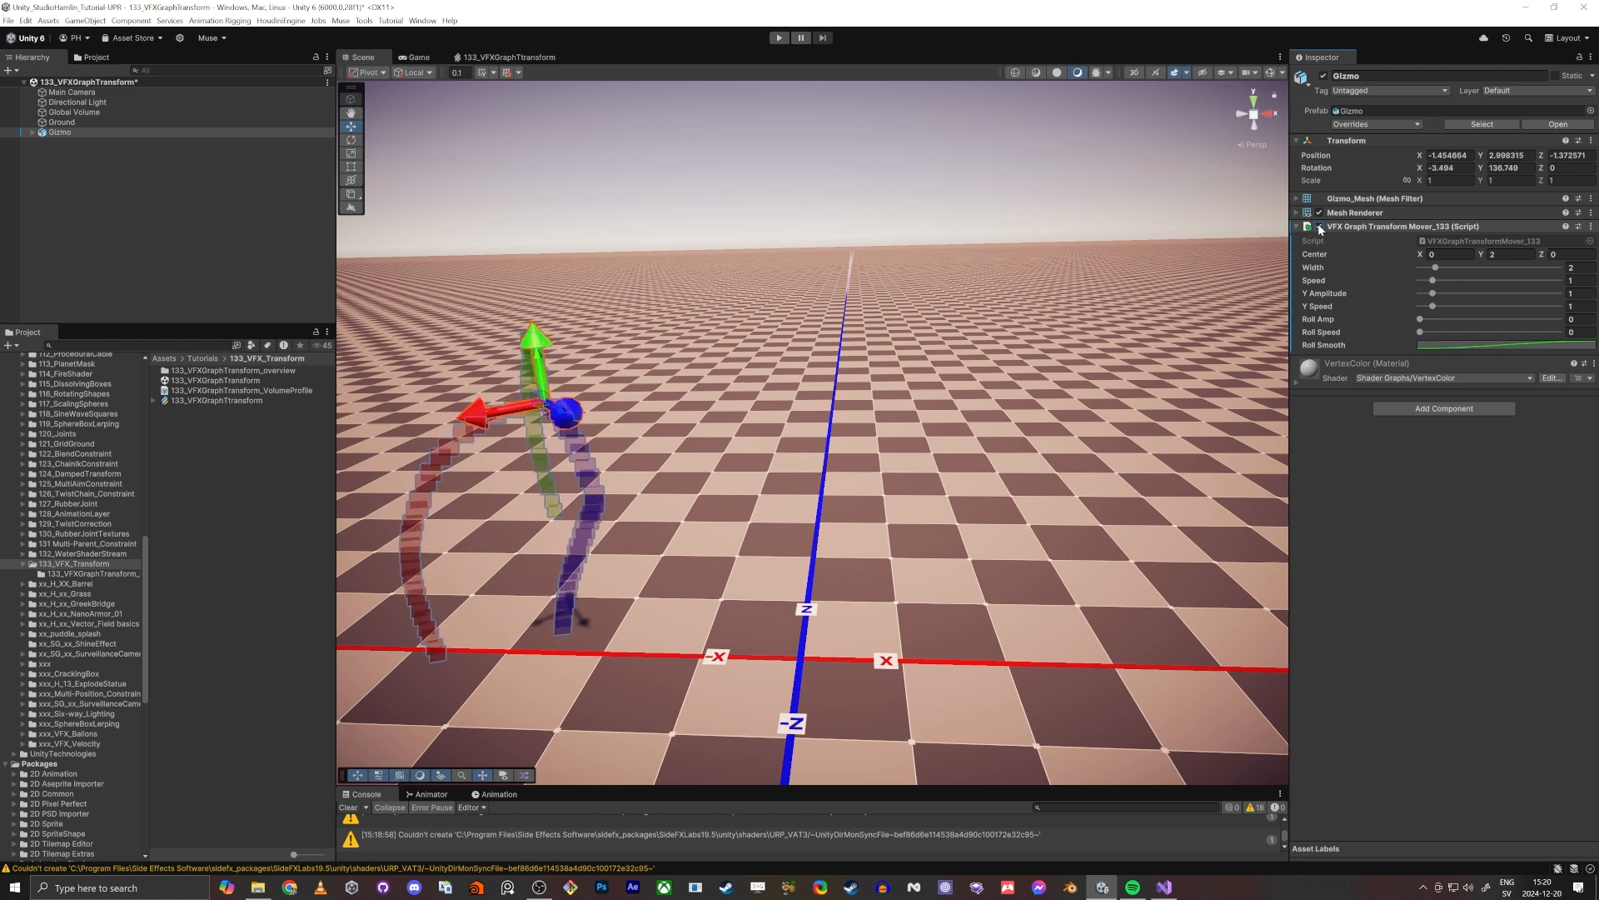
{"action": "right_click_drag", "start_coordinate": [792, 466], "coordinate": [1039, 515]}
{"action": "key", "text": "a"}
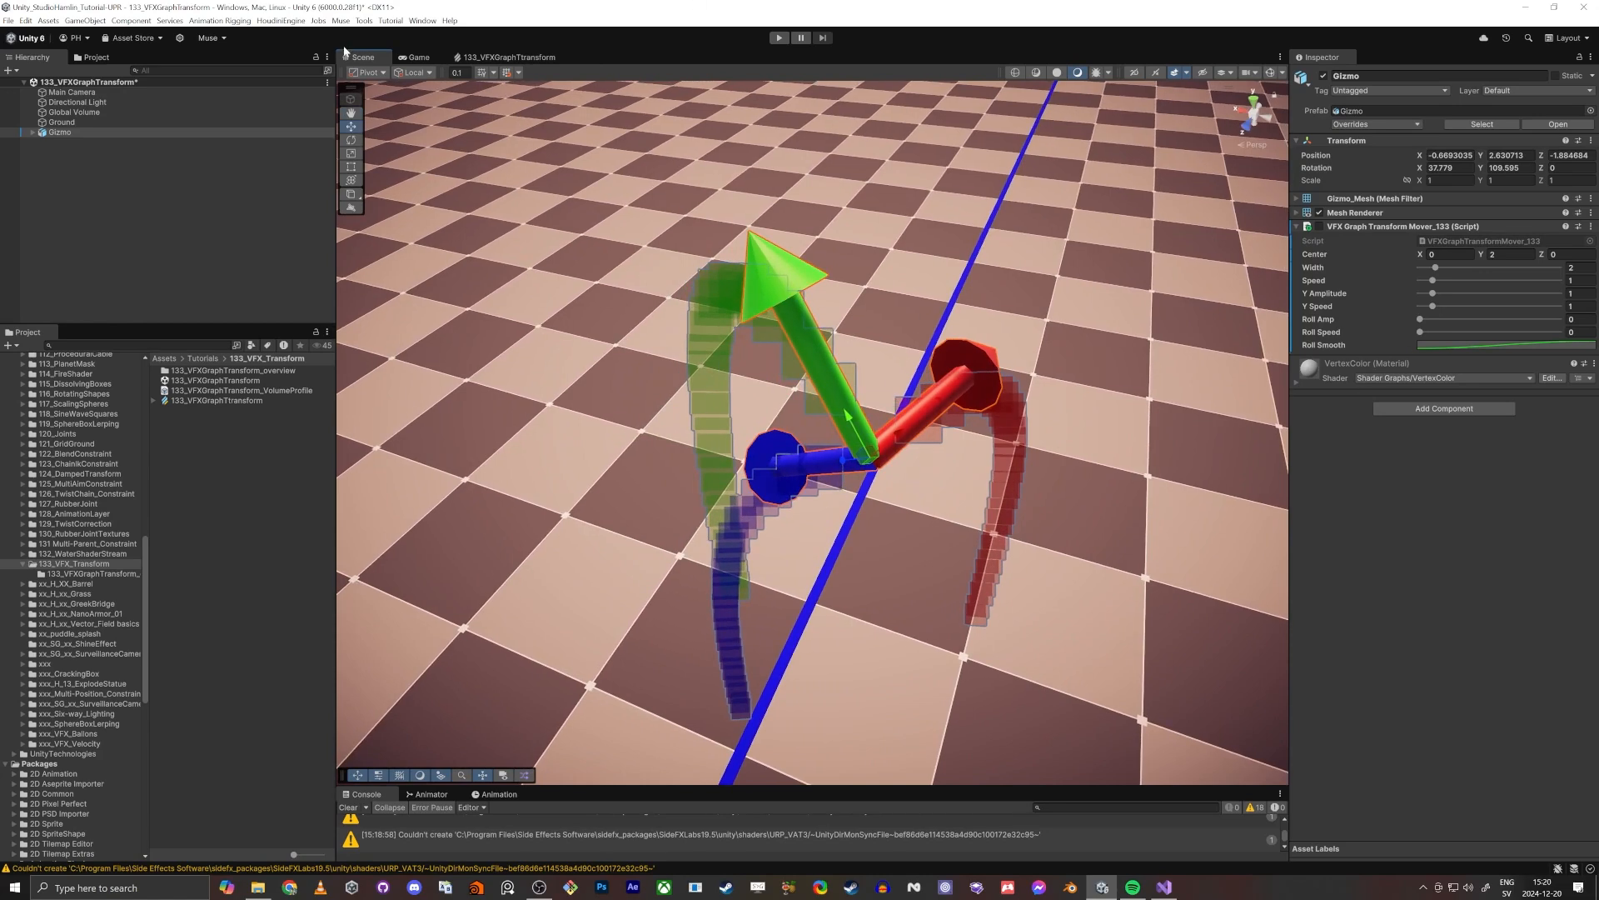
Step: Dock the Scene view beneath the Inspector and enlarge it, framing the gizmo in it
{"action": "left_click_drag", "start_coordinate": [354, 56], "coordinate": [1400, 731]}
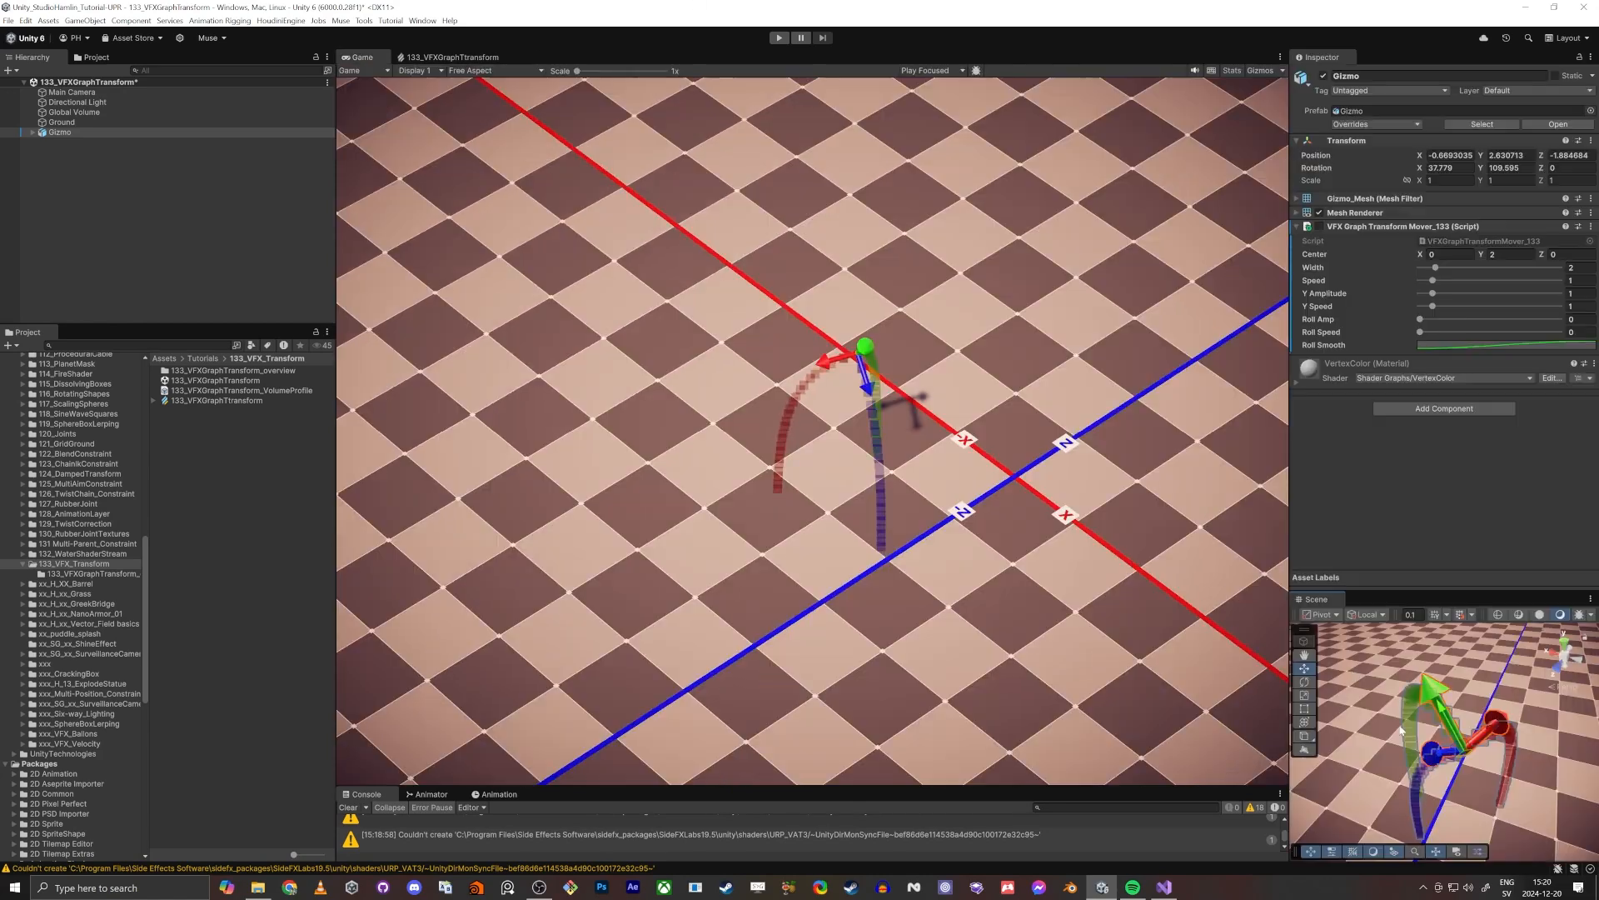
{"action": "left_click_drag", "start_coordinate": [1289, 621], "coordinate": [1161, 621]}
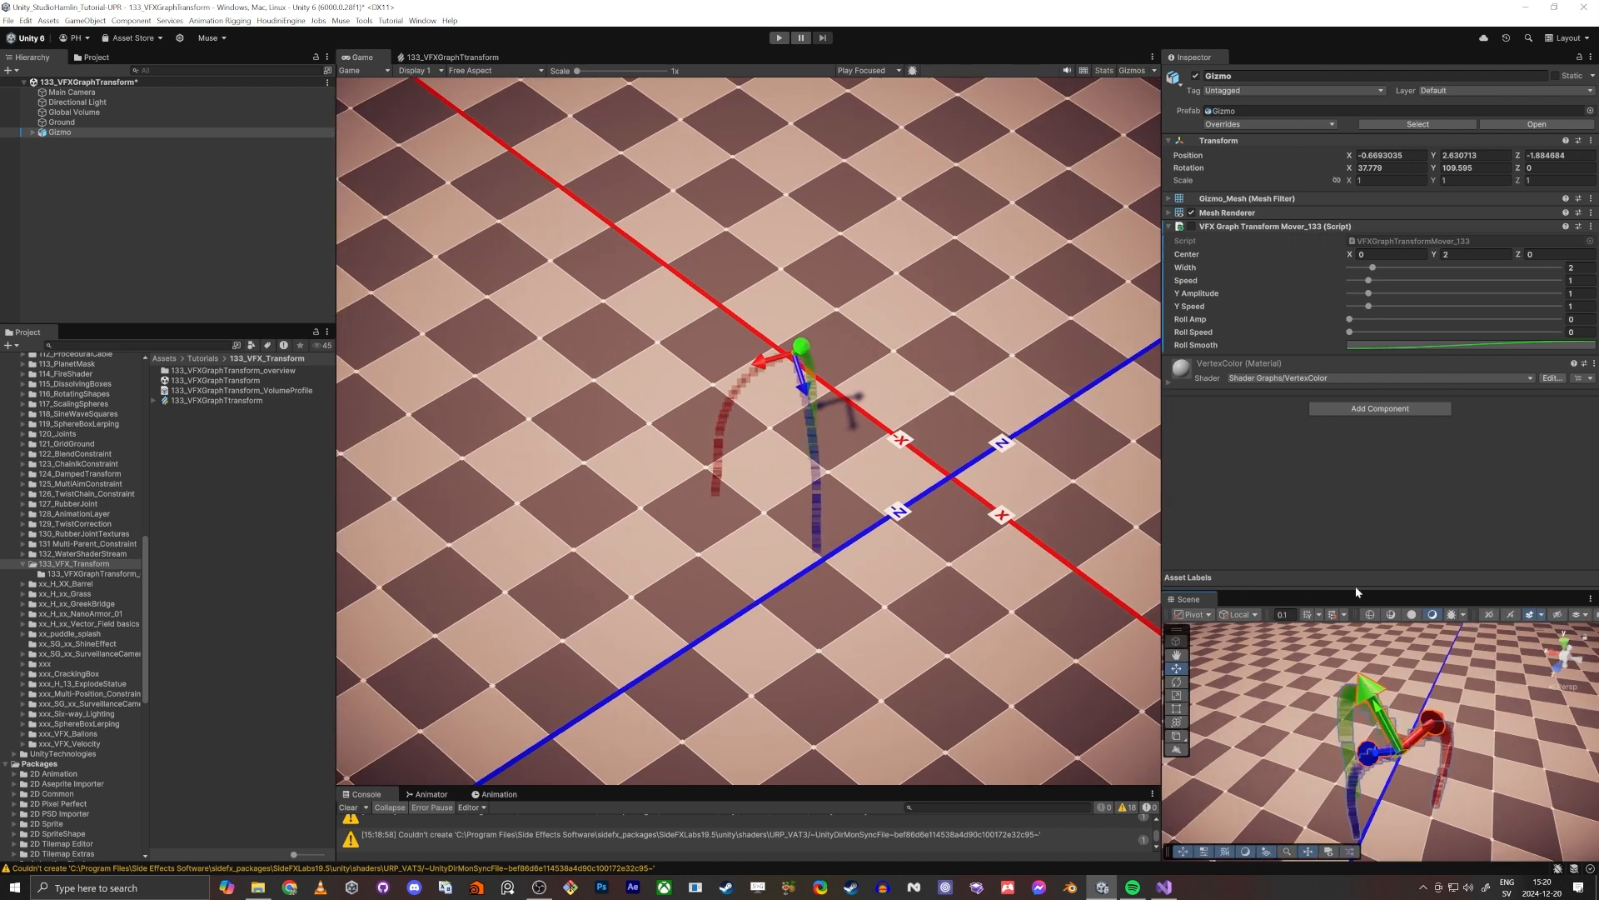
{"action": "left_click_drag", "start_coordinate": [1360, 592], "coordinate": [1360, 361]}
{"action": "right_click_drag", "start_coordinate": [1296, 594], "coordinate": [1231, 606]}
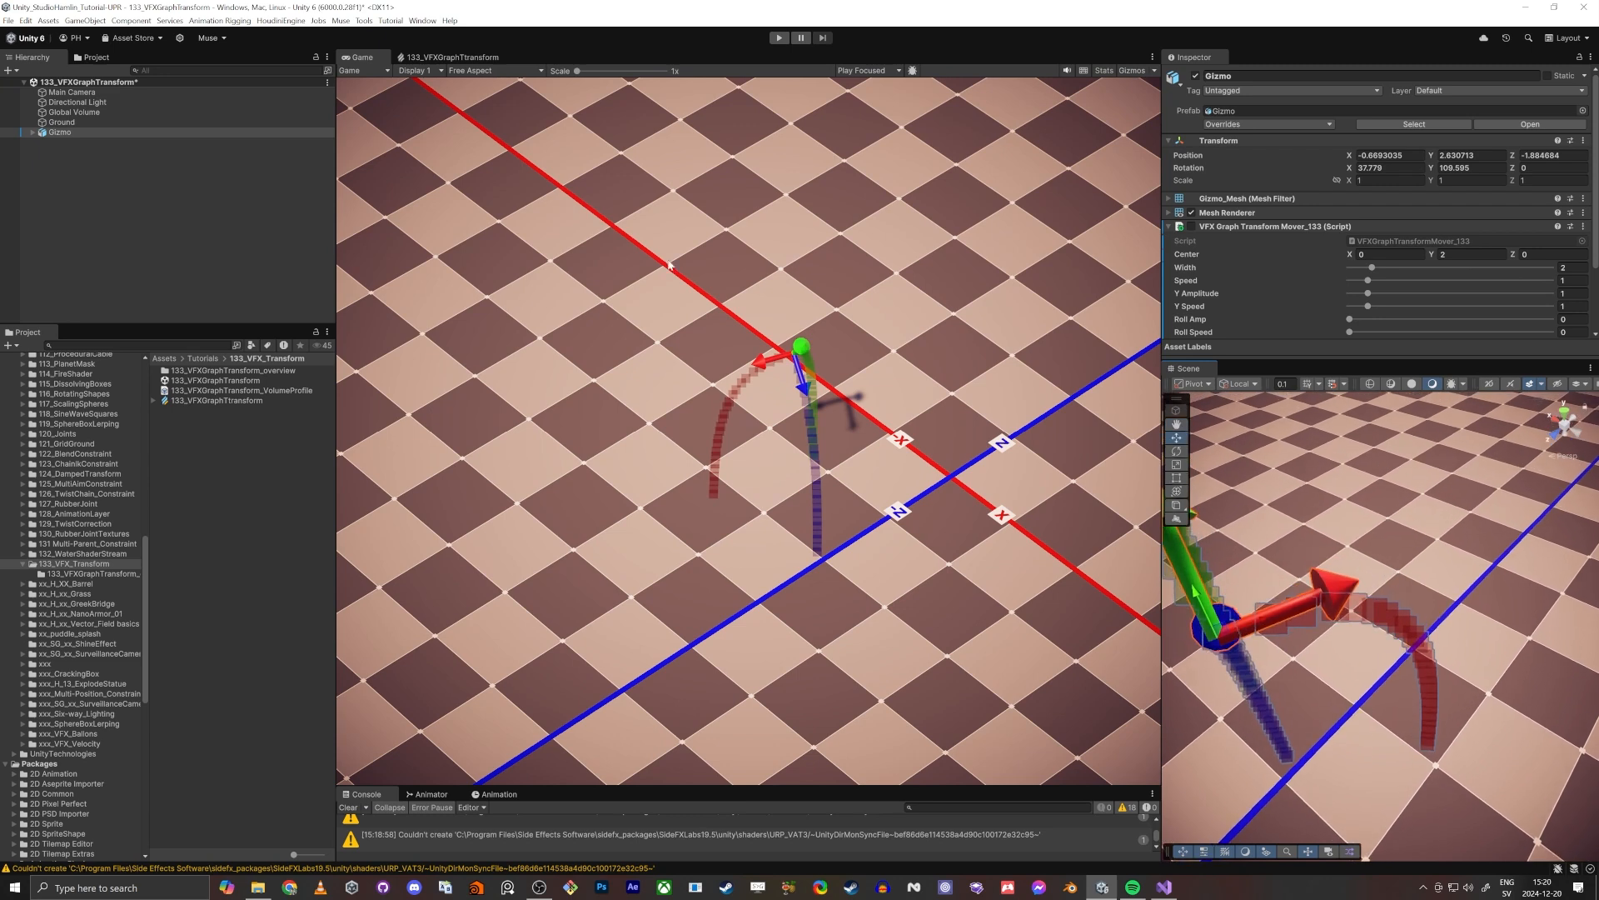
Step: Show the 133_VFXGraphTransform graph, narrow the Hierarchy and Project area, and hide the graph's blackboard
{"action": "left_click", "coordinate": [453, 59]}
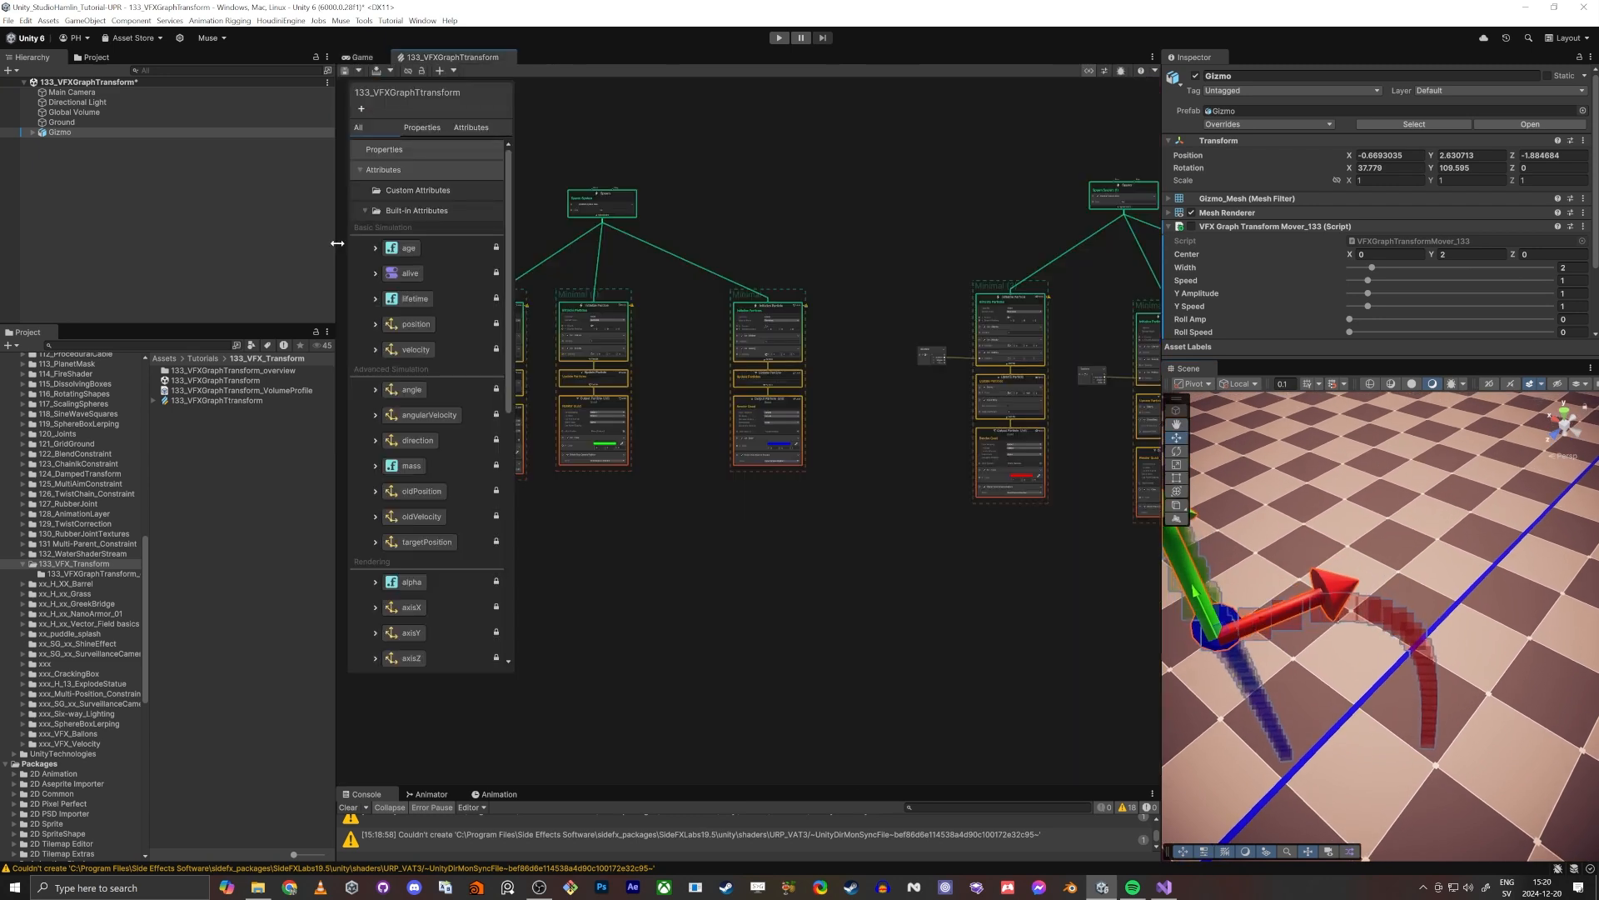
{"action": "left_click_drag", "start_coordinate": [333, 243], "coordinate": [110, 250]}
{"action": "left_click", "coordinate": [1090, 72]}
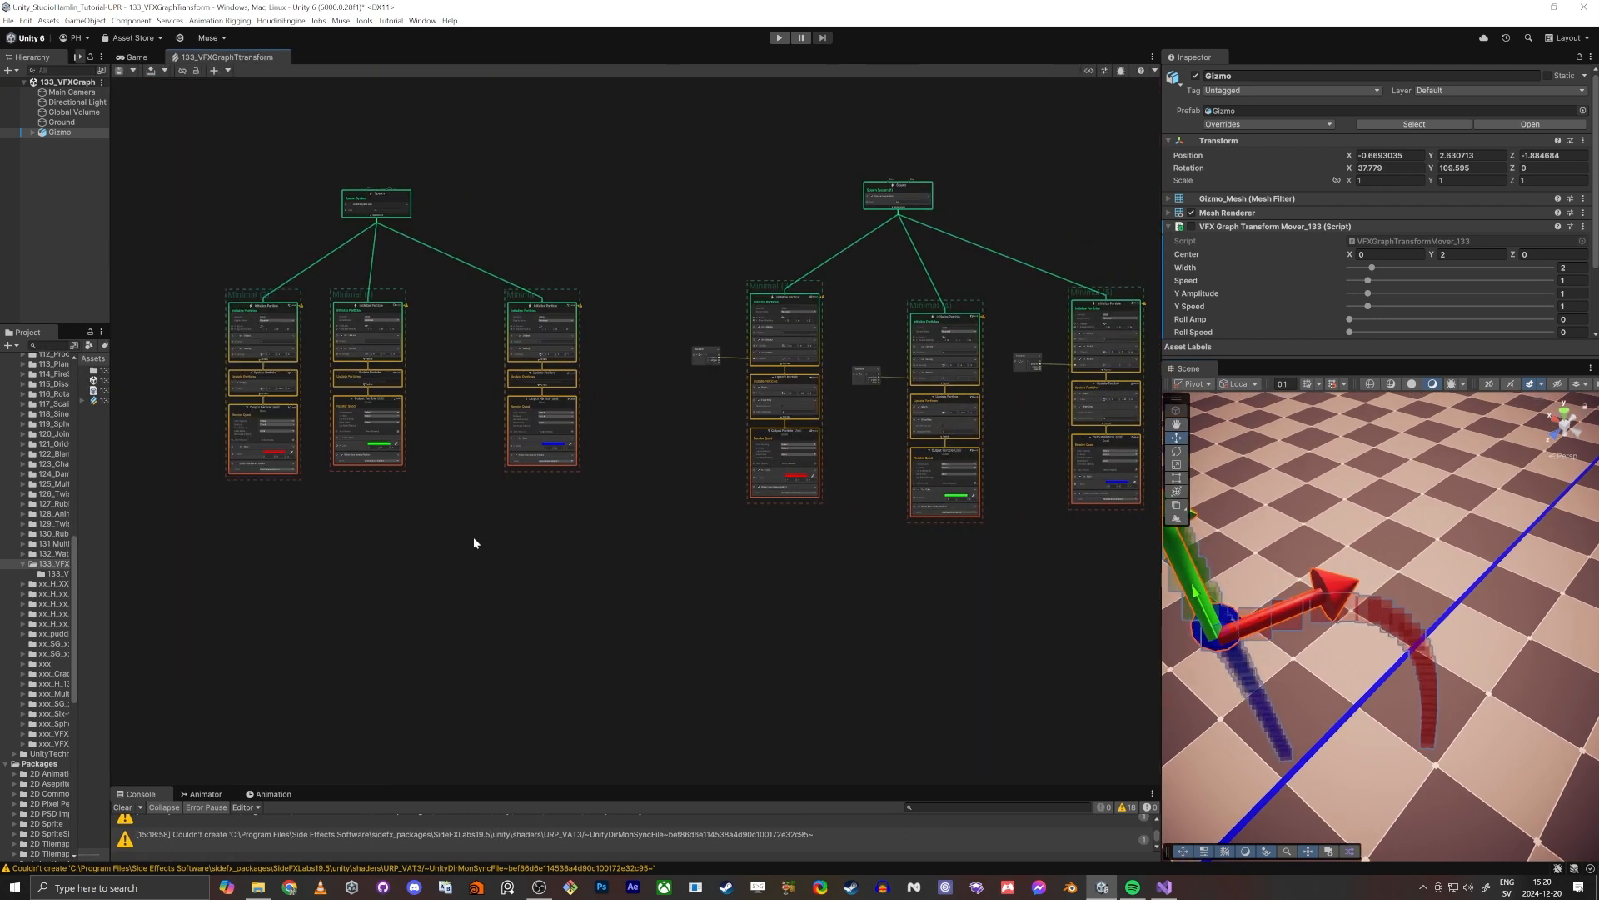
Step: Duplicate the first spawn node together with its red, green and blue particle systems and place the copy below the originals
{"action": "scroll", "coordinate": [528, 611], "scroll_direction": "down", "scroll_amount": 3}
{"action": "scroll", "coordinate": [470, 532], "scroll_direction": "up", "scroll_amount": 1}
{"action": "left_click_drag", "start_coordinate": [270, 236], "coordinate": [590, 490]}
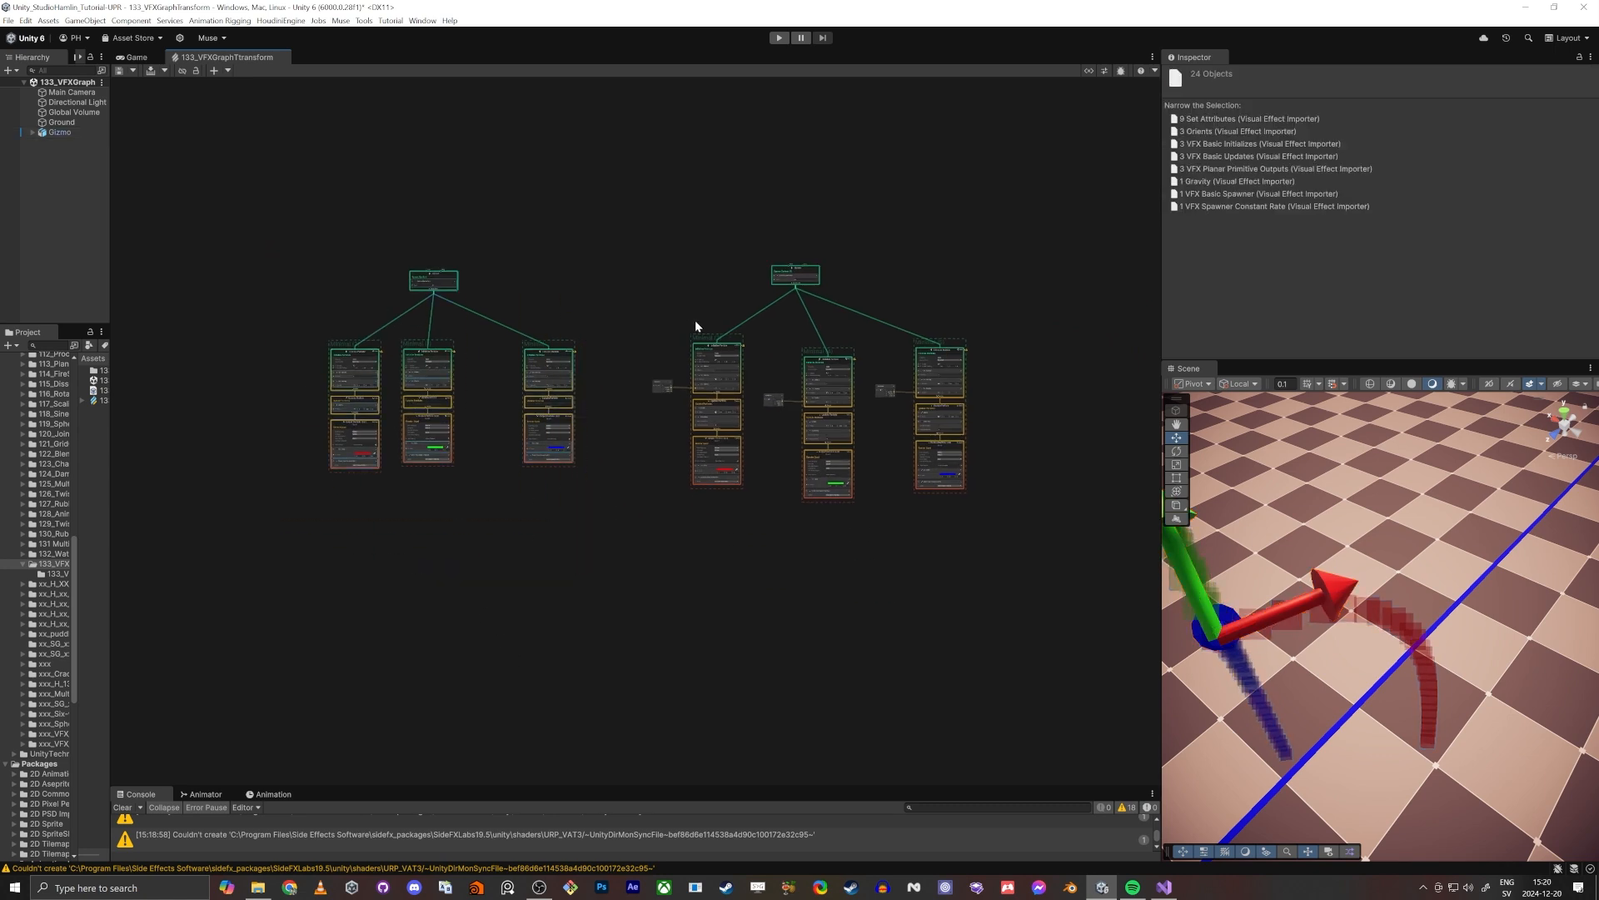
{"action": "left_click_drag", "start_coordinate": [642, 180], "coordinate": [785, 400]}
{"action": "left_click_drag", "start_coordinate": [1033, 566], "coordinate": [1034, 574]}
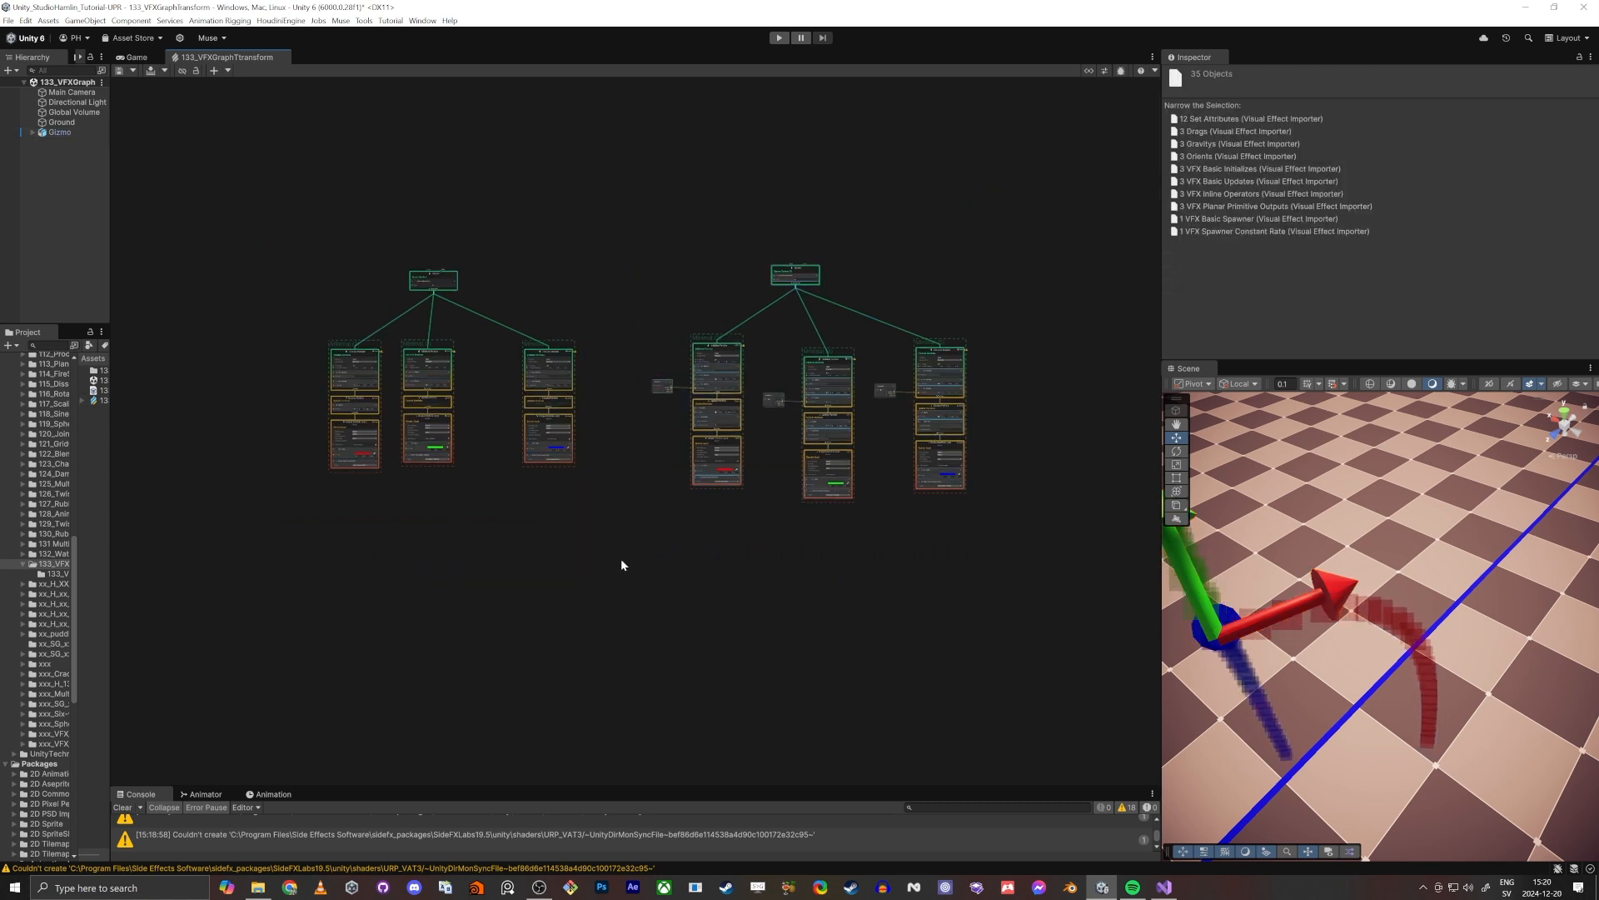
{"action": "left_click_drag", "start_coordinate": [232, 197], "coordinate": [544, 572]}
{"action": "middle_click_drag", "start_coordinate": [545, 572], "coordinate": [608, 495]}
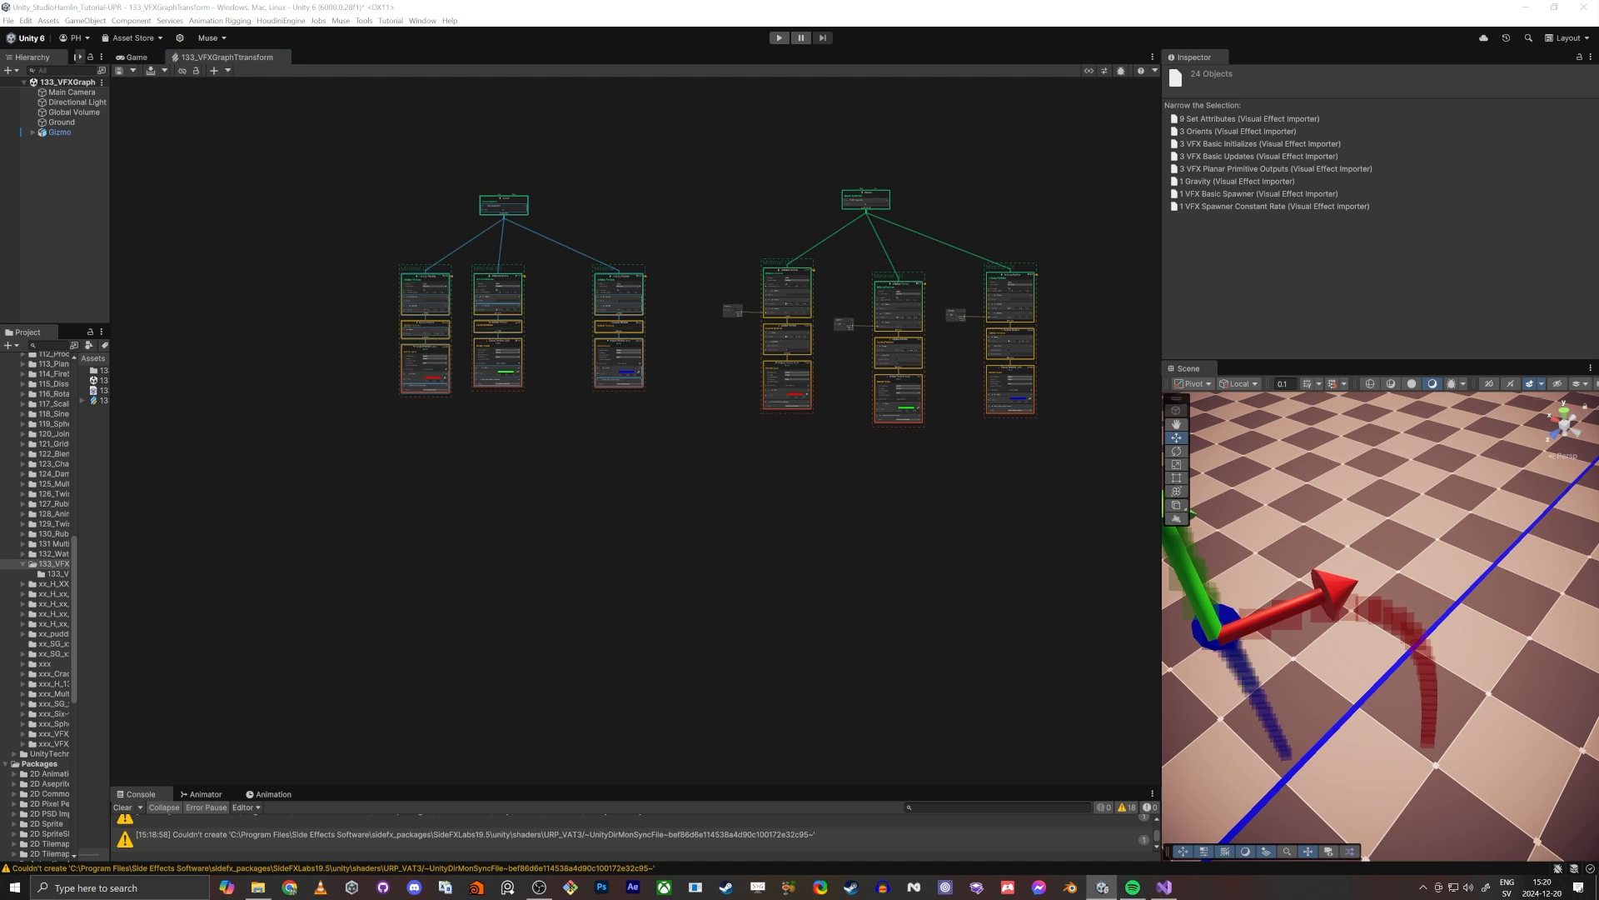
{"action": "left_click_drag", "start_coordinate": [300, 136], "coordinate": [656, 450]}
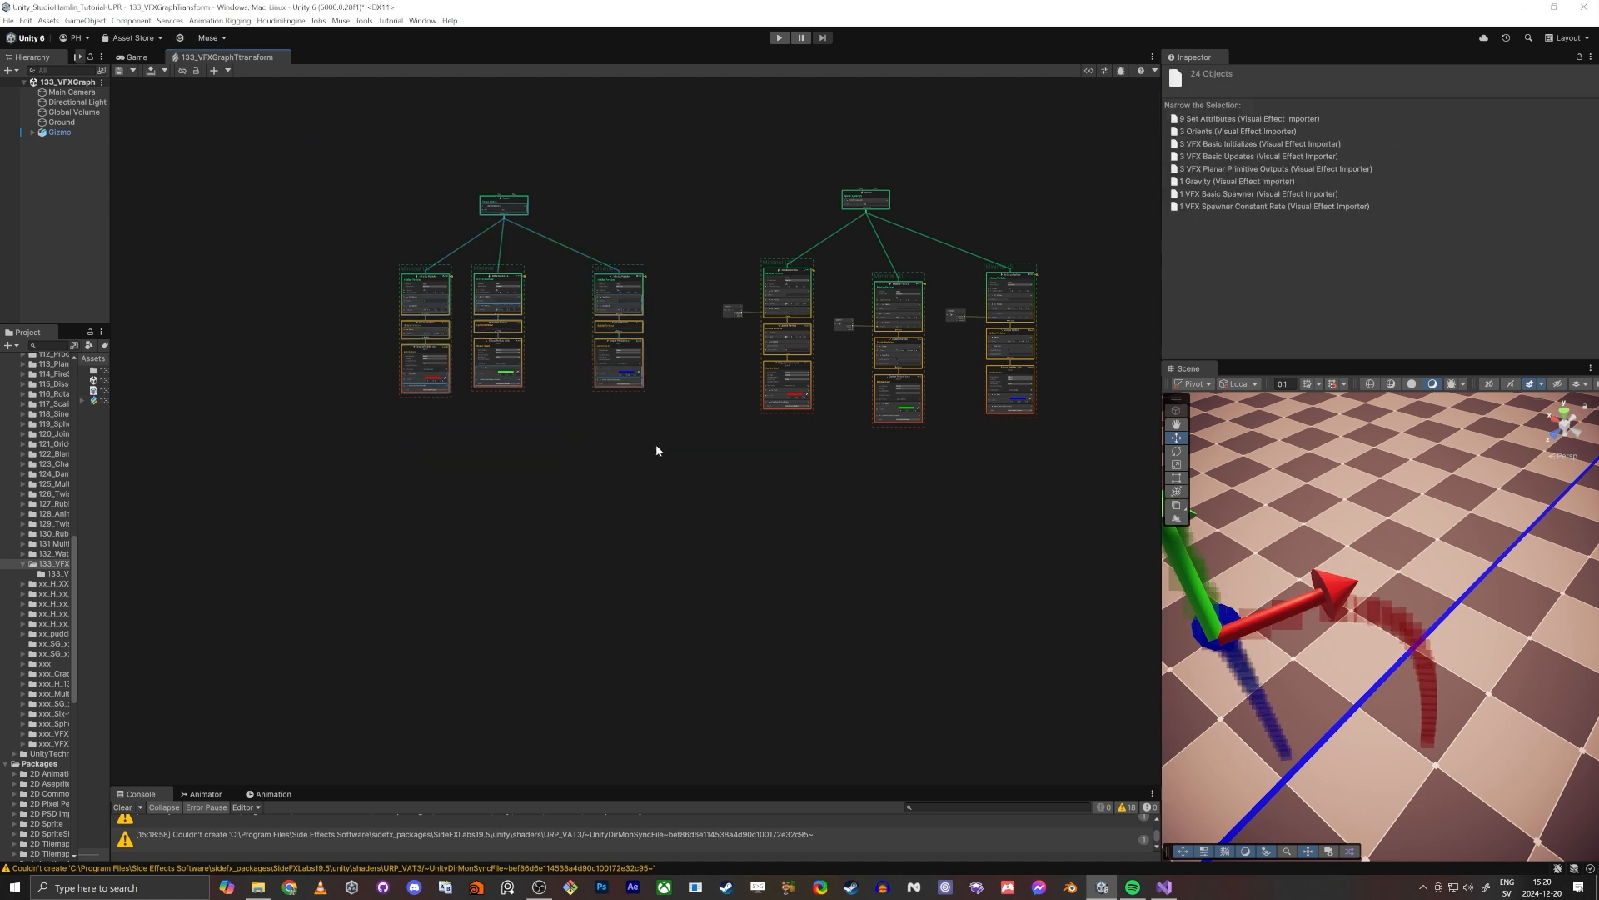
{"action": "key", "text": "Delete"}
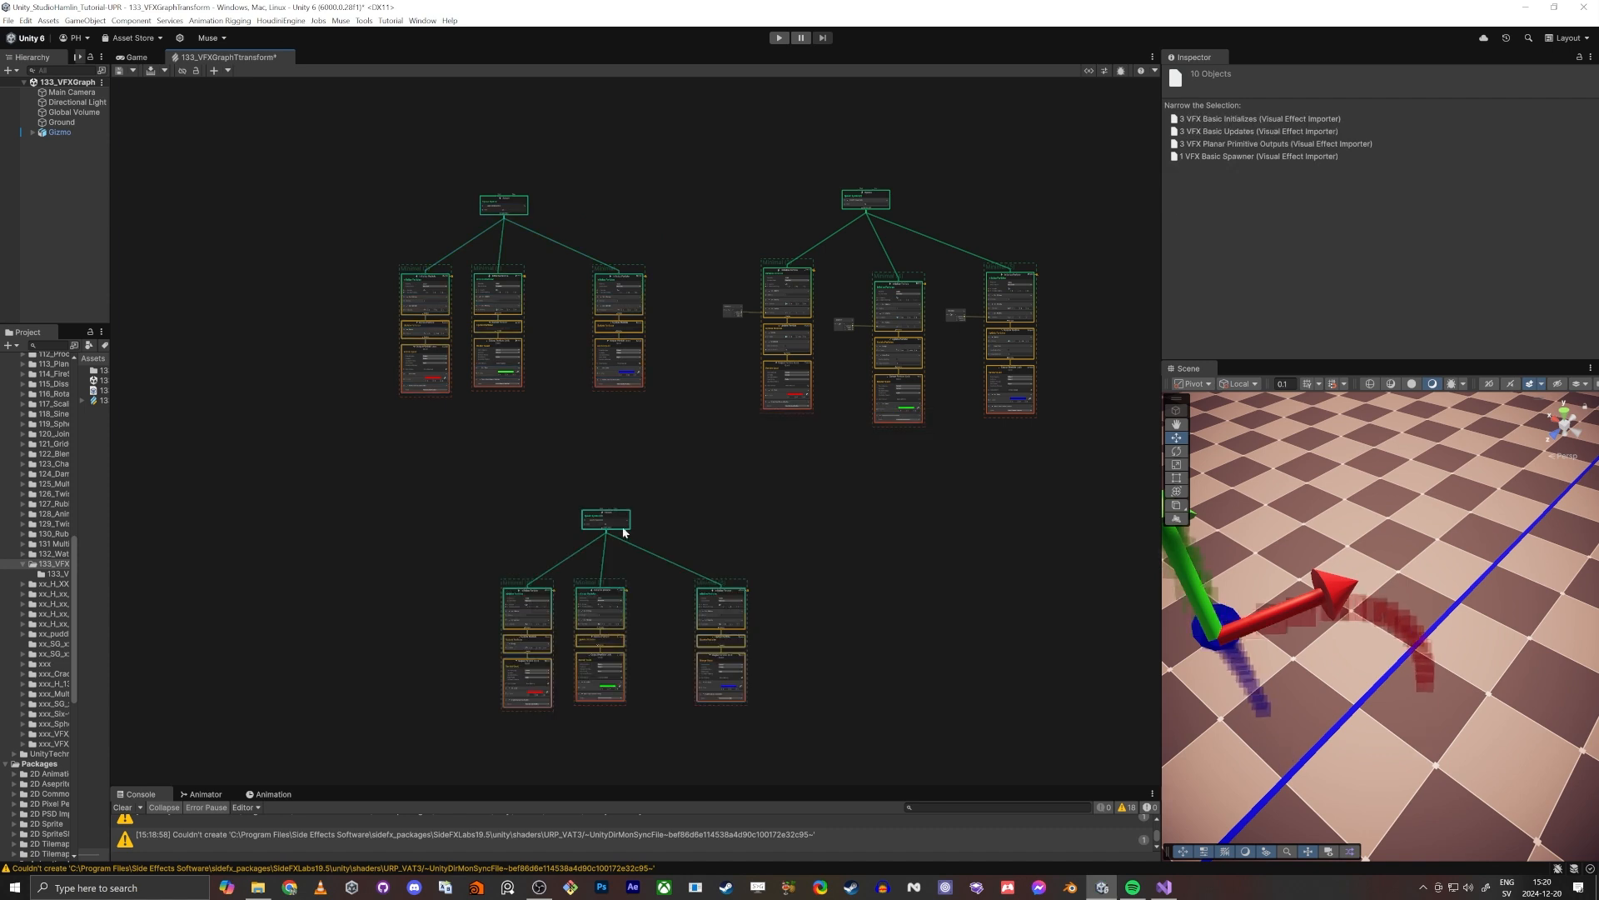
{"action": "left_click_drag", "start_coordinate": [596, 515], "coordinate": [524, 540]}
Step: Turn off the Constant Spawn Rate block in Spawn System (1)
{"action": "middle_click_drag", "start_coordinate": [666, 525], "coordinate": [580, 658]}
{"action": "scroll", "coordinate": [784, 349], "scroll_direction": "up", "scroll_amount": 8}
{"action": "scroll", "coordinate": [733, 341], "scroll_direction": "up", "scroll_amount": 5}
{"action": "left_click", "coordinate": [696, 221]}
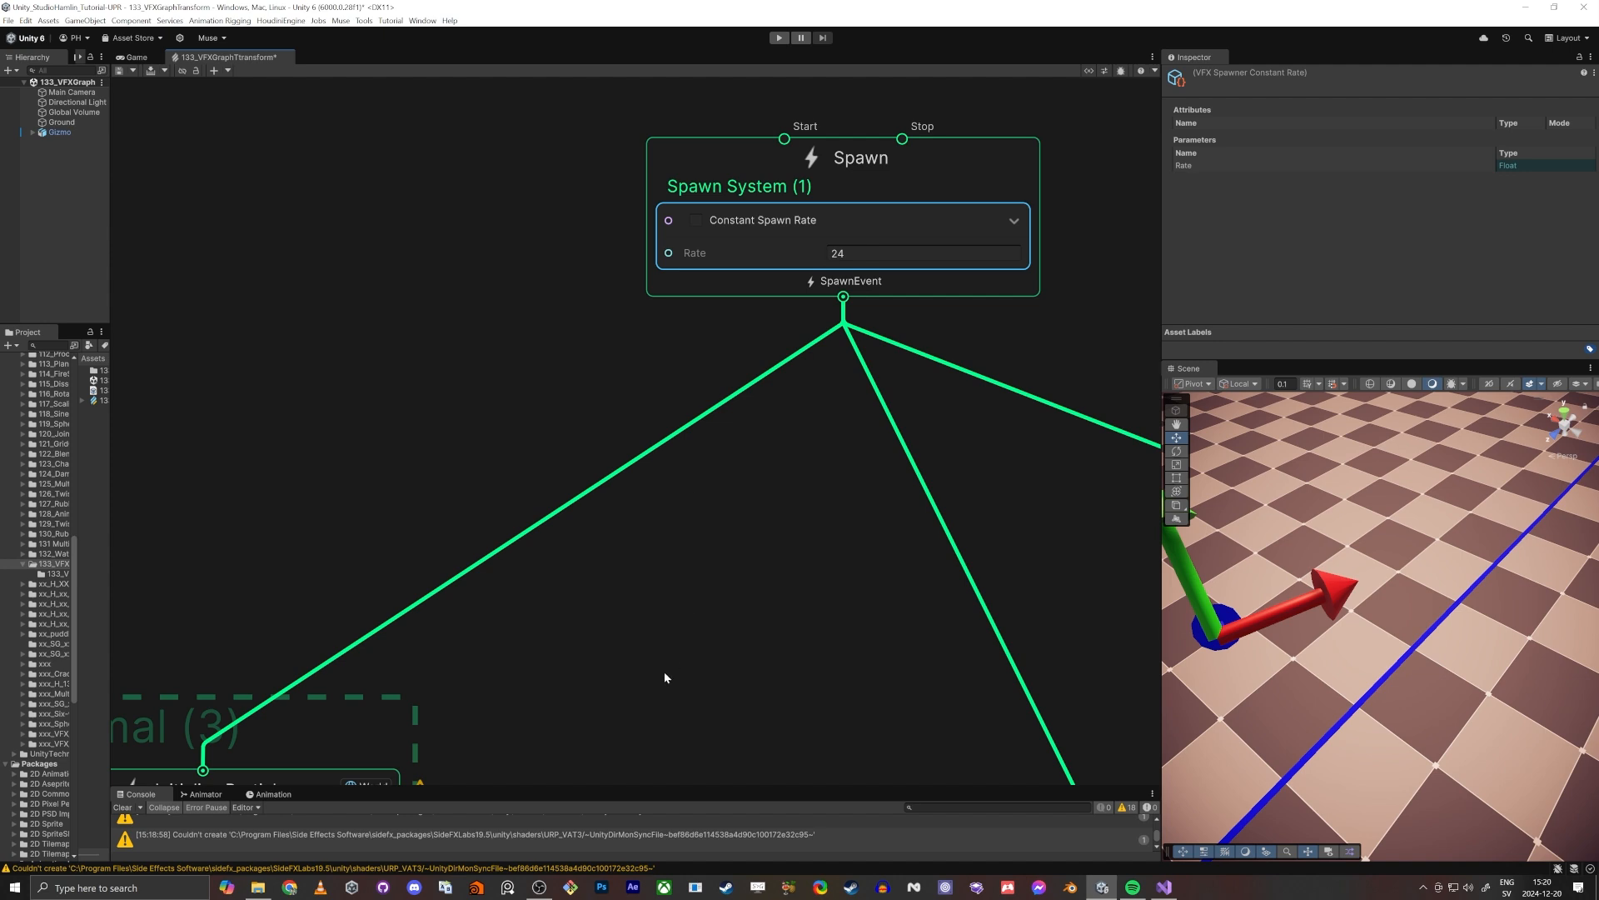
Step: Turn on the Constant Spawn Rate block in the duplicated Spawn System (2)
{"action": "scroll", "coordinate": [665, 677], "scroll_direction": "down", "scroll_amount": 6}
{"action": "middle_click_drag", "start_coordinate": [652, 683], "coordinate": [844, 343]}
{"action": "middle_click_drag", "start_coordinate": [305, 719], "coordinate": [990, 33]}
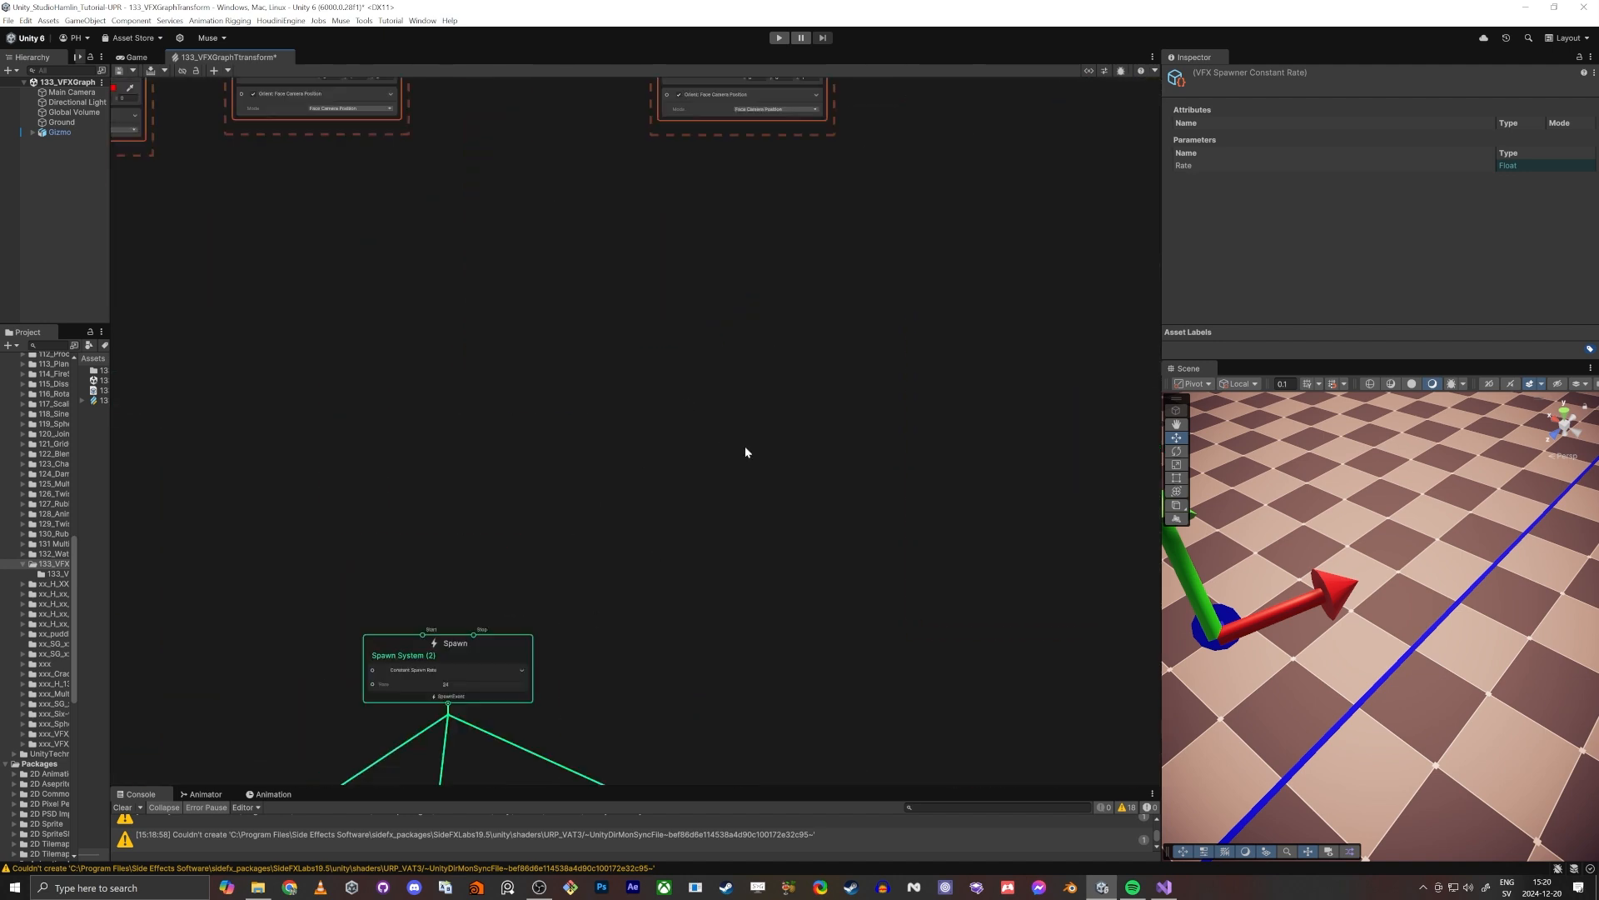
{"action": "middle_click_drag", "start_coordinate": [498, 567], "coordinate": [775, 203]}
{"action": "scroll", "coordinate": [683, 265], "scroll_direction": "up", "scroll_amount": 3}
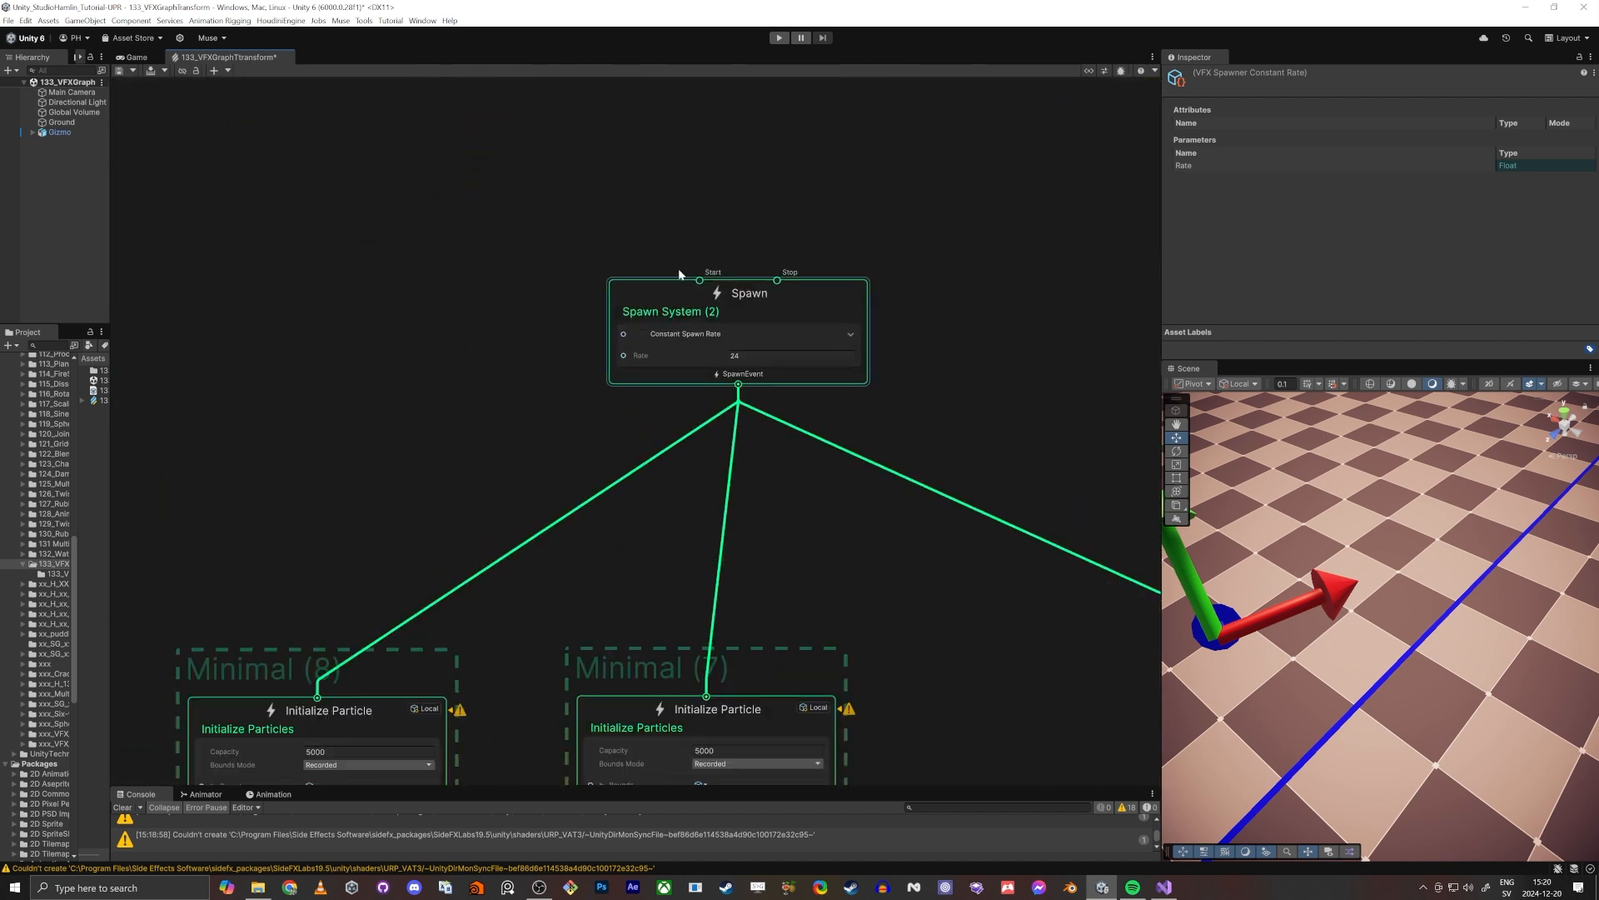
{"action": "left_click", "coordinate": [641, 334]}
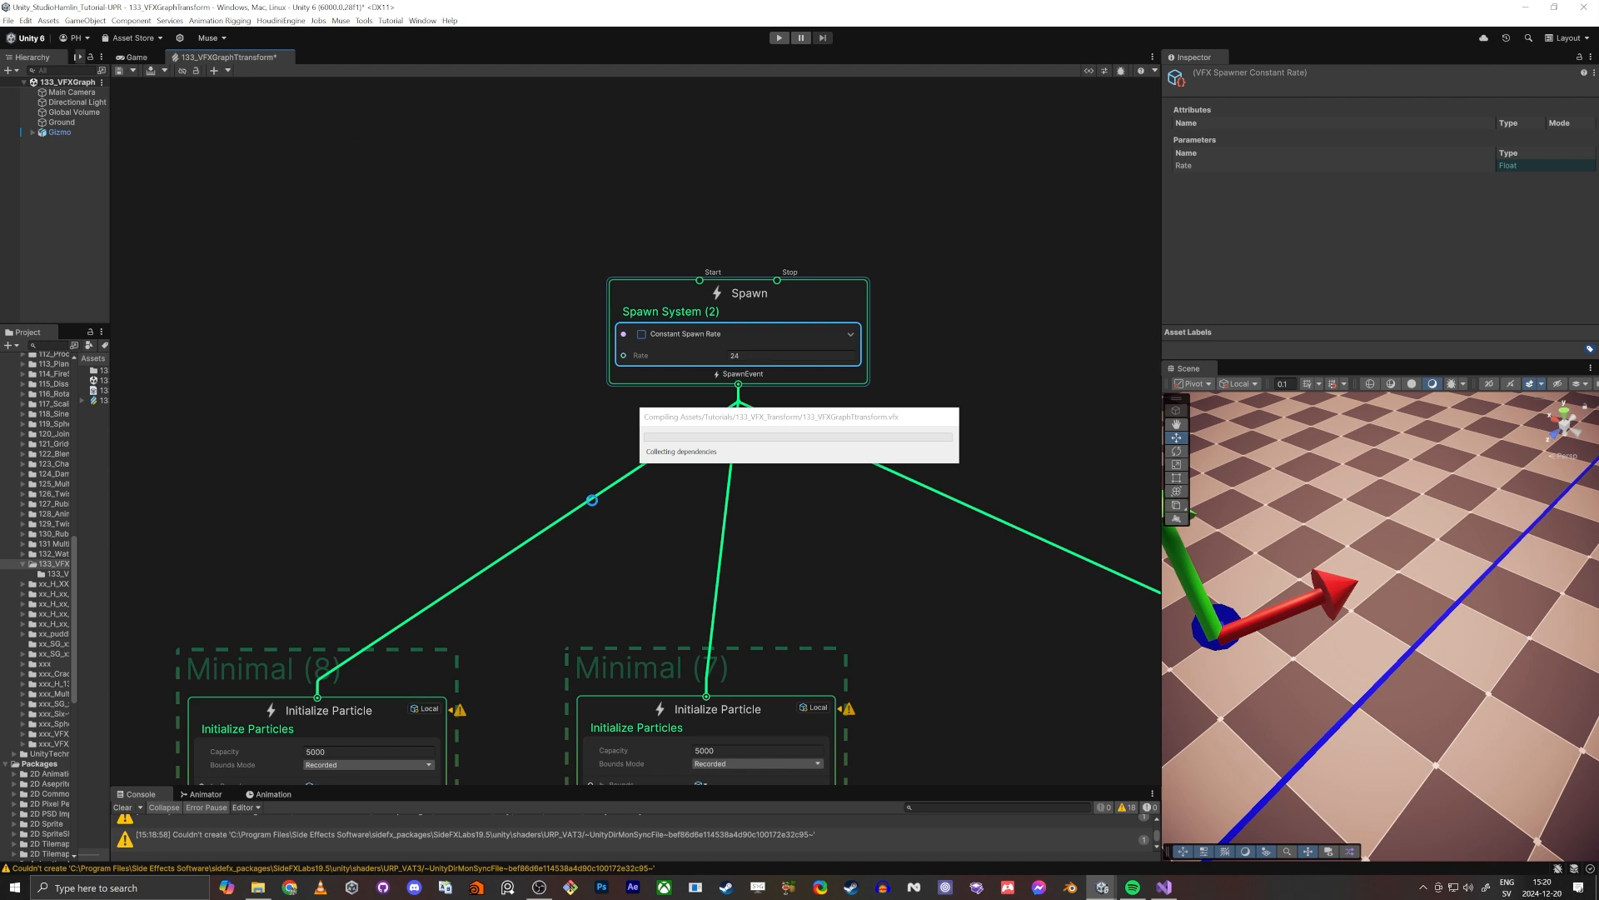
Step: Delete the blue and green particle systems fed by Spawn System (2), keeping only the red one
{"action": "scroll", "coordinate": [799, 604], "scroll_direction": "down", "scroll_amount": 4}
{"action": "middle_click_drag", "start_coordinate": [936, 628], "coordinate": [803, 271]}
{"action": "scroll", "coordinate": [854, 712], "scroll_direction": "down", "scroll_amount": 1}
{"action": "middle_click_drag", "start_coordinate": [854, 712], "coordinate": [846, 510]}
{"action": "left_click_drag", "start_coordinate": [842, 557], "coordinate": [1086, 100]}
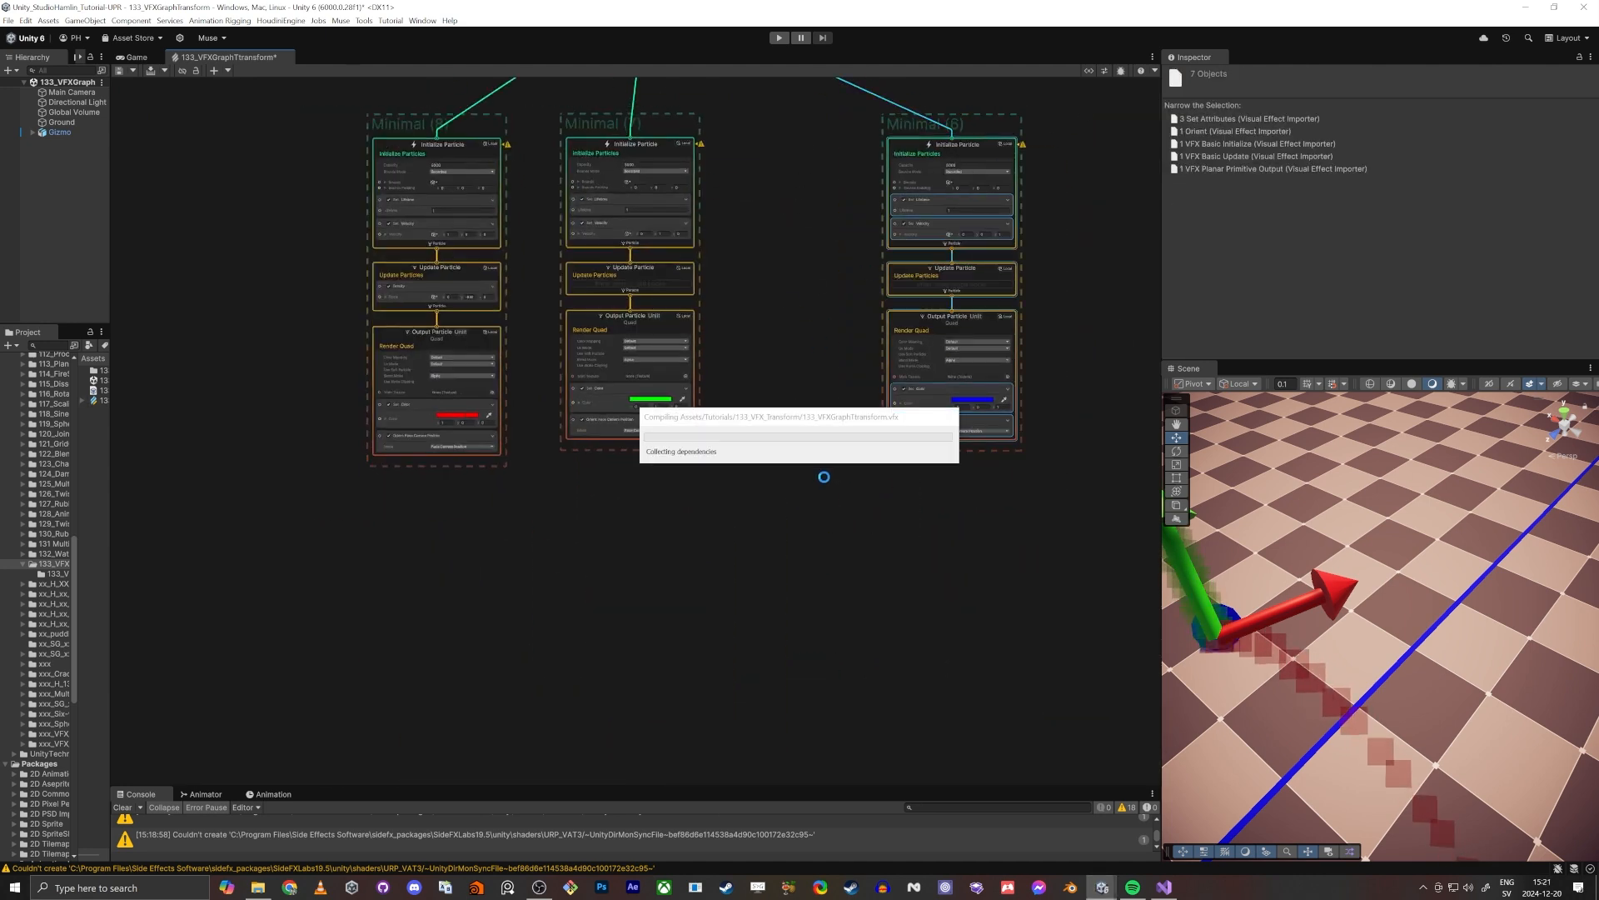
{"action": "key", "text": "Delete"}
{"action": "left_click_drag", "start_coordinate": [810, 500], "coordinate": [576, 117]}
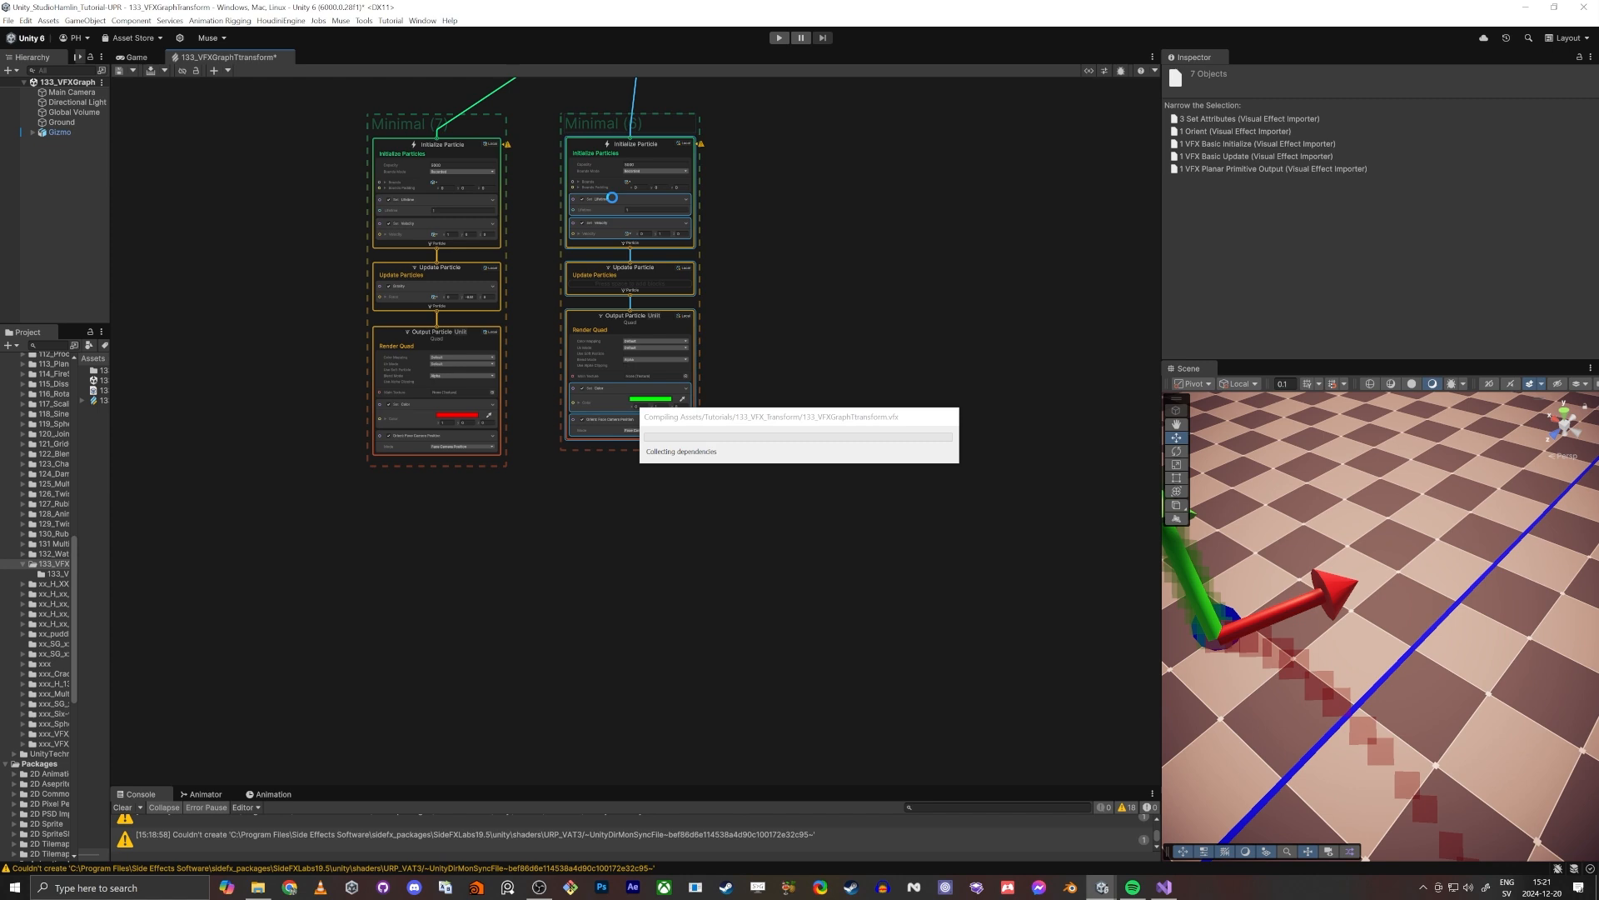
{"action": "key", "text": "Delete"}
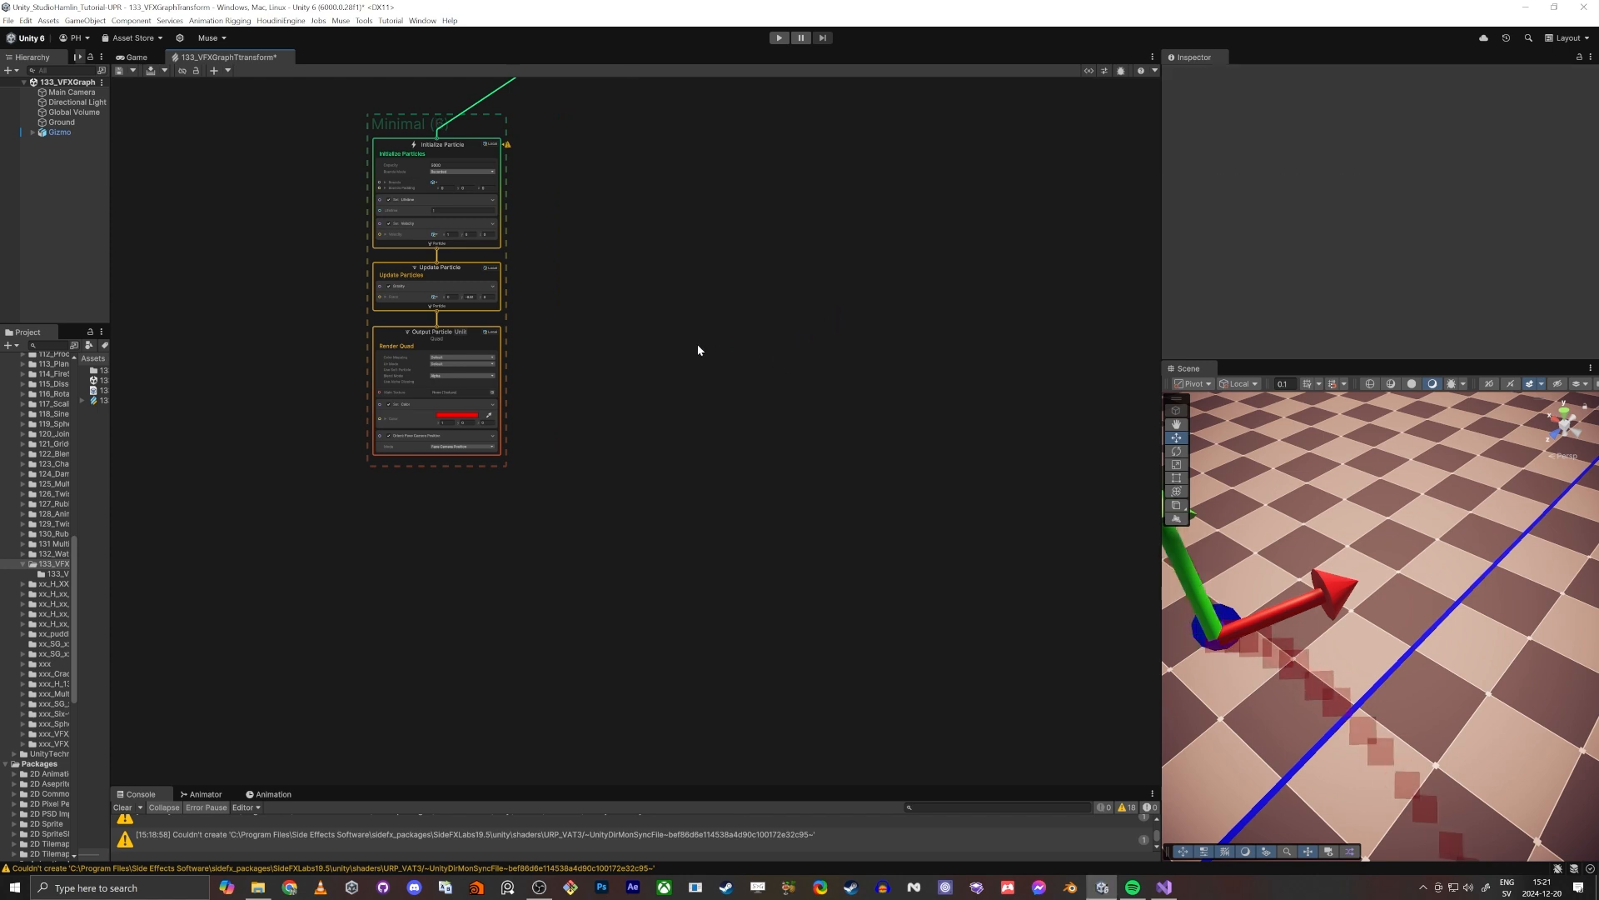
{"action": "right_click", "coordinate": [724, 359]}
{"action": "left_click", "coordinate": [704, 405]}
Step: Delete the Output Particle Unlit Quad context and the Gravity block from the remaining red particle system
{"action": "middle_click_drag", "start_coordinate": [563, 245], "coordinate": [958, 383]}
{"action": "scroll", "coordinate": [778, 492], "scroll_direction": "up", "scroll_amount": 6}
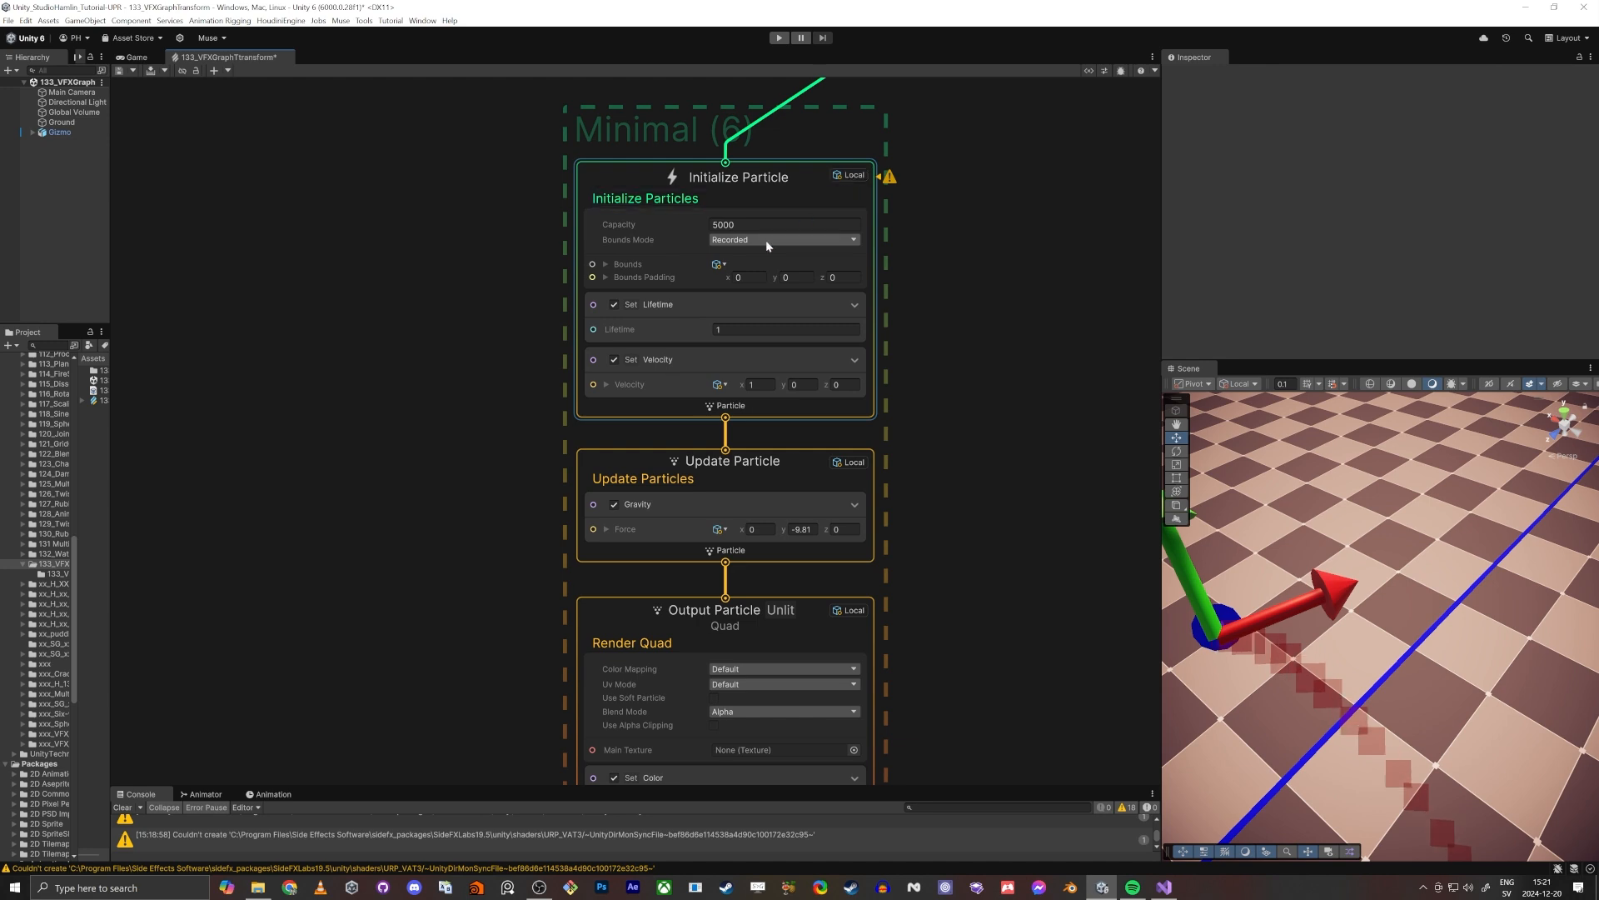
{"action": "middle_click_drag", "start_coordinate": [434, 567], "coordinate": [478, 356]}
{"action": "left_click_drag", "start_coordinate": [755, 415], "coordinate": [772, 419]}
{"action": "key", "text": "Delete"}
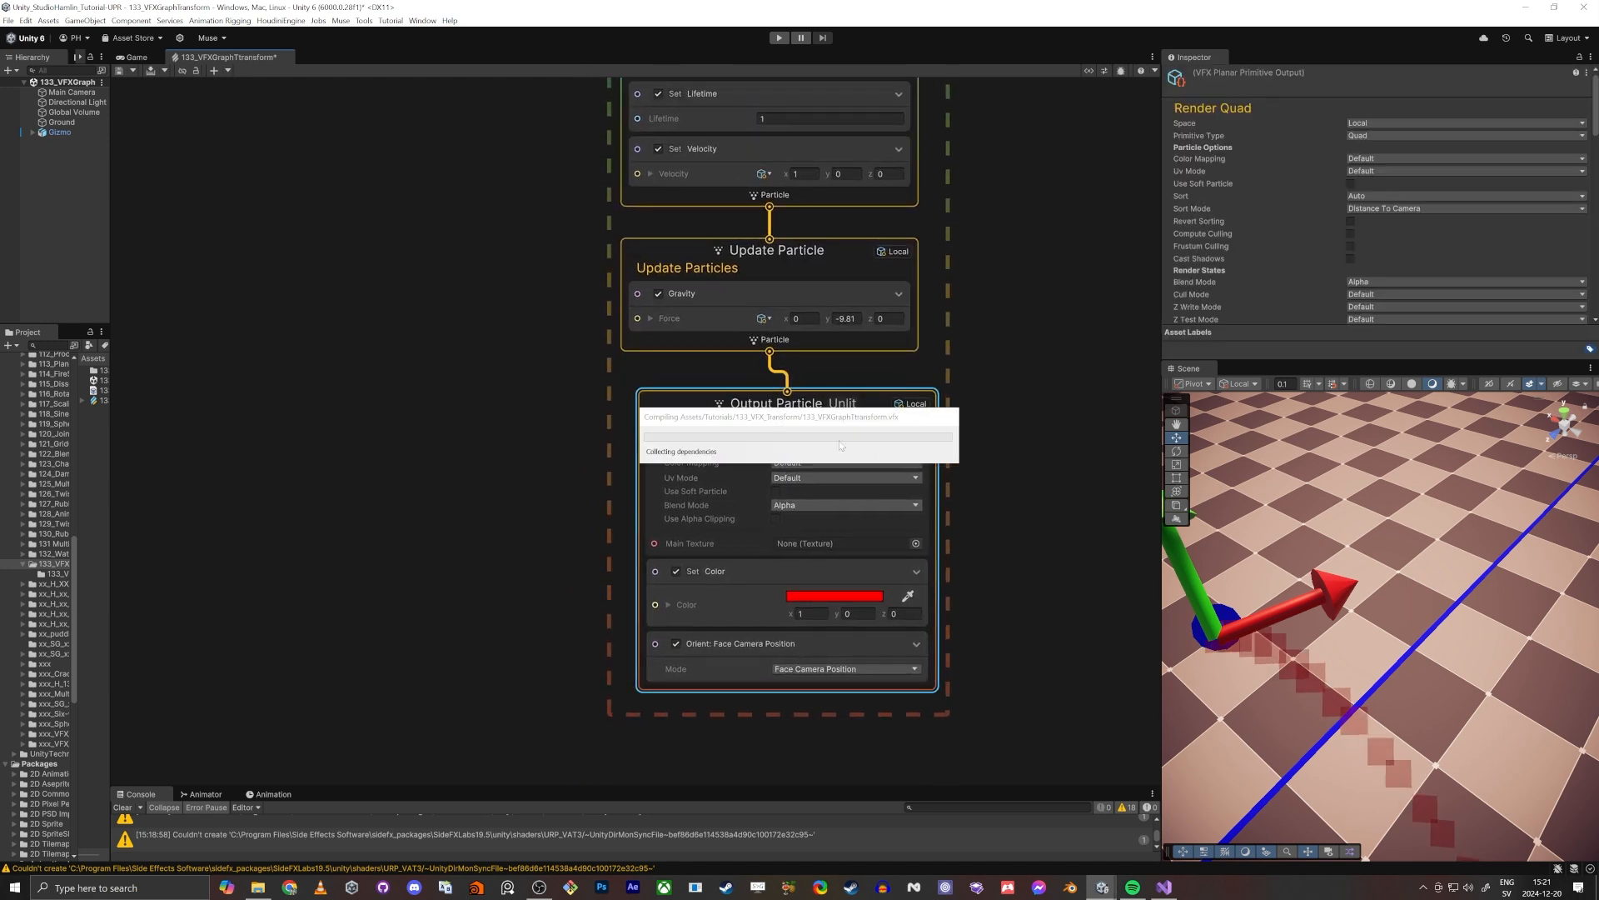
{"action": "left_click", "coordinate": [717, 289]}
{"action": "key", "text": "Delete"}
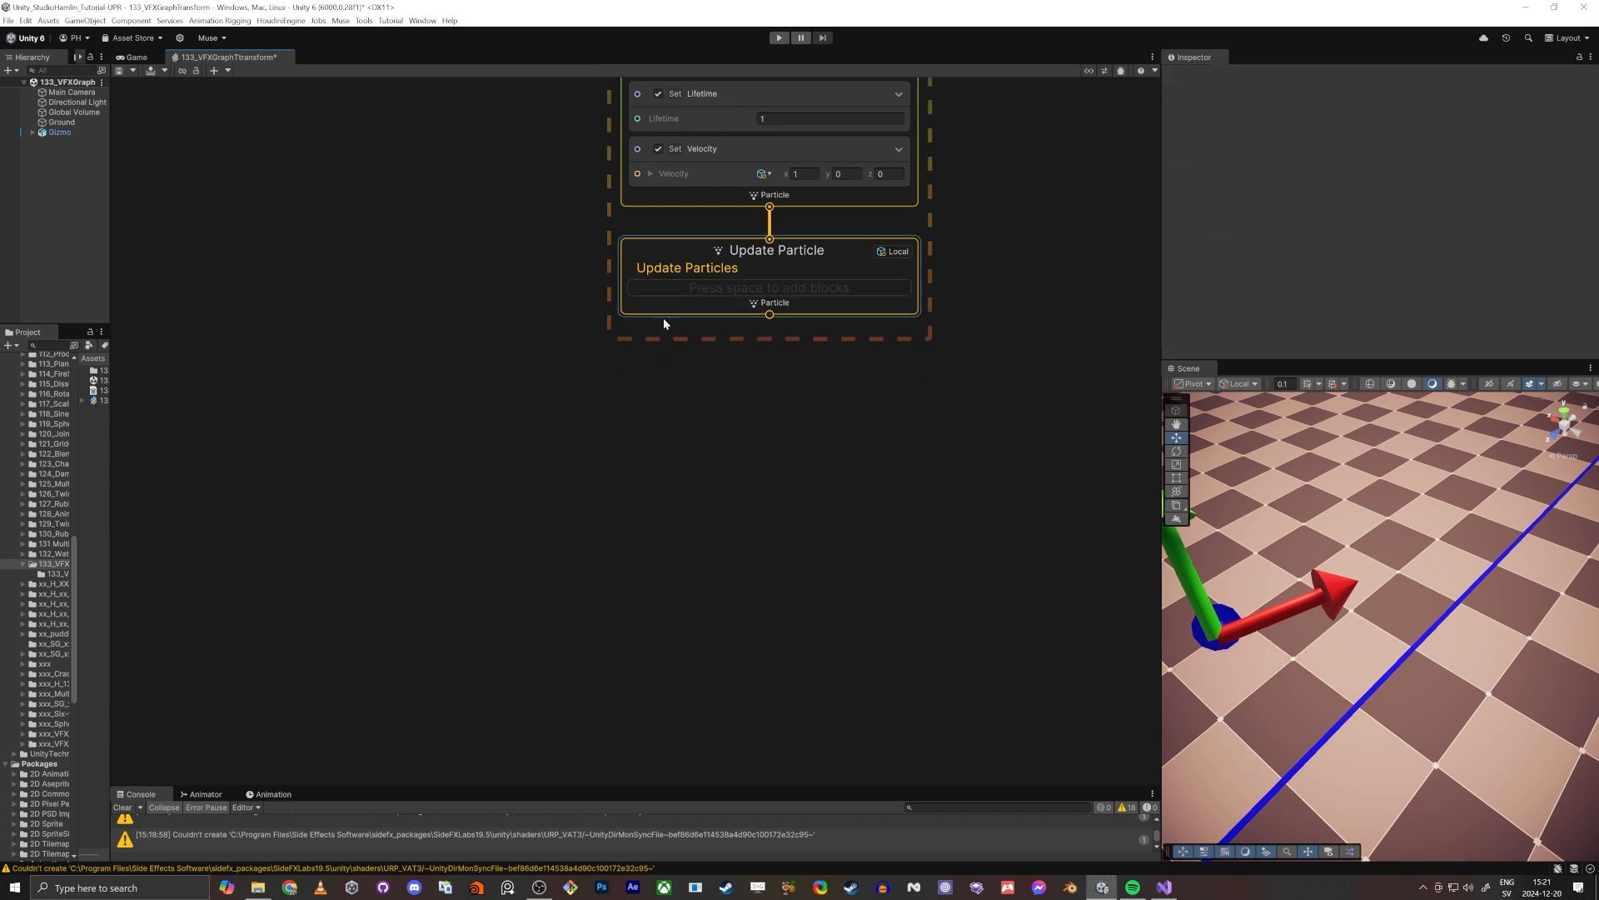
Step: Check the coordinate space options of the Set Velocity block in Initialize Particle
{"action": "middle_click_drag", "start_coordinate": [502, 323], "coordinate": [523, 467]}
{"action": "scroll", "coordinate": [524, 467], "scroll_direction": "down", "scroll_amount": 3}
{"action": "scroll", "coordinate": [621, 400], "scroll_direction": "up", "scroll_amount": 4}
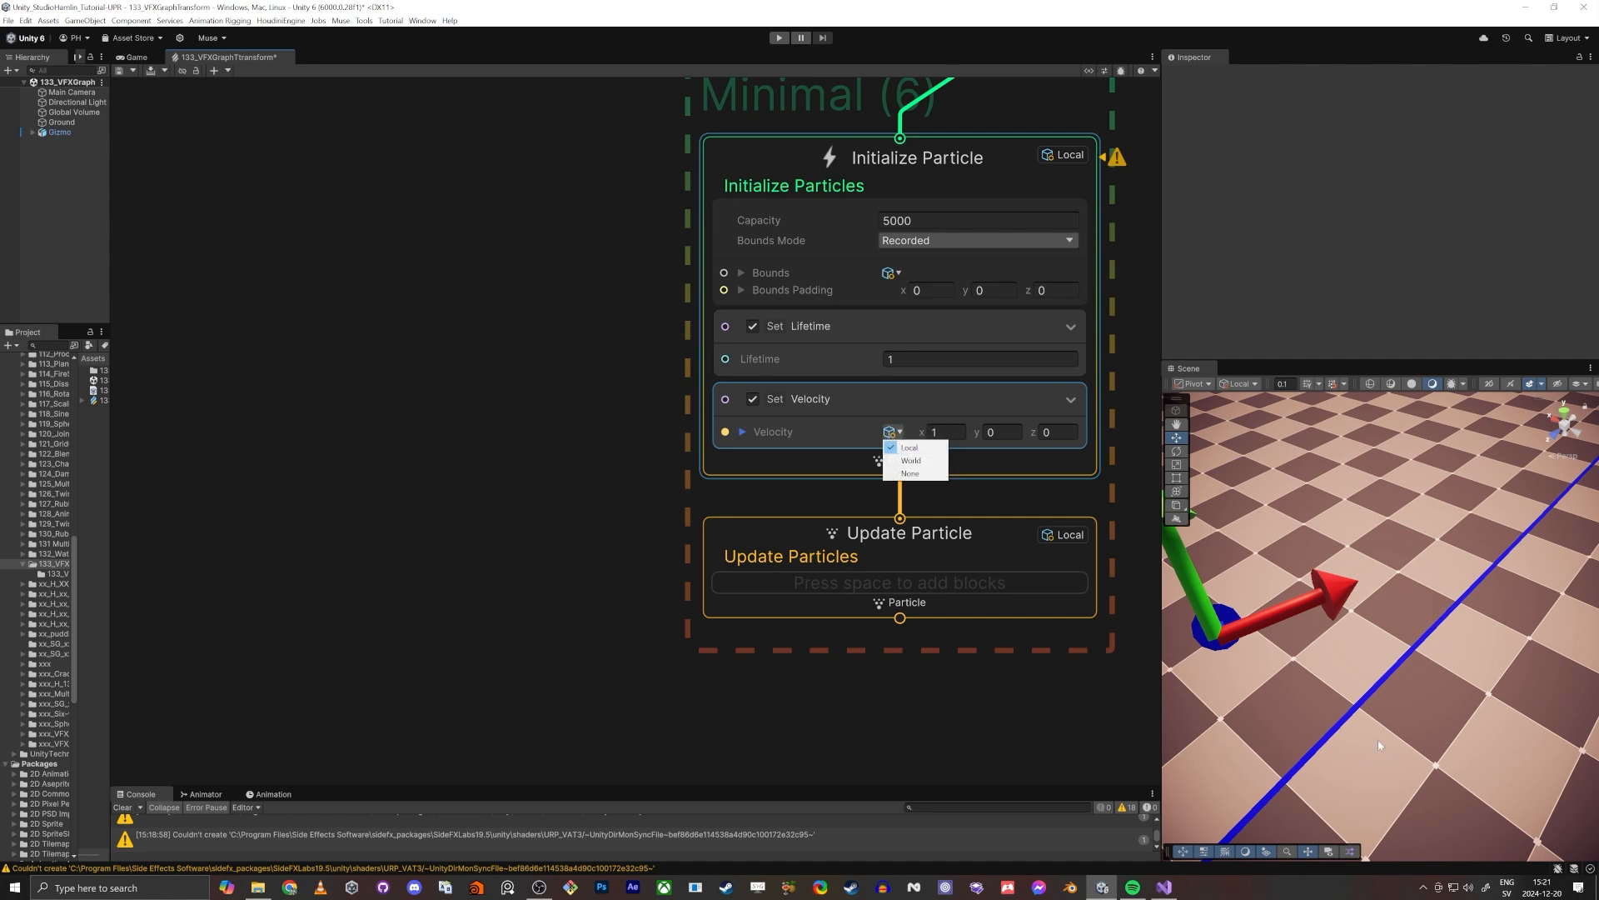
{"action": "left_click", "coordinate": [537, 577]}
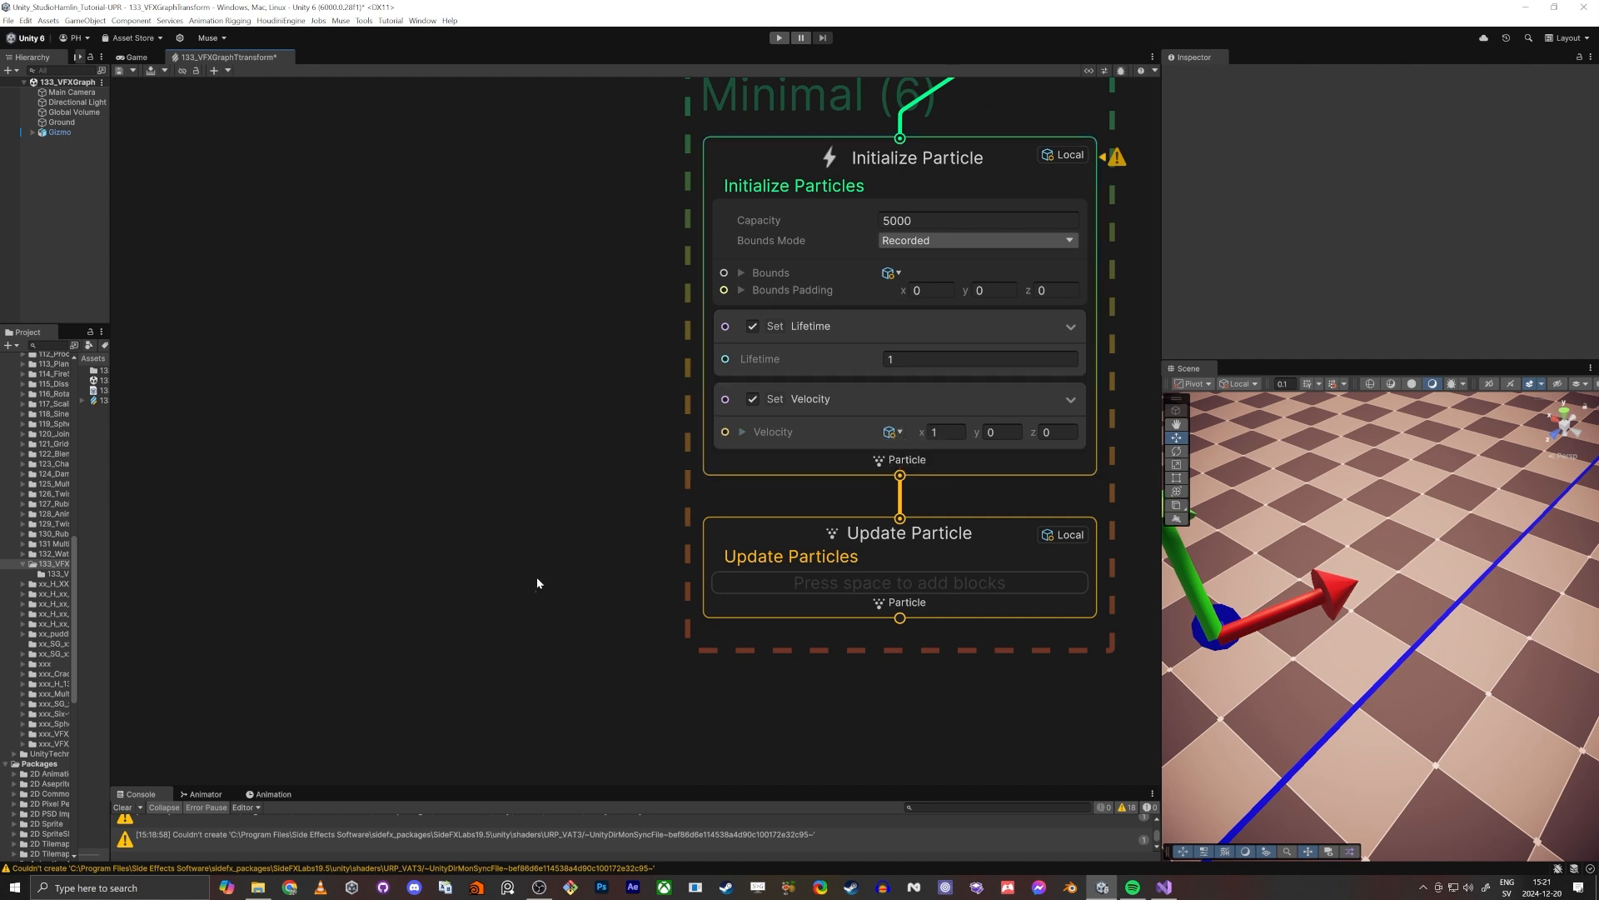
{"action": "double_click", "coordinate": [891, 408]}
Step: Add an Output Particle Shader Graph Mesh context fed by the Update Particle context of the red particle system
{"action": "middle_click_drag", "start_coordinate": [860, 598], "coordinate": [814, 472]}
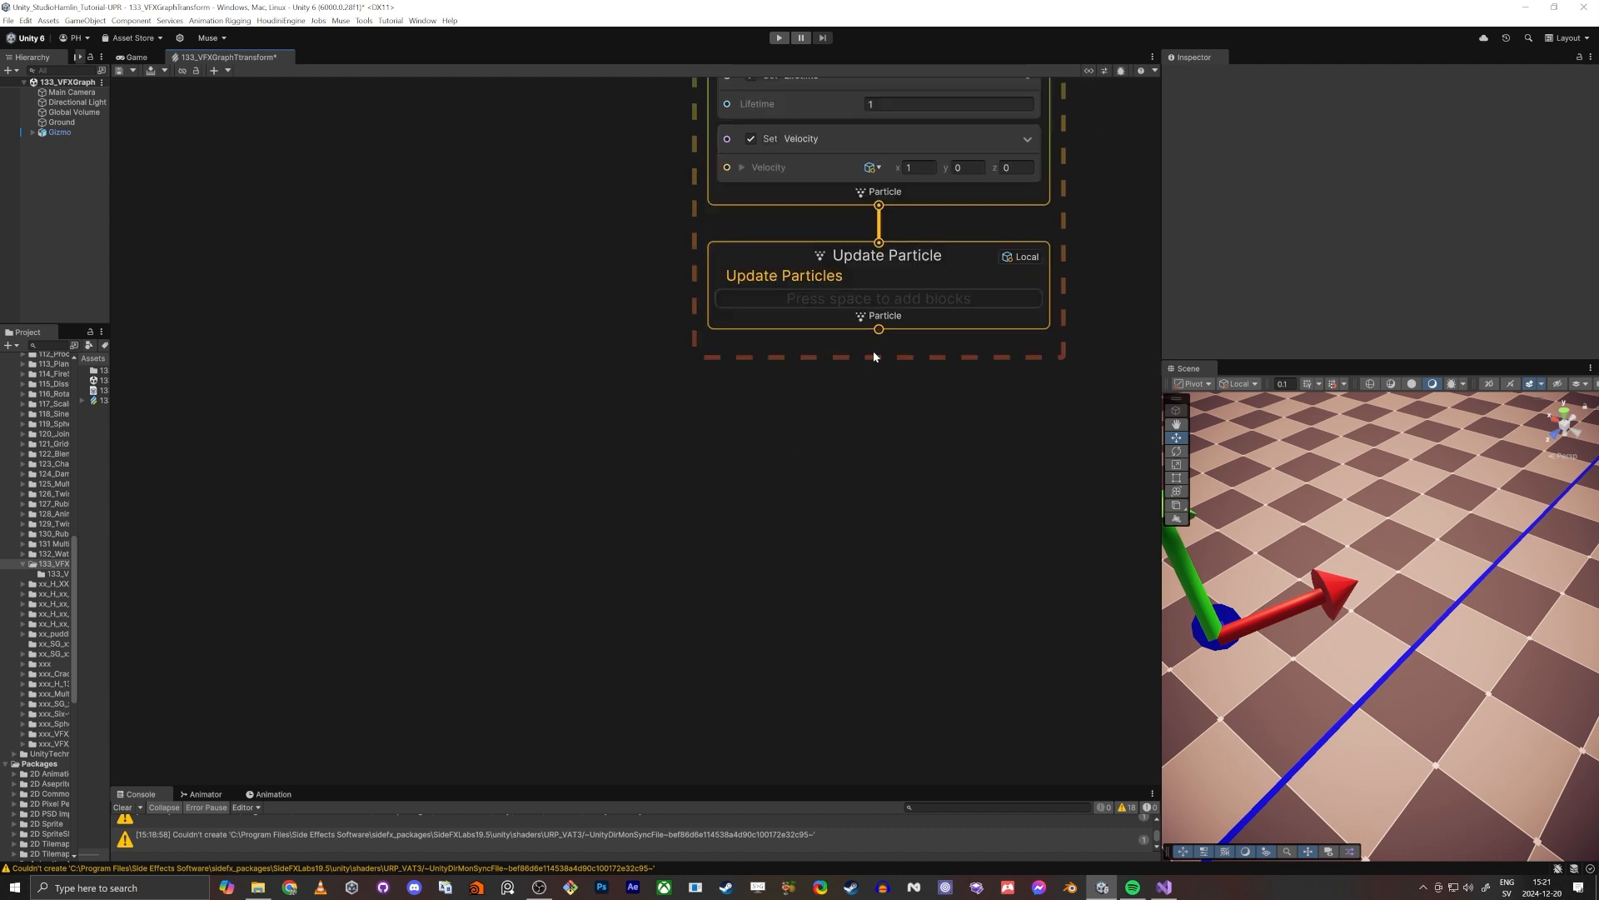
{"action": "left_click_drag", "start_coordinate": [878, 448], "coordinate": [876, 451]}
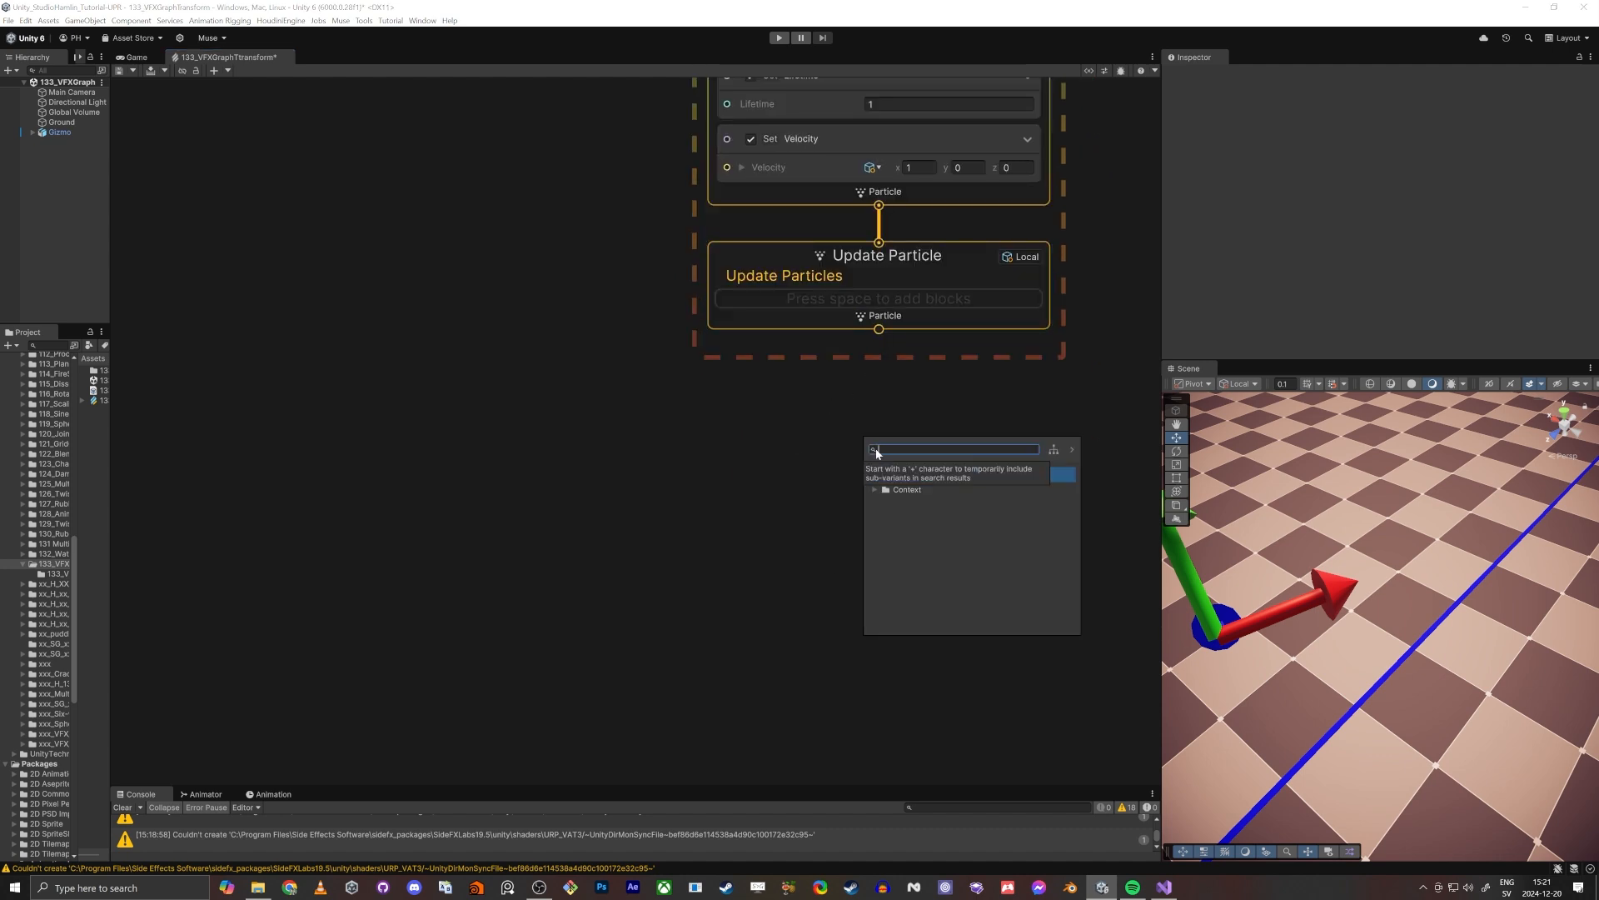
{"action": "type", "text": "lit m"}
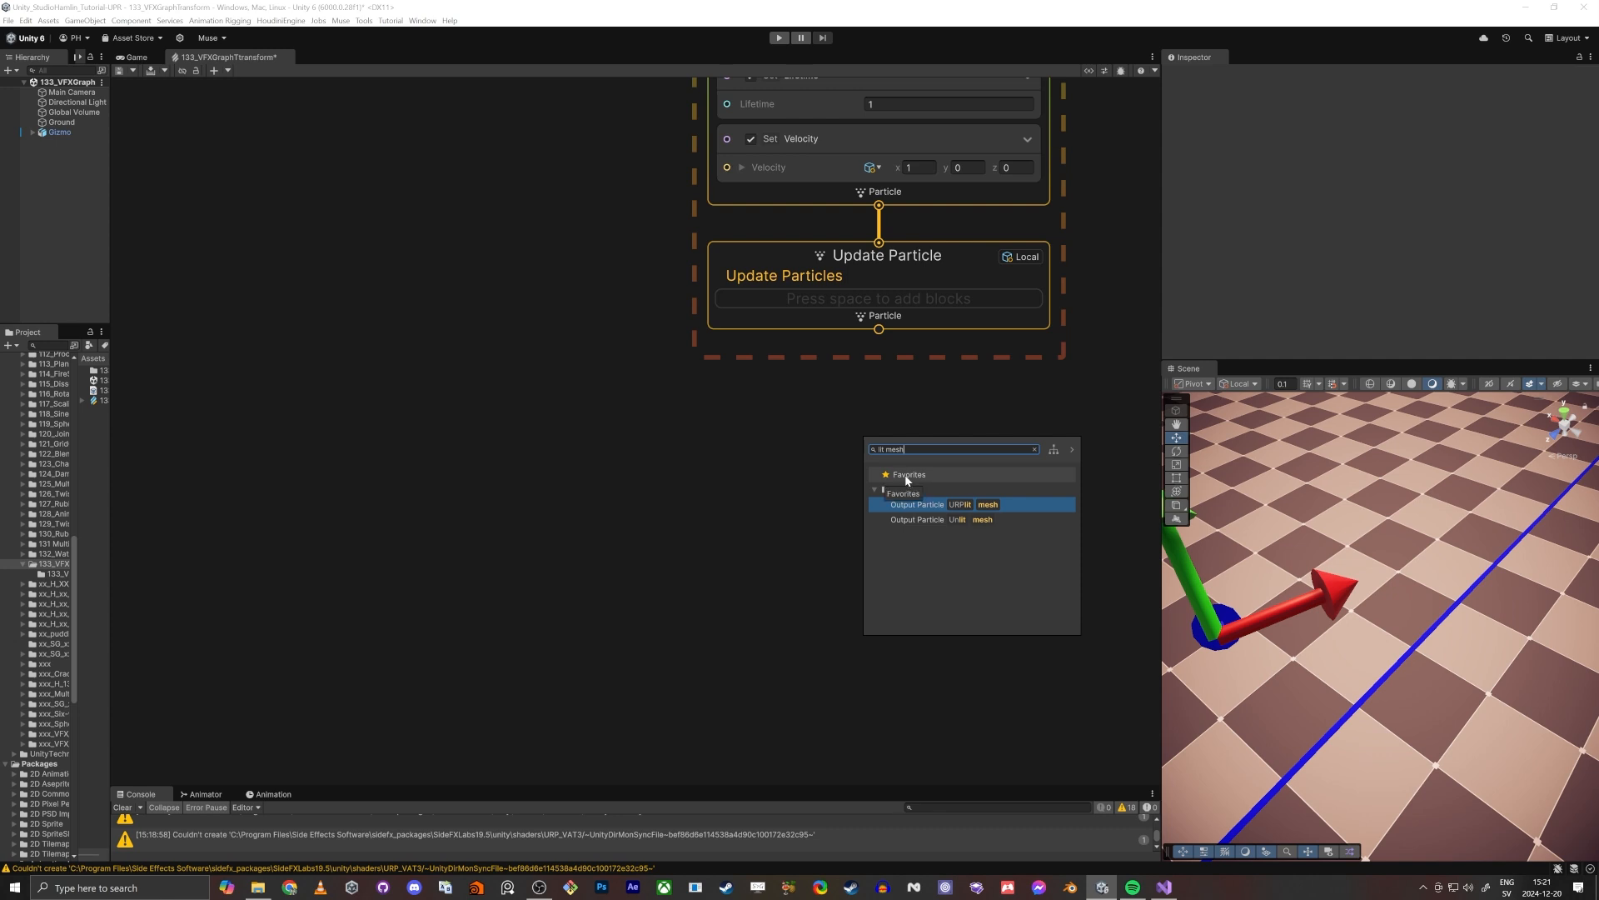
{"action": "key", "text": "ctrl+a"}
{"action": "type", "text": "mesh"}
{"action": "left_click", "coordinate": [981, 538]}
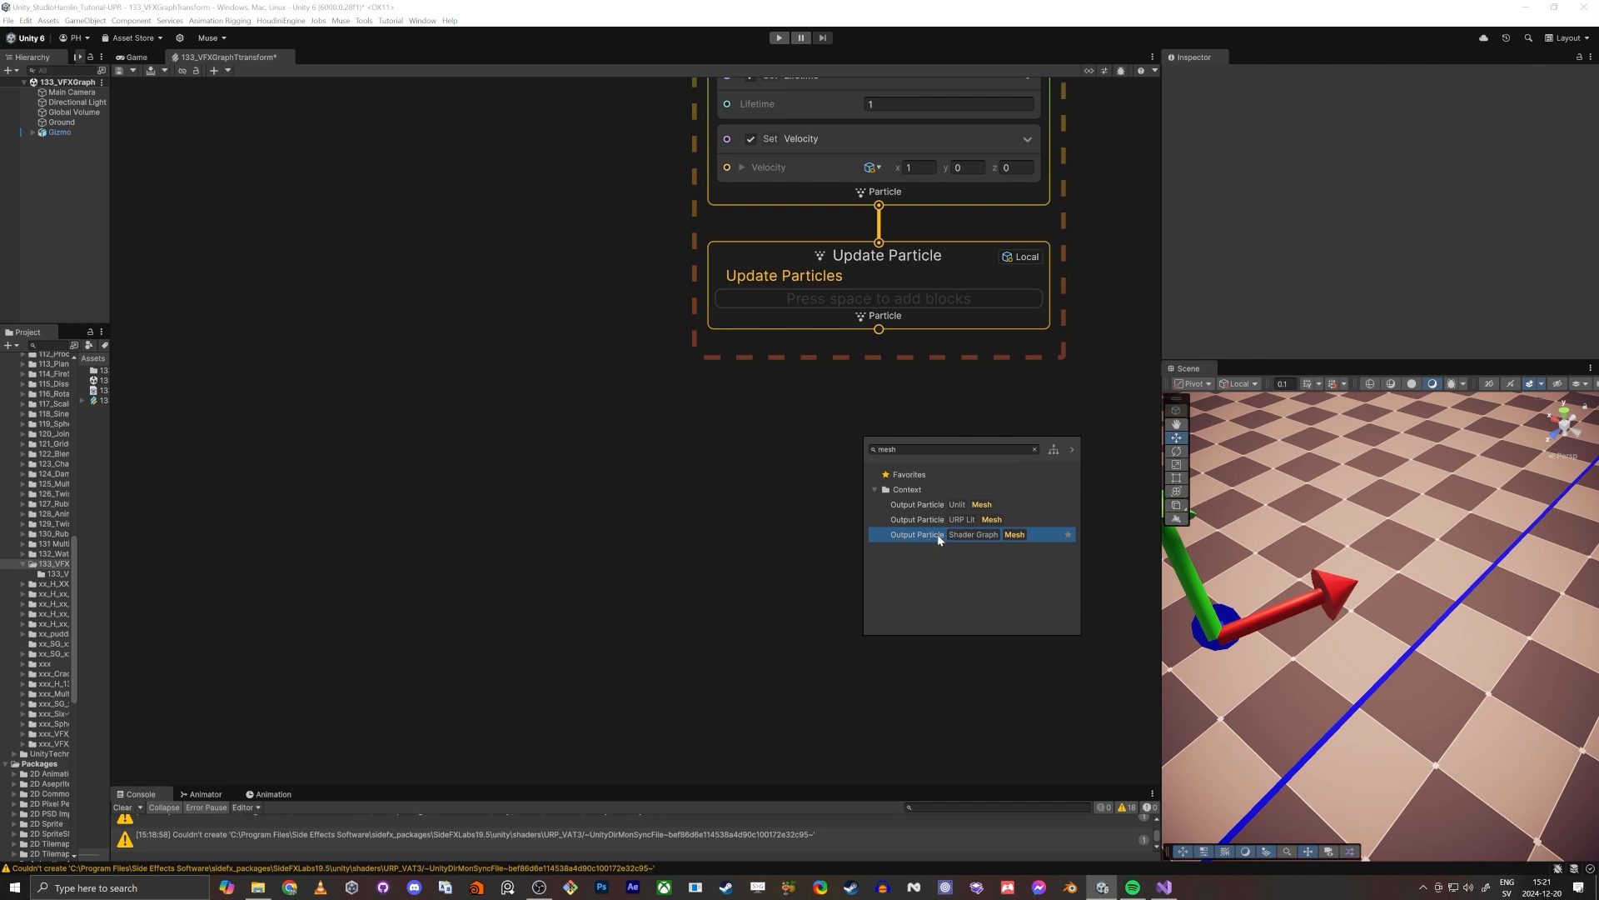
{"action": "double_click", "coordinate": [1028, 534]}
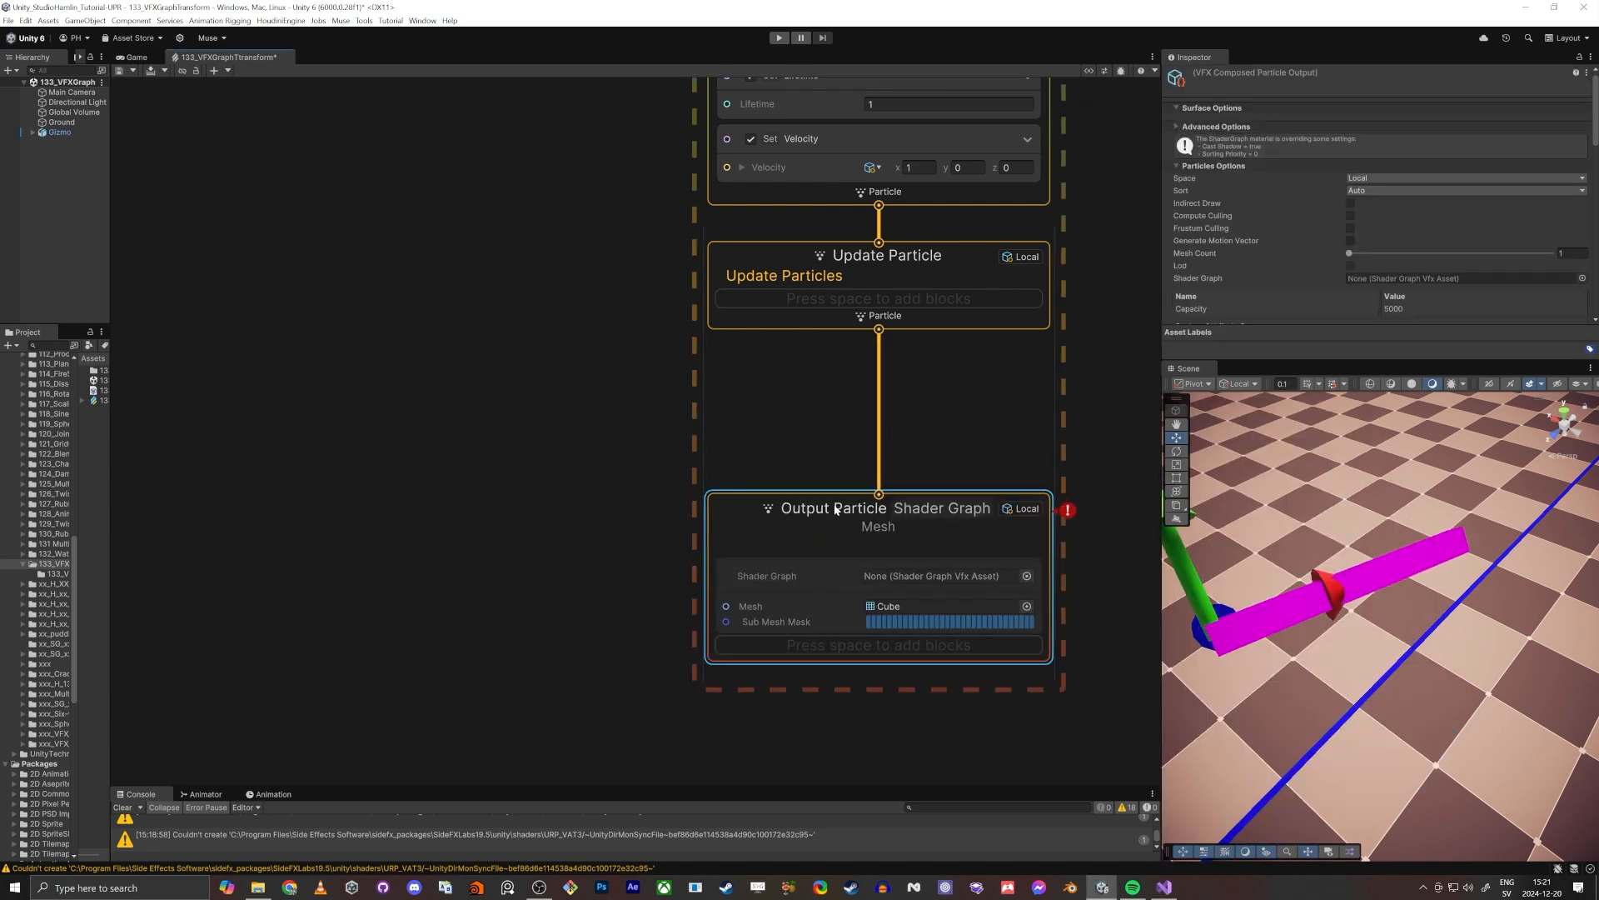
{"action": "left_click_drag", "start_coordinate": [835, 510], "coordinate": [824, 512]}
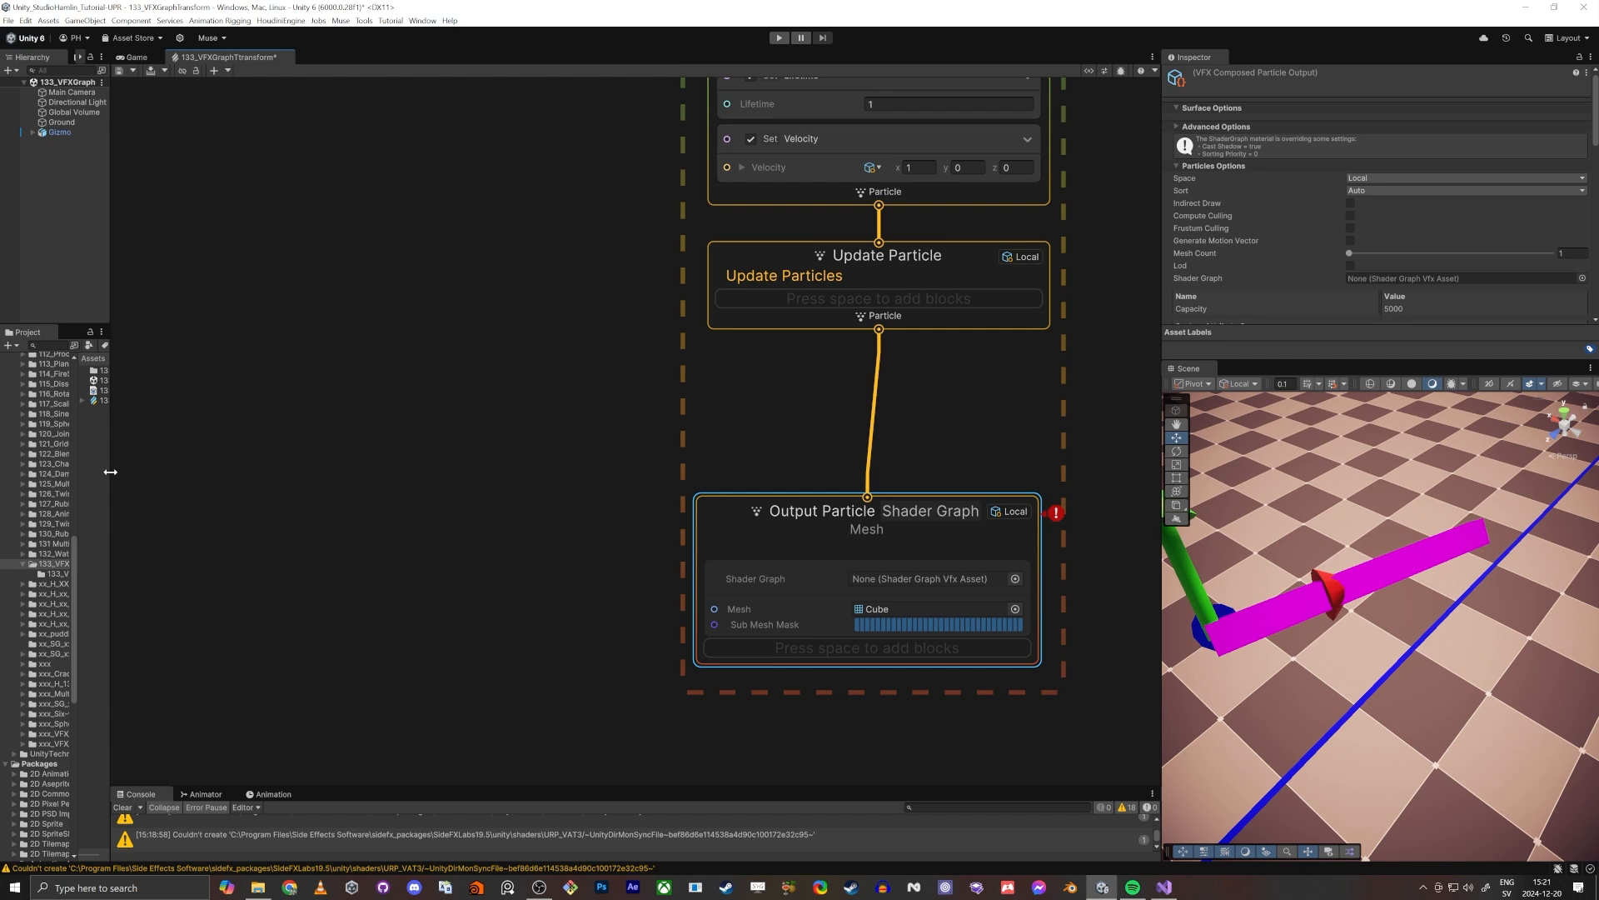
Step: Assign Gizmo_Mesh as the mesh of the Output Particle Shader Graph Mesh context
{"action": "left_click_drag", "start_coordinate": [111, 469], "coordinate": [192, 469]}
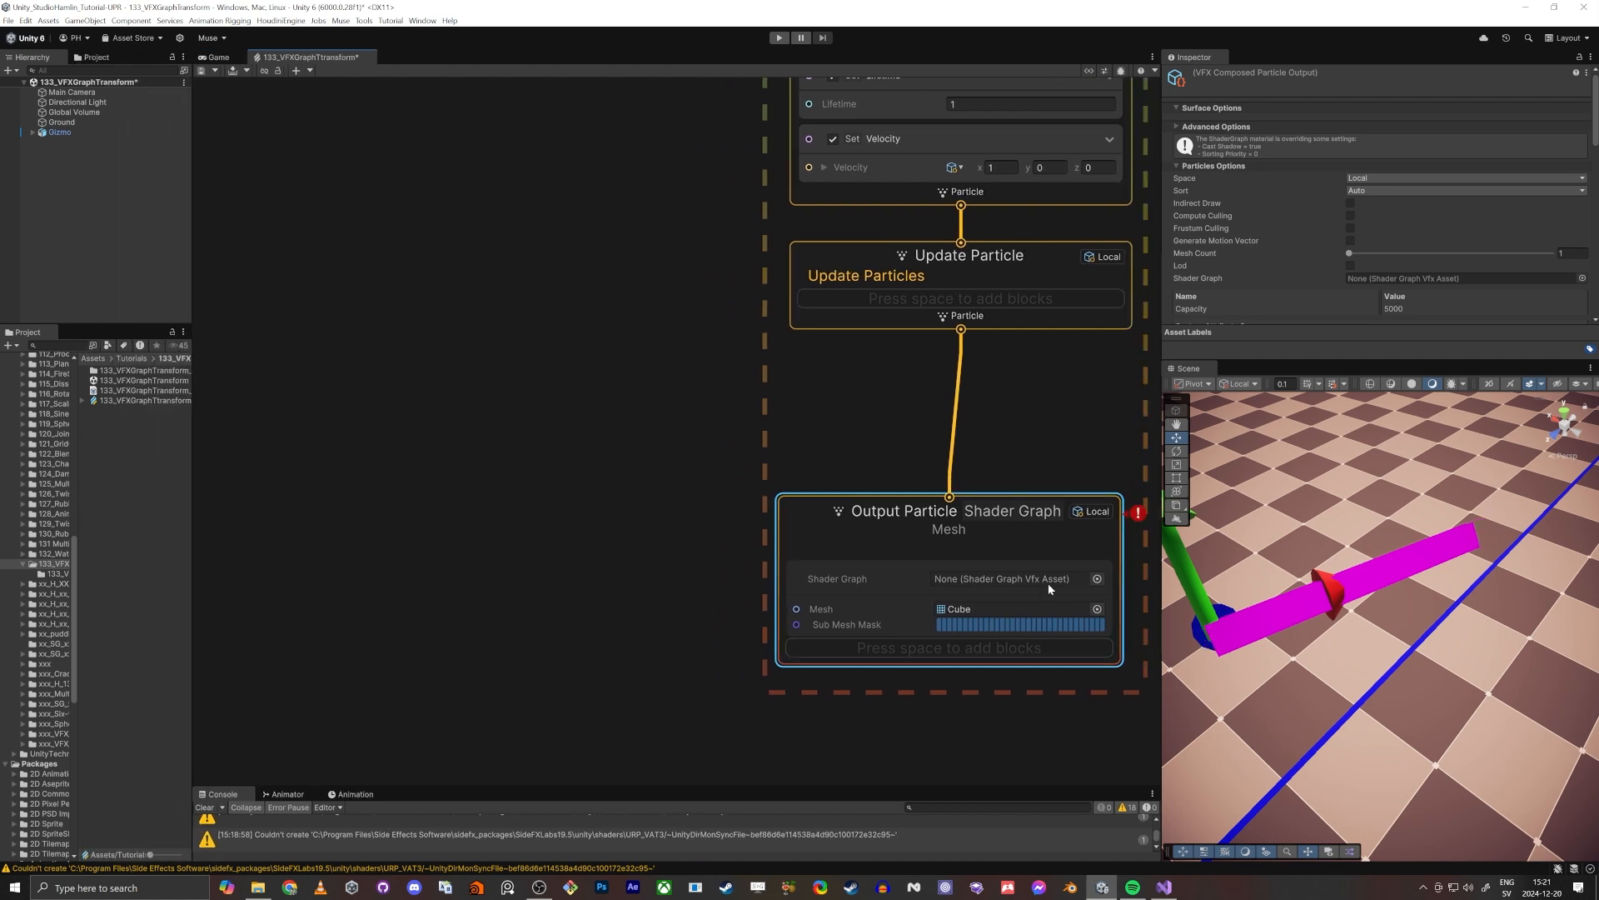
{"action": "left_click", "coordinate": [1097, 608]}
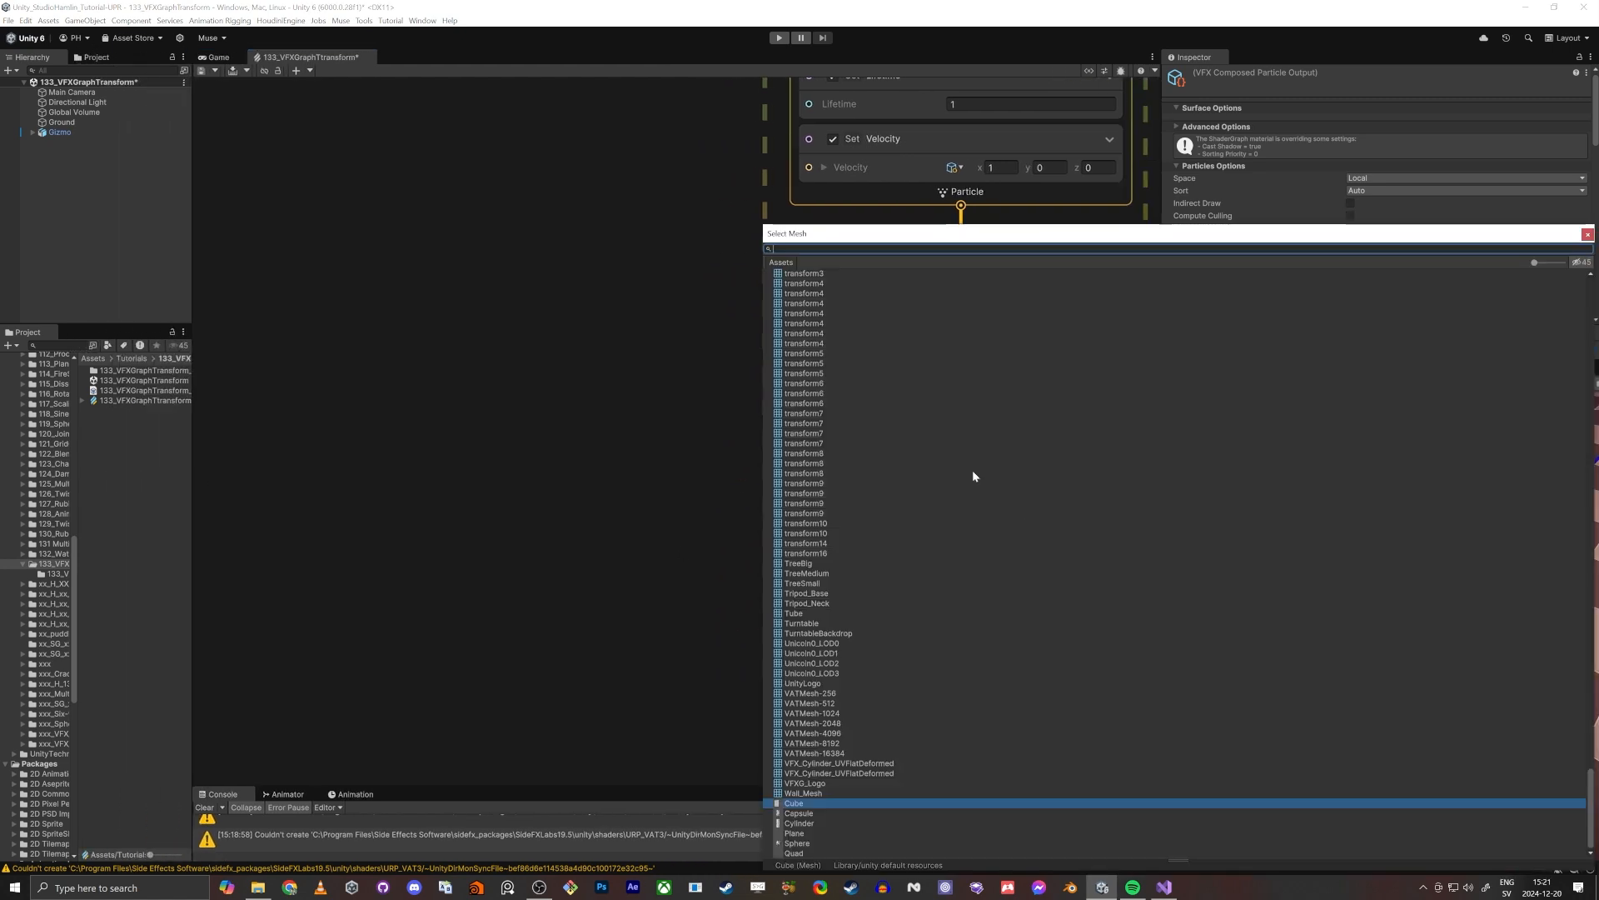
{"action": "type", "text": "go"}
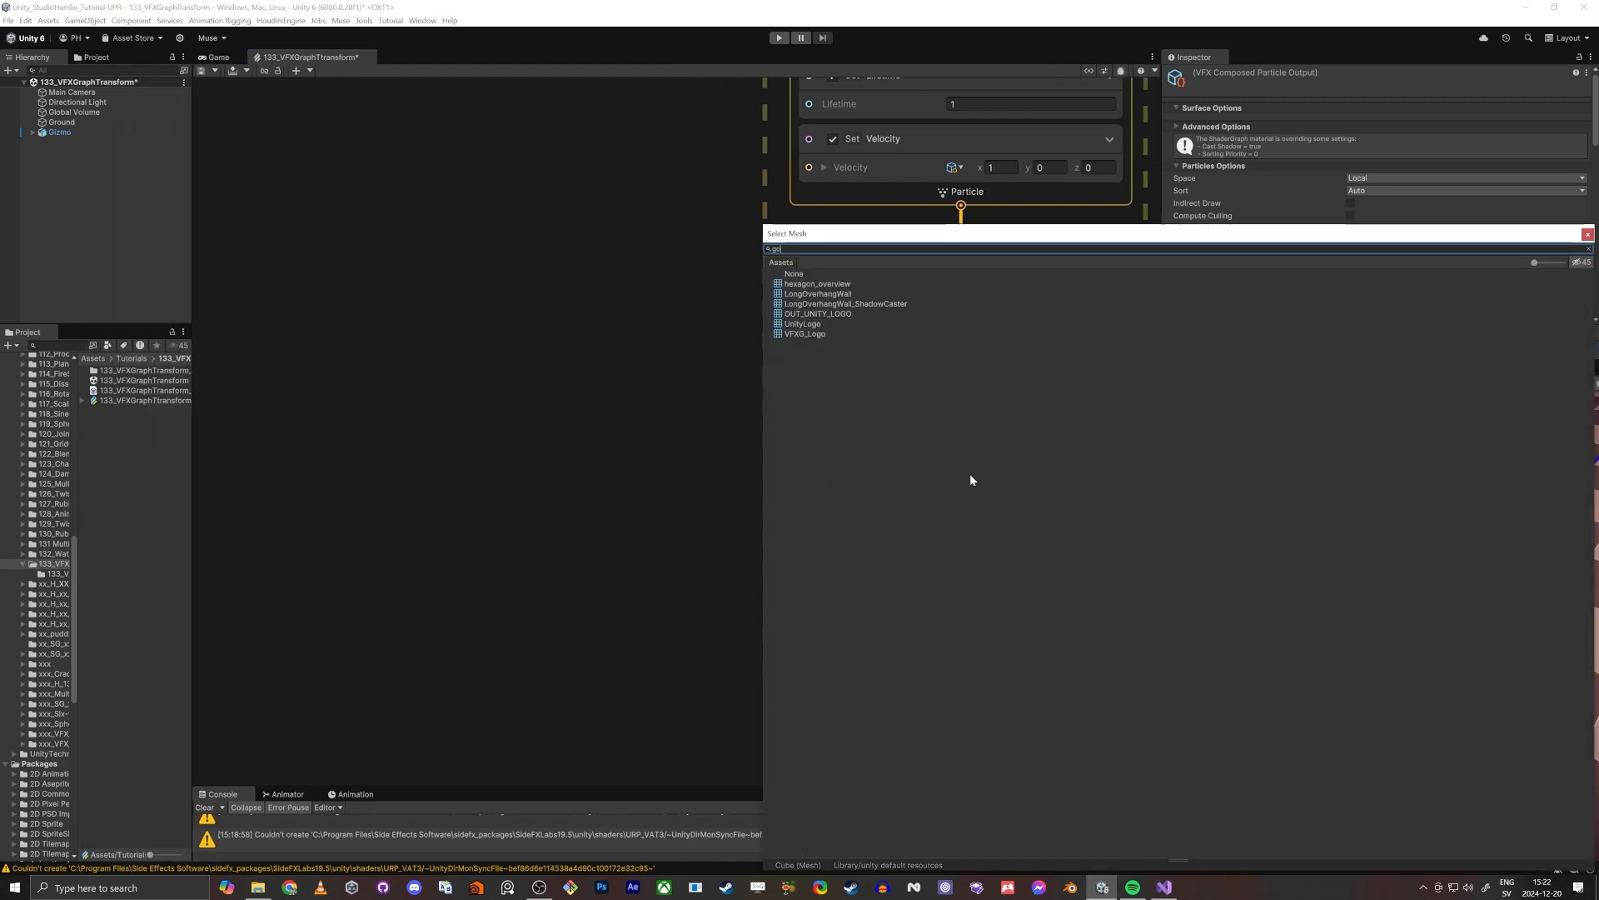
{"action": "key", "text": "BackSpace"}
{"action": "type", "text": "iz"}
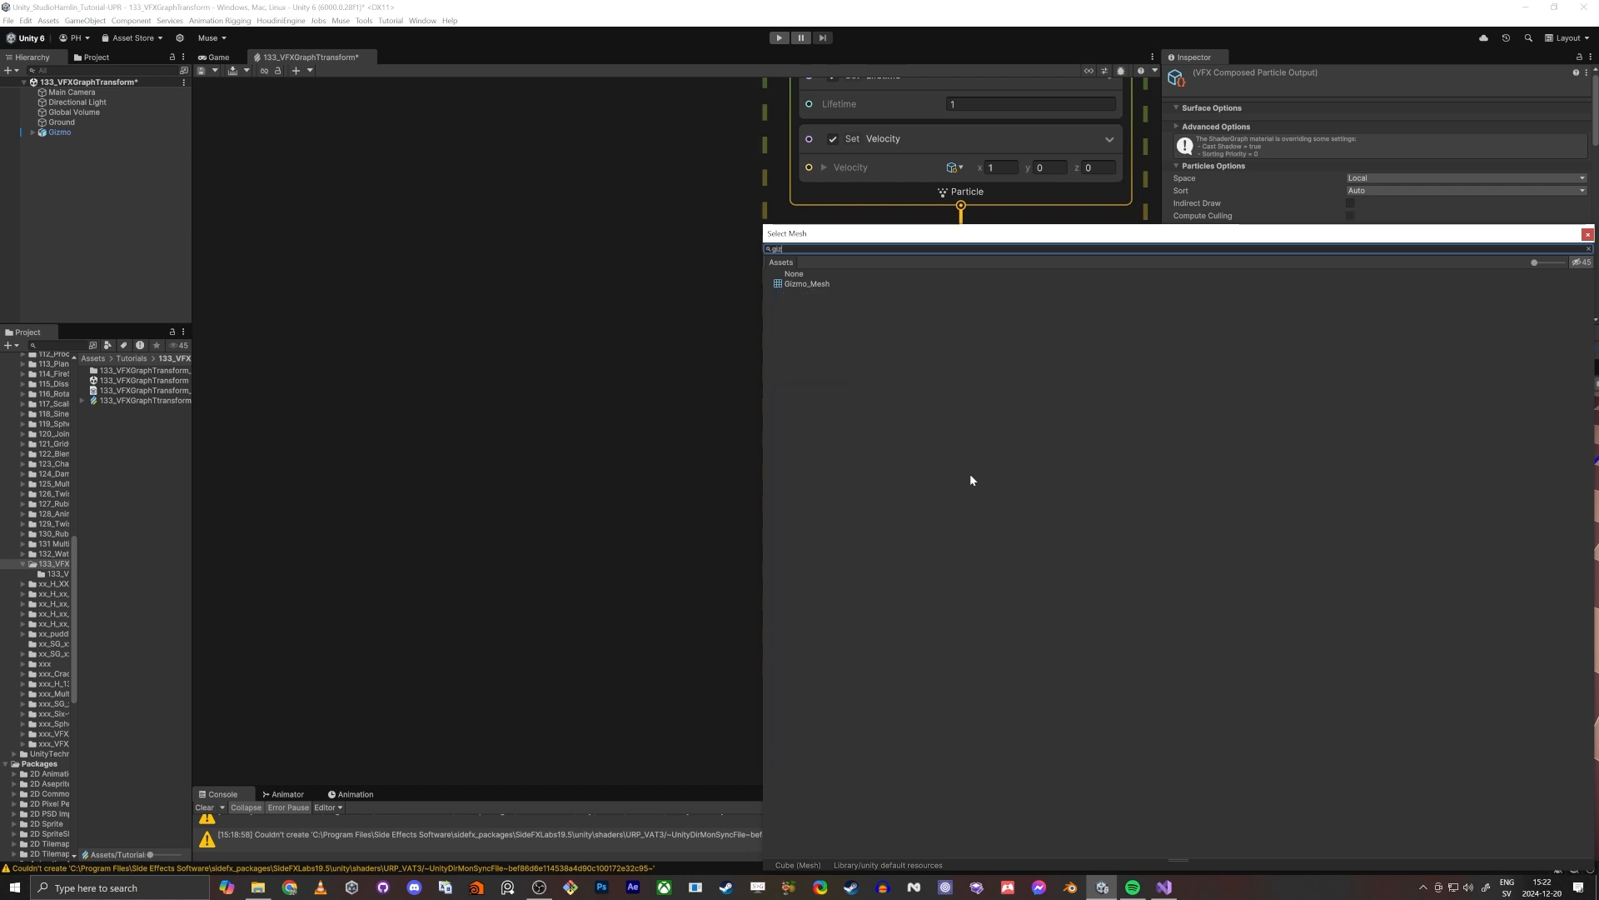
{"action": "double_click", "coordinate": [807, 284]}
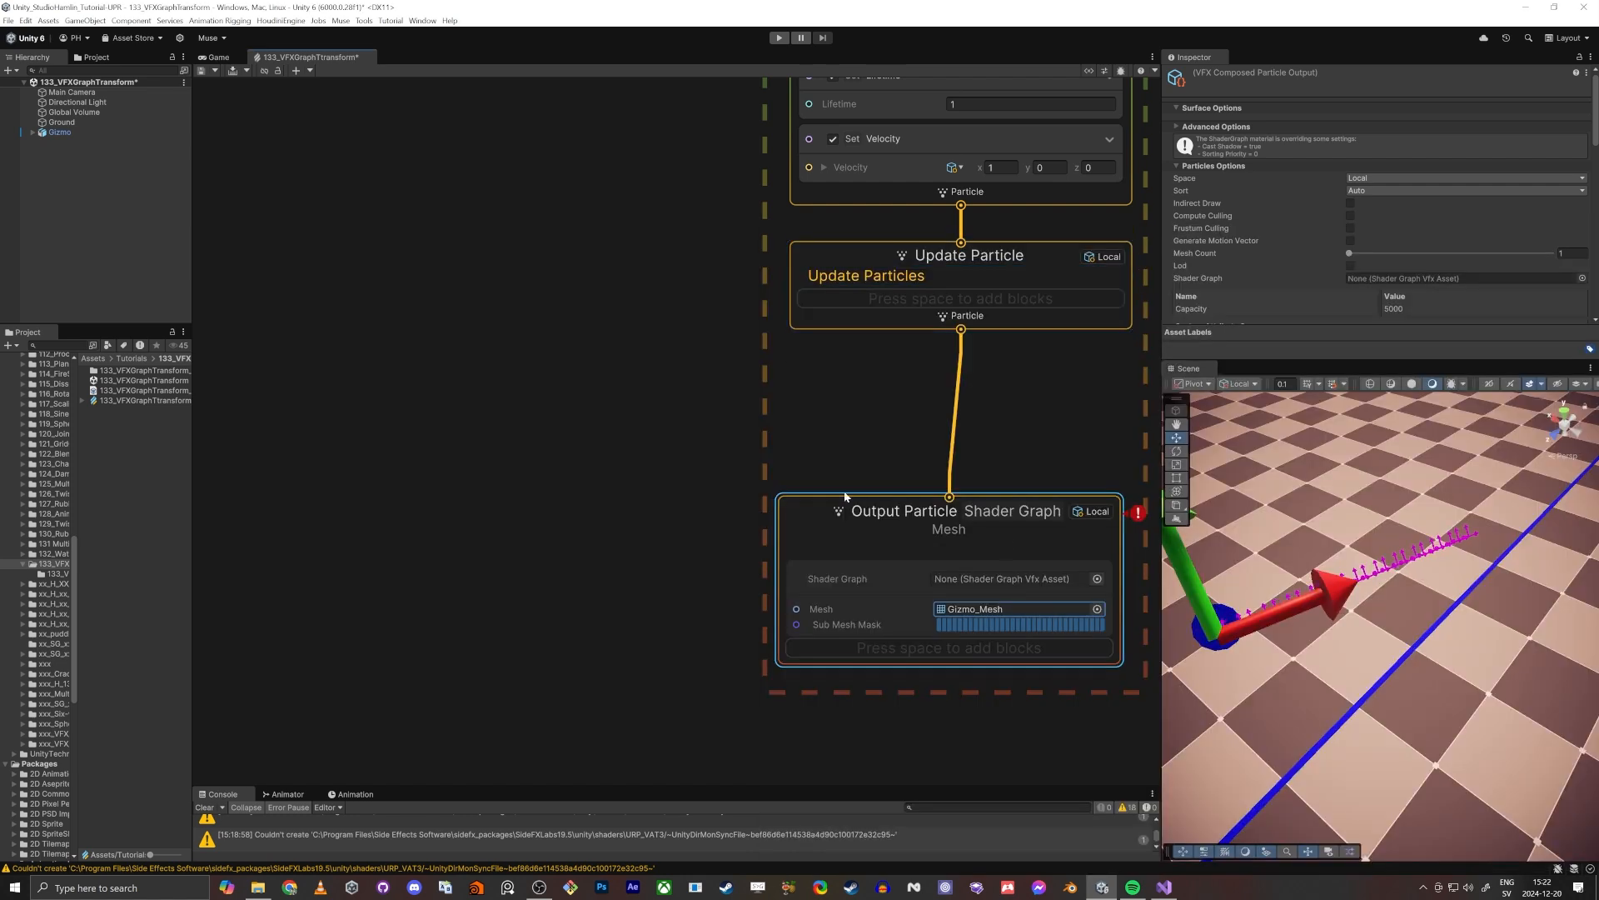
Step: Add a Set Size block to the Initialize Particle context and set its size to 0.3
{"action": "middle_click_drag", "start_coordinate": [762, 355], "coordinate": [723, 408]}
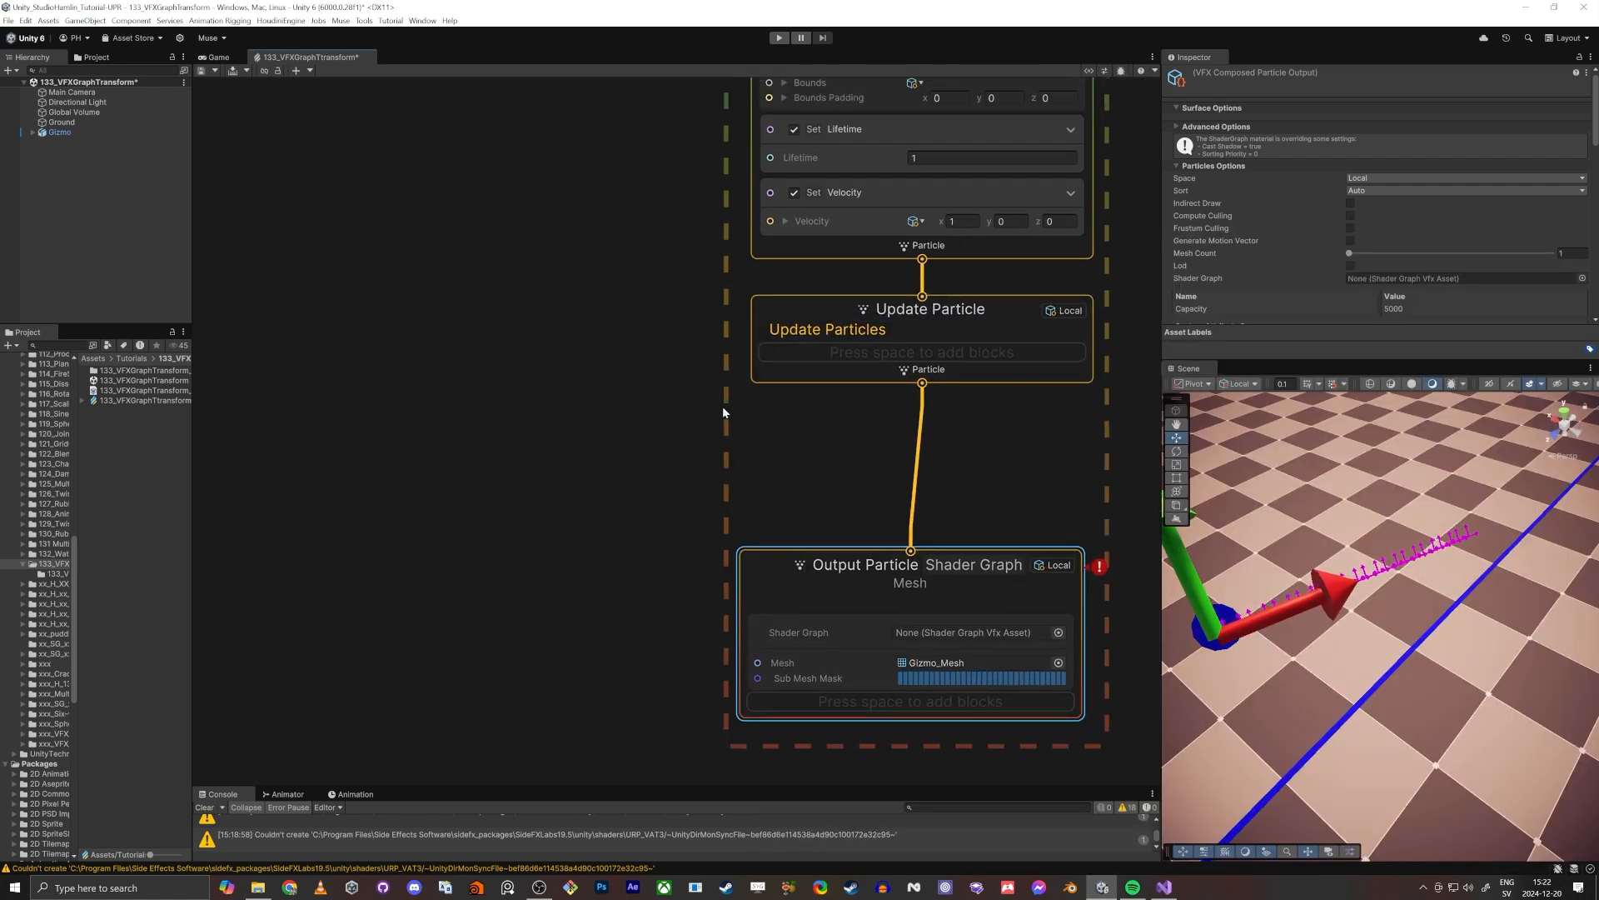
{"action": "middle_click_drag", "start_coordinate": [796, 152], "coordinate": [763, 277]}
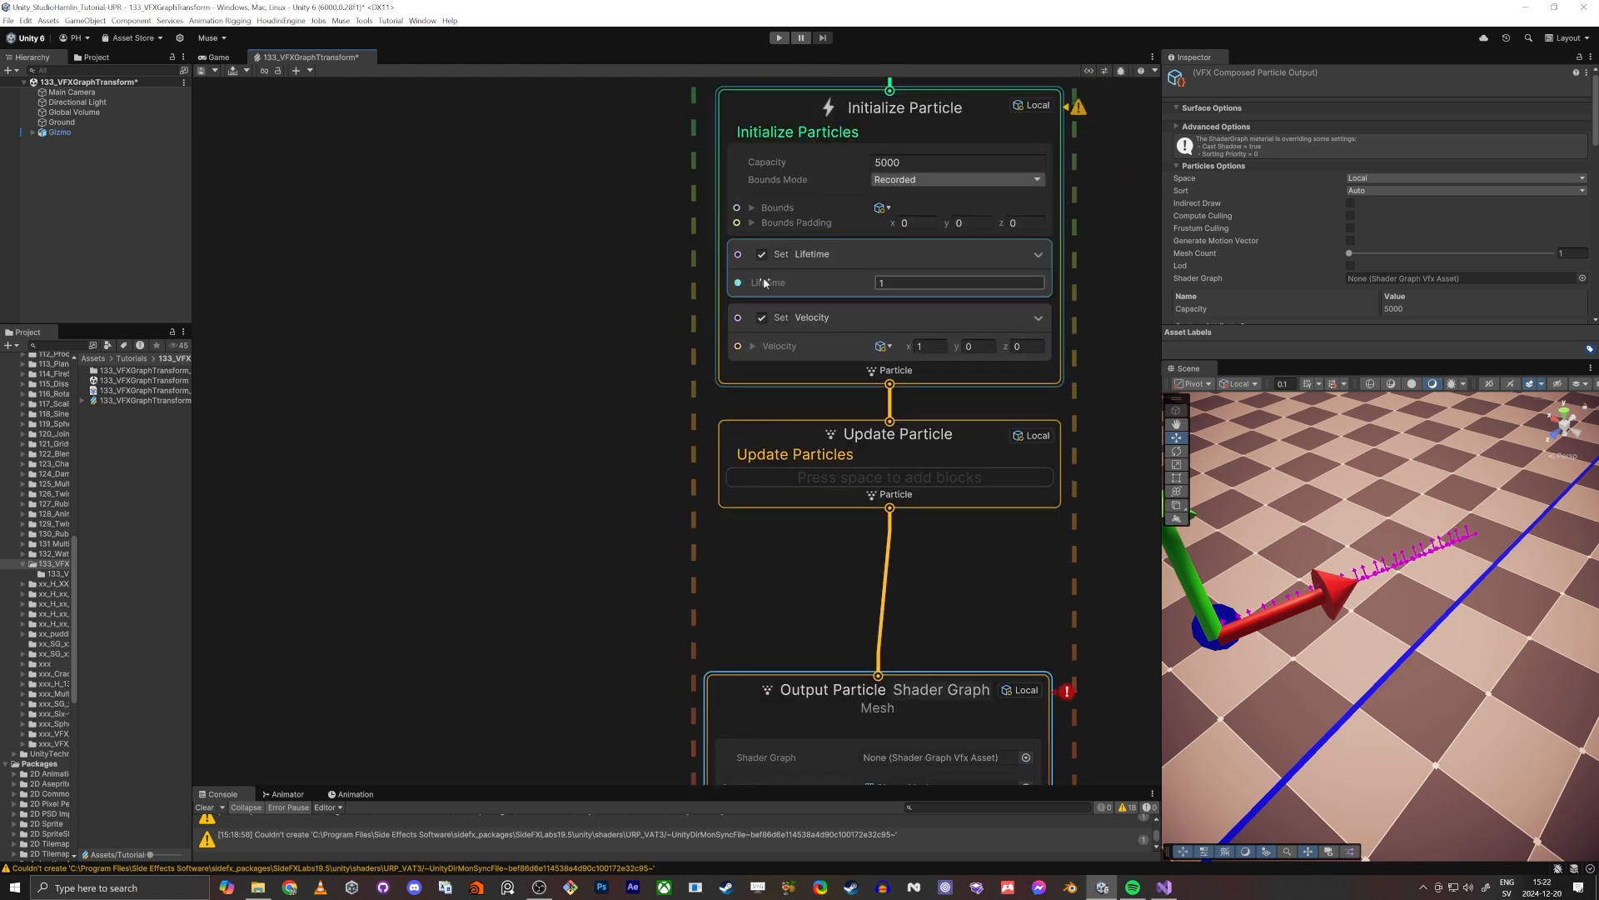
{"action": "left_click", "coordinate": [755, 95]}
{"action": "key", "text": "space"}
{"action": "type", "text": "set size"}
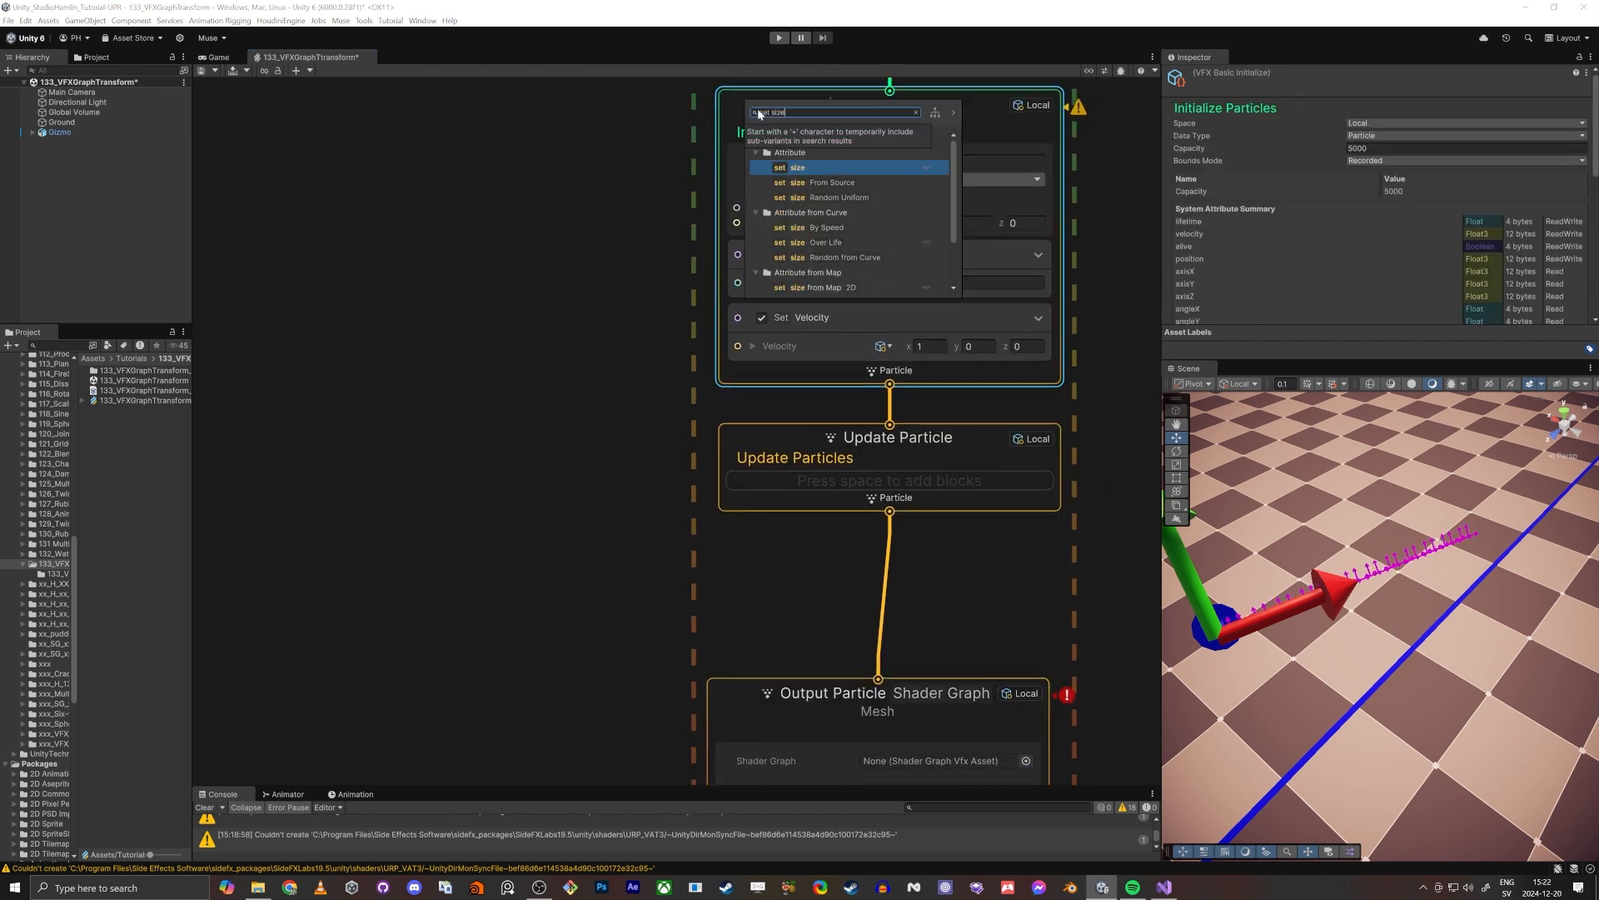
{"action": "key", "text": "Return"}
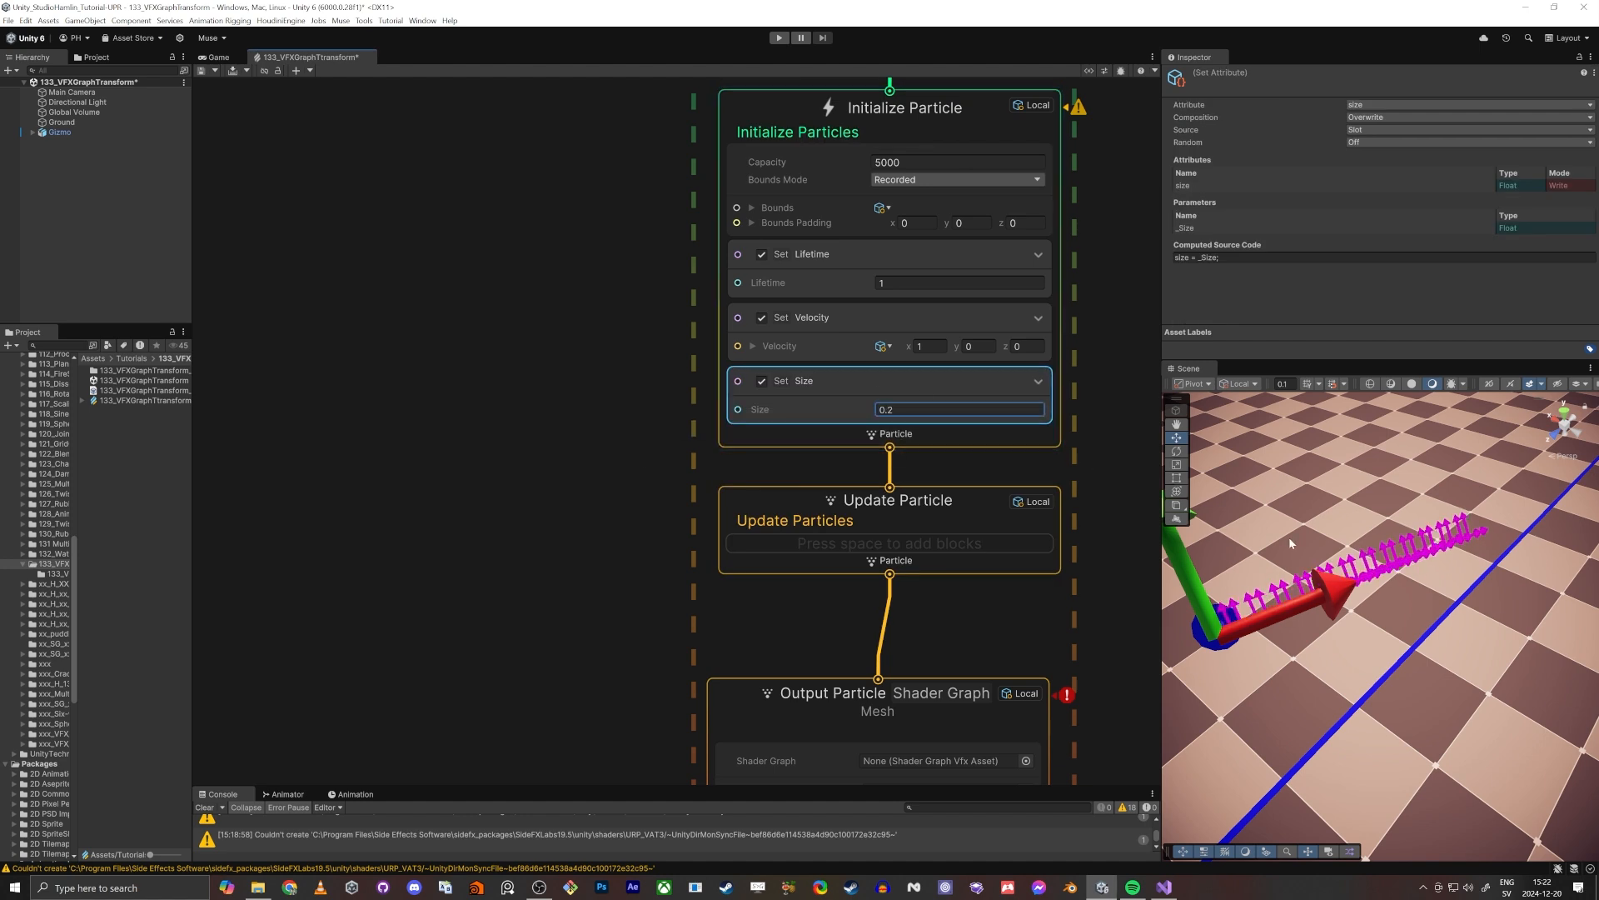
{"action": "right_click_drag", "start_coordinate": [1317, 638], "coordinate": [1433, 645]}
{"action": "left_click", "coordinate": [916, 409]}
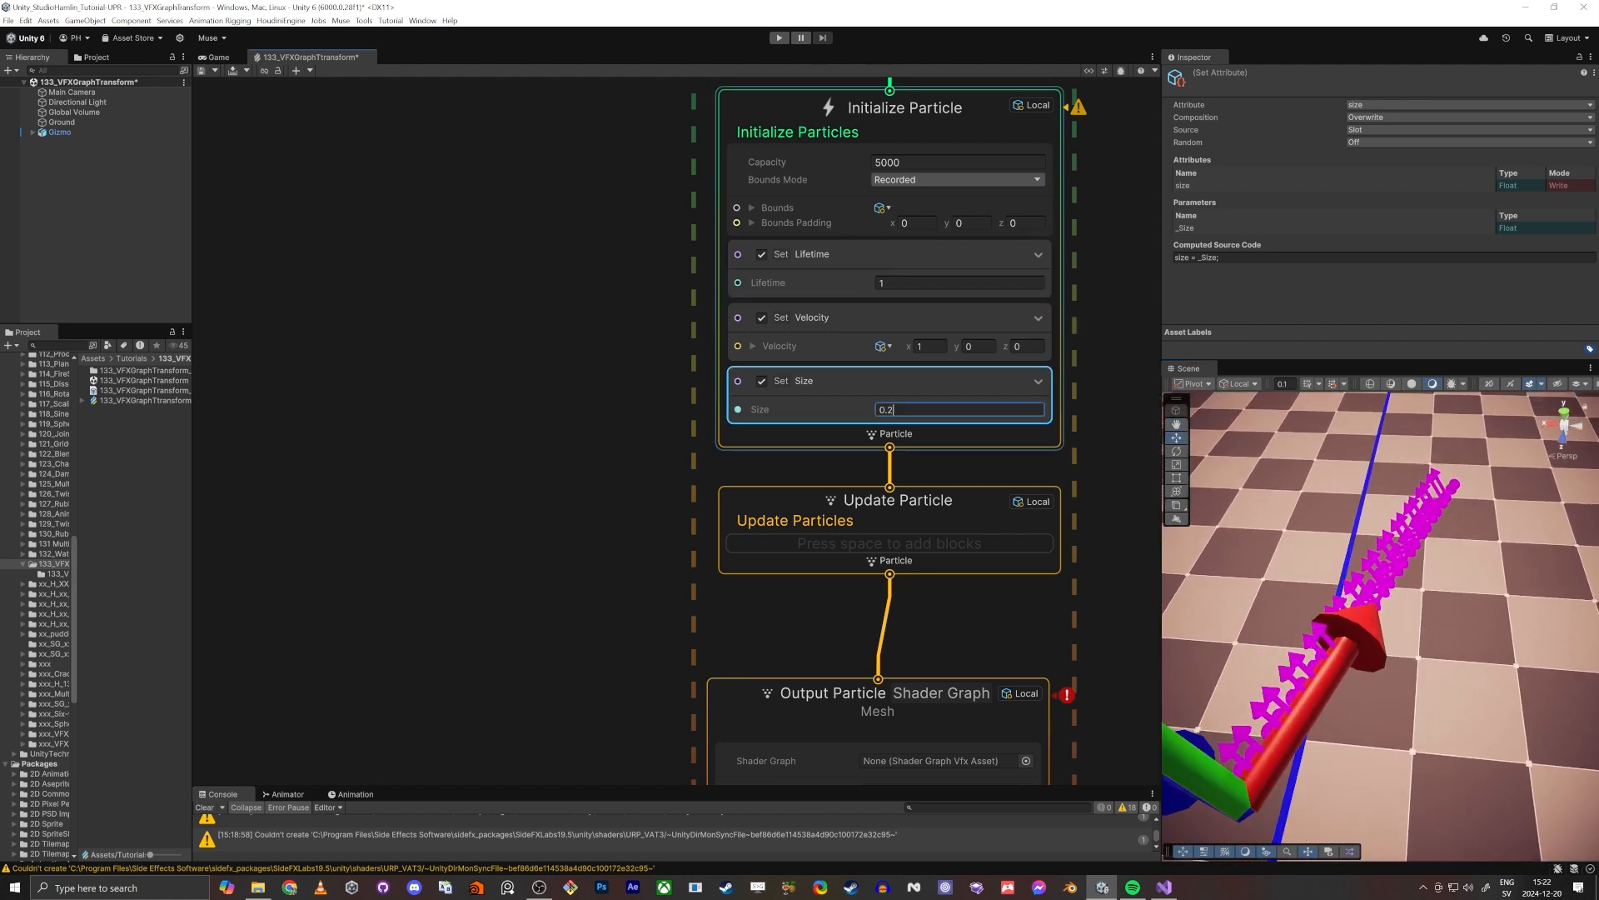
{"action": "type", "text": "0.3"}
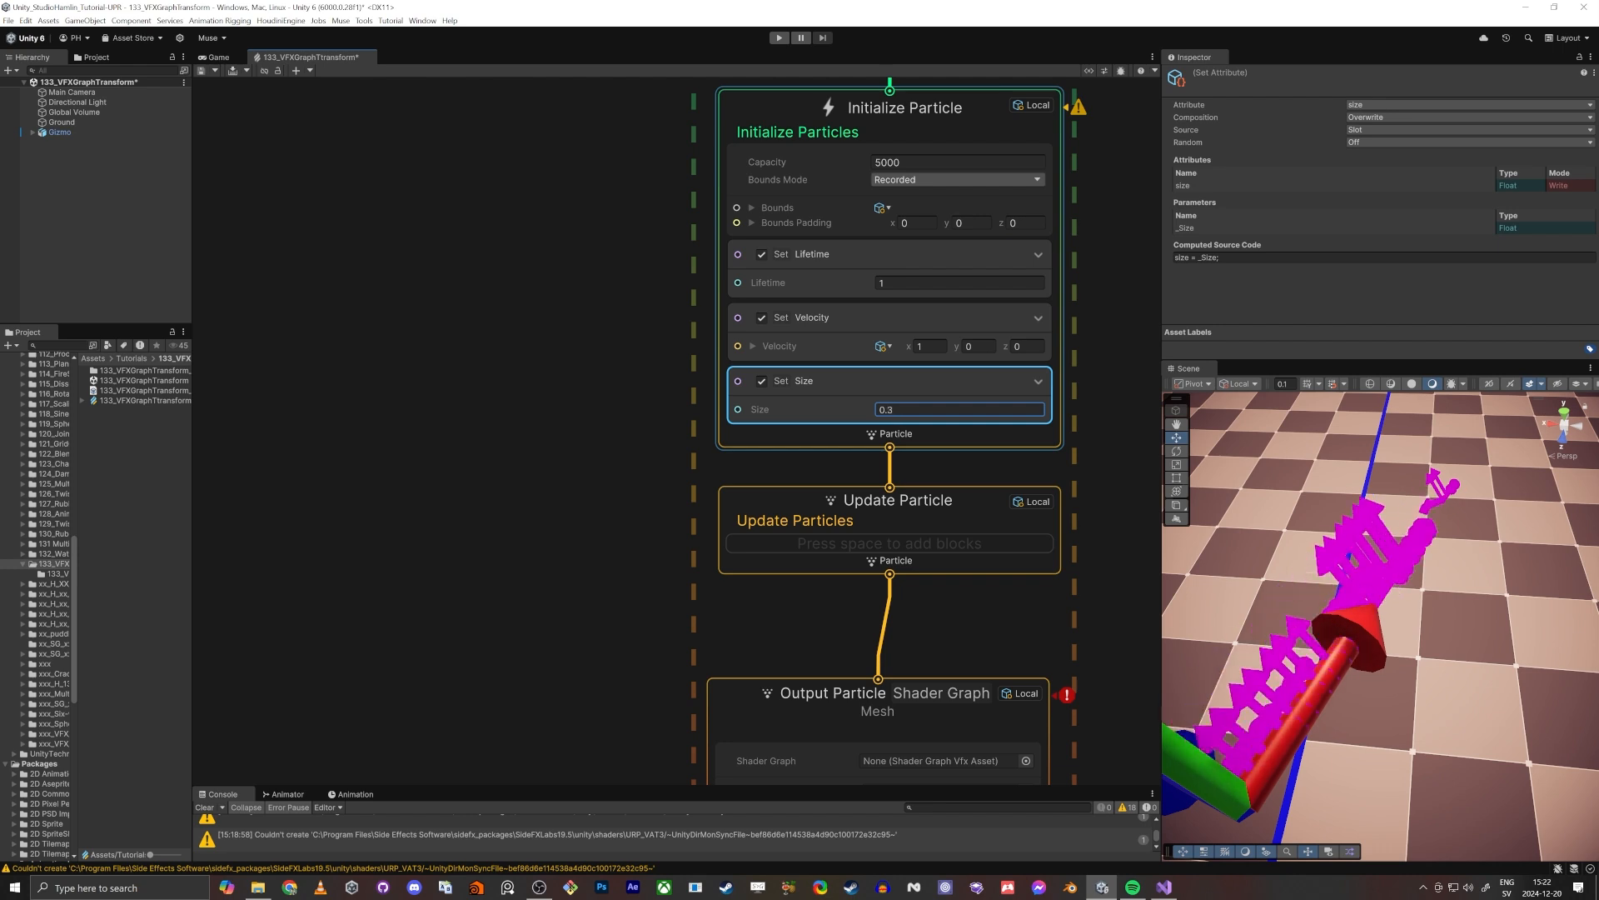
Step: Set the Constant Spawn Rate of Spawn System (2) to 10
{"action": "middle_click_drag", "start_coordinate": [569, 143], "coordinate": [588, 398]}
{"action": "scroll", "coordinate": [587, 398], "scroll_direction": "down", "scroll_amount": 5}
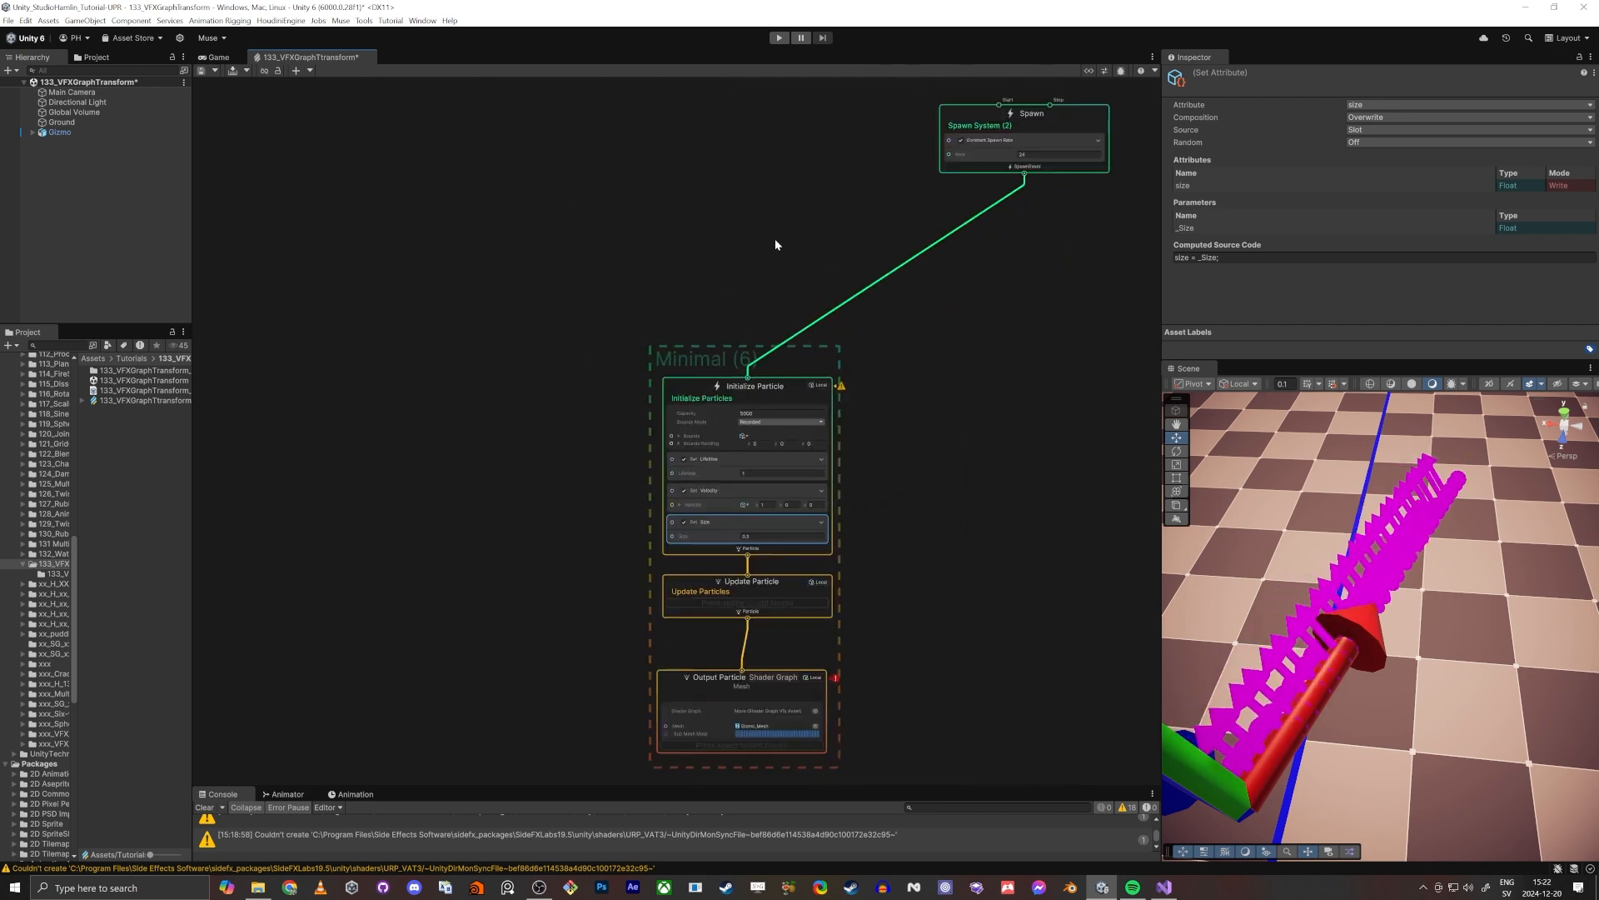
{"action": "middle_click_drag", "start_coordinate": [997, 131], "coordinate": [814, 339]}
{"action": "scroll", "coordinate": [815, 339], "scroll_direction": "up", "scroll_amount": 8}
{"action": "left_click", "coordinate": [925, 425]}
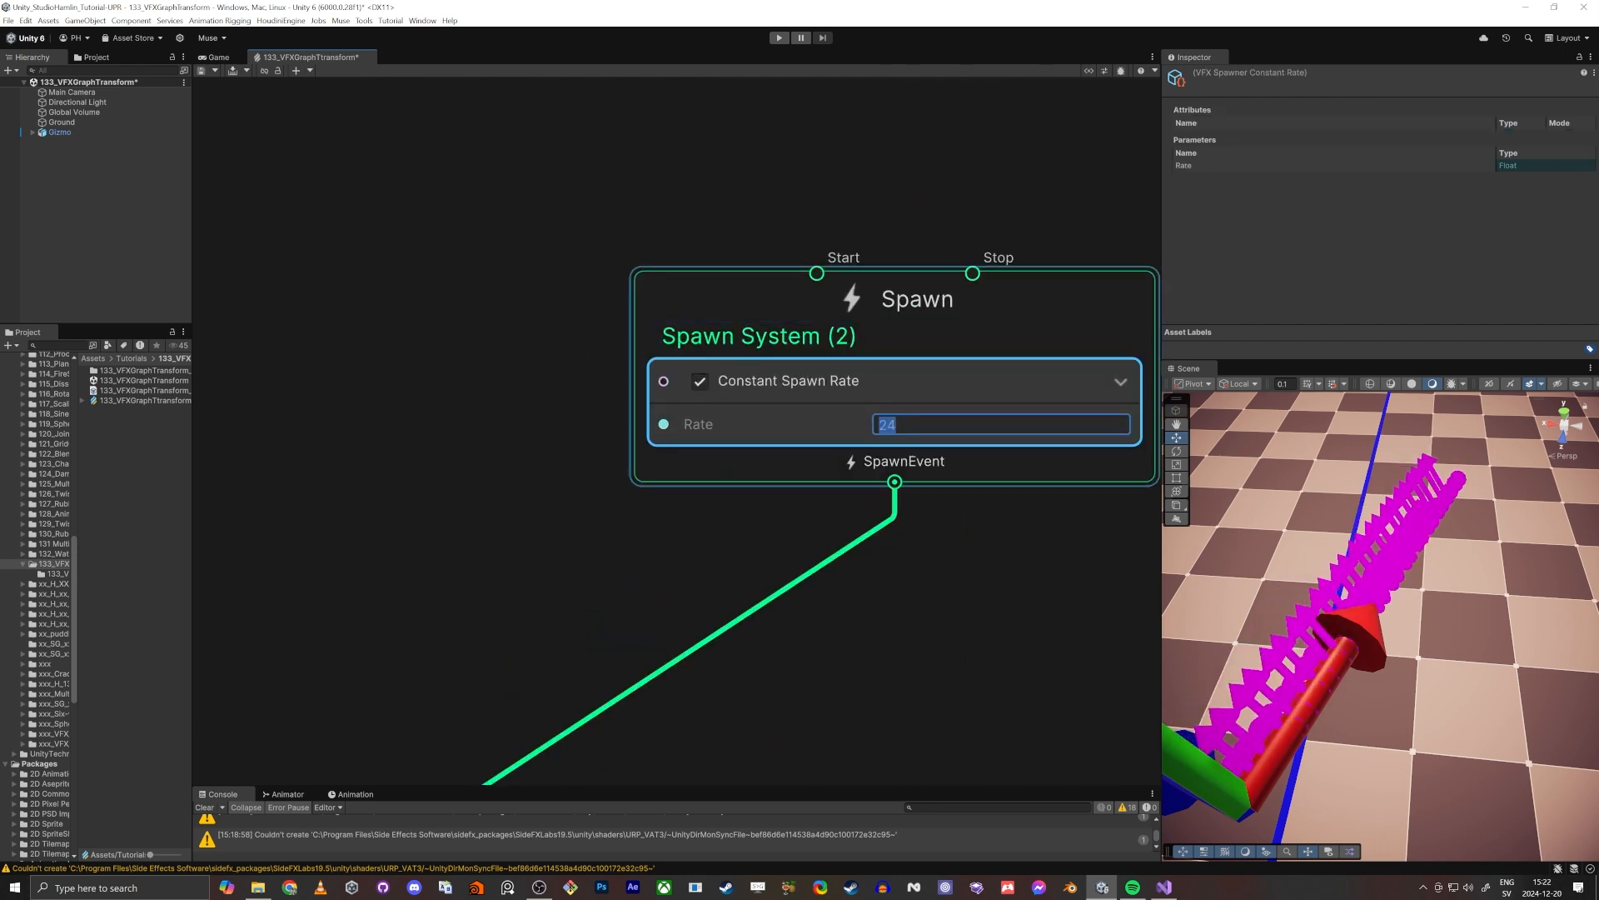
{"action": "type", "text": "10"}
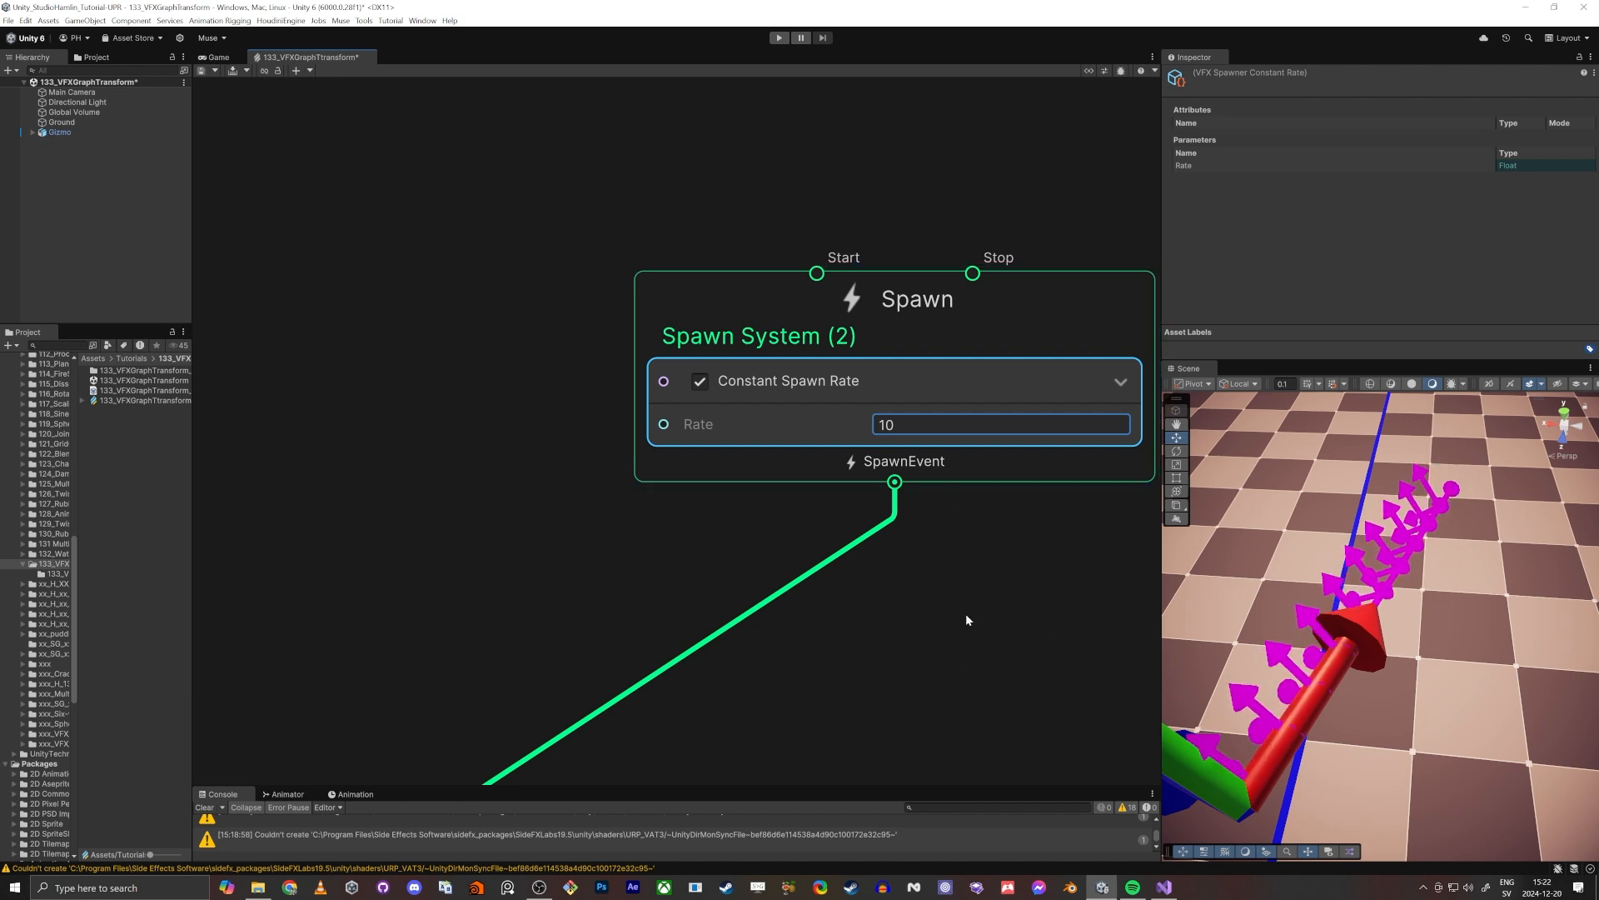
Step: Assign the VertexColor shader graph from the Shaders folder to the mesh output context and inspect the particles in the scene
{"action": "middle_click_drag", "start_coordinate": [800, 679], "coordinate": [919, 125]}
{"action": "scroll", "coordinate": [930, 220], "scroll_direction": "down", "scroll_amount": 7}
{"action": "middle_click_drag", "start_coordinate": [857, 536], "coordinate": [913, 282]}
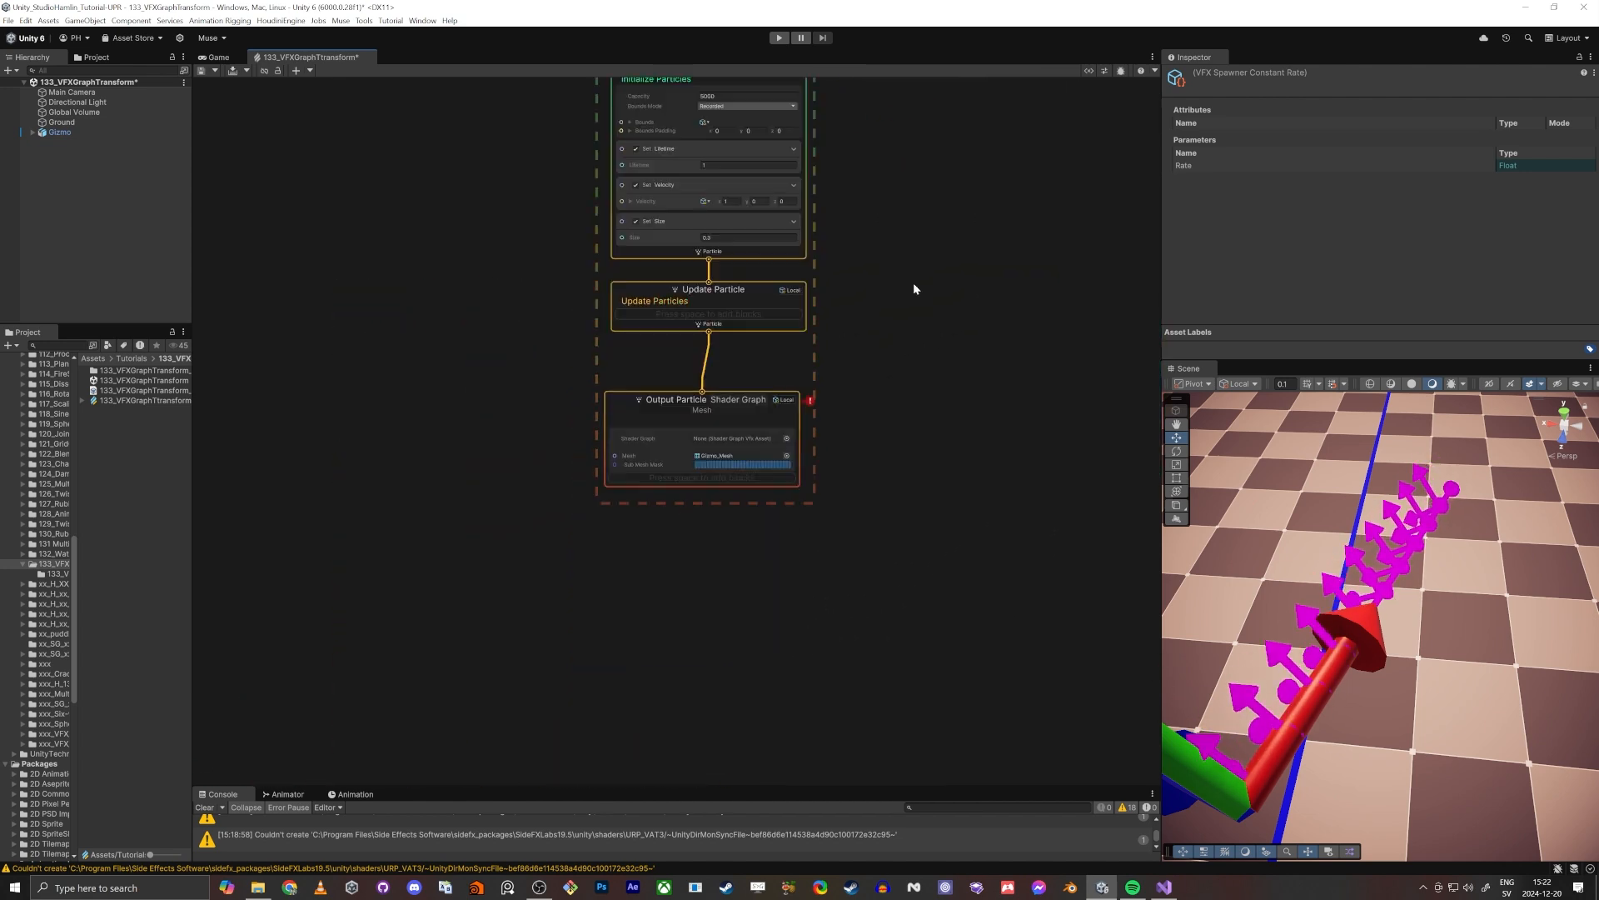
{"action": "scroll", "coordinate": [810, 473], "scroll_direction": "up", "scroll_amount": 6}
{"action": "scroll", "coordinate": [810, 477], "scroll_direction": "up", "scroll_amount": 2}
{"action": "middle_click_drag", "start_coordinate": [667, 664], "coordinate": [854, 715]}
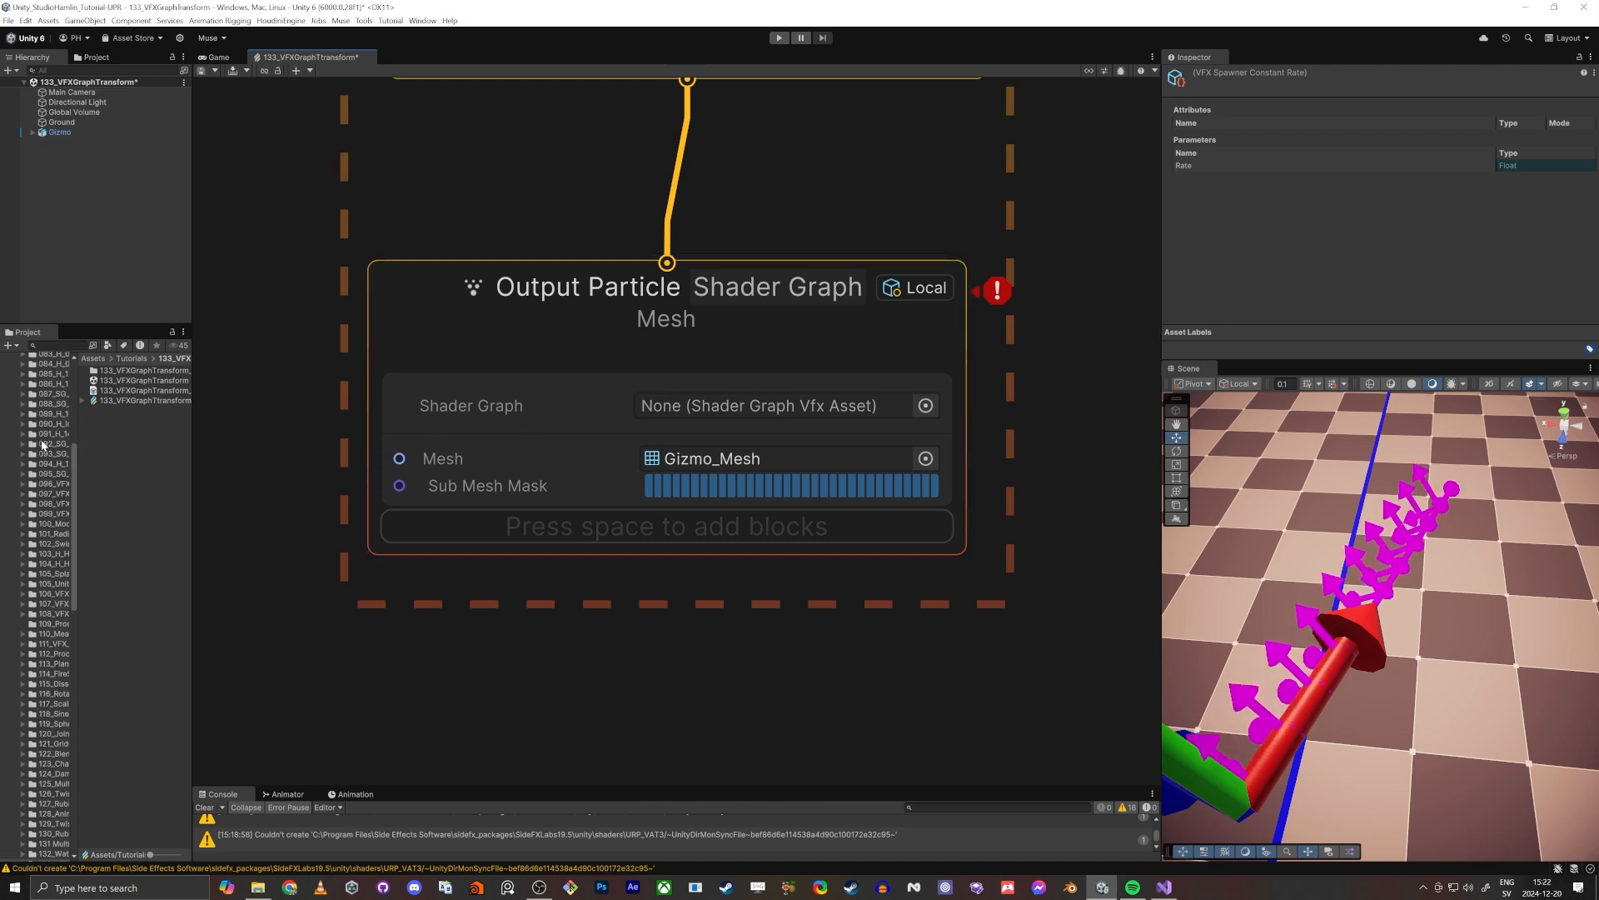
{"action": "scroll", "coordinate": [48, 447], "scroll_direction": "up", "scroll_amount": 10}
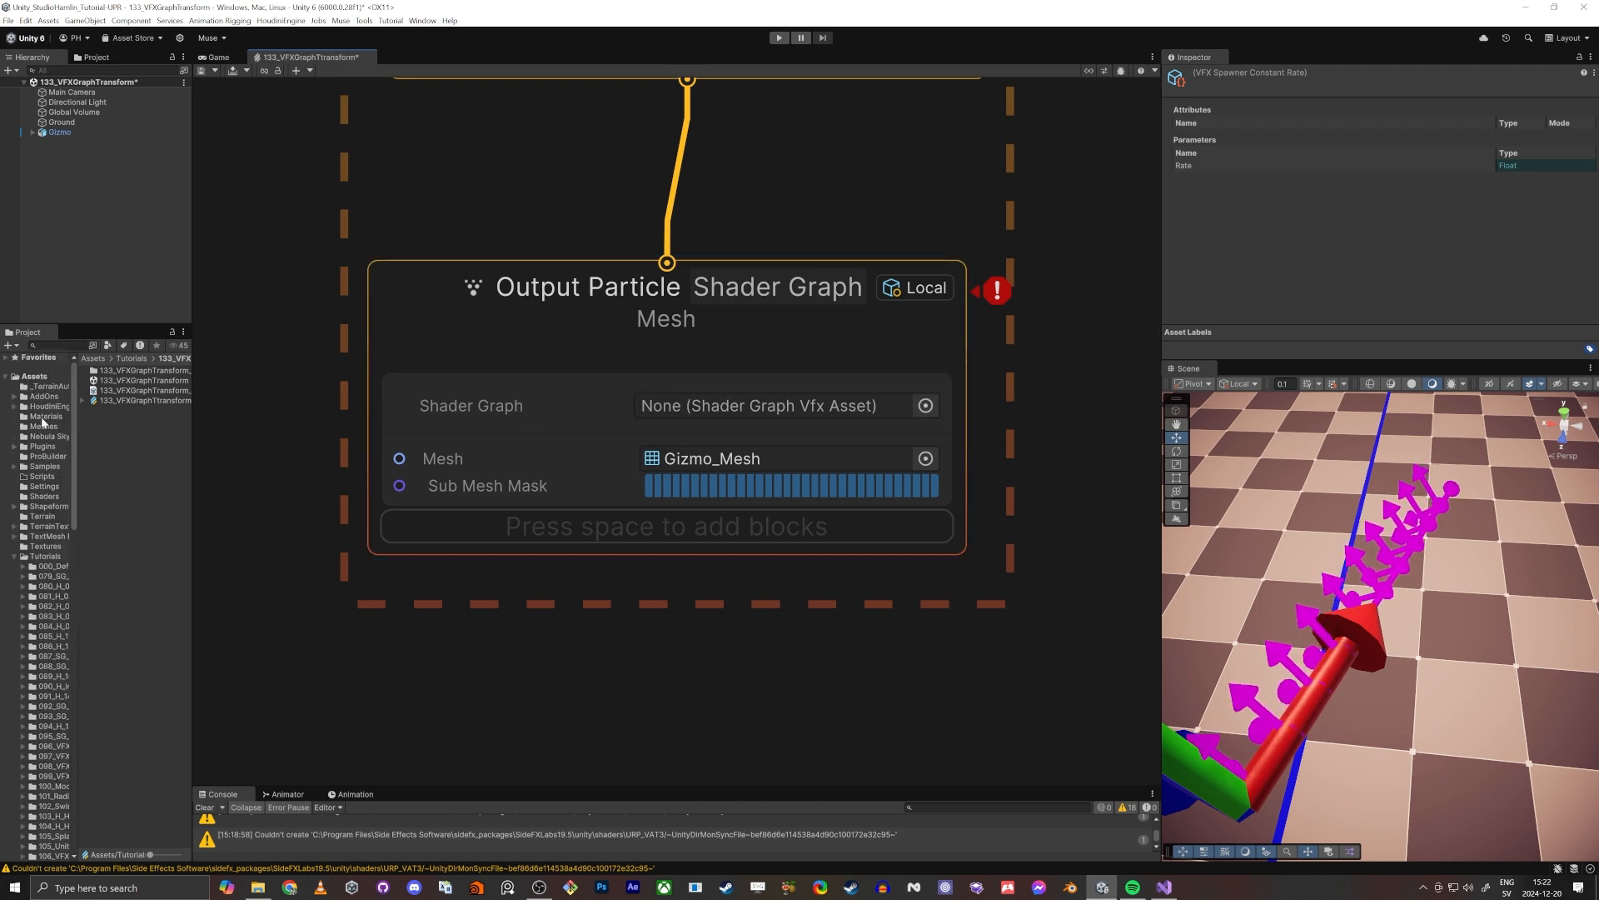
{"action": "left_click", "coordinate": [45, 416]}
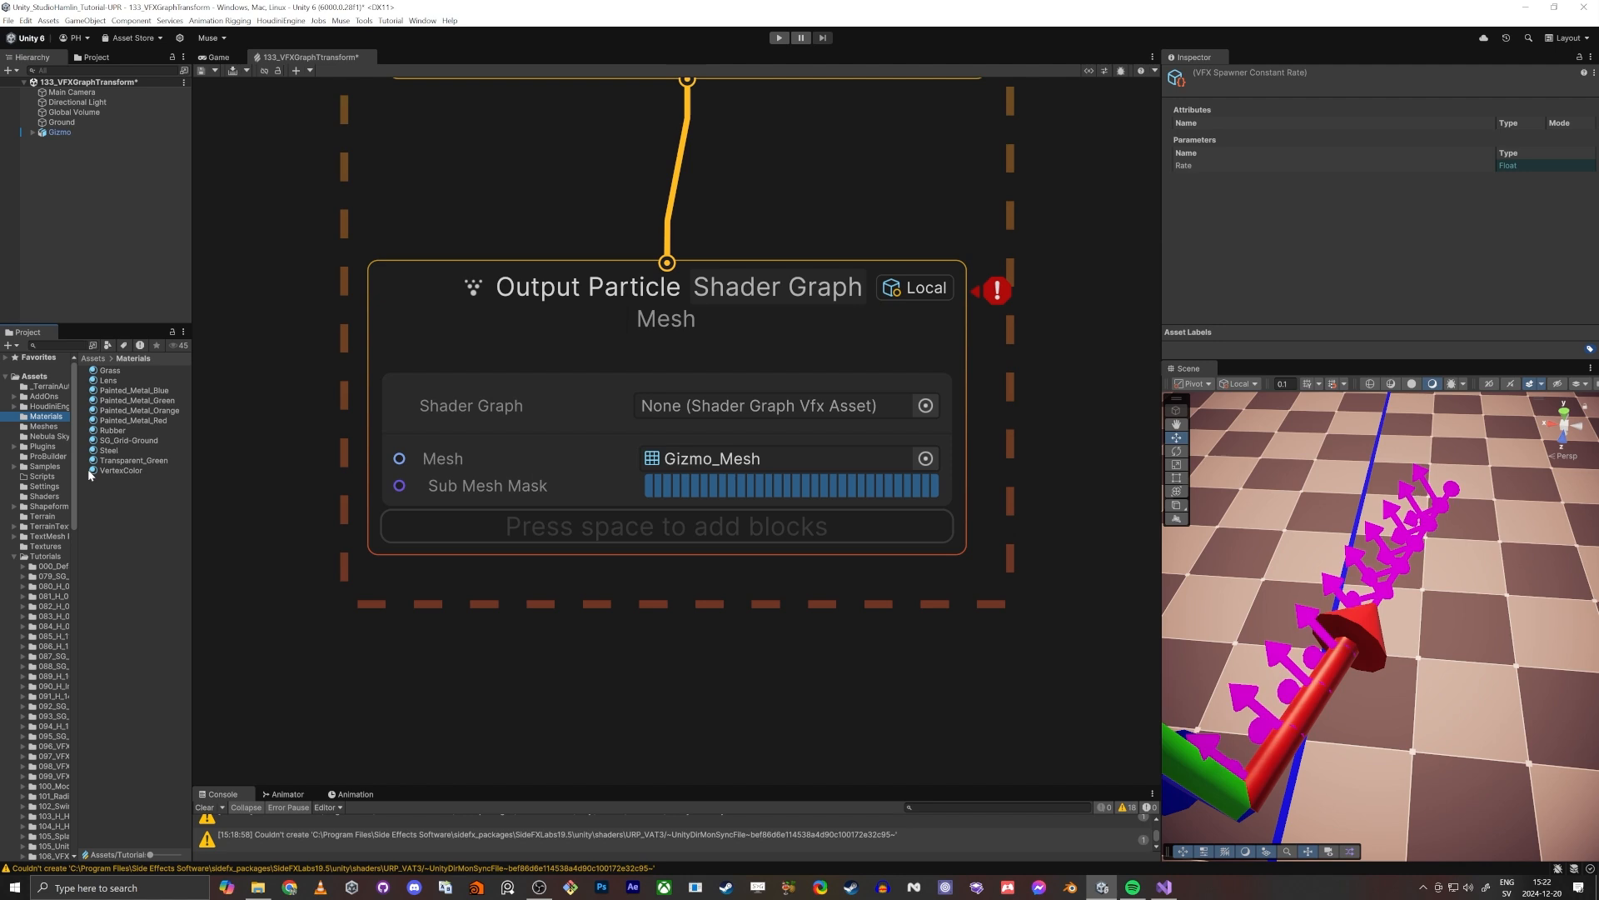
{"action": "left_click", "coordinate": [41, 497]}
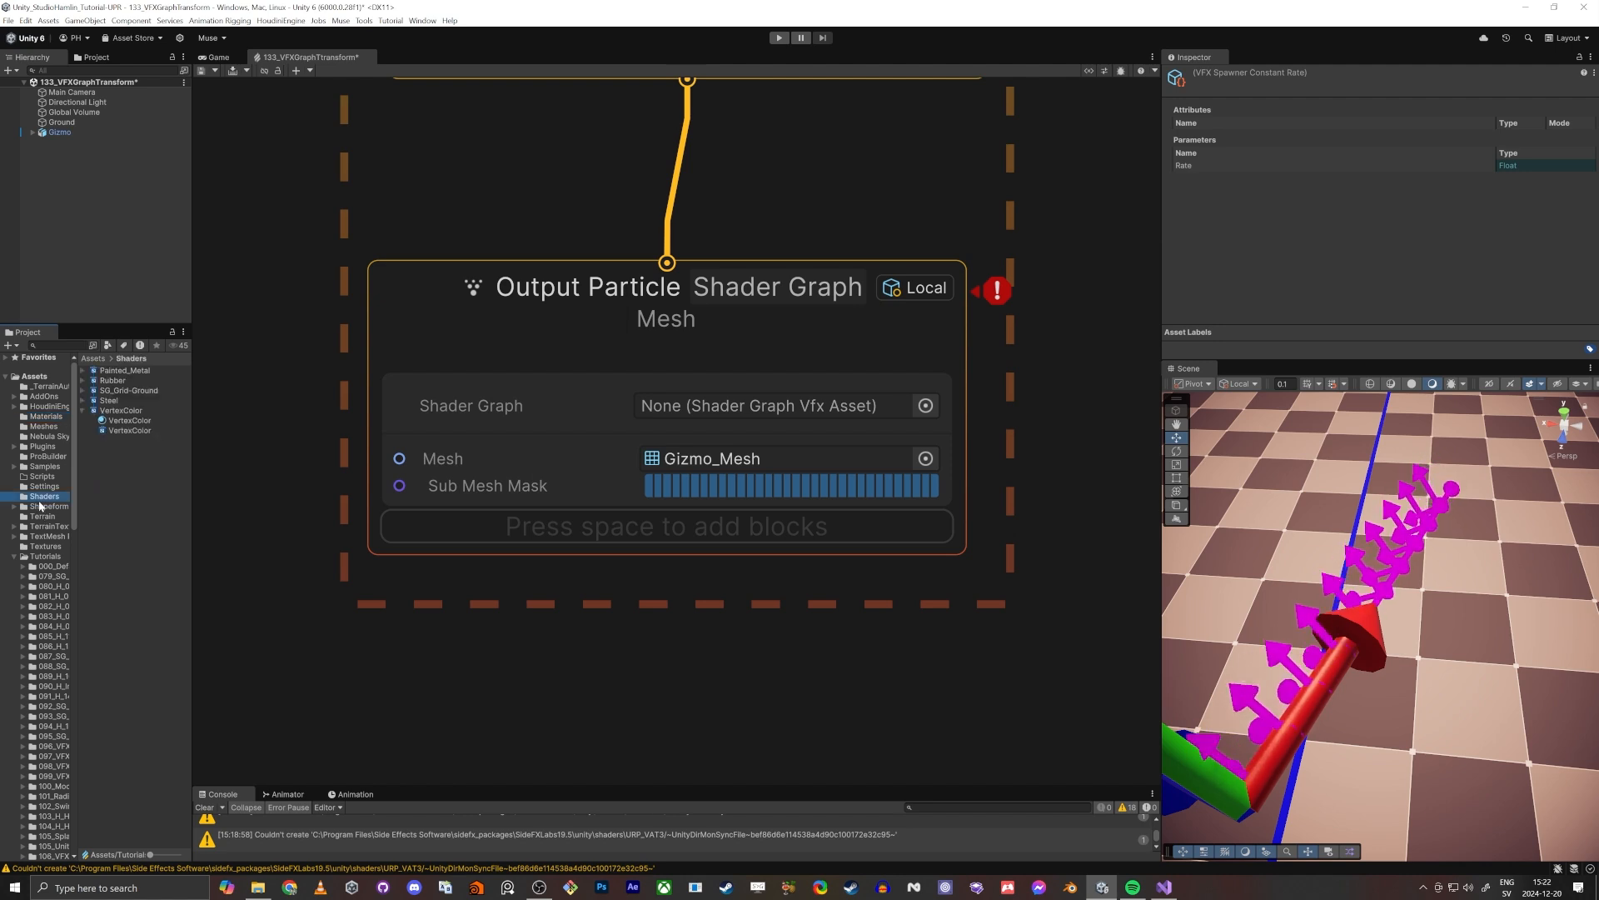
{"action": "left_click_drag", "start_coordinate": [129, 420], "coordinate": [775, 406]}
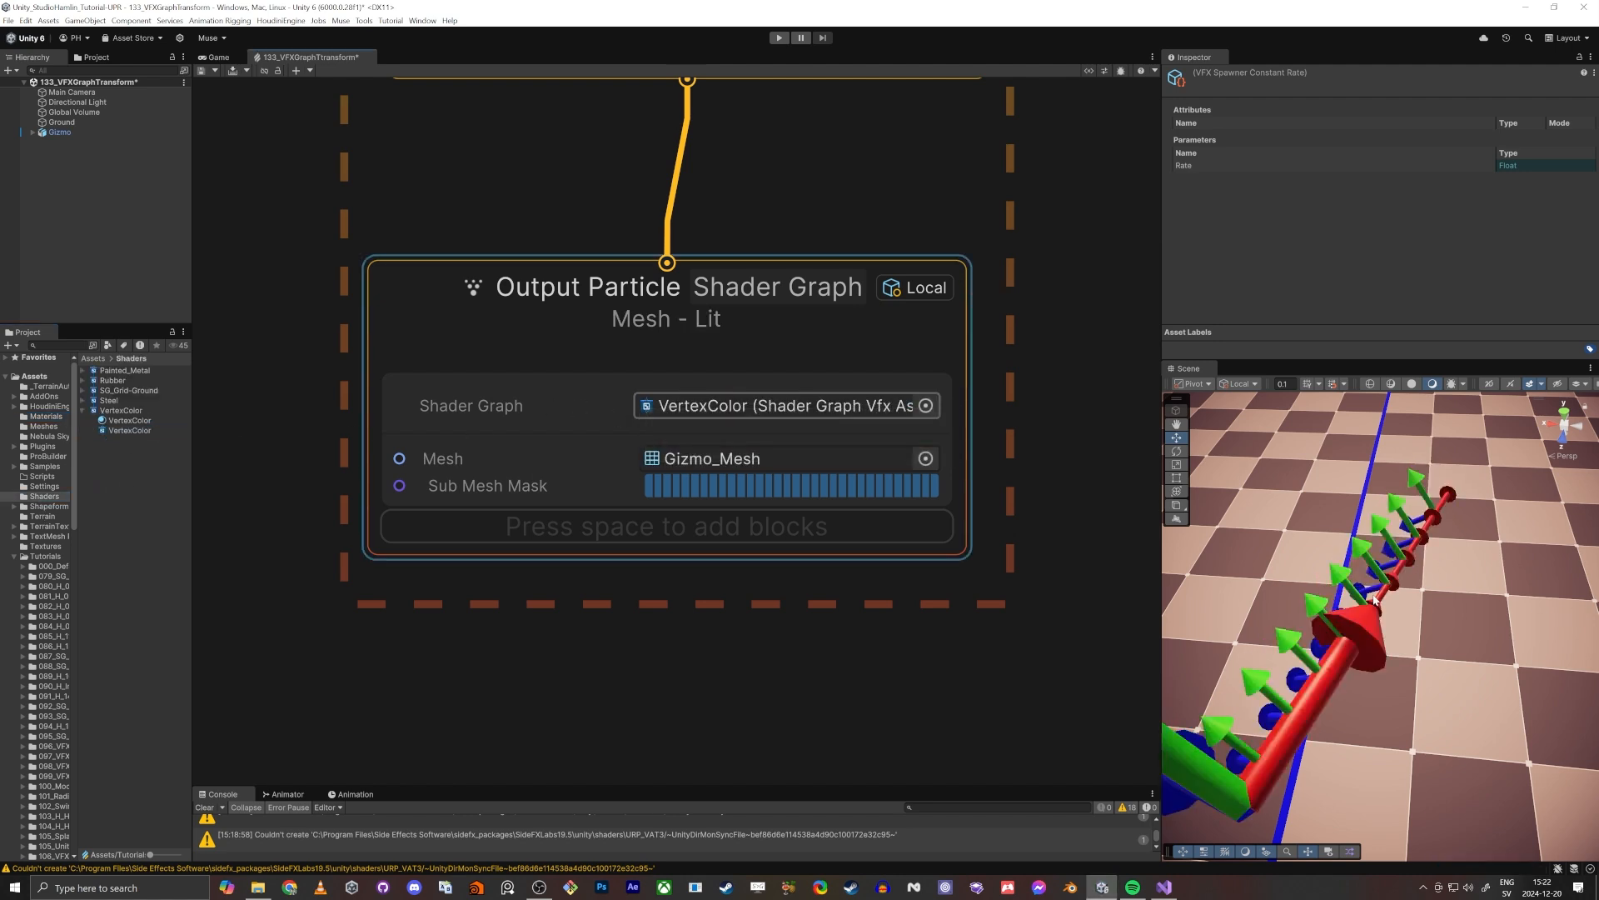
{"action": "right_click_drag", "start_coordinate": [1370, 573], "coordinate": [1414, 609]}
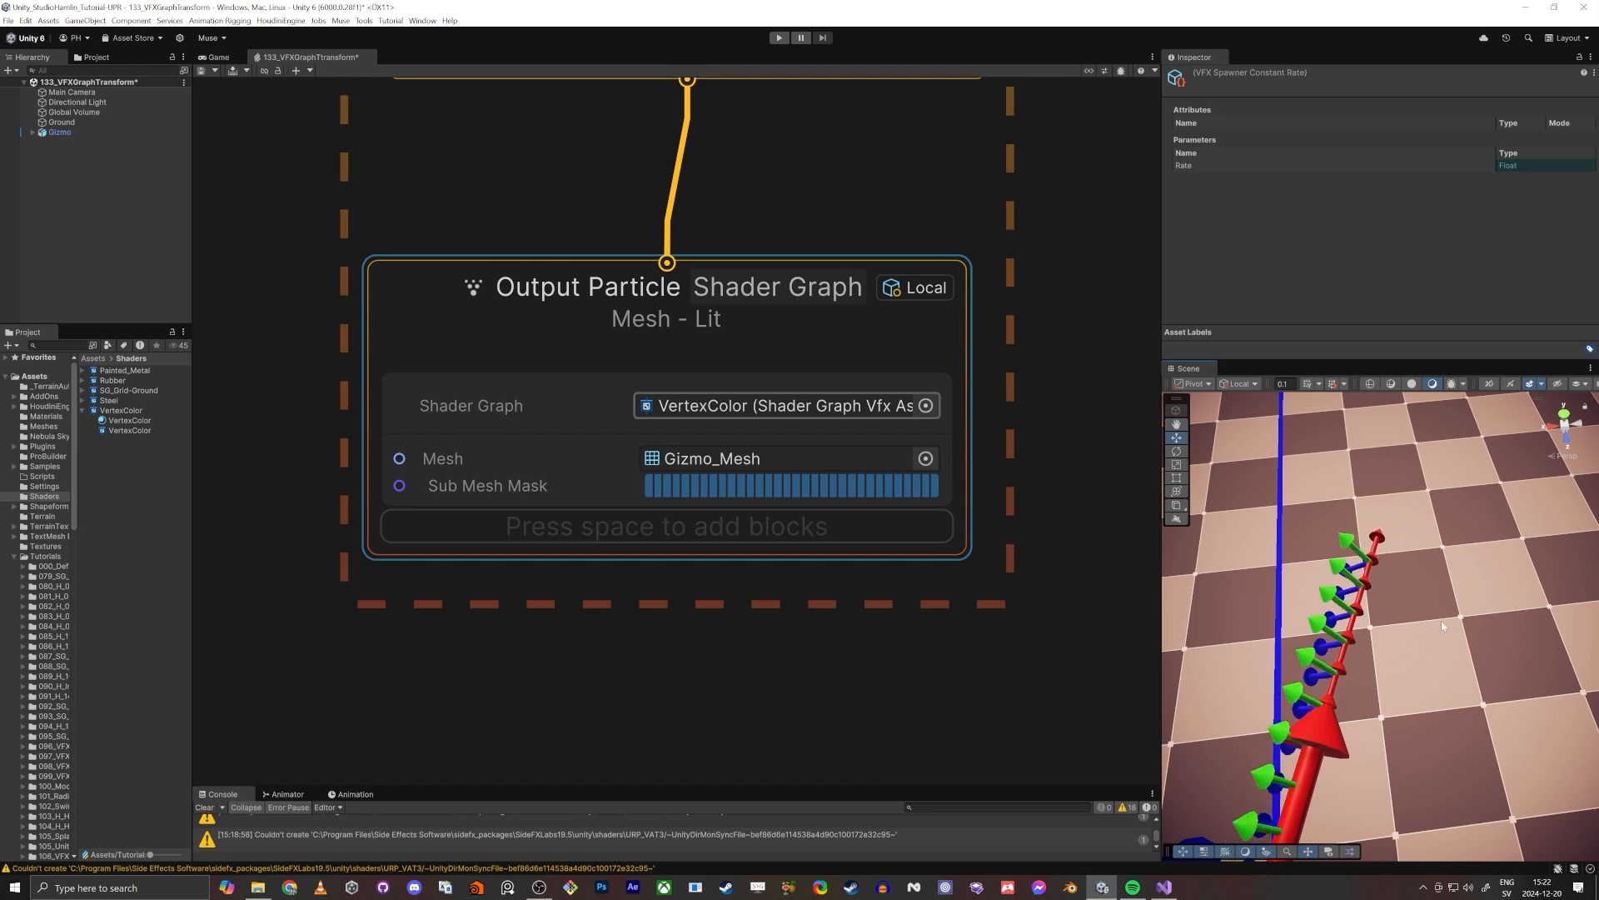
{"action": "right_click_drag", "start_coordinate": [1396, 638], "coordinate": [1375, 722]}
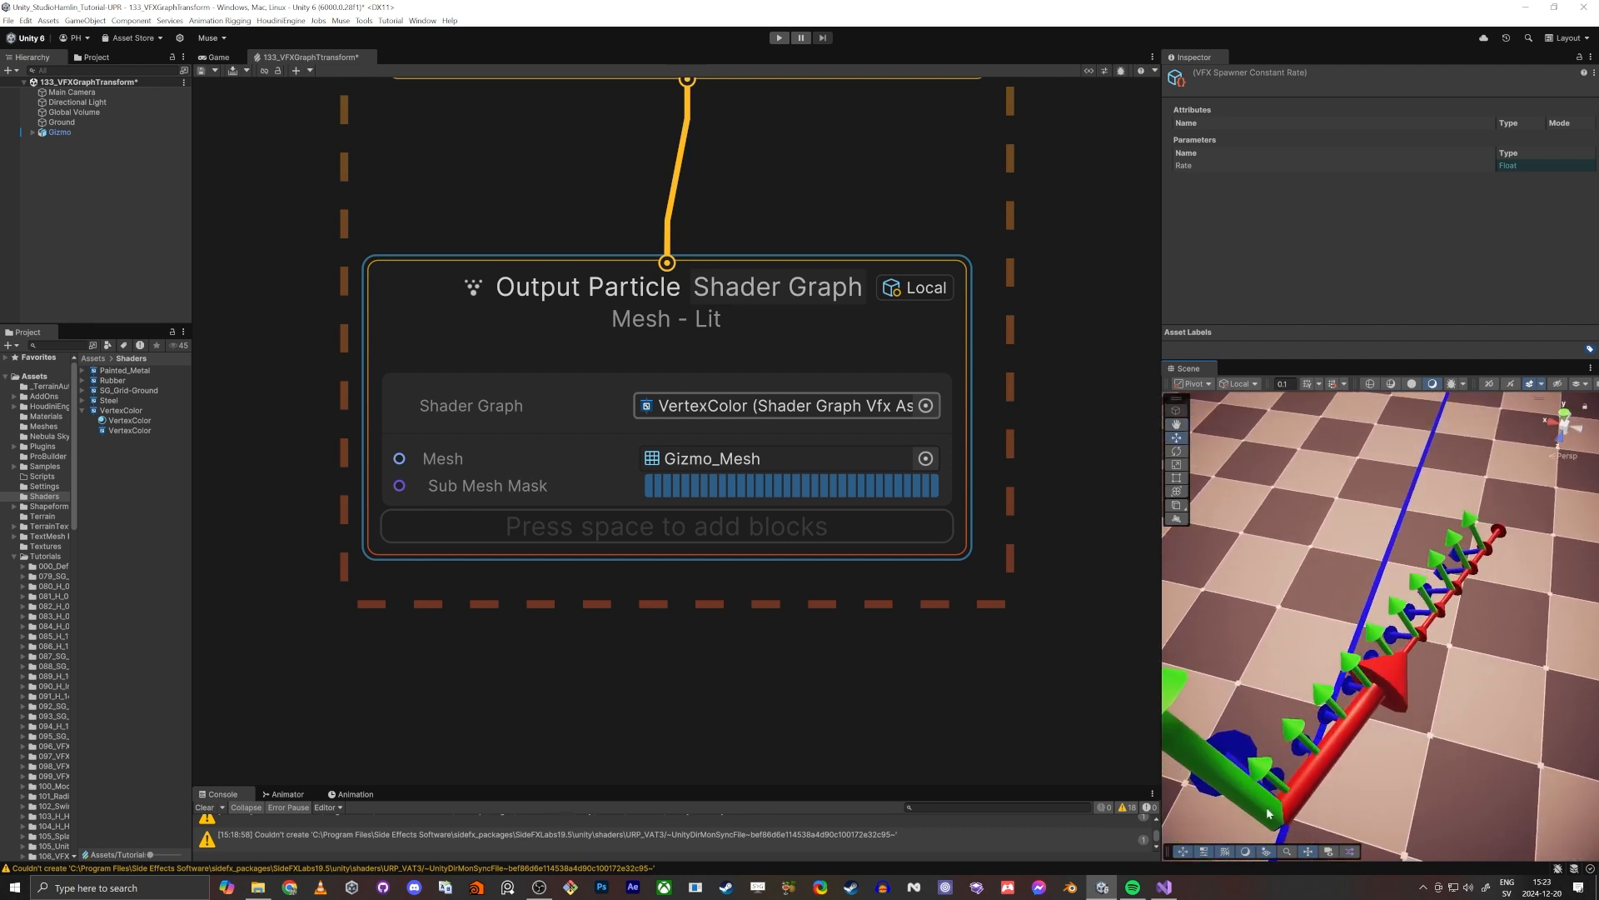
Step: Add an Orient: Advanced block to the mesh output context
{"action": "scroll", "coordinate": [924, 682], "scroll_direction": "down", "scroll_amount": 1}
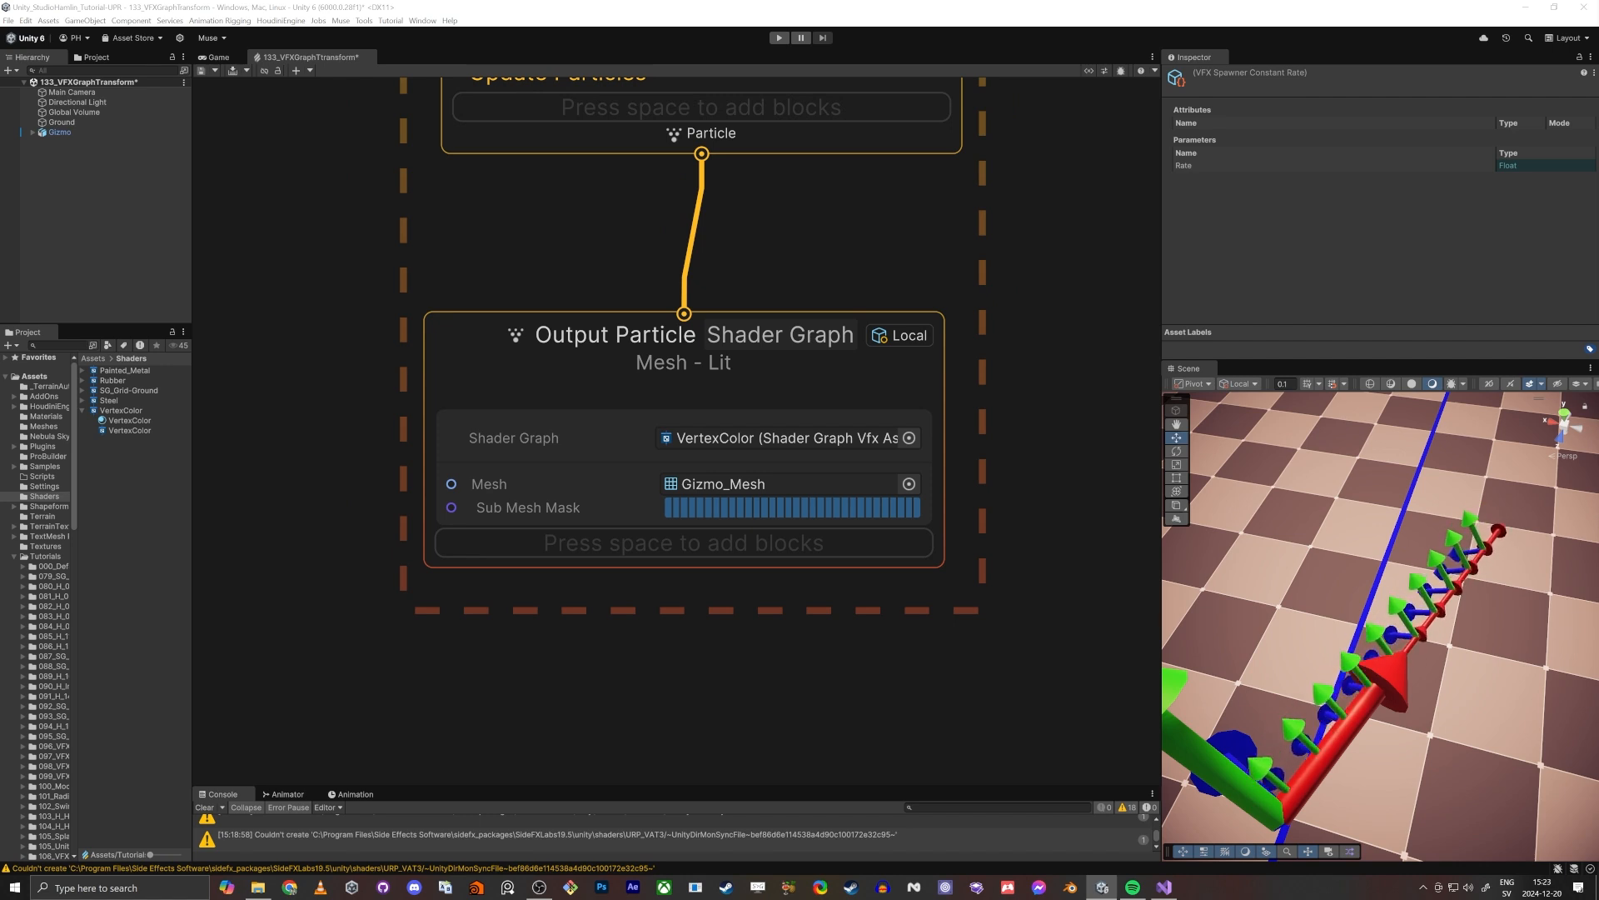
{"action": "left_click", "coordinate": [484, 332]}
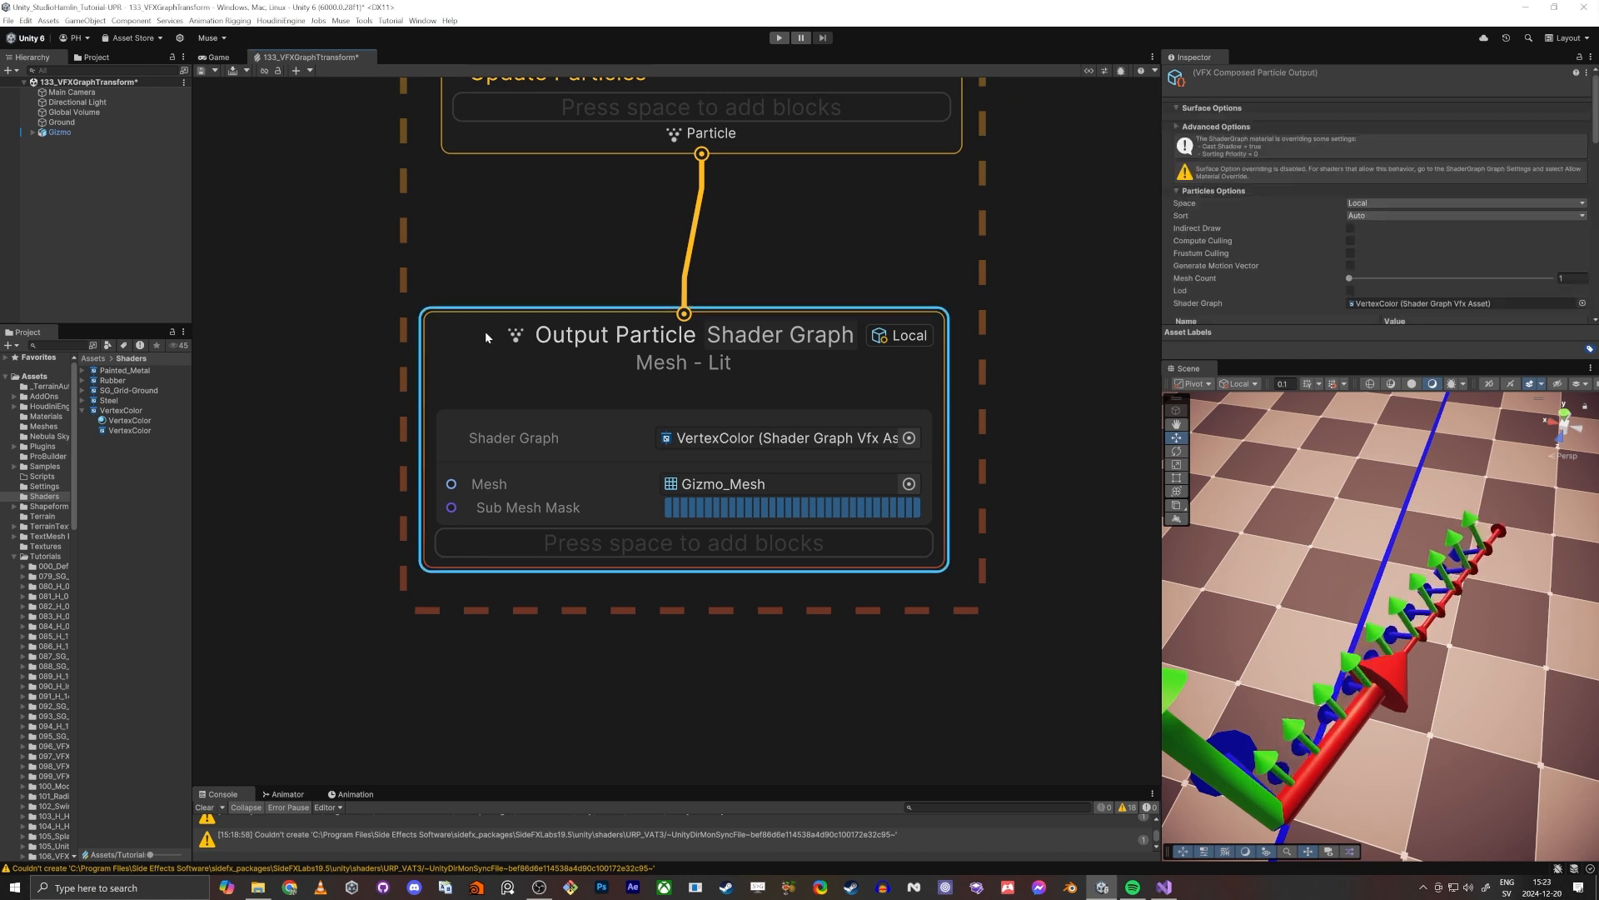
{"action": "key", "text": "space"}
{"action": "type", "text": "orient"}
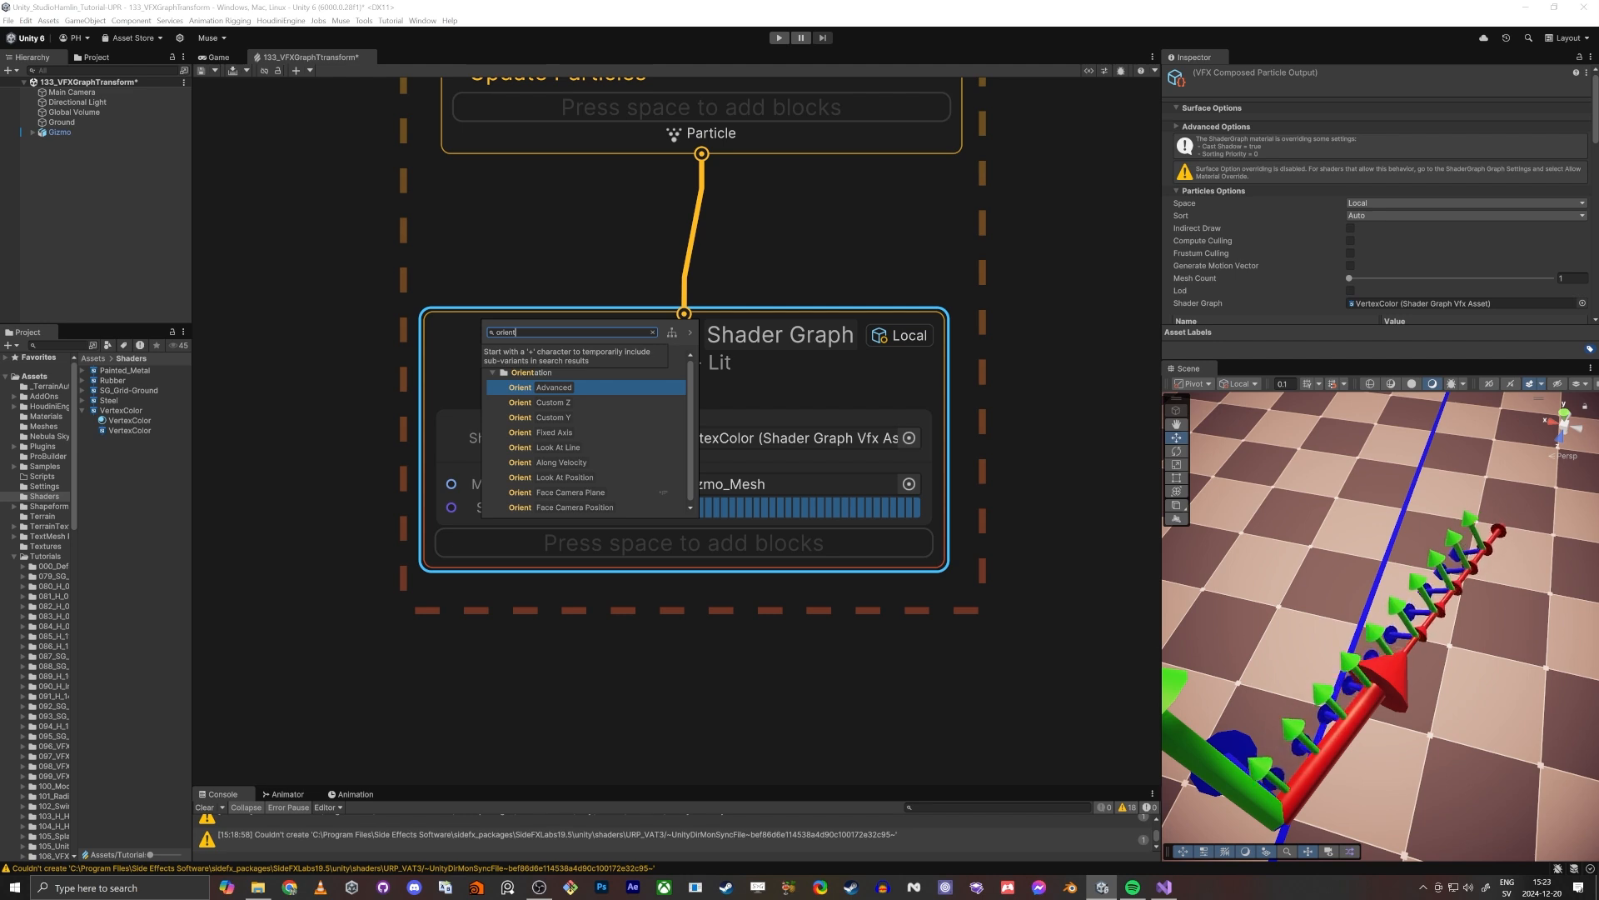
{"action": "key", "text": "Down"}
{"action": "key", "text": "Down"}
{"action": "key", "text": "Down"}
{"action": "key", "text": "Down"}
{"action": "key", "text": "Down"}
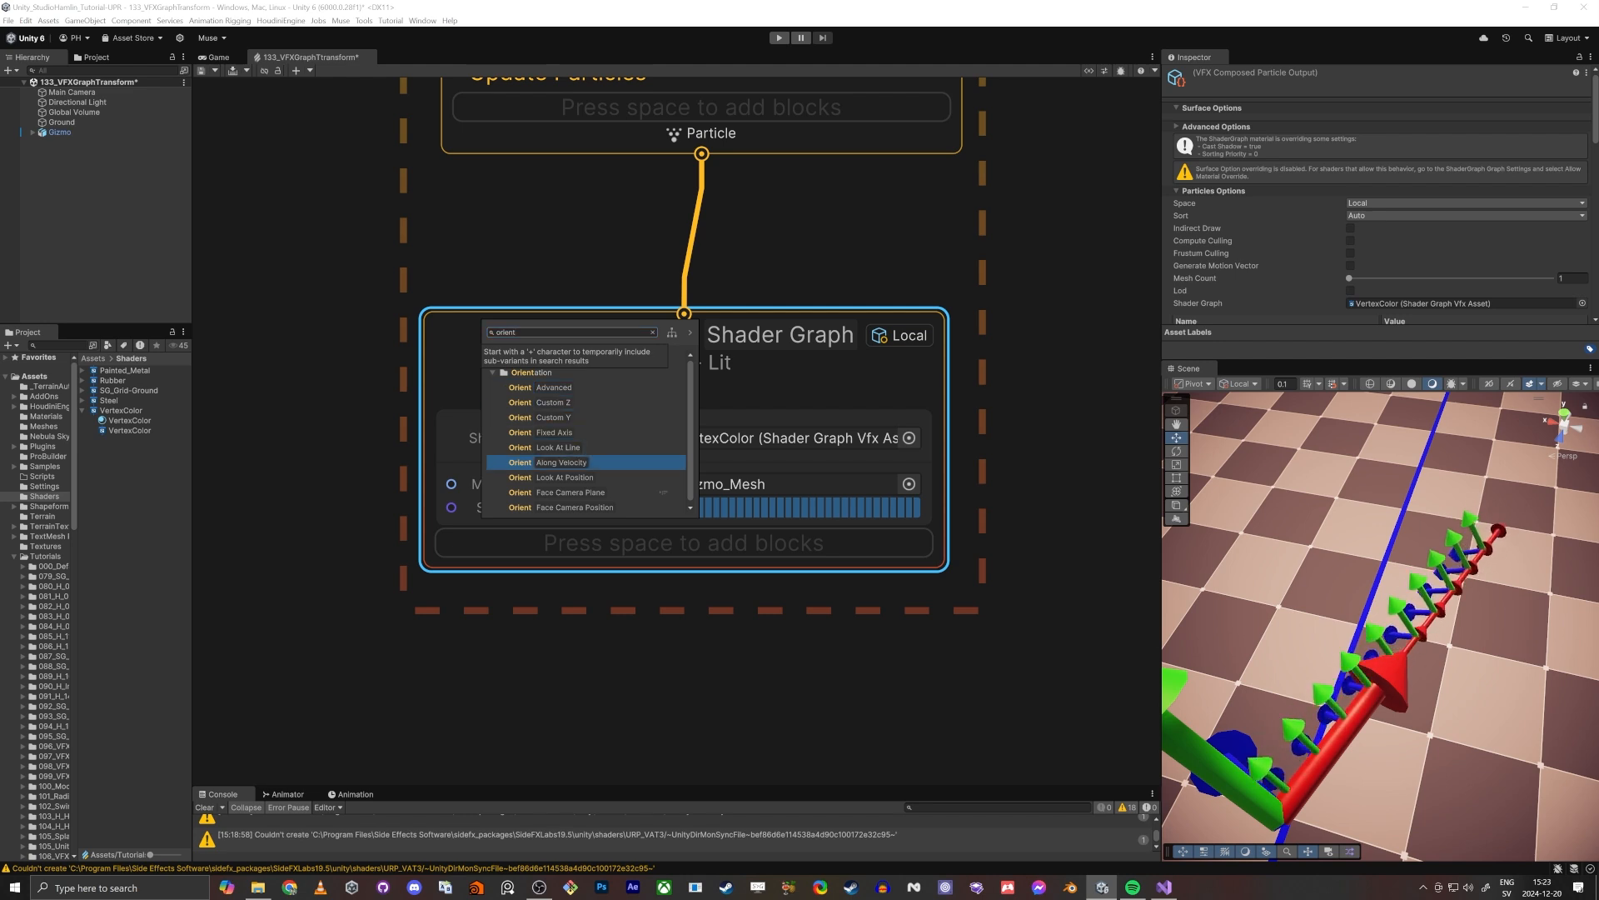
{"action": "key", "text": "Up"}
{"action": "key", "text": "Up"}
{"action": "key", "text": "Up"}
{"action": "key", "text": "Up"}
{"action": "key", "text": "Up"}
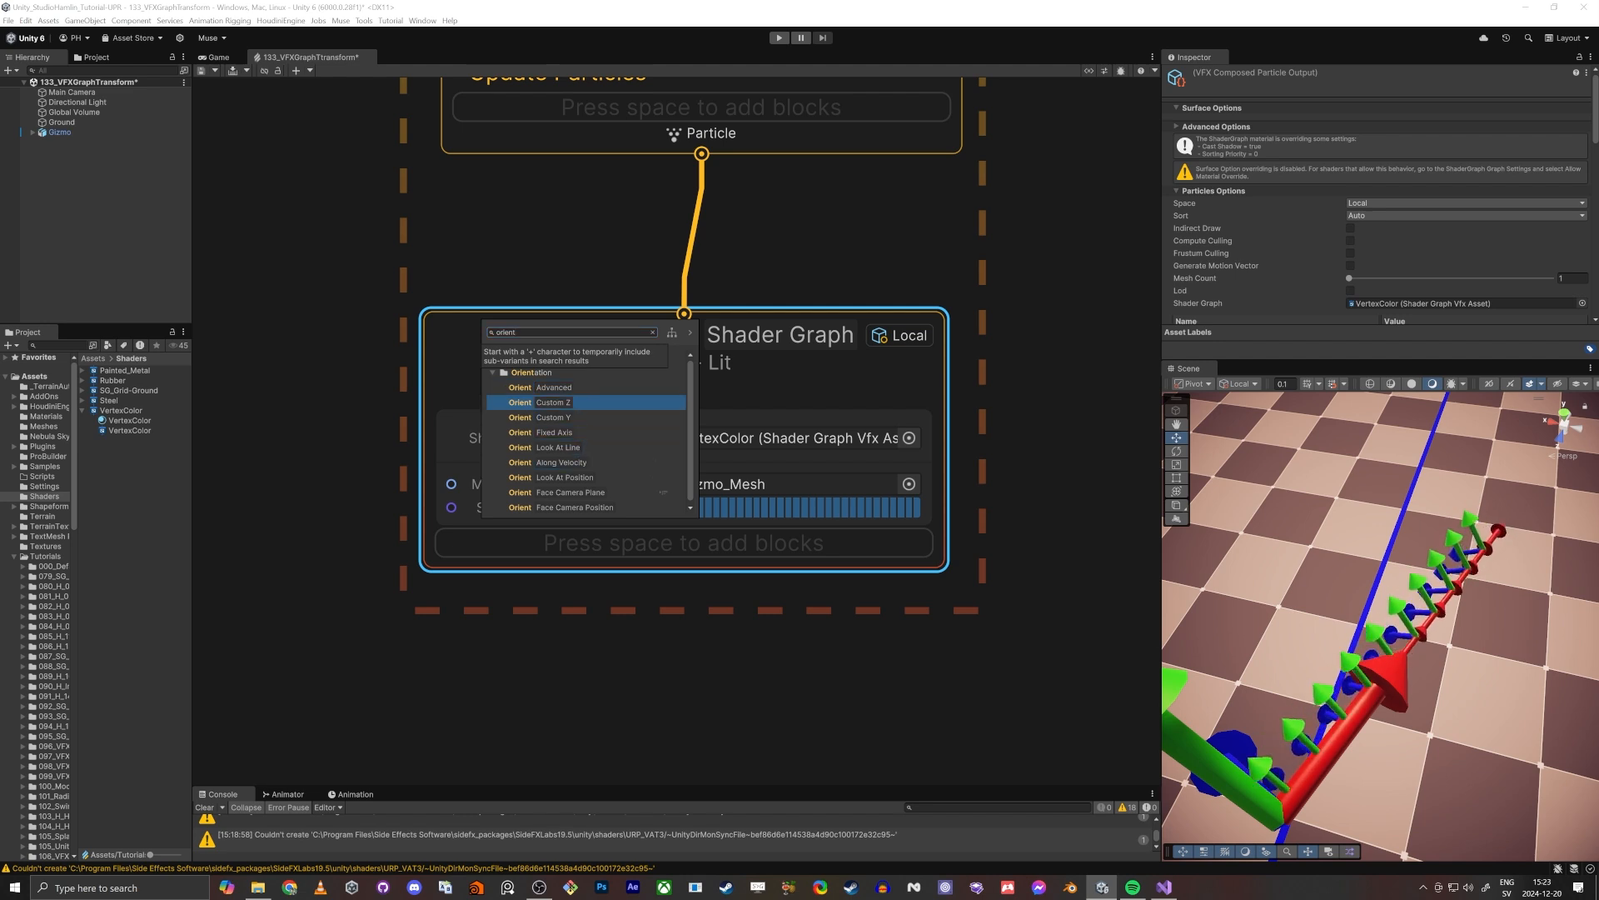
{"action": "key", "text": "Return"}
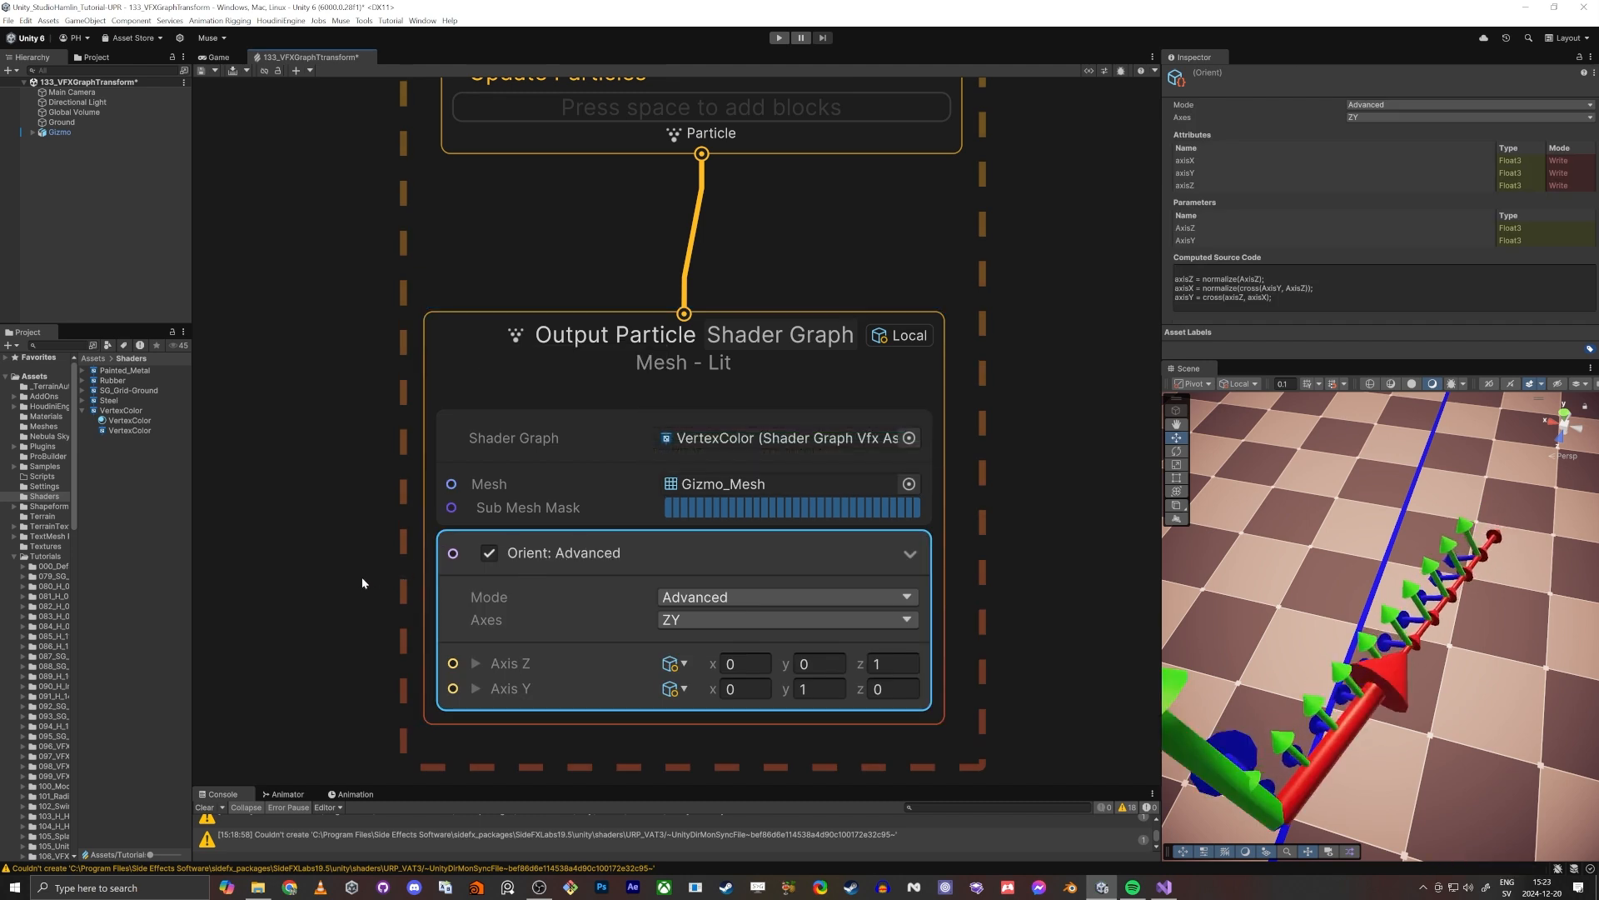
{"action": "middle_click_drag", "start_coordinate": [361, 576], "coordinate": [402, 464]}
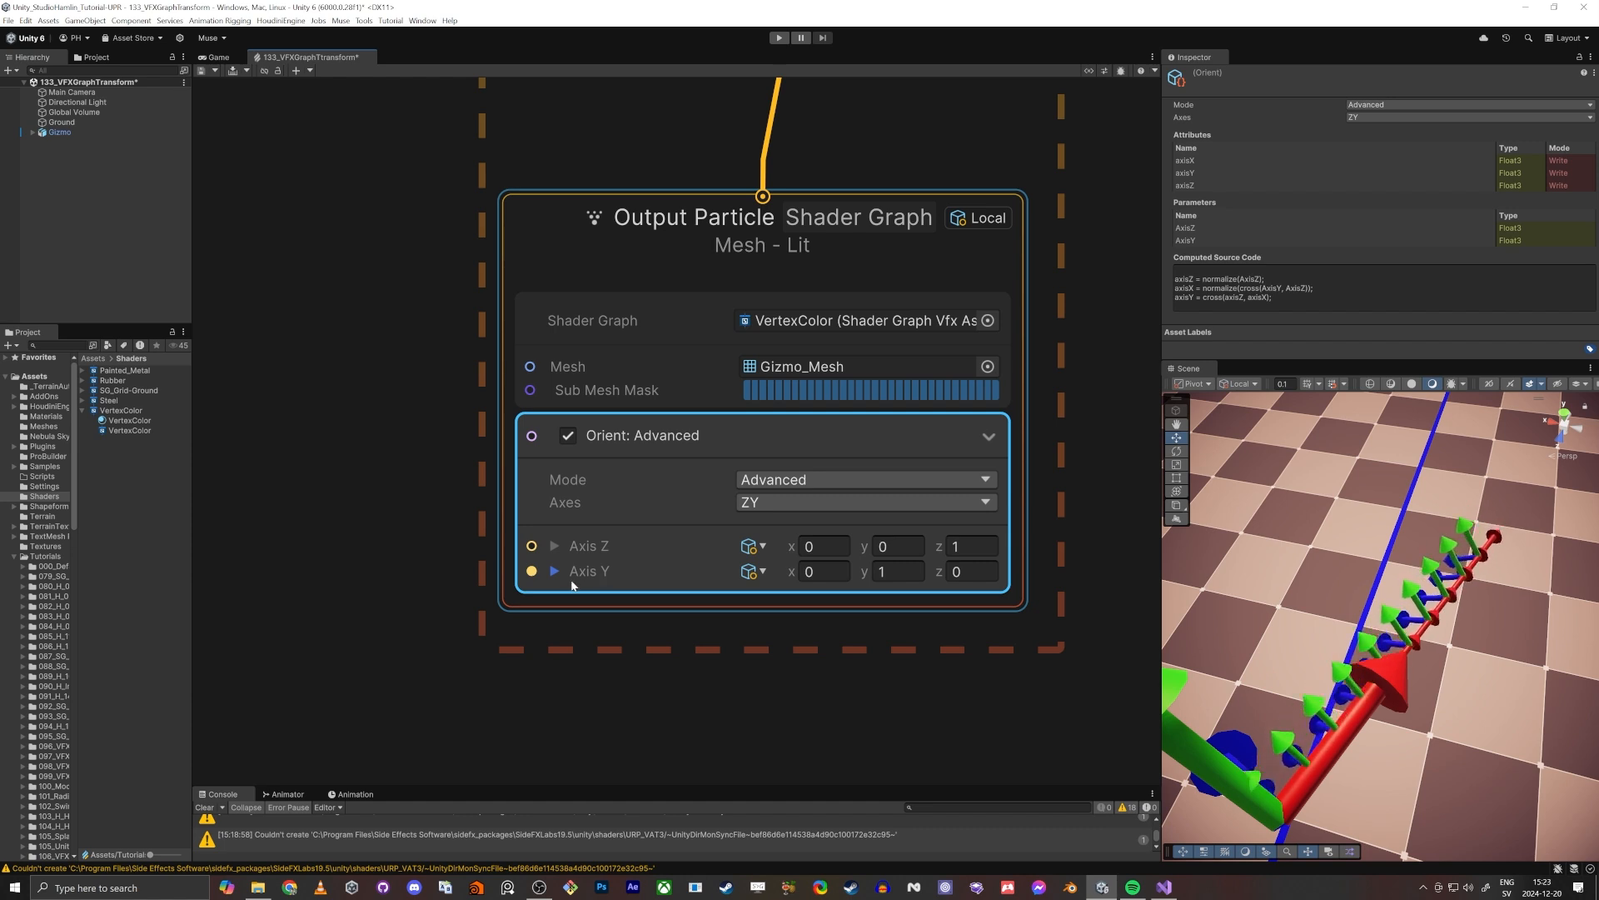
Step: Examine the coordinate space options of Axis Z and Axis Y in the Orient: Advanced block
{"action": "middle_click_drag", "start_coordinate": [527, 651], "coordinate": [663, 599]}
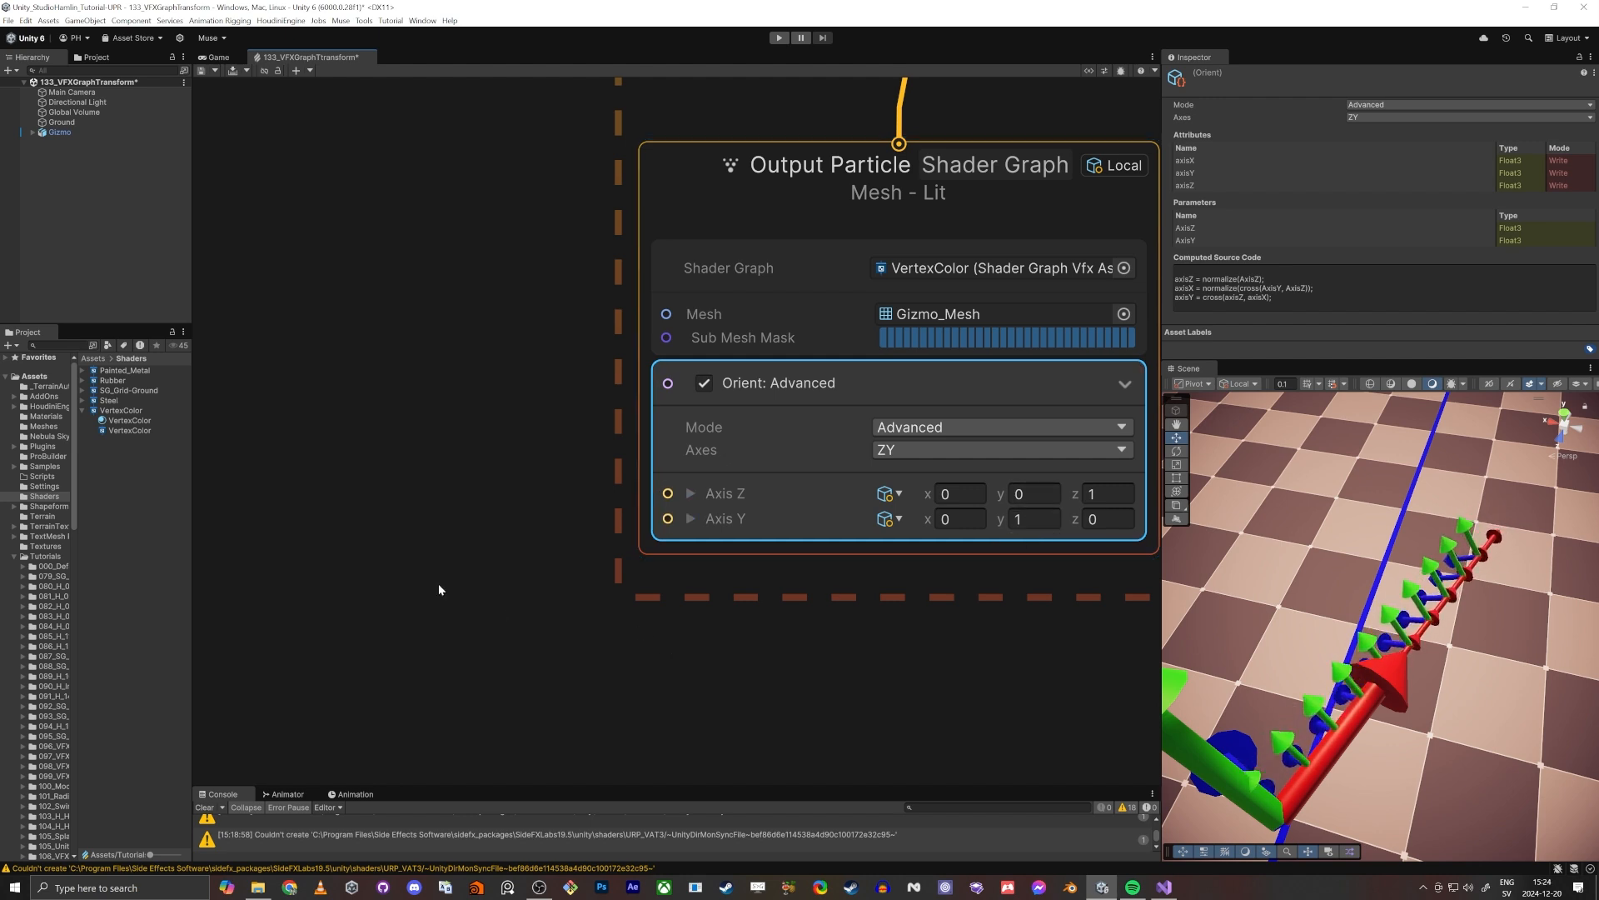
{"action": "scroll", "coordinate": [352, 439], "scroll_direction": "down", "scroll_amount": 1}
{"action": "middle_click_drag", "start_coordinate": [369, 404], "coordinate": [559, 486]}
{"action": "scroll", "coordinate": [498, 433], "scroll_direction": "down", "scroll_amount": 1}
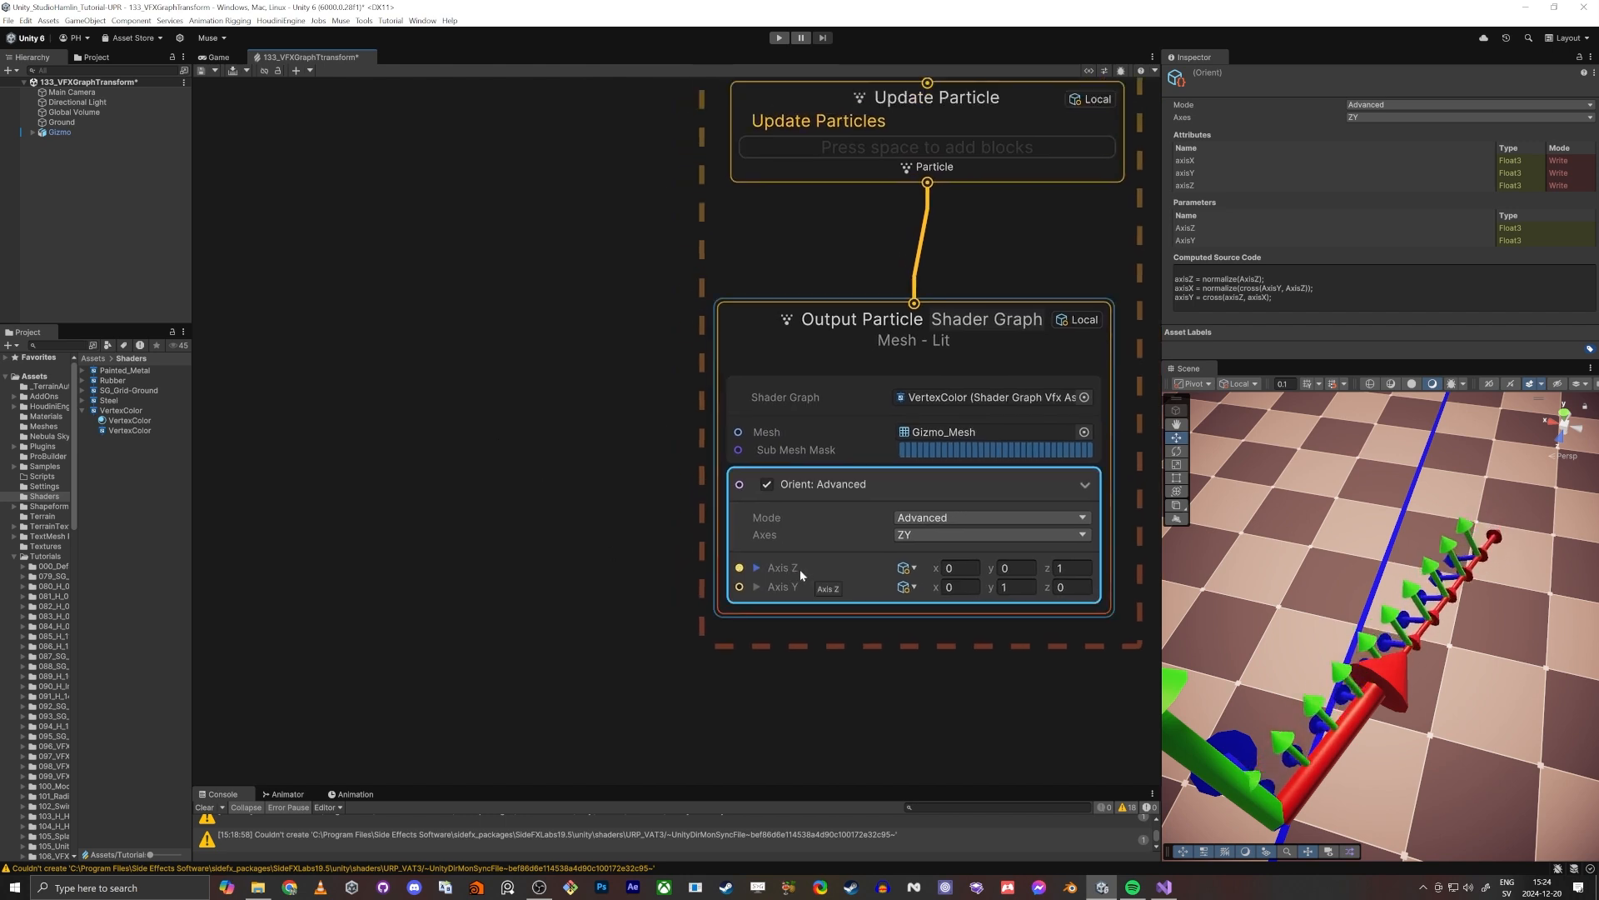
{"action": "left_click", "coordinate": [902, 568]}
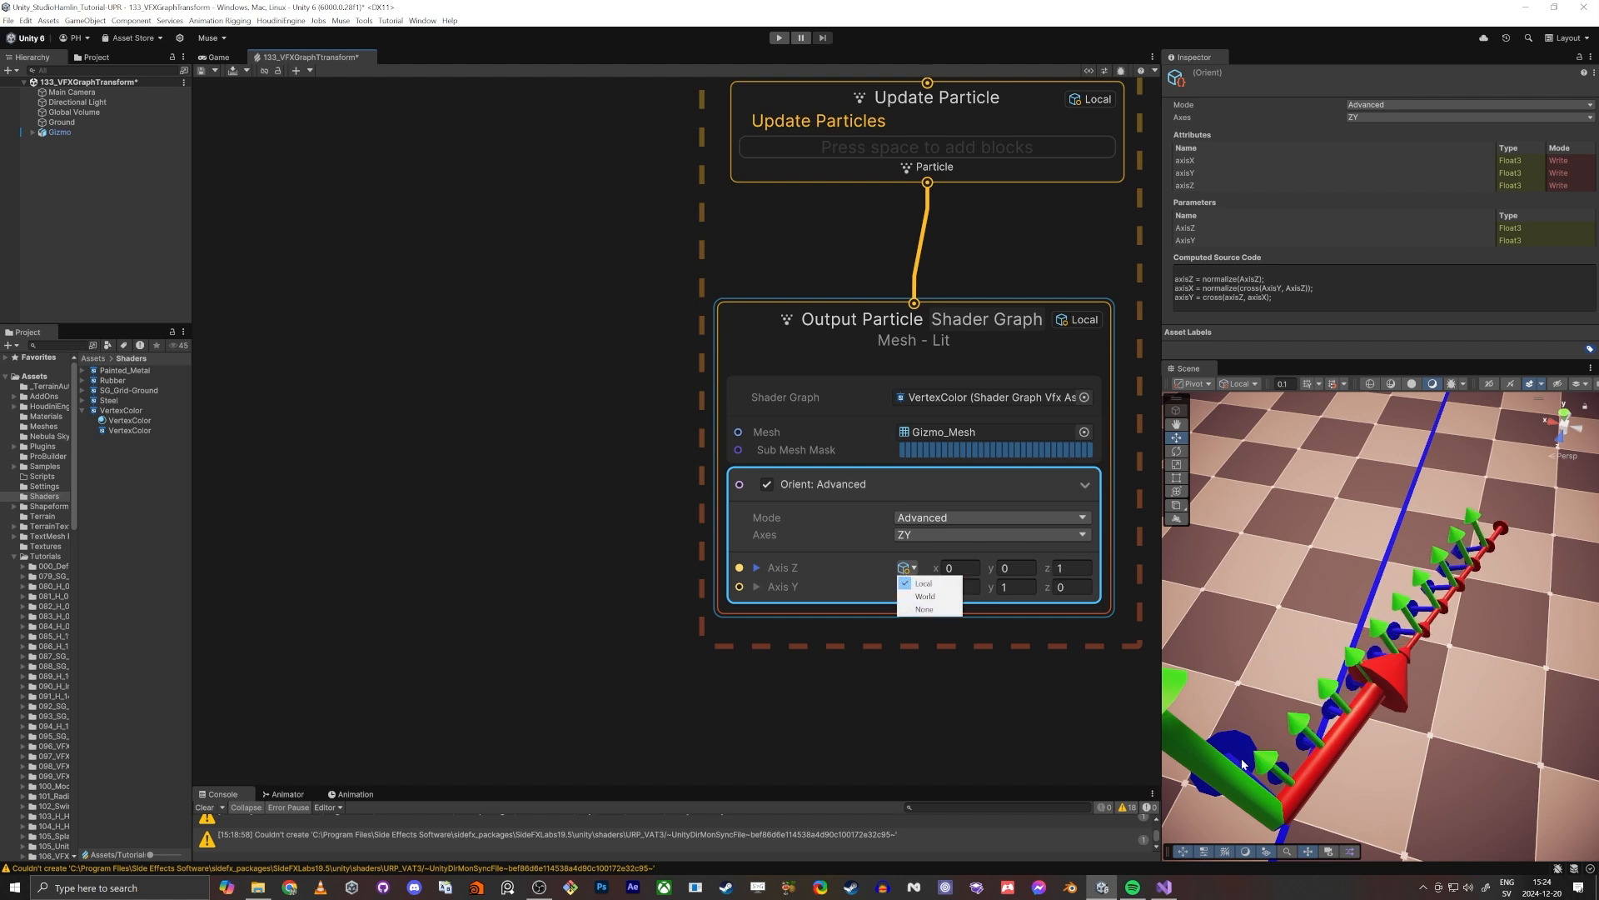
{"action": "left_click", "coordinate": [862, 737]}
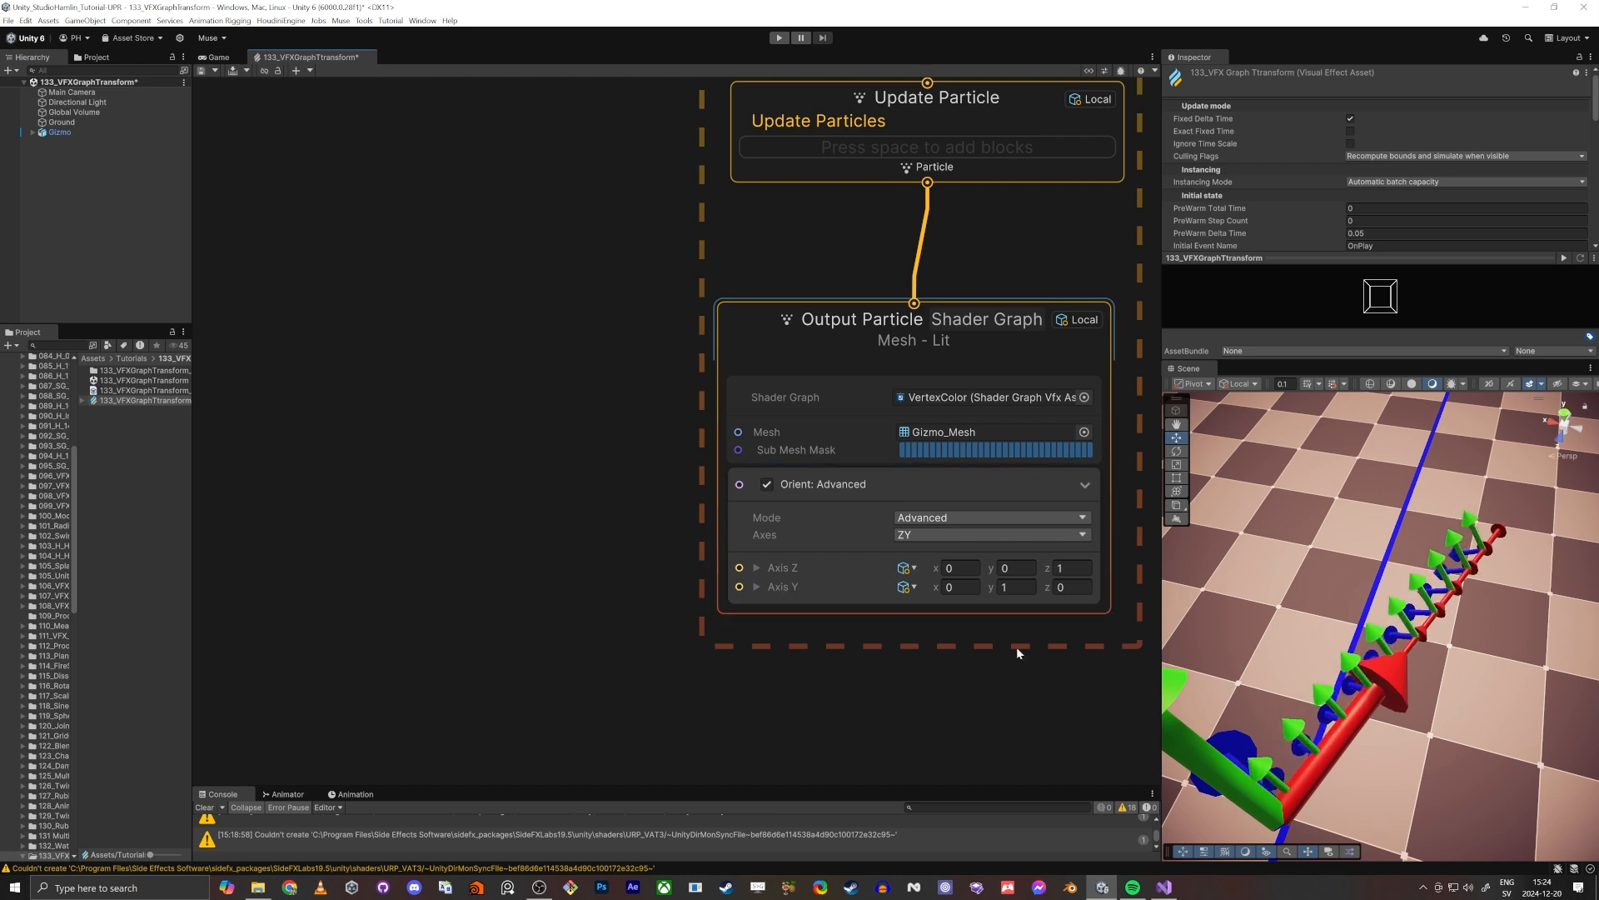
{"action": "left_click", "coordinate": [905, 587]}
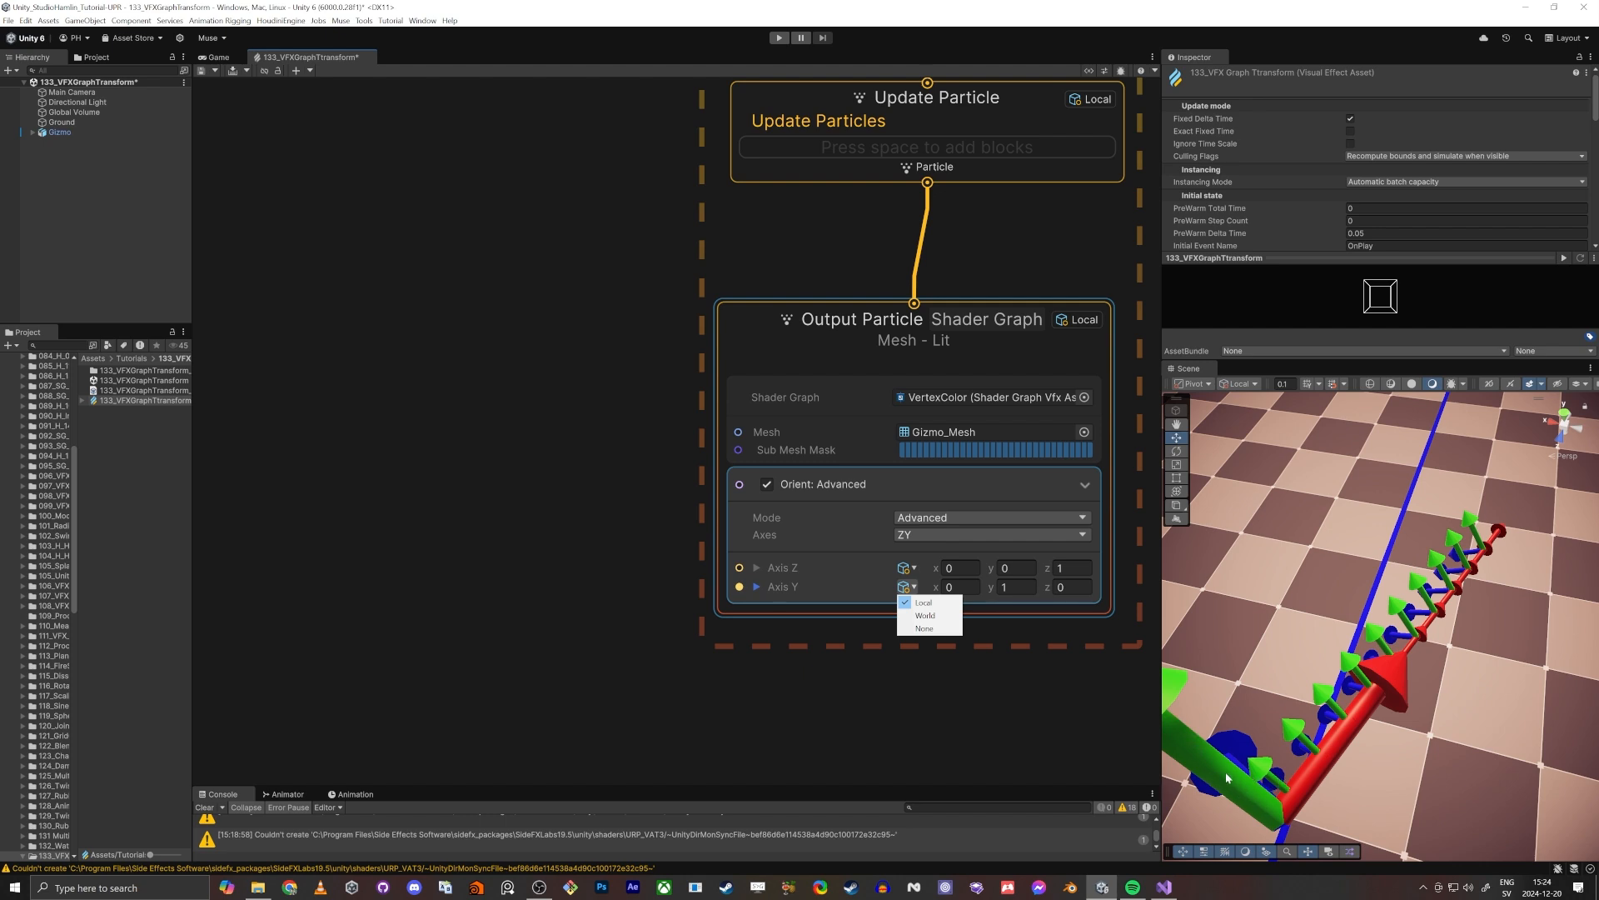
{"action": "left_click", "coordinate": [976, 731]}
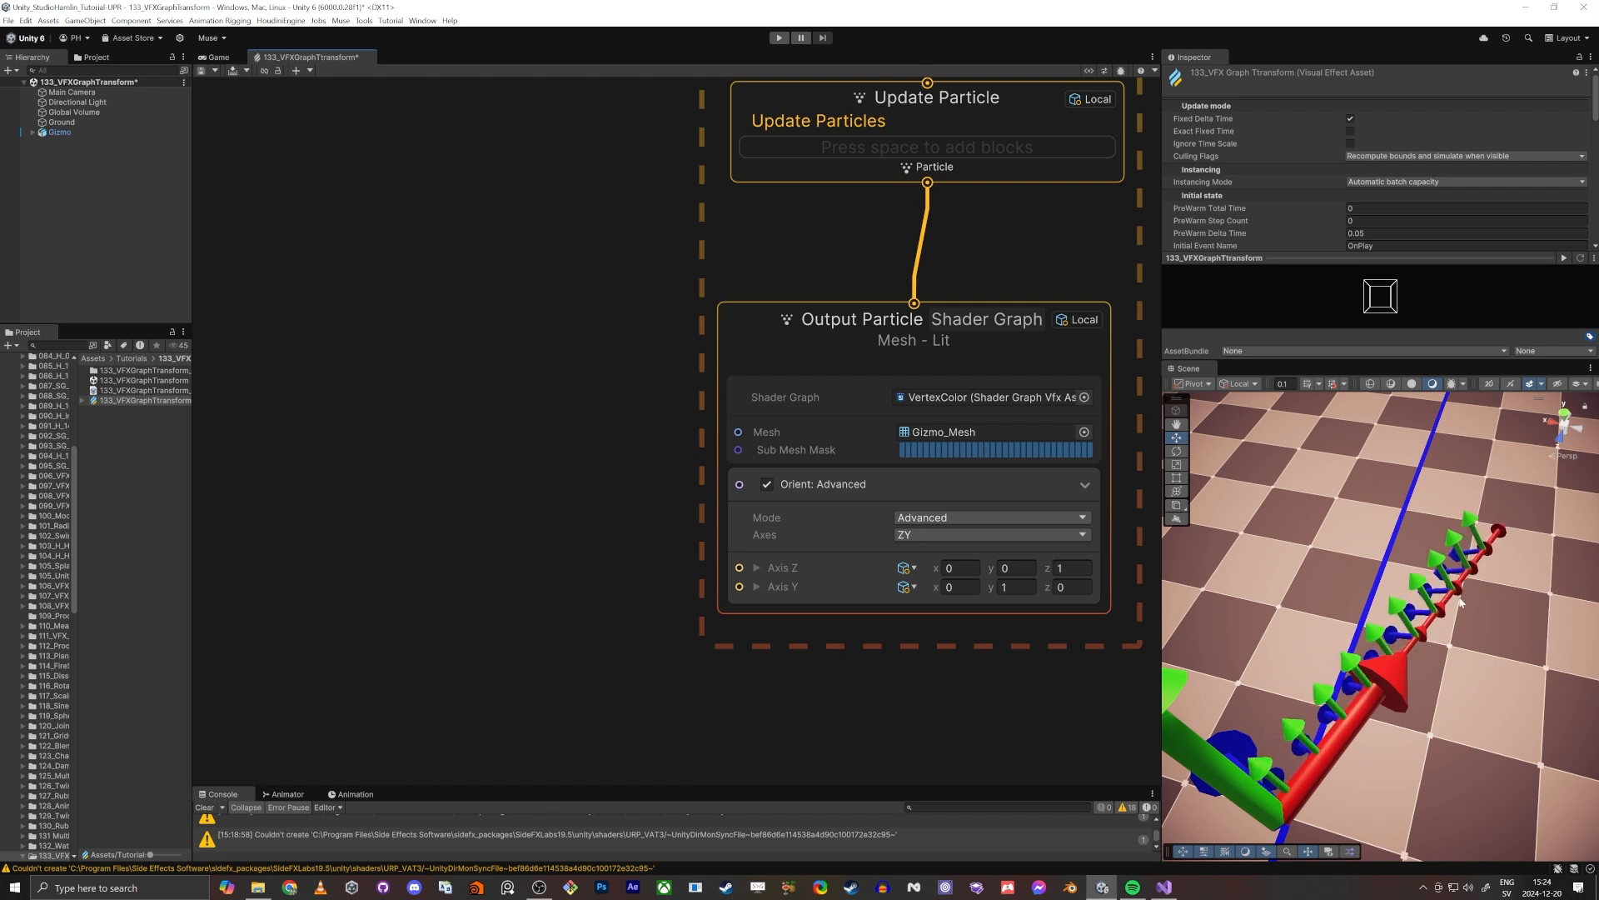
{"action": "left_click", "coordinate": [961, 609]}
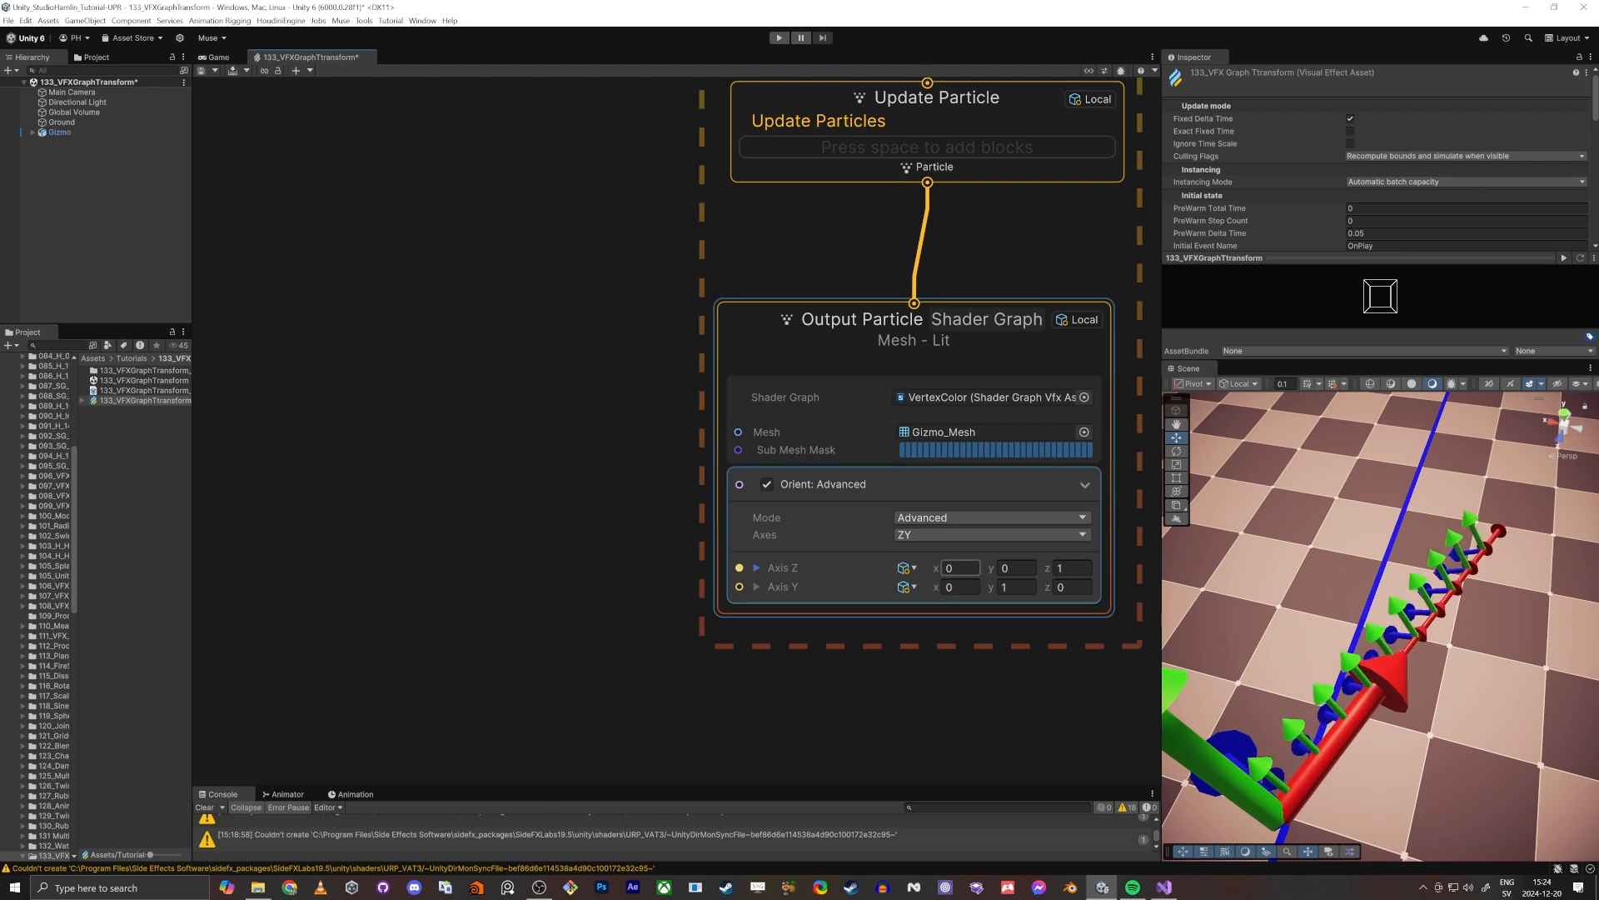
Step: Set Axis Z of the Orient: Advanced block to (1, 0, 0) and inspect the particles' orientation in the scene
{"action": "left_click", "coordinate": [959, 568]}
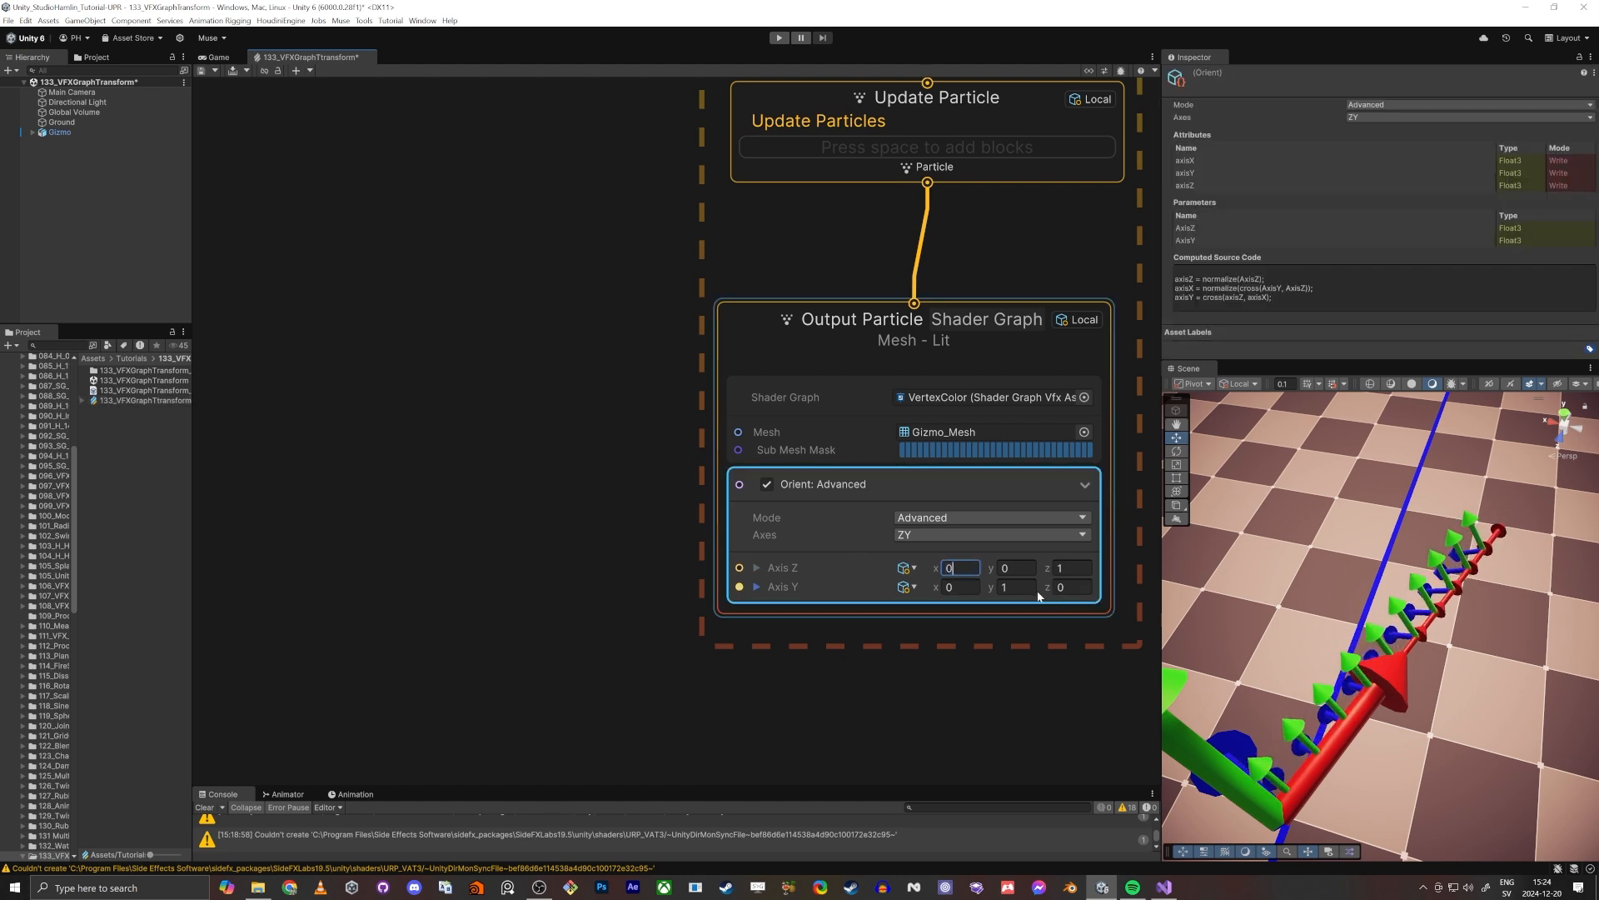
{"action": "type", "text": "1"}
{"action": "key", "text": "Tab"}
{"action": "key", "text": "Tab"}
{"action": "type", "text": "0"}
{"action": "key", "text": "Tab"}
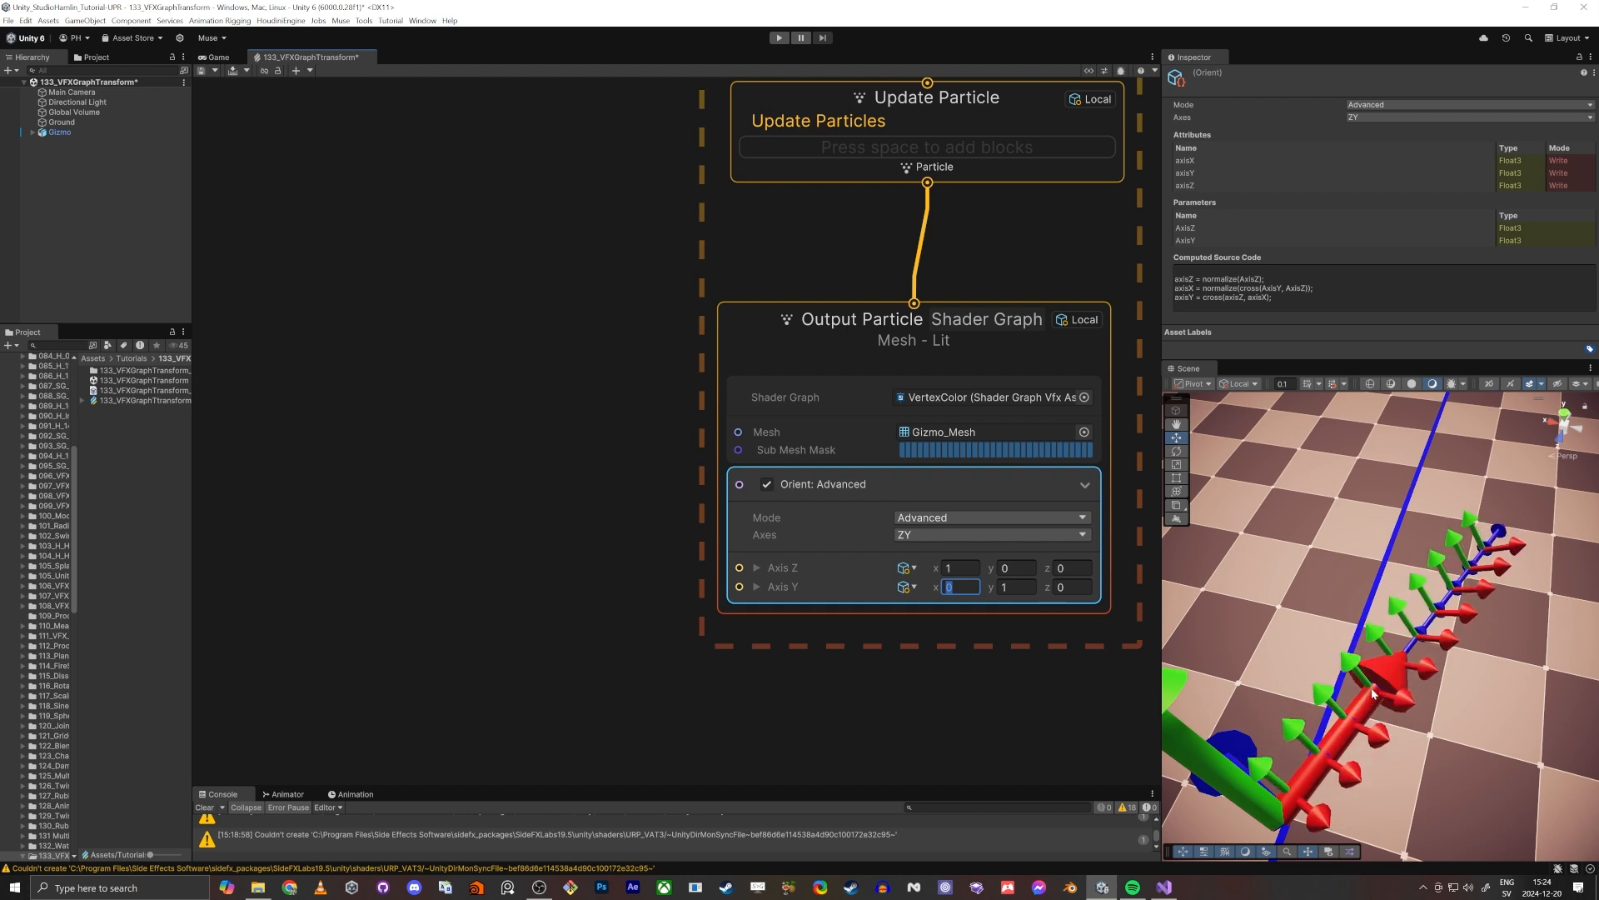
{"action": "left_click_drag", "start_coordinate": [1369, 706], "coordinate": [1273, 698], "text": "alt"}
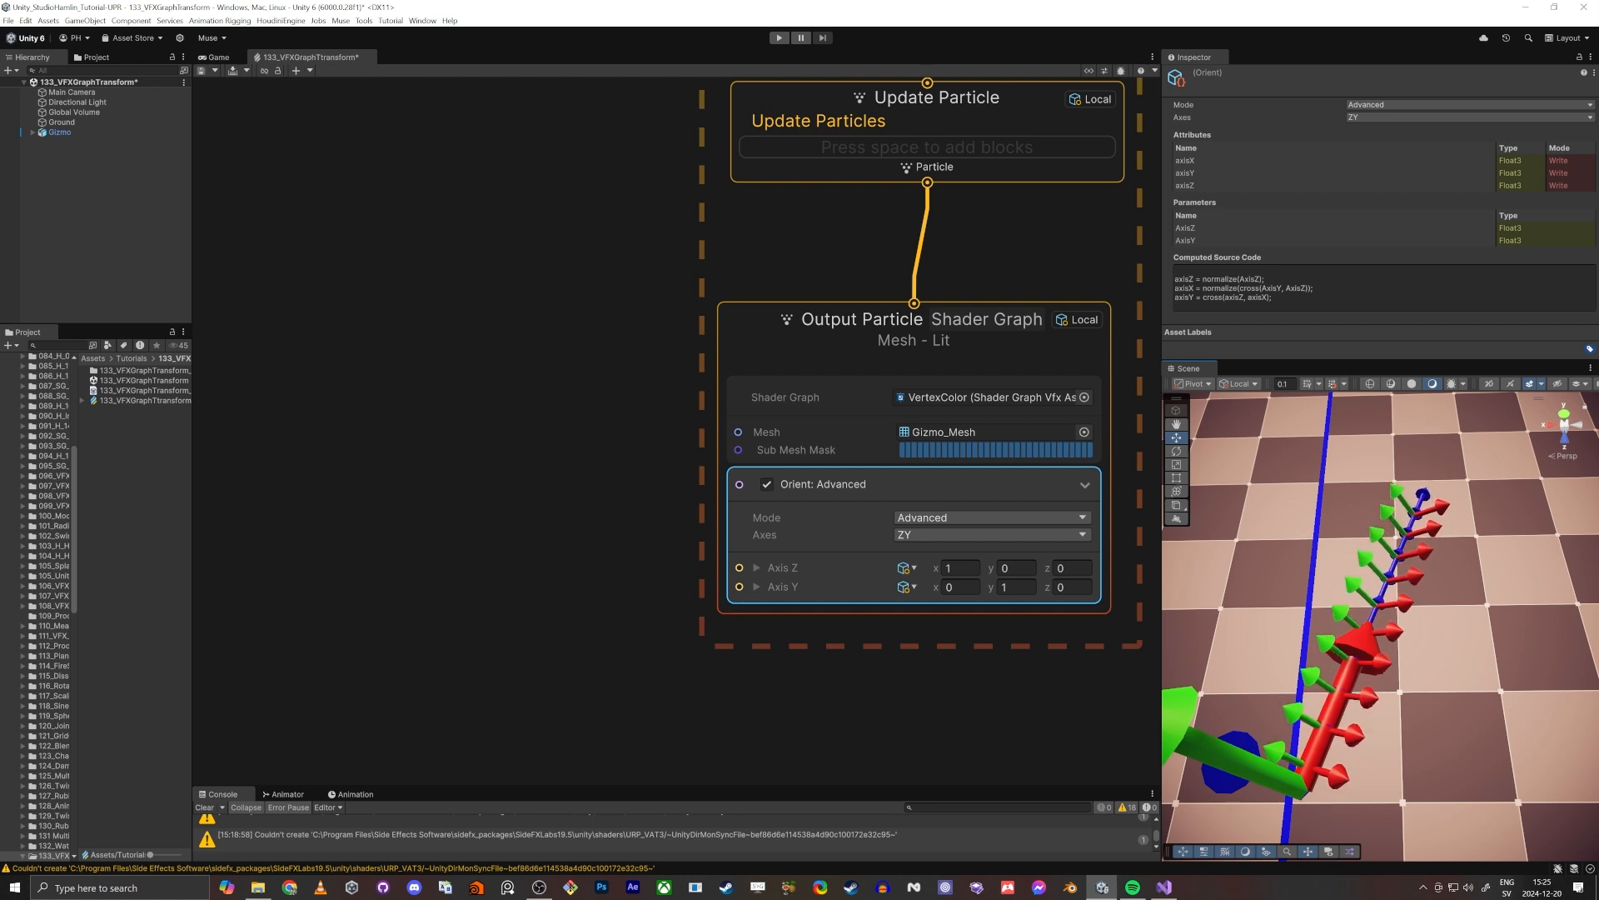
Step: Duplicate the Minimal (6) particle system, place the copy beside it, and connect Spawn System (2) to the copy's Initialize Particle context
{"action": "scroll", "coordinate": [1016, 710], "scroll_direction": "down", "scroll_amount": 5}
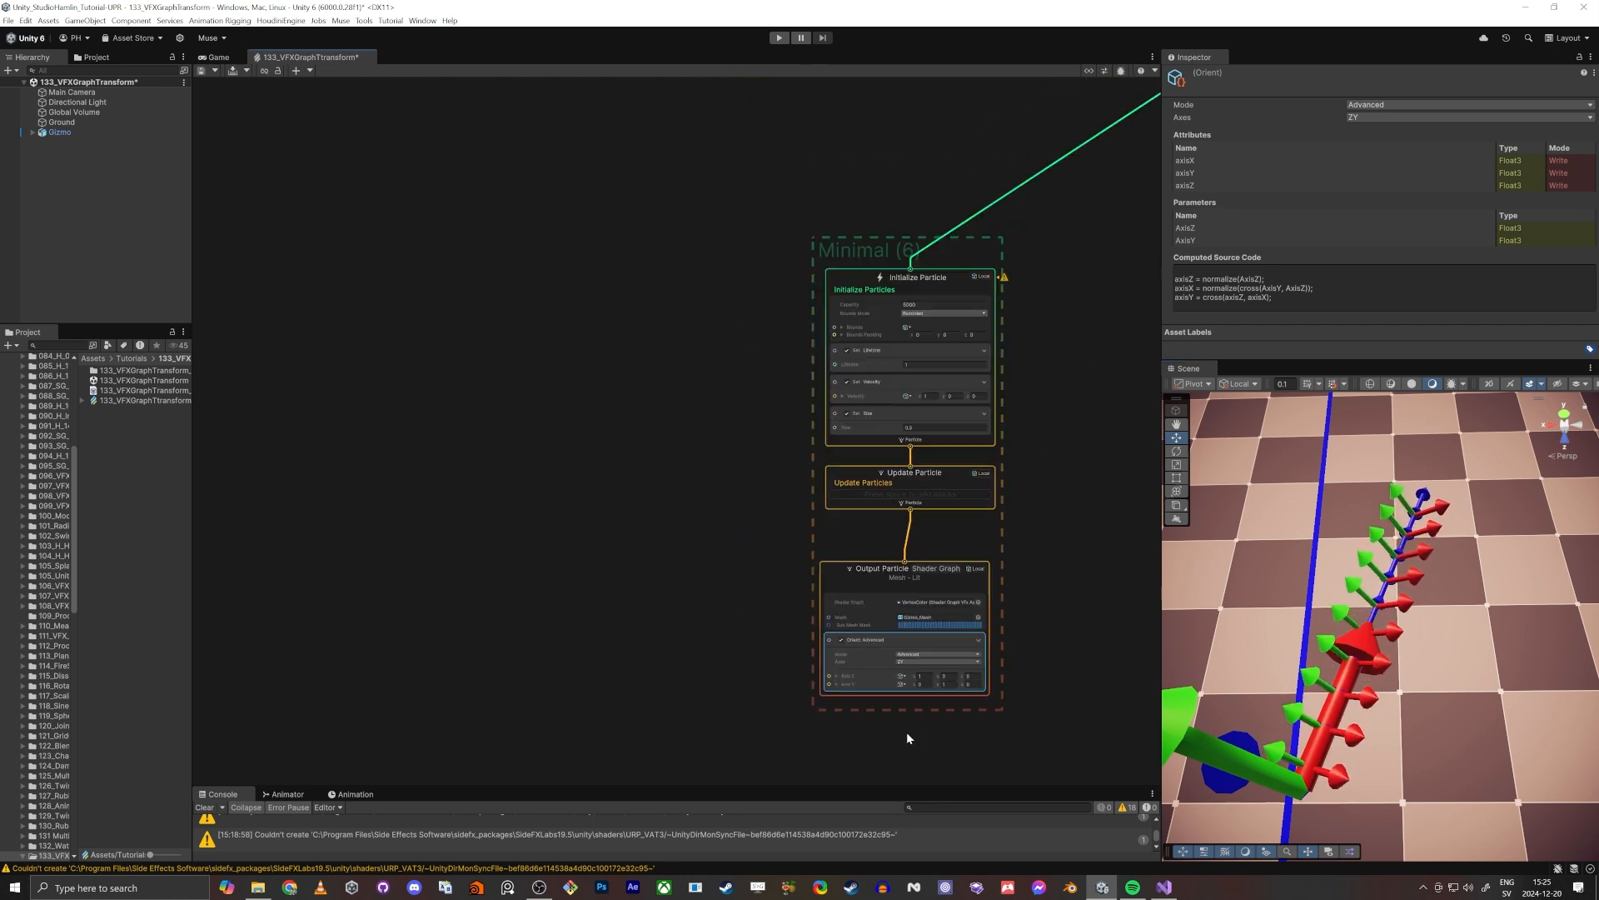
{"action": "scroll", "coordinate": [907, 734], "scroll_direction": "down", "scroll_amount": 2}
{"action": "middle_click_drag", "start_coordinate": [907, 734], "coordinate": [683, 547]}
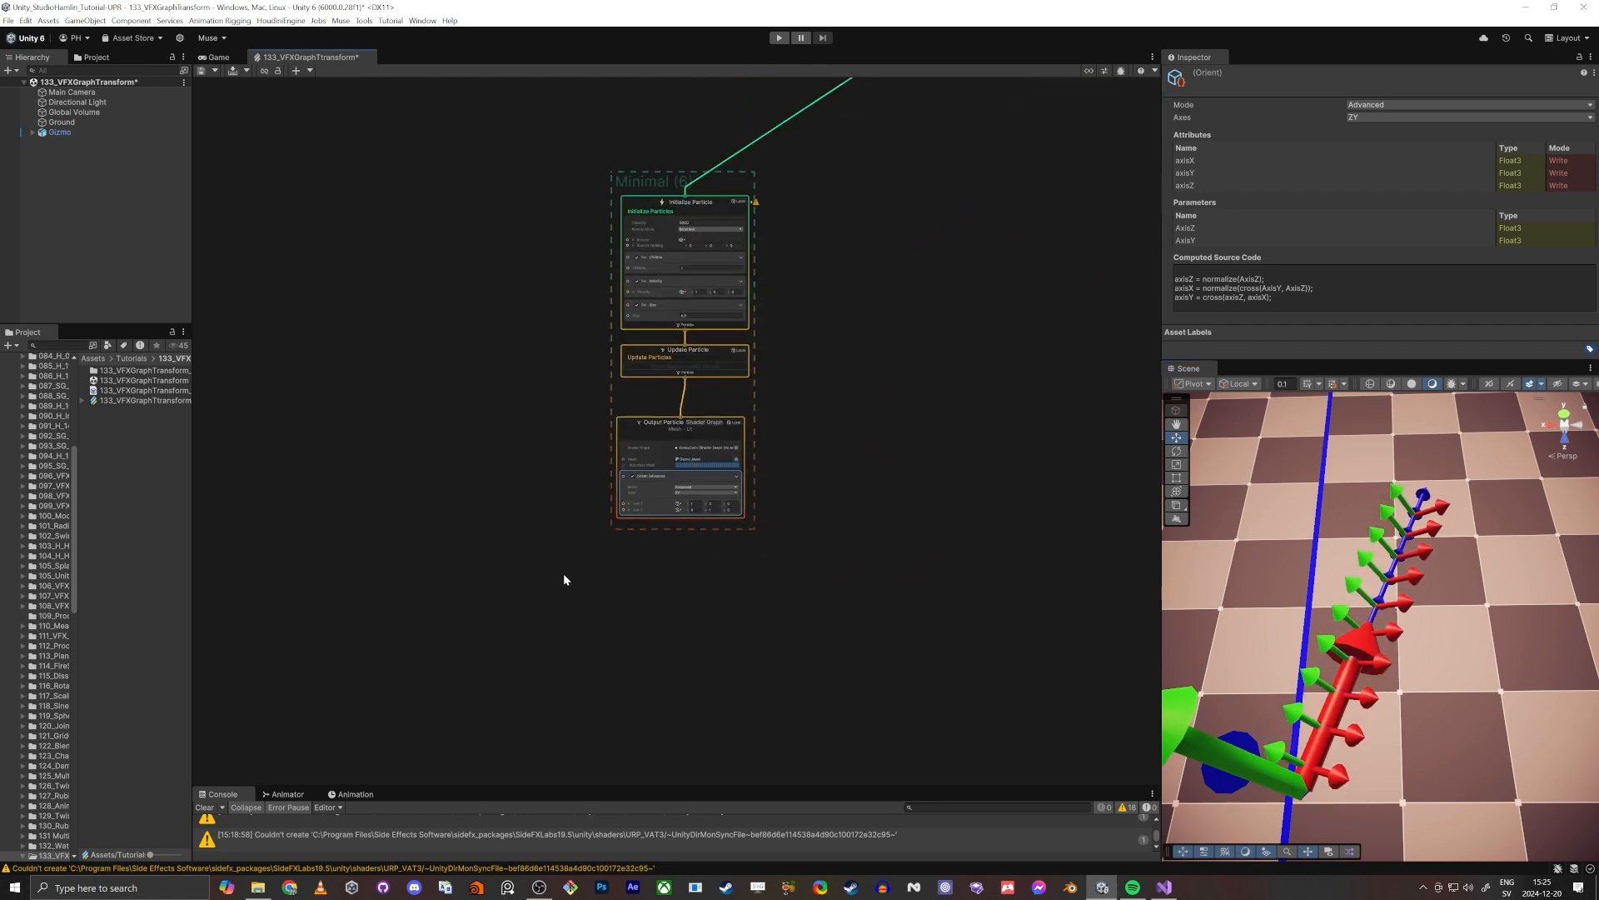
{"action": "scroll", "coordinate": [568, 568], "scroll_direction": "up", "scroll_amount": 6}
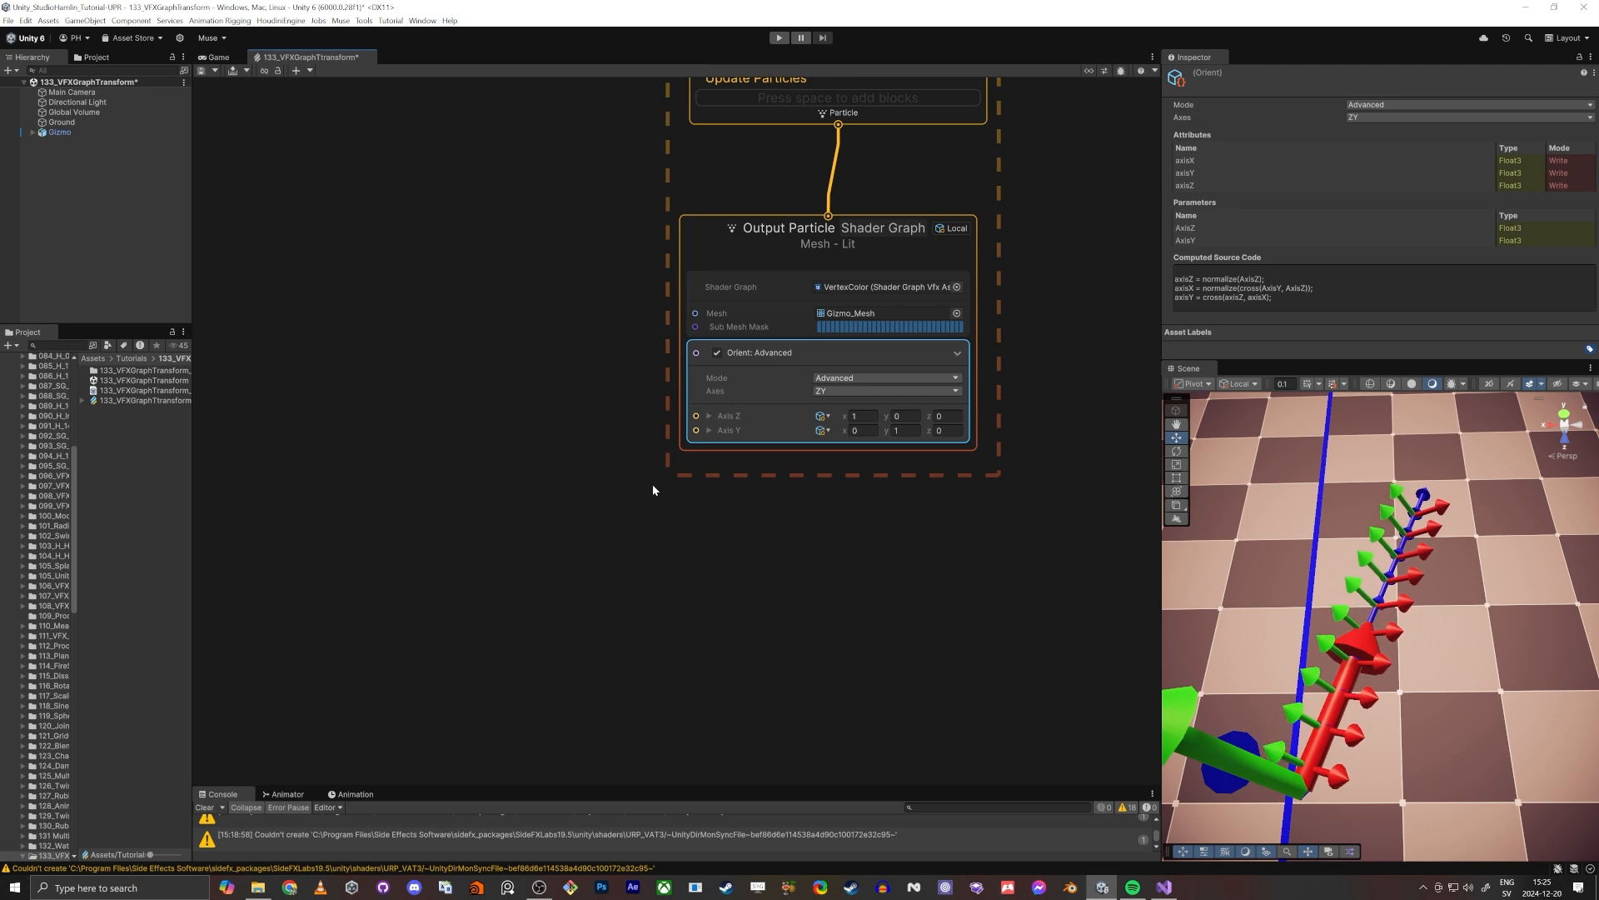
{"action": "scroll", "coordinate": [653, 490], "scroll_direction": "down", "scroll_amount": 1}
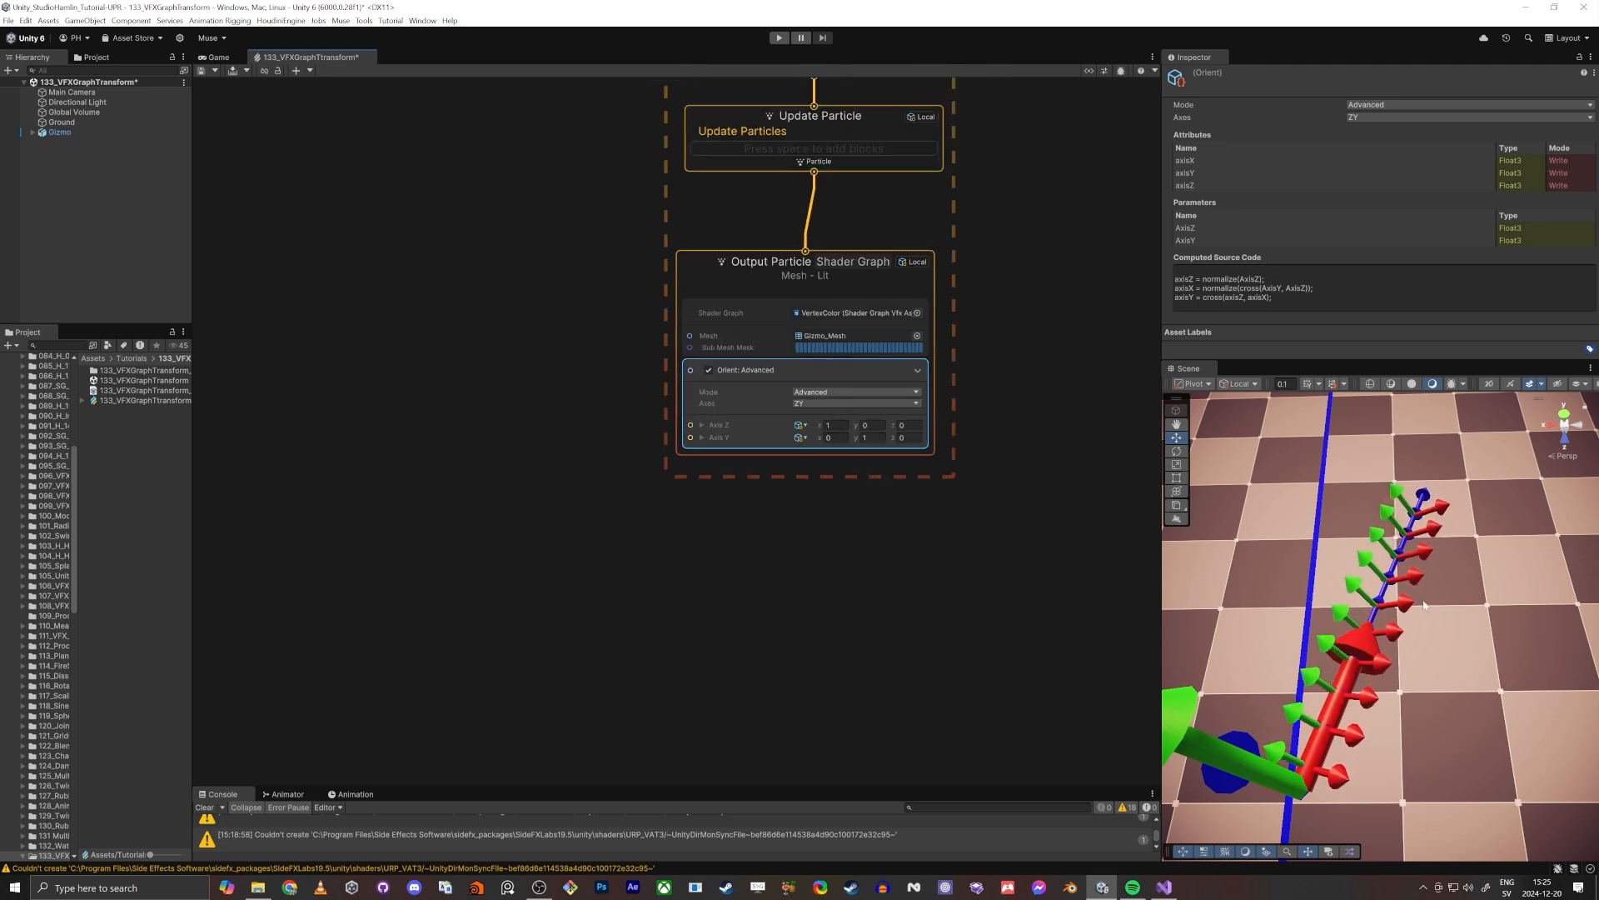
{"action": "scroll", "coordinate": [703, 611], "scroll_direction": "down", "scroll_amount": 3}
{"action": "left_click_drag", "start_coordinate": [497, 710], "coordinate": [790, 223]}
{"action": "left_click_drag", "start_coordinate": [621, 241], "coordinate": [478, 218]}
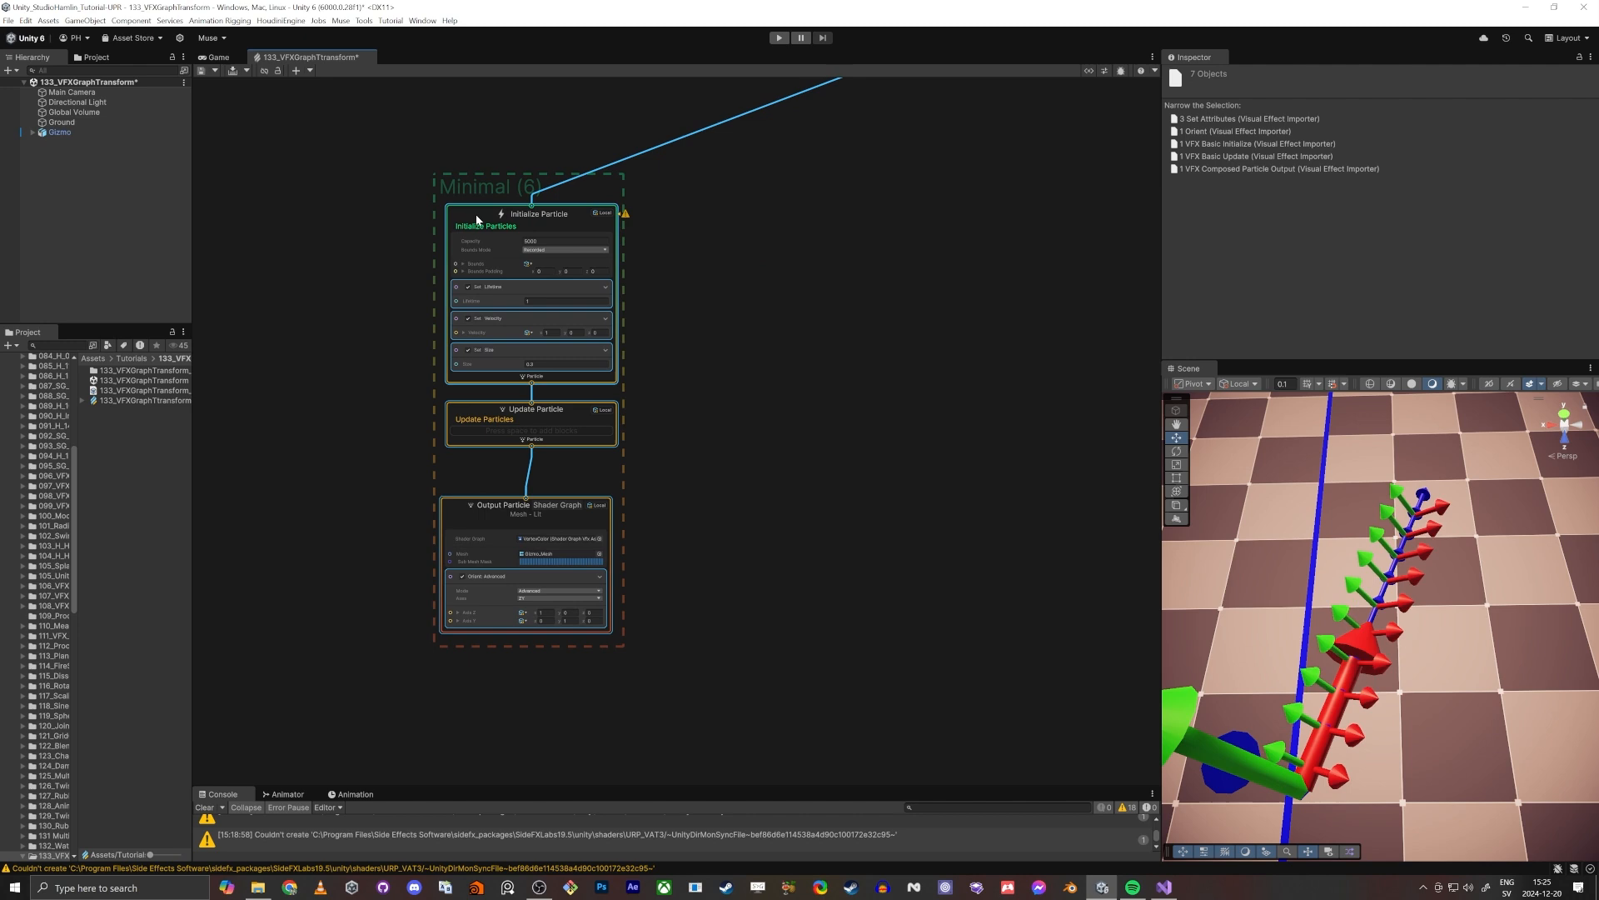
{"action": "key", "text": "ctrl+d"}
{"action": "left_click_drag", "start_coordinate": [710, 230], "coordinate": [1011, 218]}
{"action": "middle_click_drag", "start_coordinate": [844, 179], "coordinate": [793, 409]}
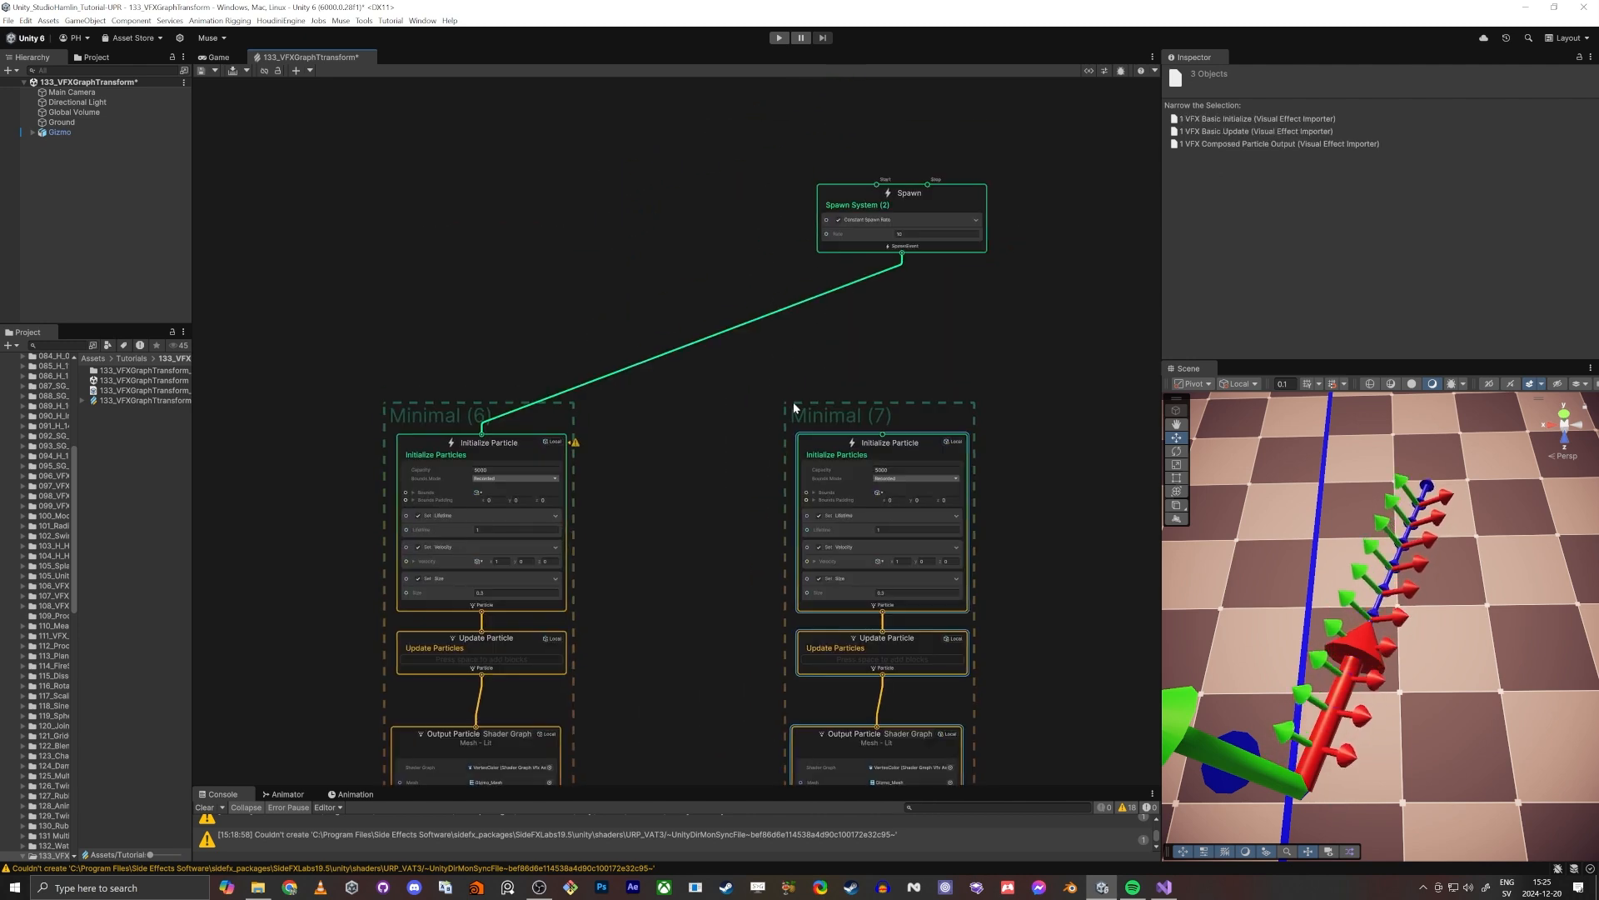
{"action": "left_click_drag", "start_coordinate": [902, 253], "coordinate": [883, 434]}
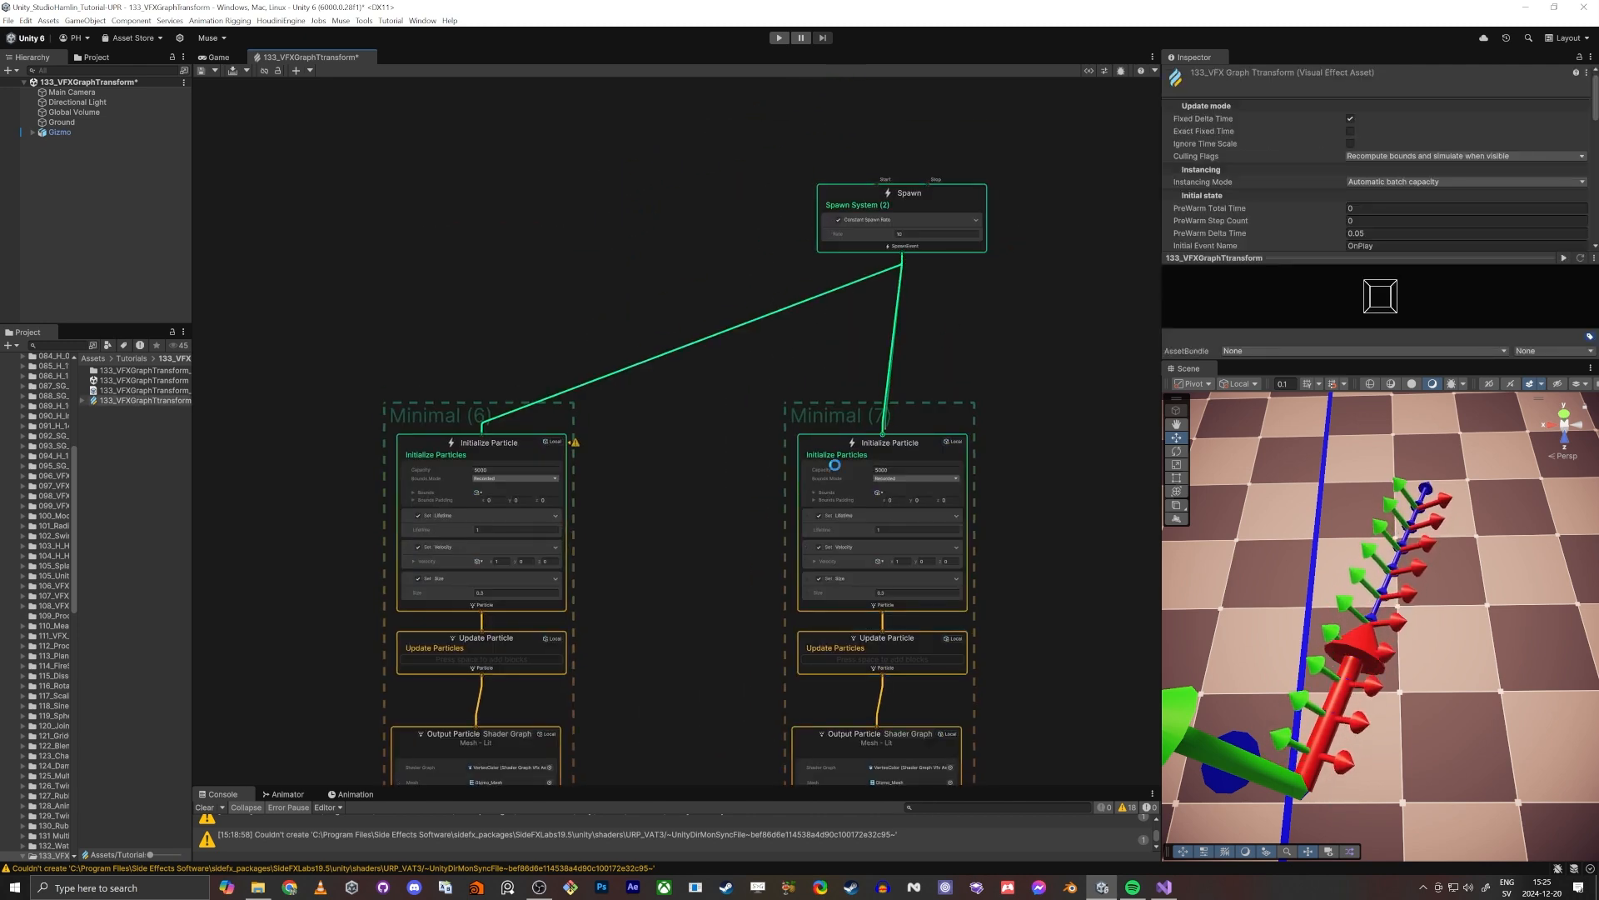
Step: Set the duplicated system's Set Velocity block to (0, 1, 0) and inspect its particles in the scene
{"action": "scroll", "coordinate": [916, 566], "scroll_direction": "up", "scroll_amount": 5}
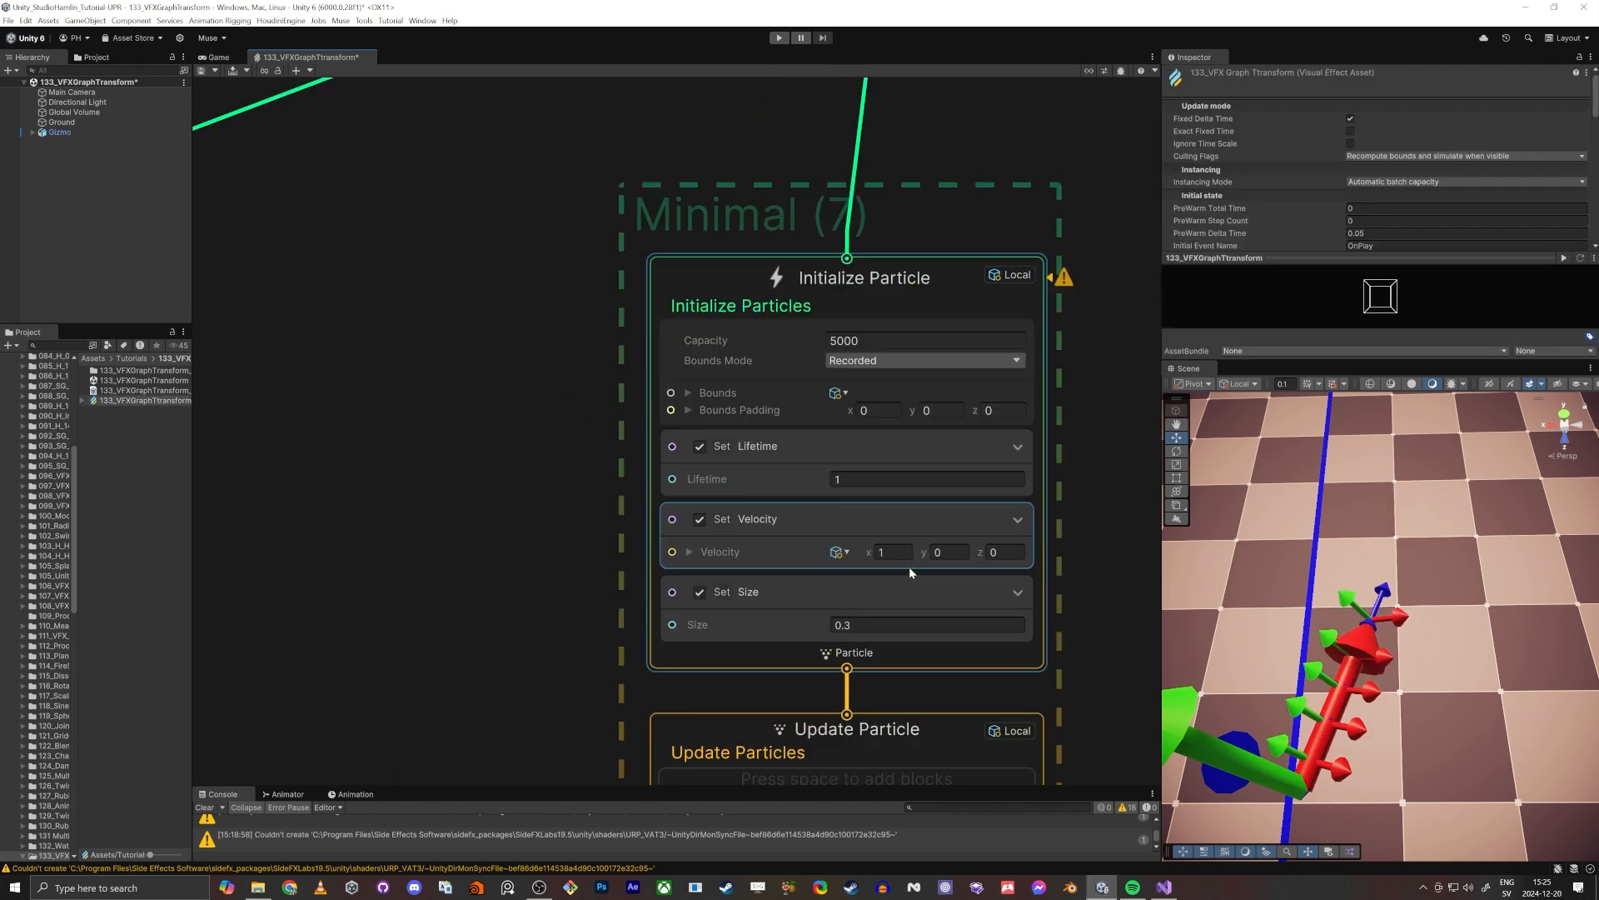
{"action": "left_click", "coordinate": [888, 546]}
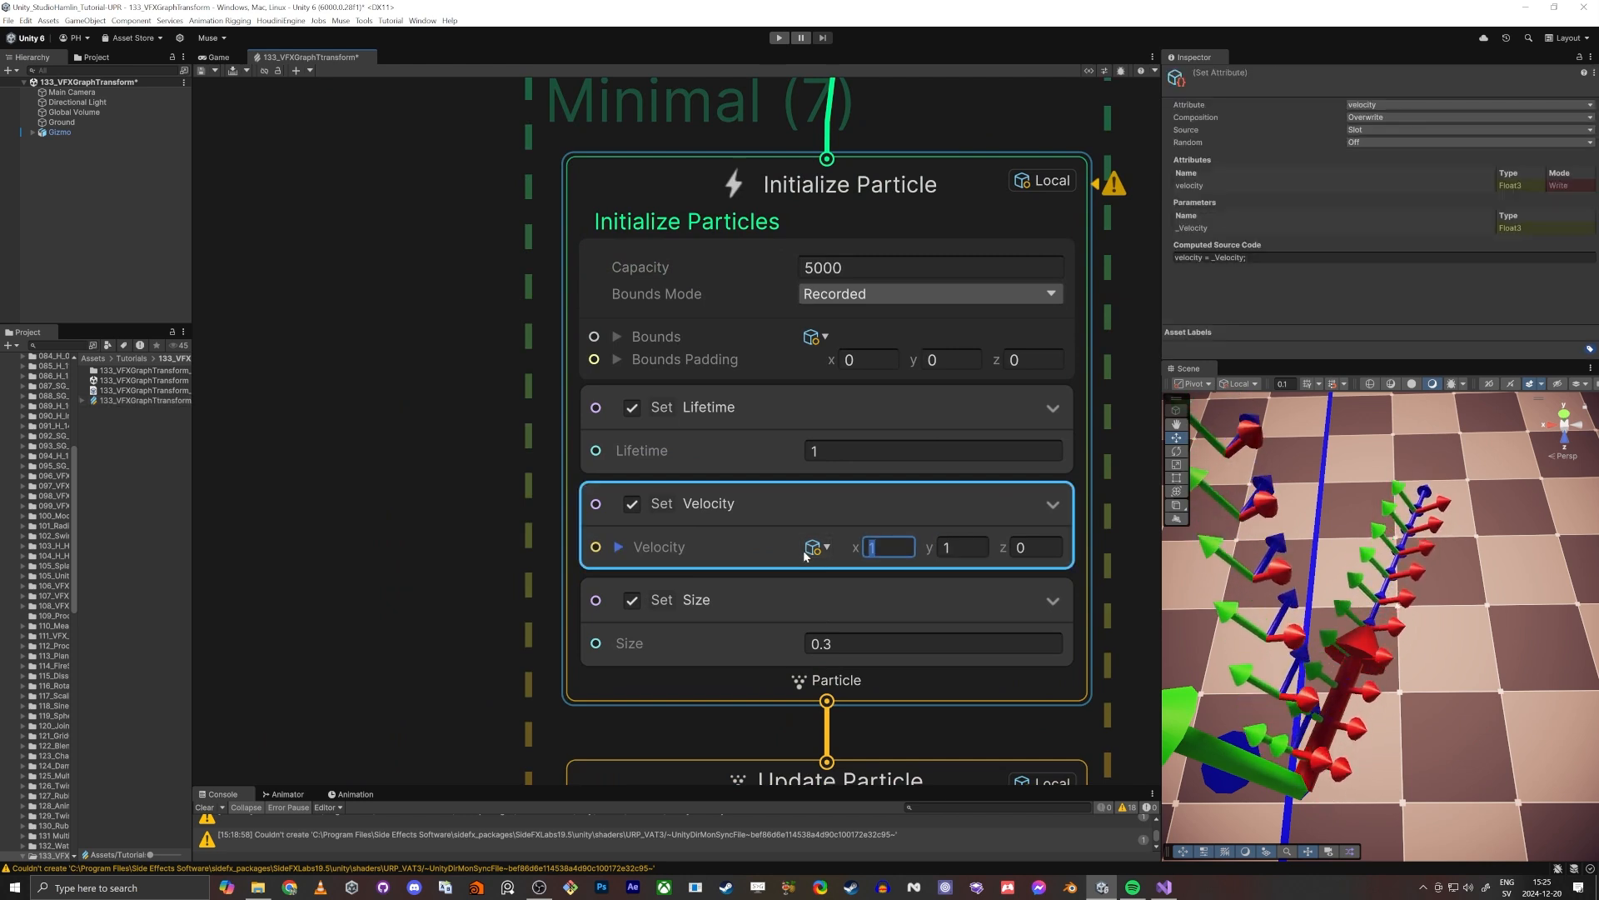
{"action": "type", "text": "0"}
{"action": "key", "text": "Tab"}
{"action": "right_click_drag", "start_coordinate": [1191, 666], "coordinate": [1387, 631]}
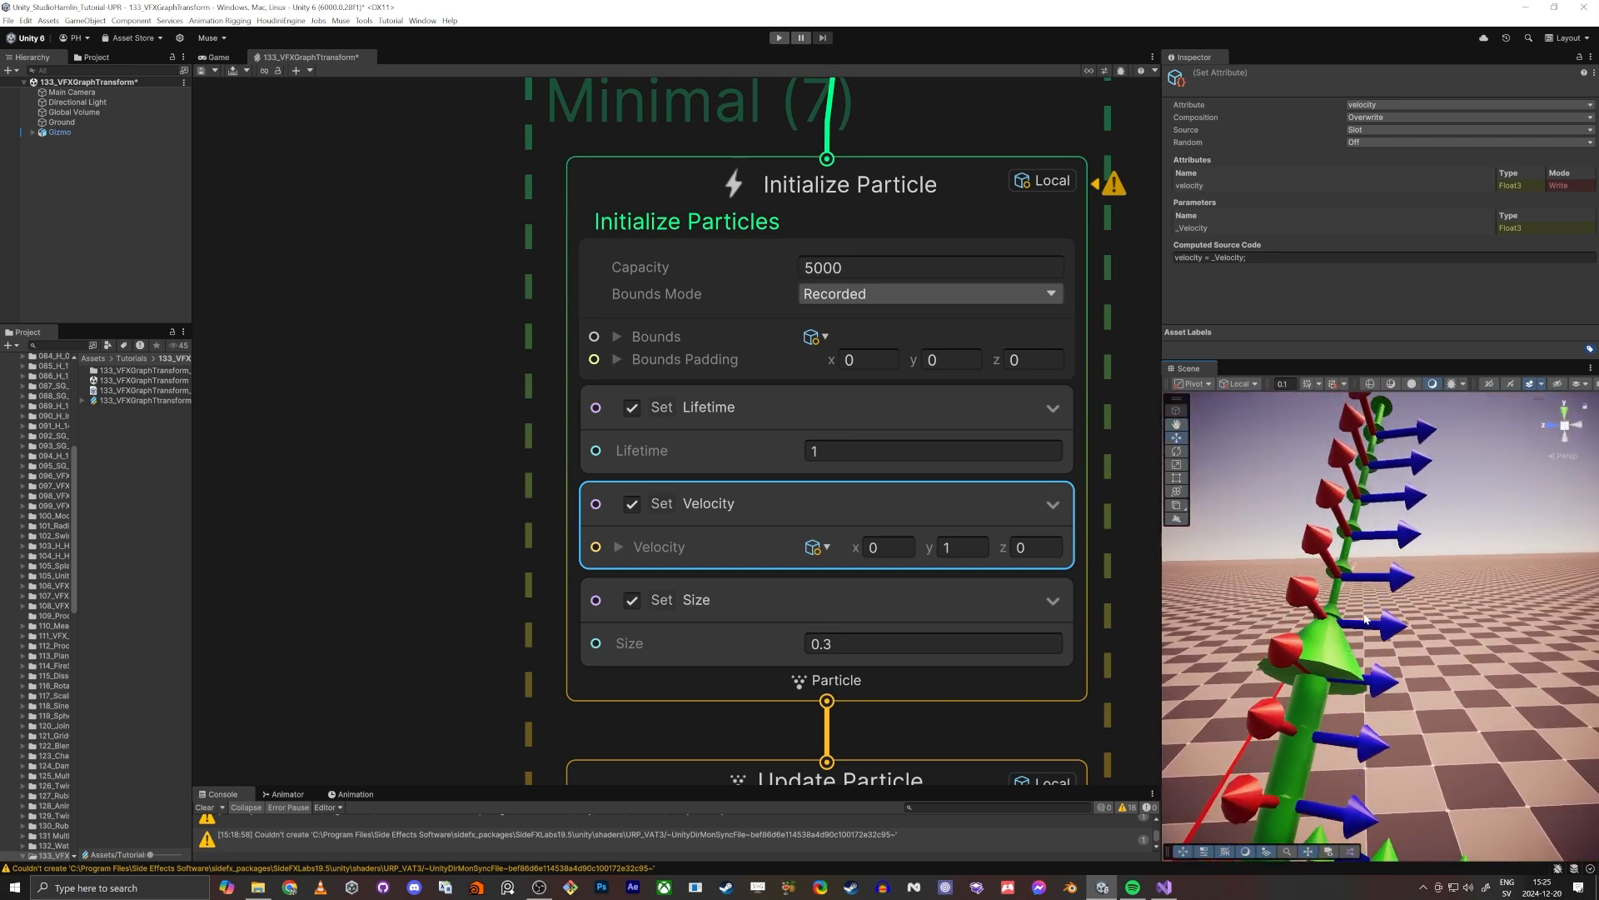
{"action": "right_click_drag", "start_coordinate": [1364, 619], "coordinate": [1355, 628]}
Step: Set Axis Z to (0, 1, 0) in the Orient: Advanced block of the Minimal (7) system and inspect the particles
{"action": "middle_click_drag", "start_coordinate": [445, 660], "coordinate": [500, 384]}
{"action": "middle_click_drag", "start_coordinate": [500, 662], "coordinate": [531, 333]}
{"action": "mouse_move", "coordinate": [538, 564]}
{"action": "middle_mouse_down"}
{"action": "mouse_move", "coordinate": [542, 326]}
{"action": "mouse_move", "coordinate": [516, 310]}
{"action": "middle_mouse_up"}
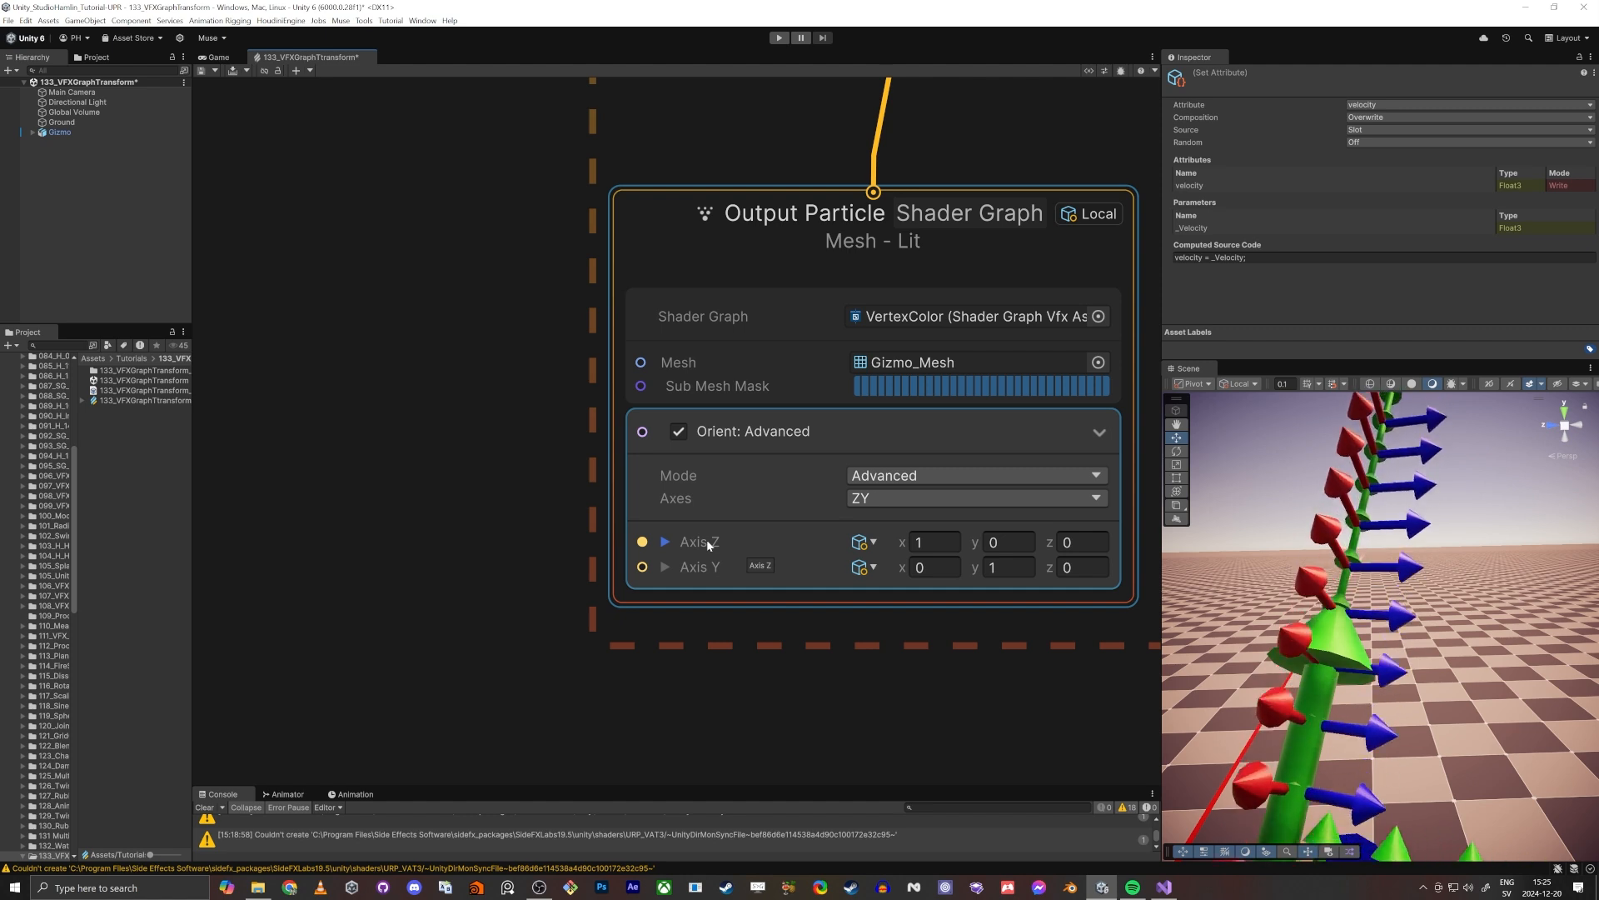
{"action": "left_click", "coordinate": [1009, 542]}
{"action": "type", "text": "1"}
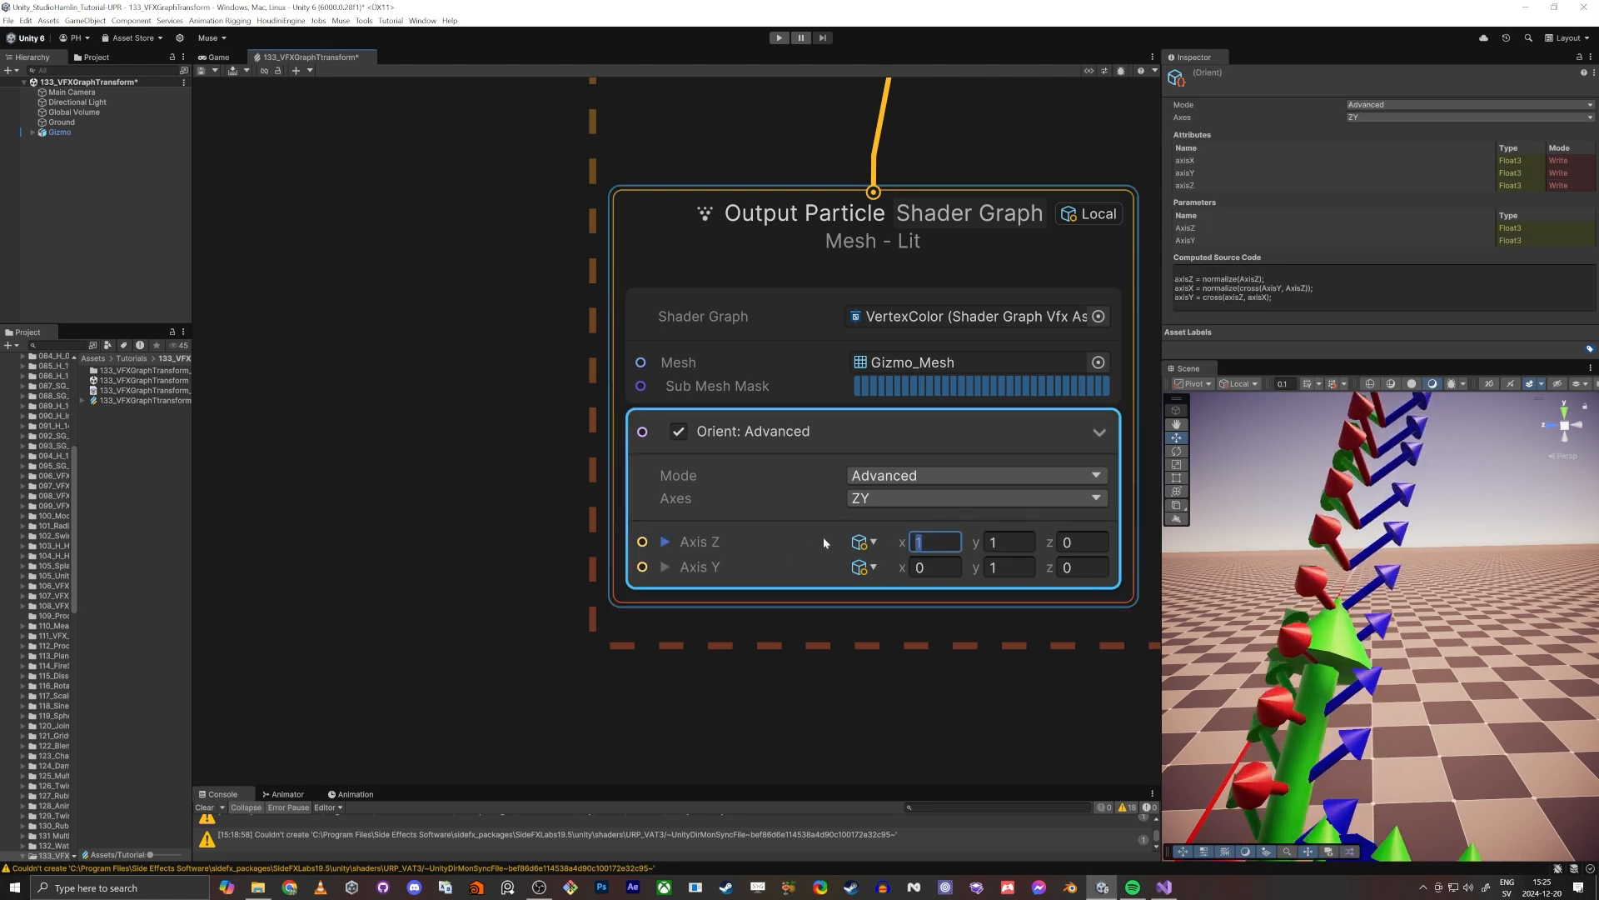
{"action": "type", "text": "0"}
{"action": "key", "text": "Tab"}
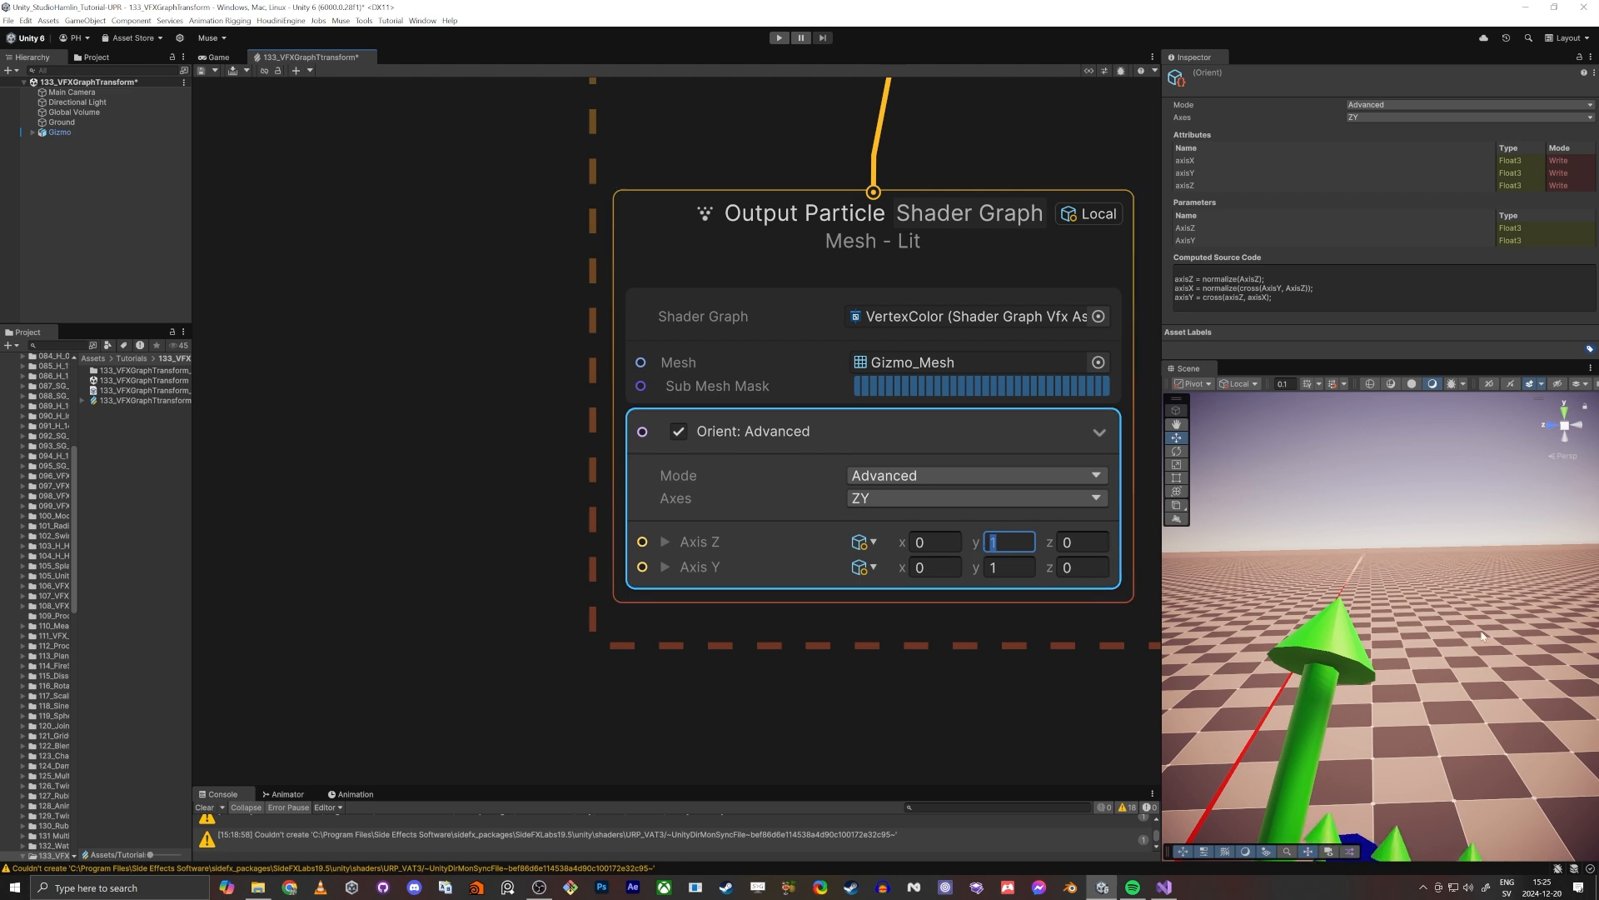
{"action": "right_click_drag", "start_coordinate": [1474, 627], "coordinate": [1430, 663]}
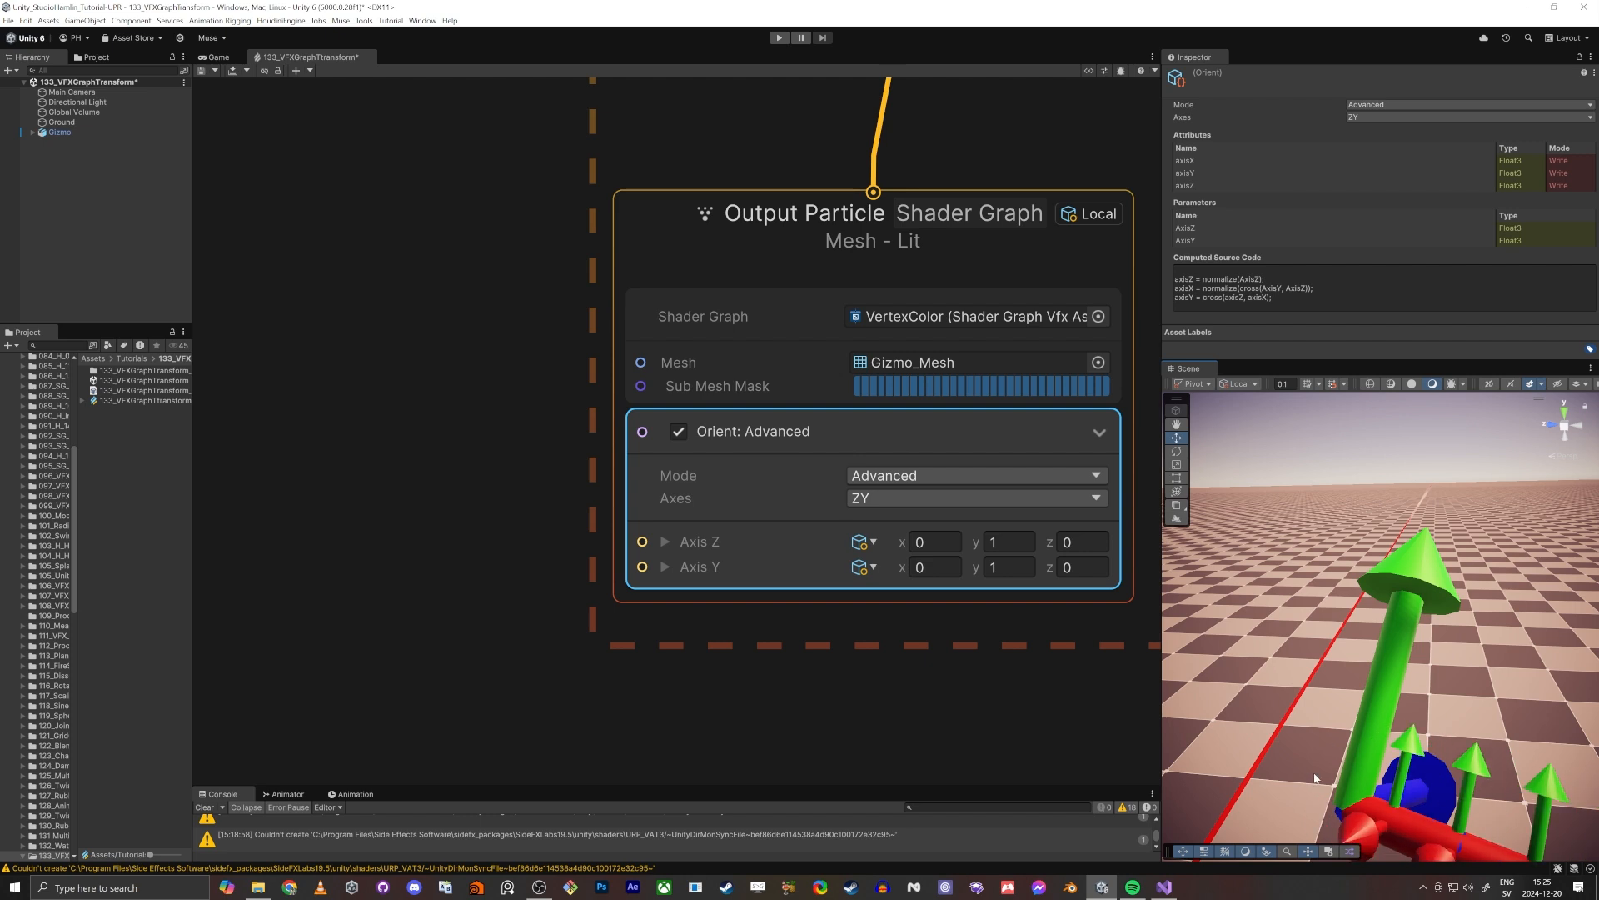
{"action": "right_click_drag", "start_coordinate": [1359, 697], "coordinate": [1213, 737]}
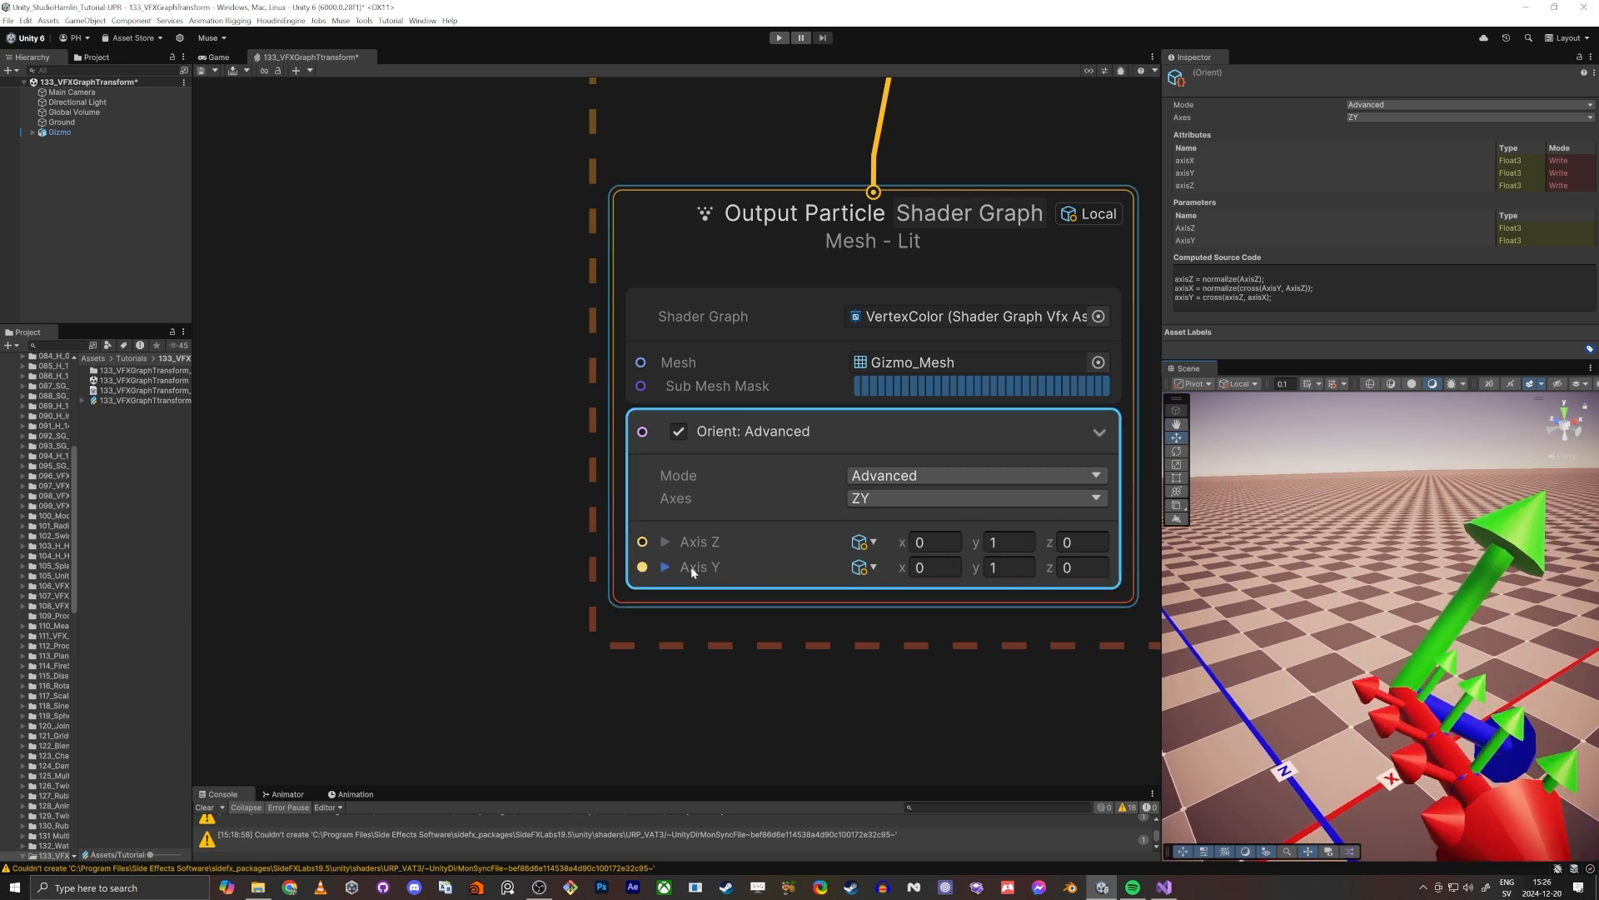
Step: Set Axis Y to (0, 0, -1) in the Minimal (7) system's Orient: Advanced block and check the resulting orientation
{"action": "left_click", "coordinate": [1072, 569]}
{"action": "type", "text": "-1"}
{"action": "key", "text": "Tab"}
{"action": "key", "text": "shift+Tab"}
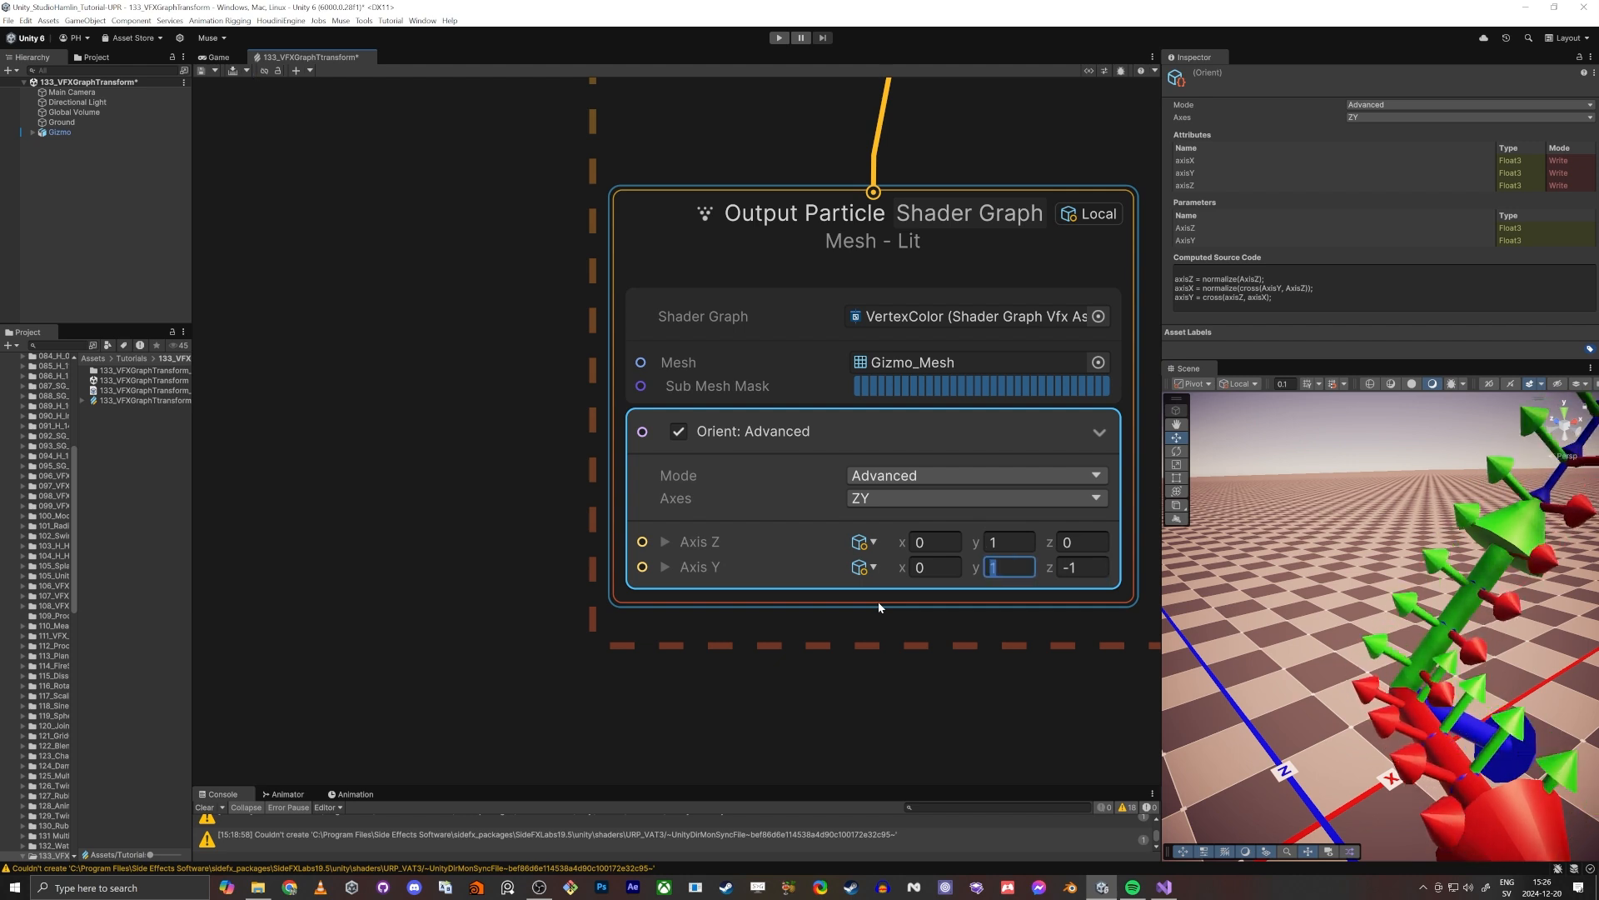
{"action": "type", "text": "0"}
{"action": "key", "text": "Tab"}
{"action": "right_click_drag", "start_coordinate": [1366, 658], "coordinate": [1491, 765]}
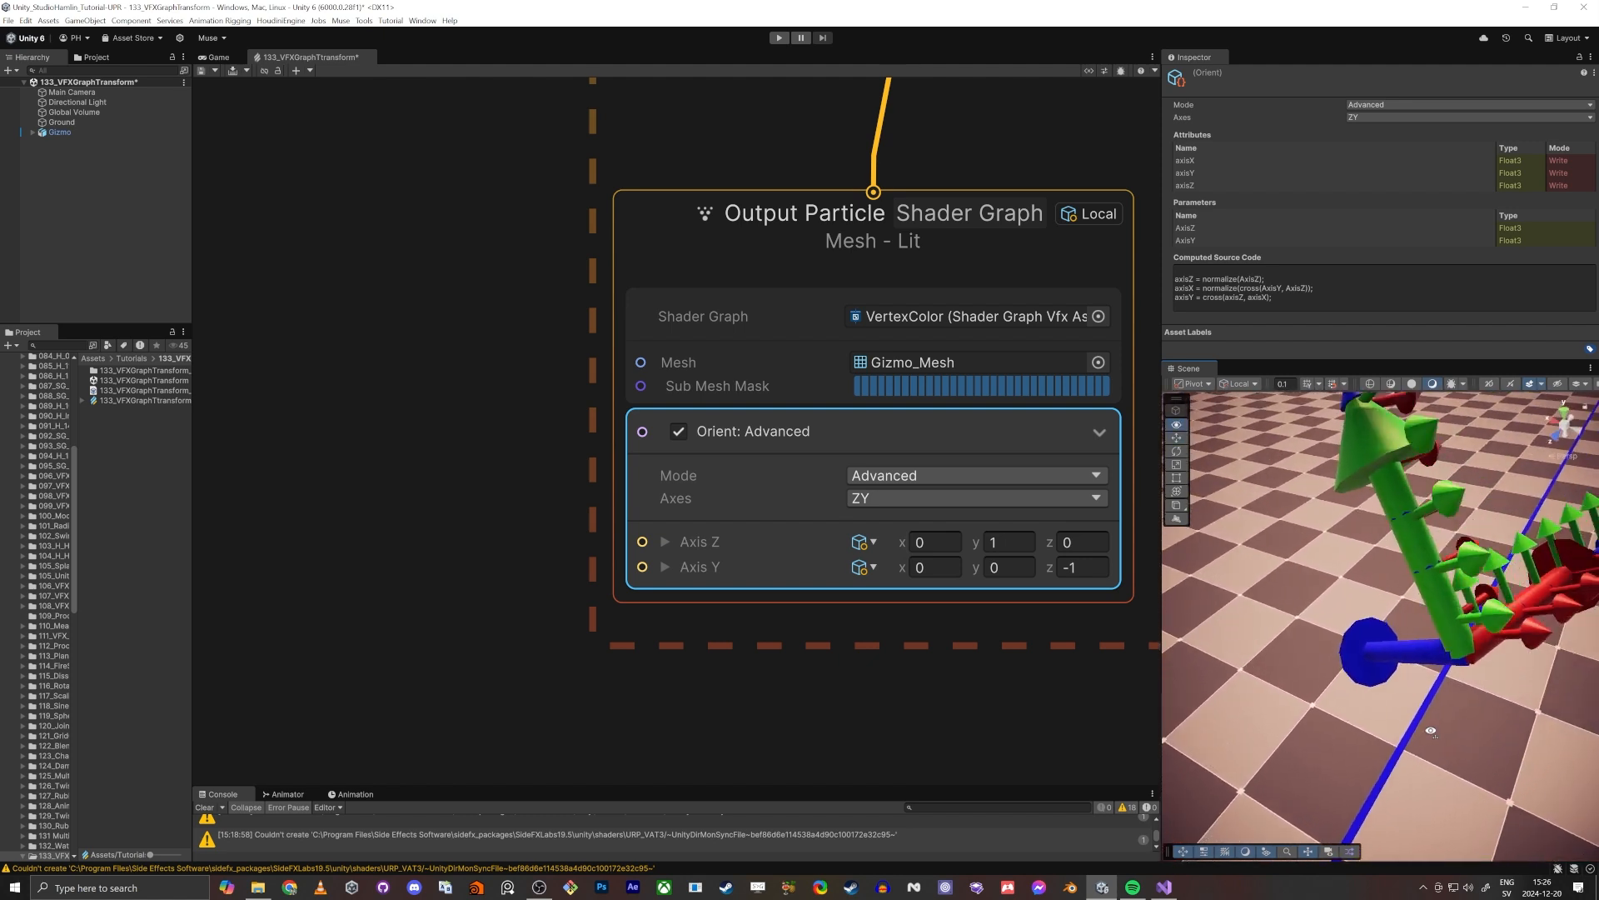
Step: Duplicate the Minimal (7) particle system beside the others and connect the shared spawn context to the copy's Initialize Particle context
{"action": "scroll", "coordinate": [906, 682], "scroll_direction": "down", "scroll_amount": 10}
{"action": "left_click_drag", "start_coordinate": [646, 801], "coordinate": [904, 431]}
{"action": "key", "text": "ctrl+d"}
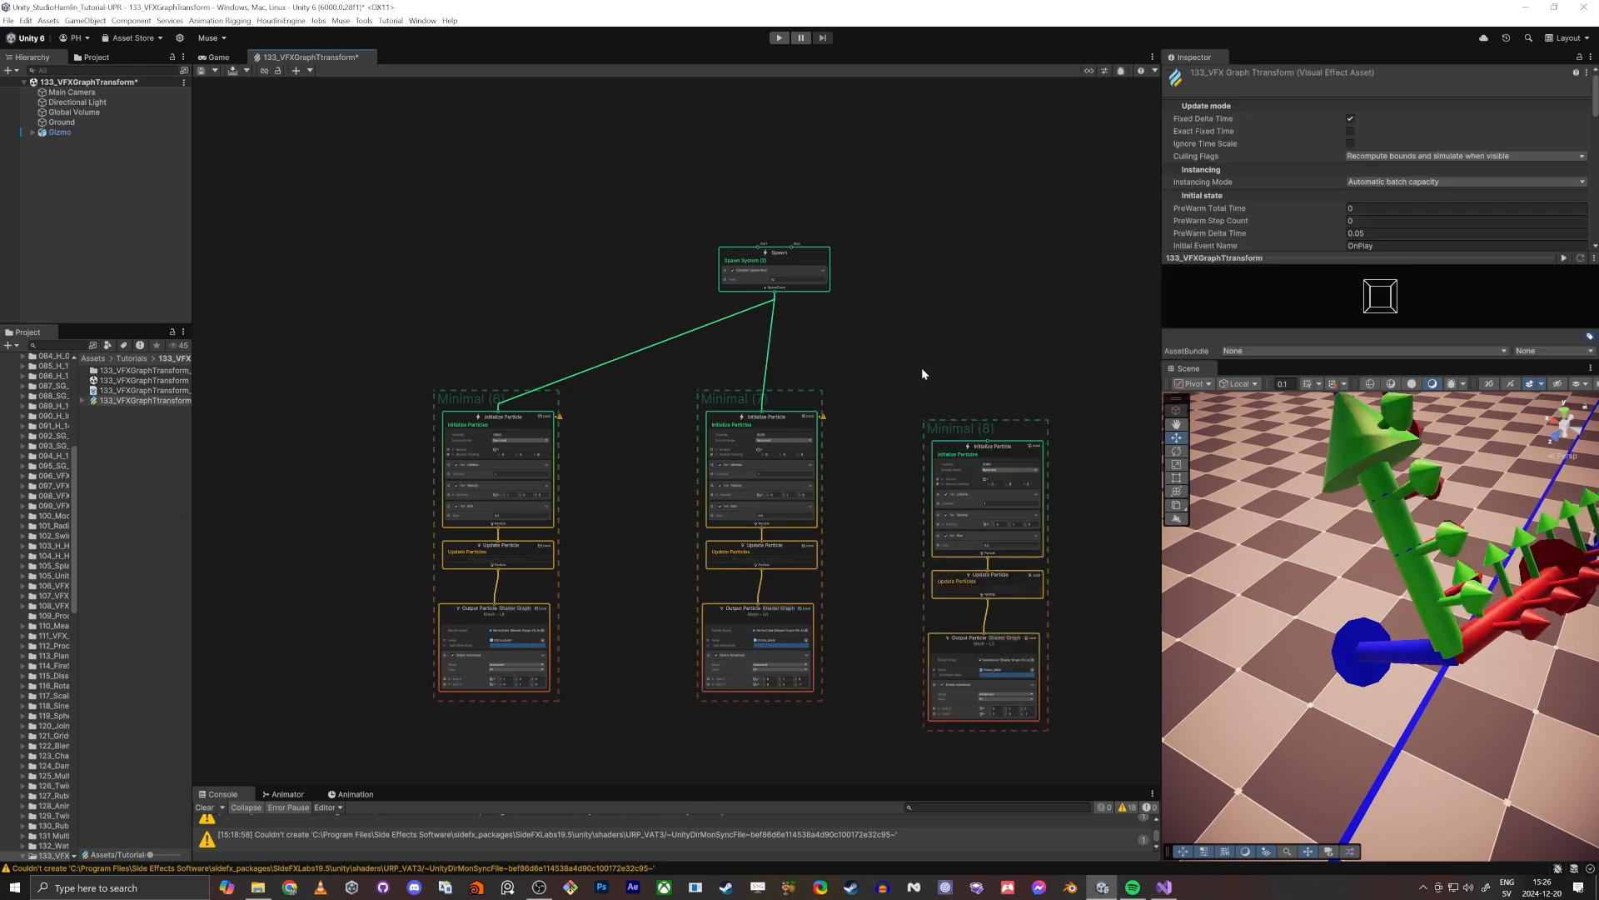
{"action": "left_click_drag", "start_coordinate": [766, 292], "coordinate": [768, 294]}
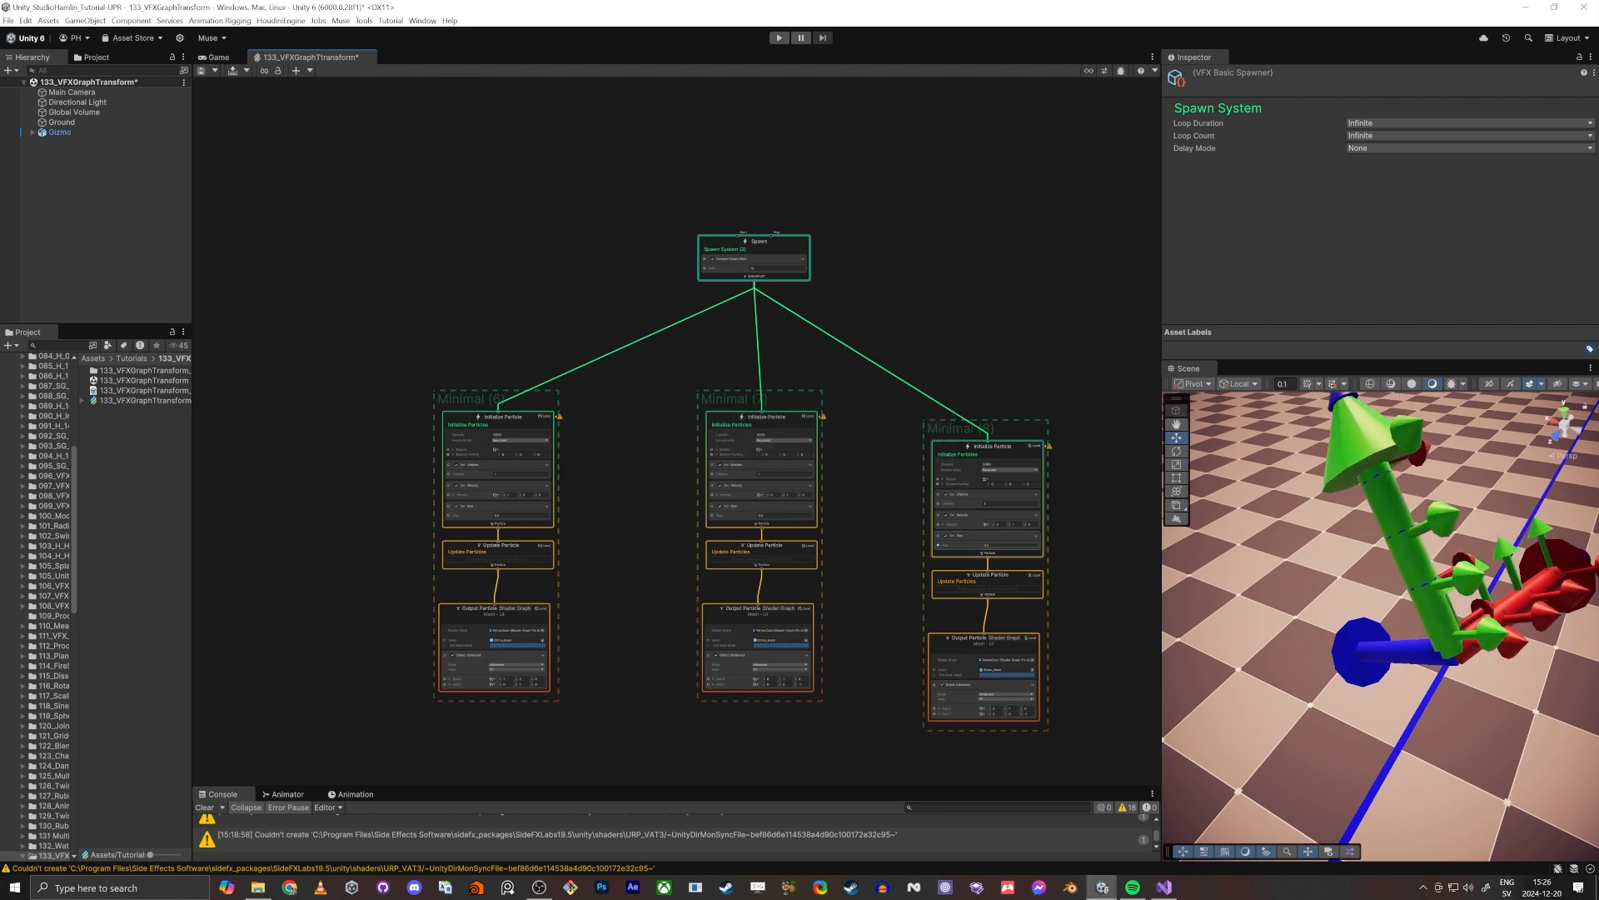
Step: Set the third system's Set Velocity block to (0, 0, 1) and inspect its particles along the gizmo's blue axis
{"action": "scroll", "coordinate": [1019, 542], "scroll_direction": "up", "scroll_amount": 10}
{"action": "left_click", "coordinate": [1002, 472]}
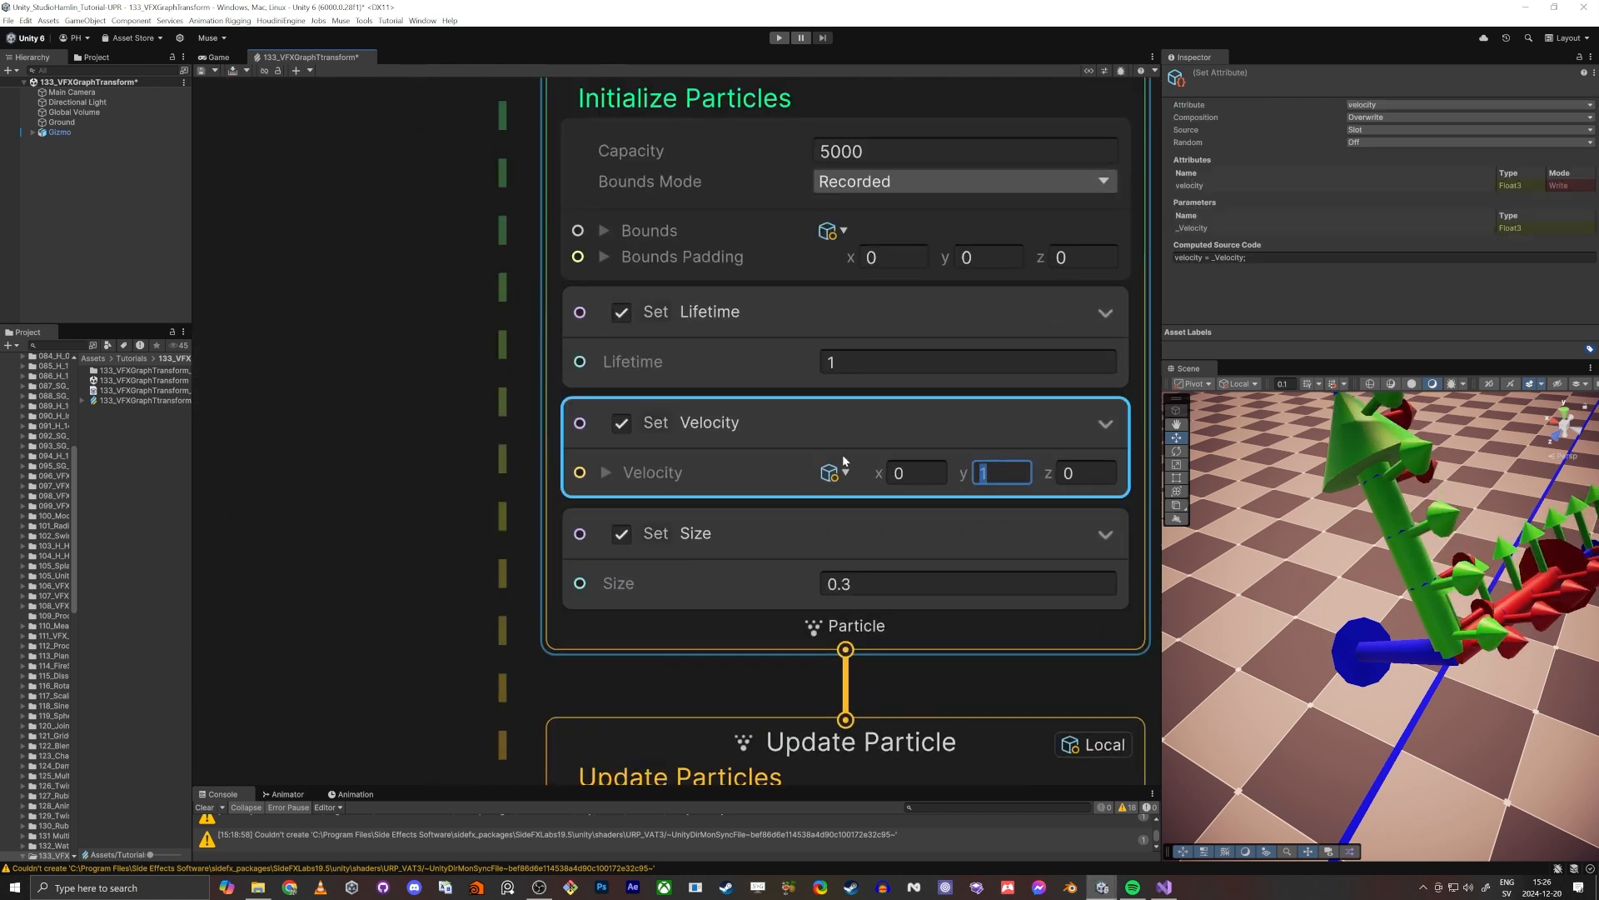
{"action": "type", "text": "0"}
{"action": "key", "text": "Tab"}
{"action": "type", "text": "1"}
{"action": "left_click", "coordinate": [1018, 530]}
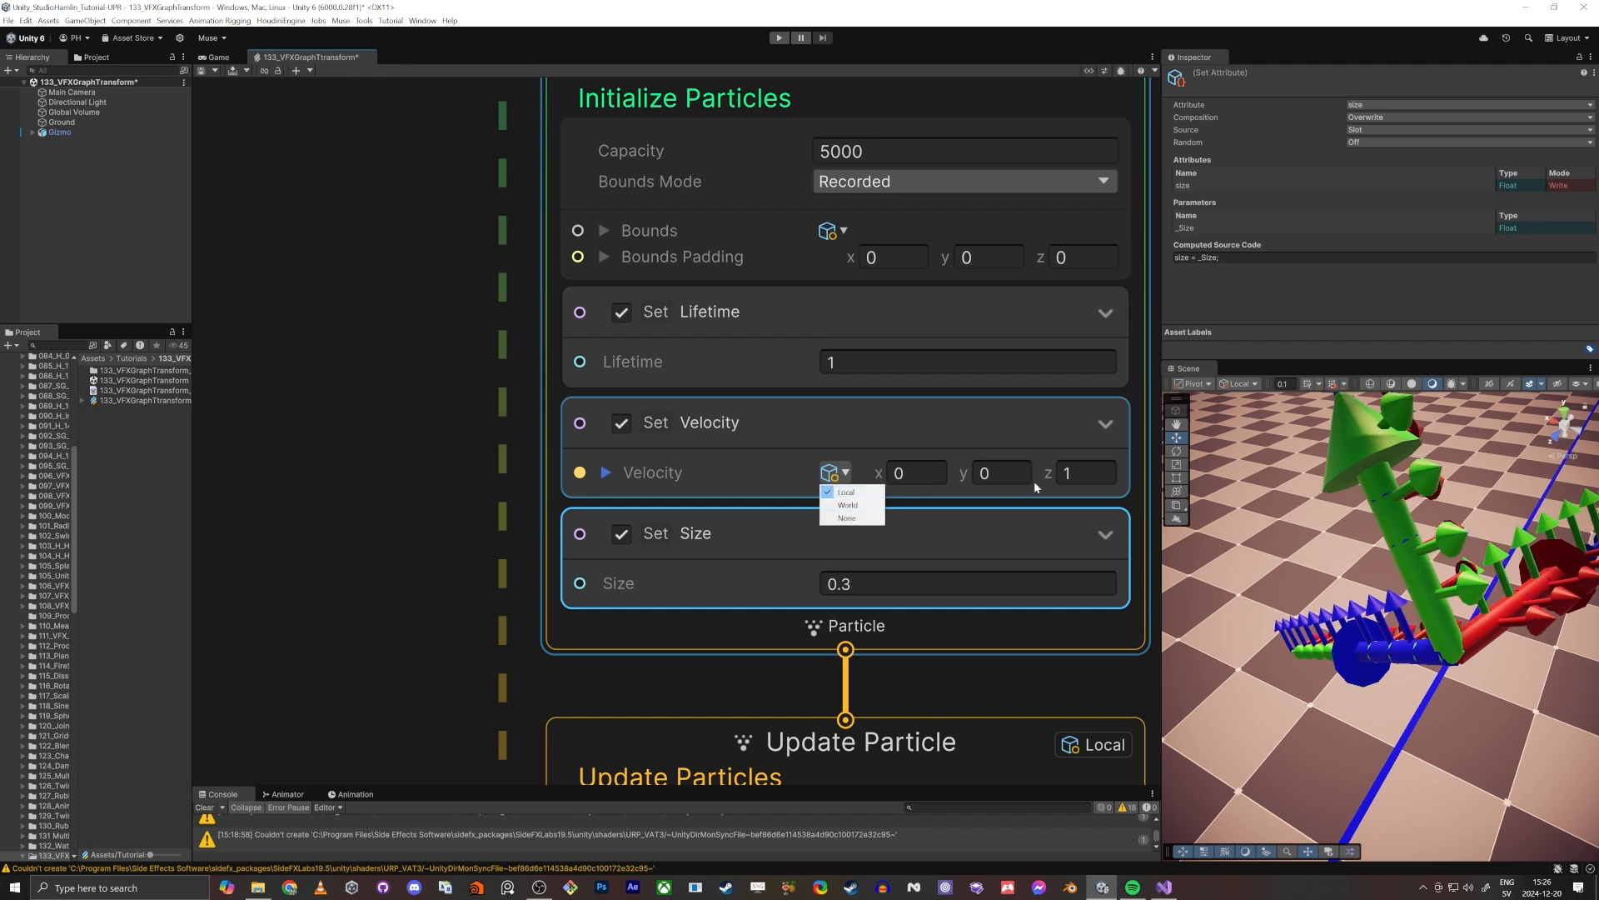
{"action": "left_click", "coordinate": [1075, 472]}
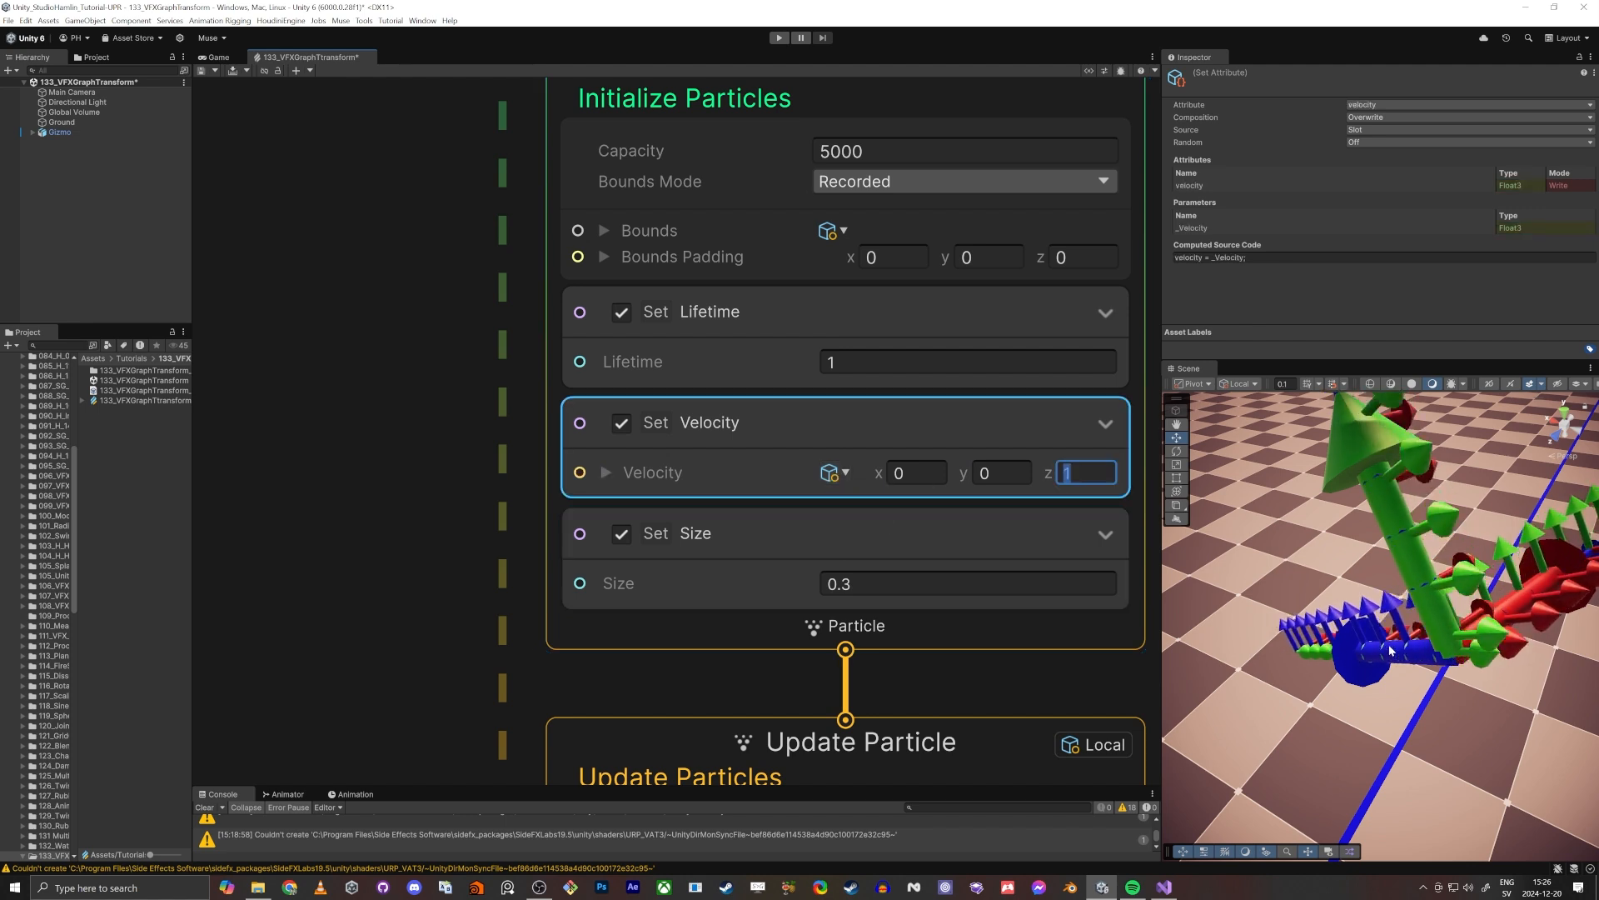
{"action": "left_click_drag", "start_coordinate": [1390, 652], "coordinate": [1339, 596], "text": "alt"}
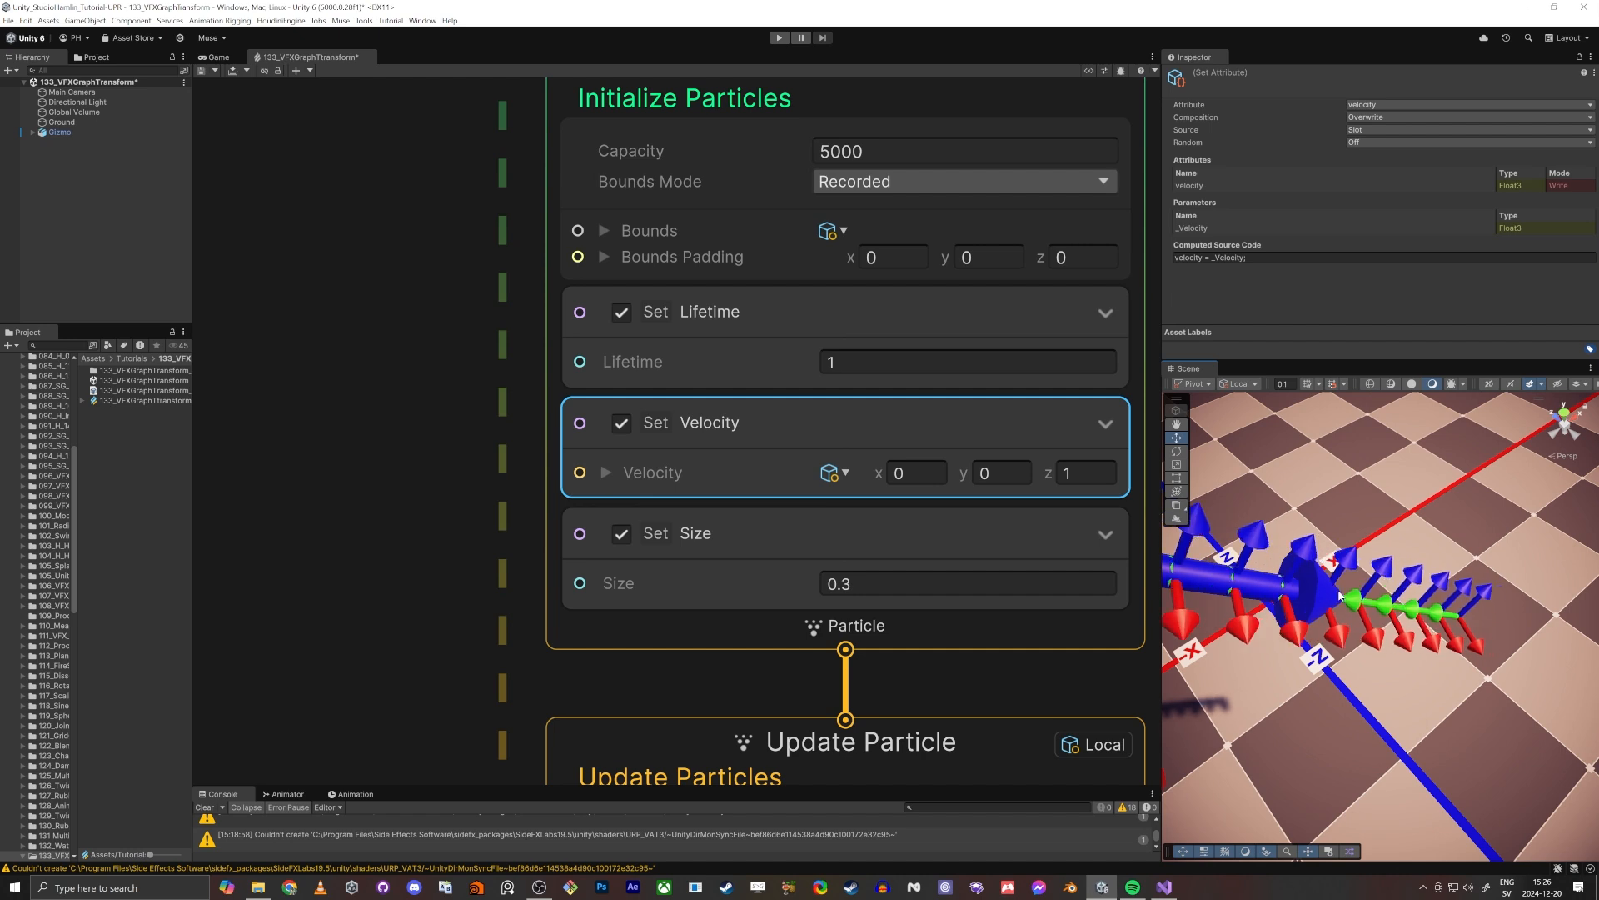
Step: Set Axis Z to (0, 0, 1) in the third system's Orient: Advanced block
{"action": "scroll", "coordinate": [383, 719], "scroll_direction": "down", "scroll_amount": 3}
{"action": "middle_click_drag", "start_coordinate": [394, 713], "coordinate": [468, 411]}
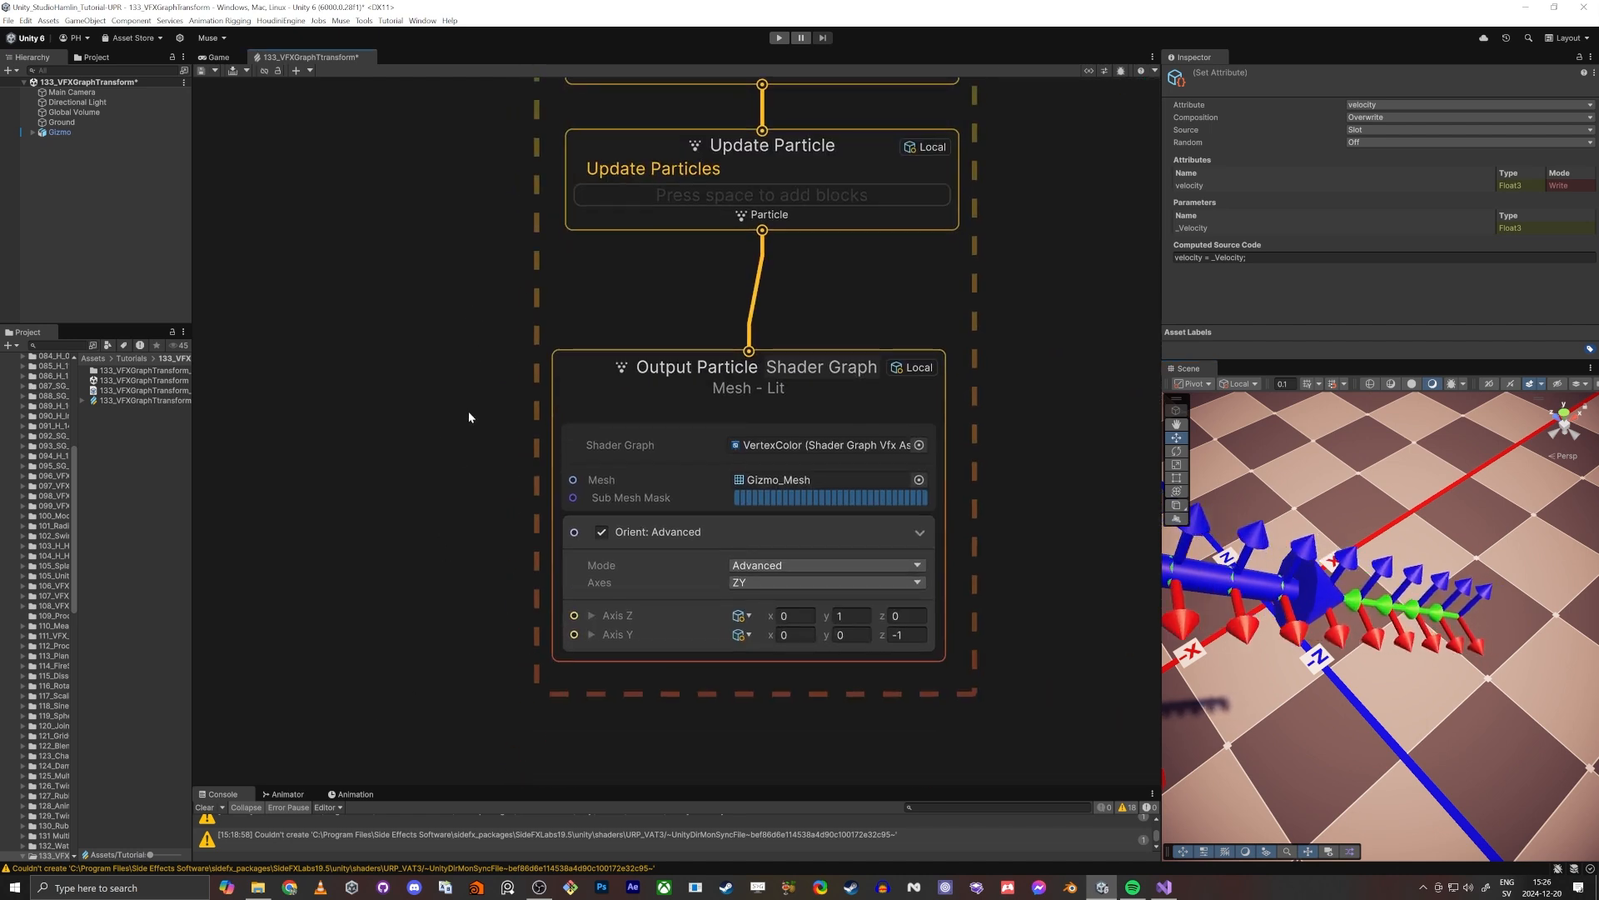
{"action": "scroll", "coordinate": [639, 443], "scroll_direction": "up", "scroll_amount": 5}
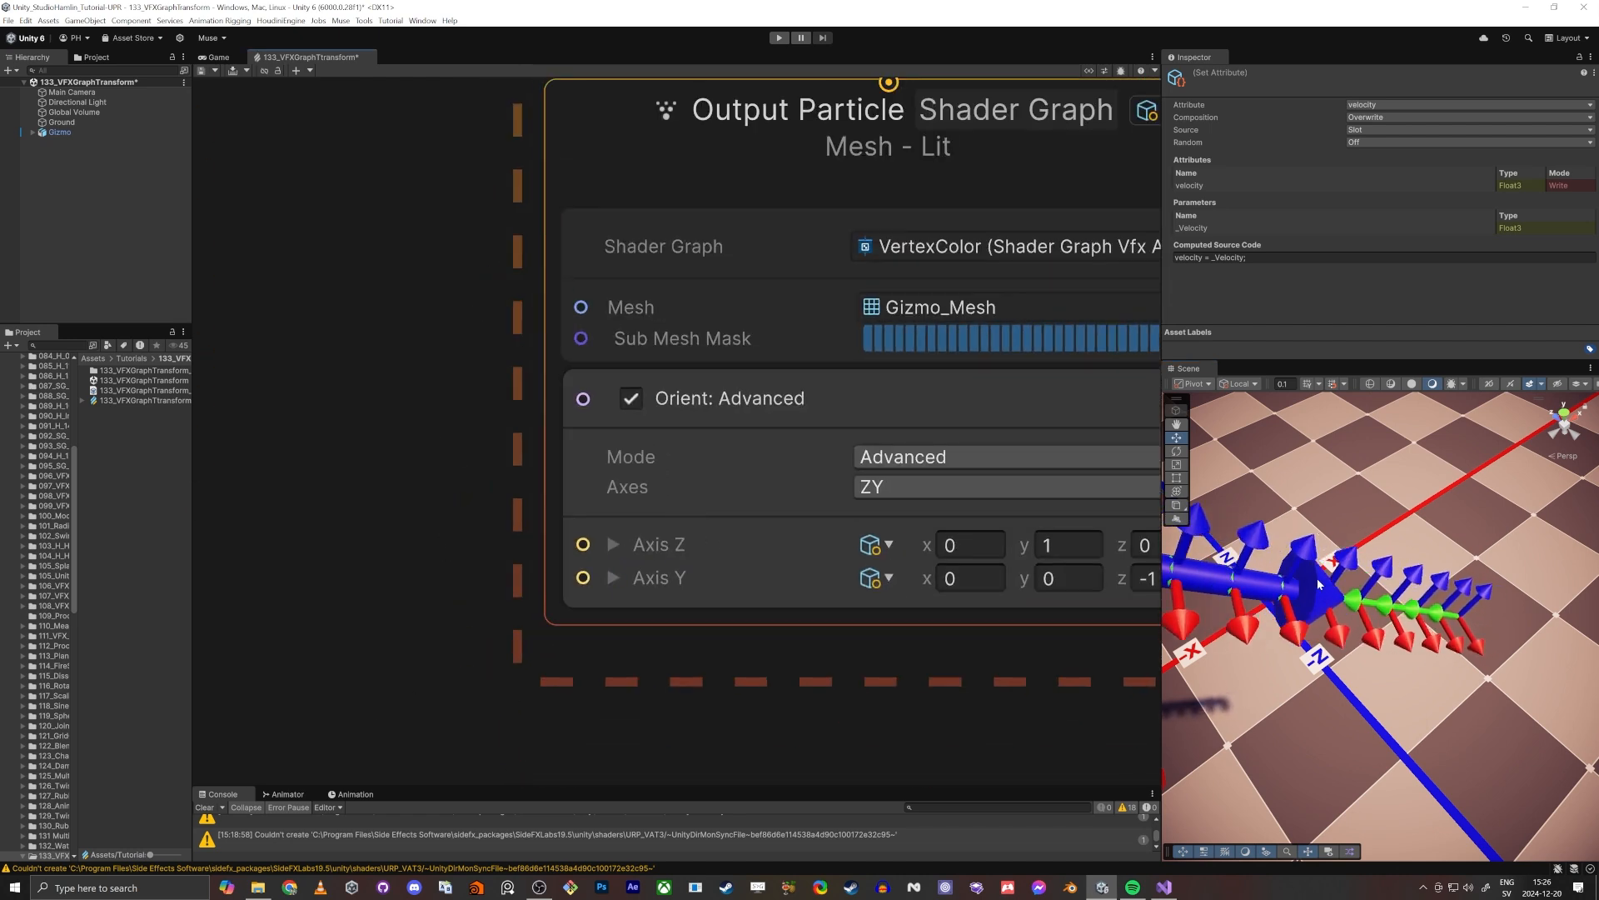
{"action": "middle_click_drag", "start_coordinate": [961, 701], "coordinate": [747, 672]}
{"action": "left_click", "coordinate": [957, 516]}
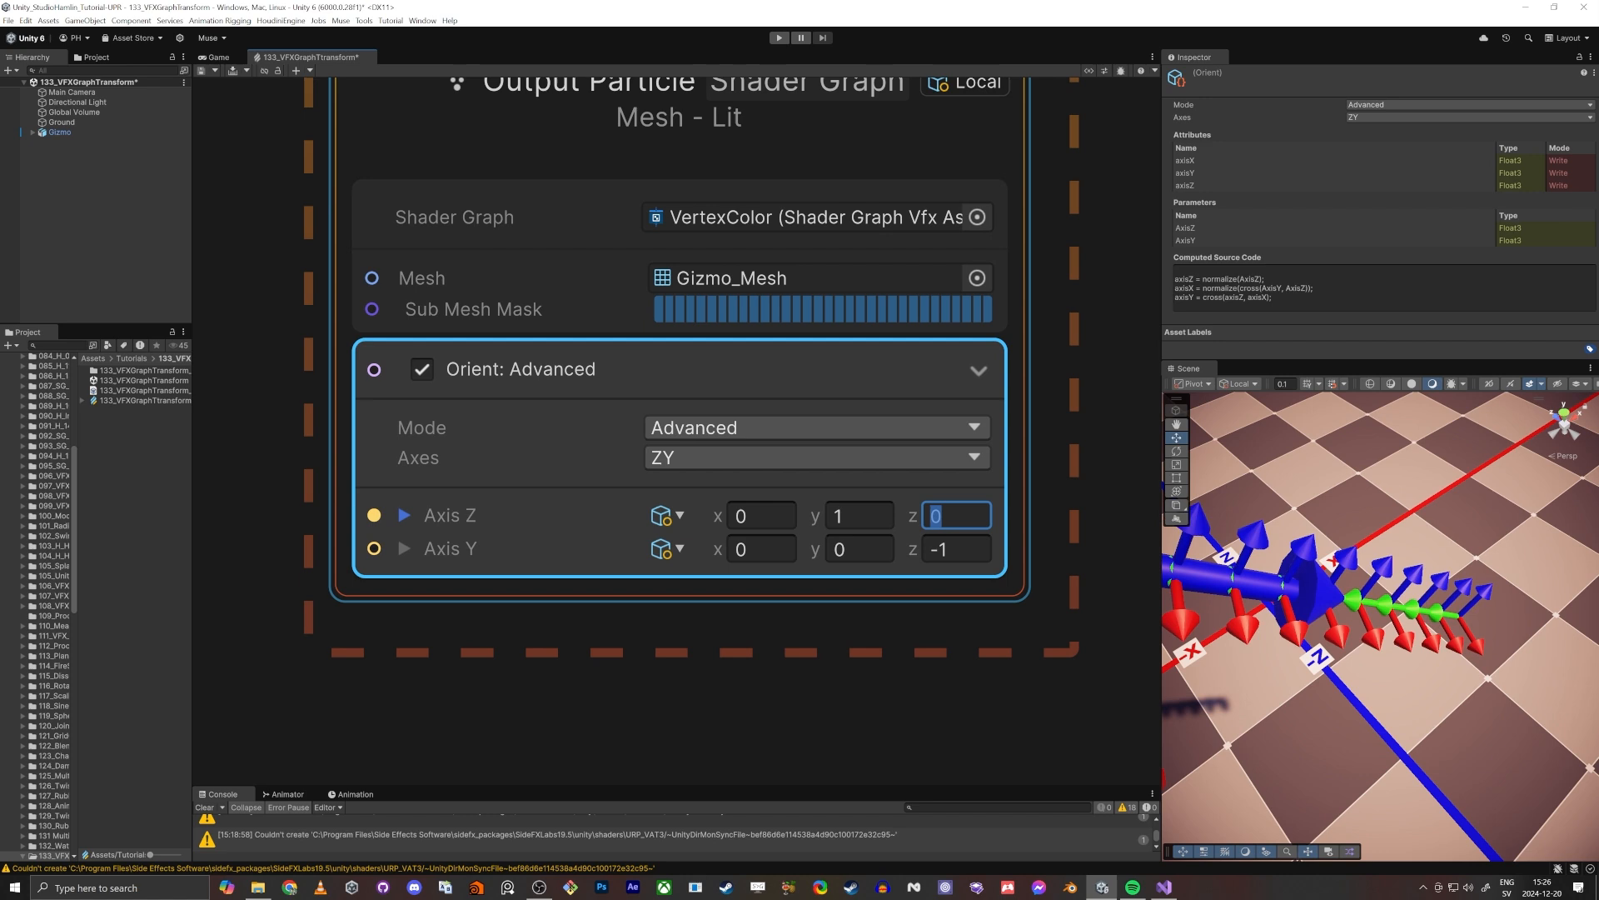
{"action": "type", "text": "1"}
{"action": "key", "text": "shift+Tab"}
{"action": "type", "text": "0"}
{"action": "key", "text": "Tab"}
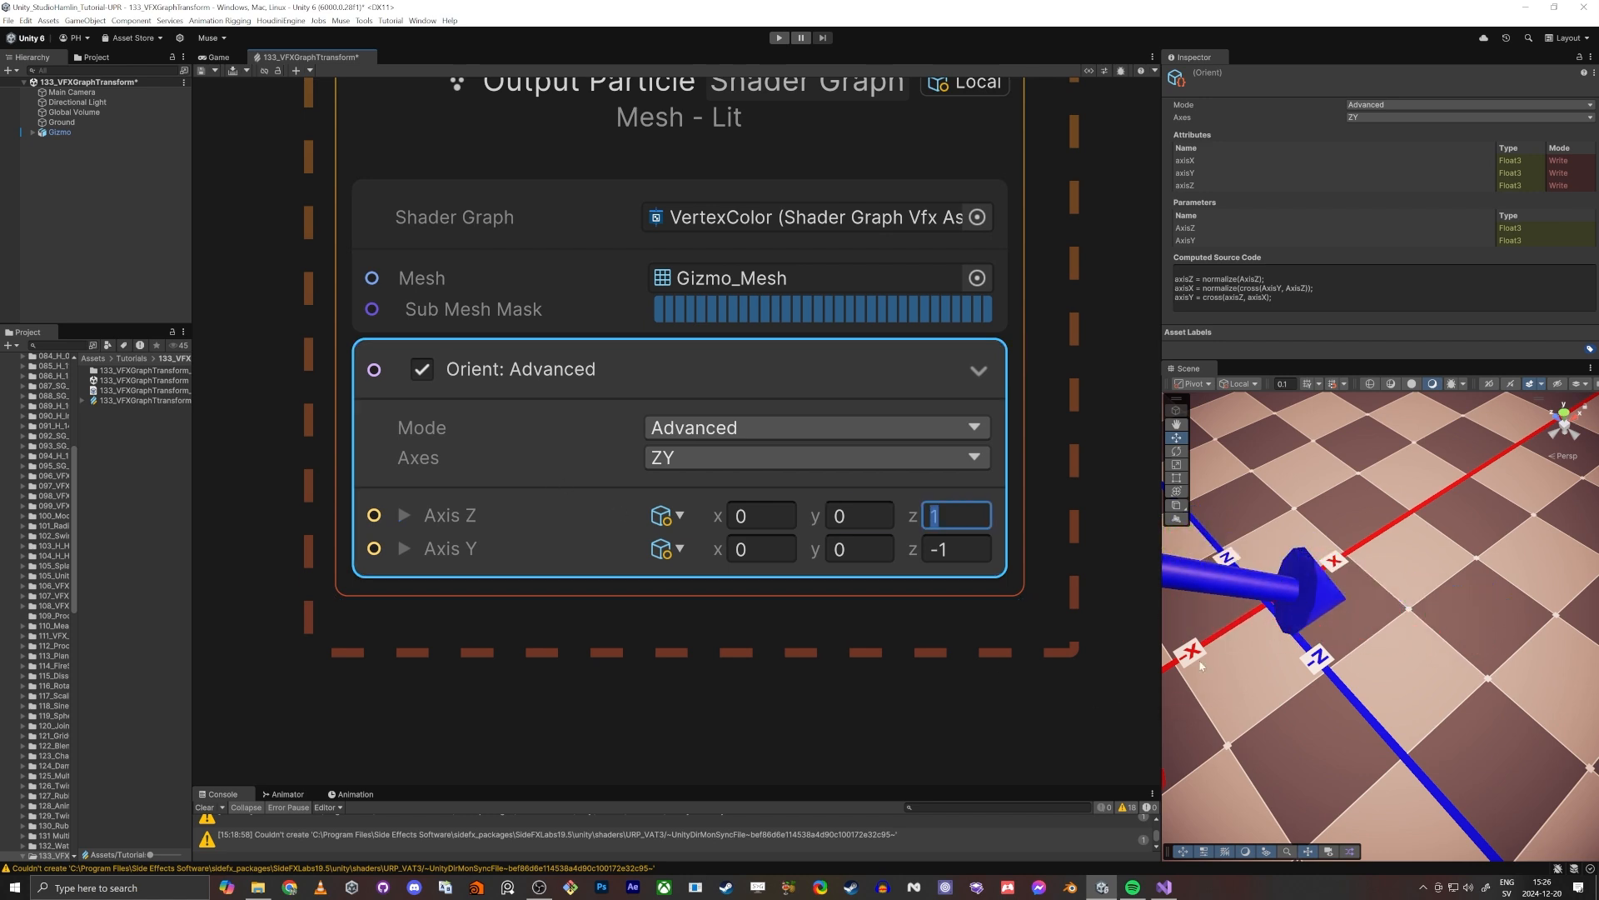
Step: Set Axis Y to (0, 1, 0) in the third system's Orient: Advanced block and inspect the particles on all three axes
{"action": "middle_click_drag", "start_coordinate": [1225, 658], "coordinate": [1270, 723]}
{"action": "scroll", "coordinate": [1270, 723], "scroll_direction": "down", "scroll_amount": 5}
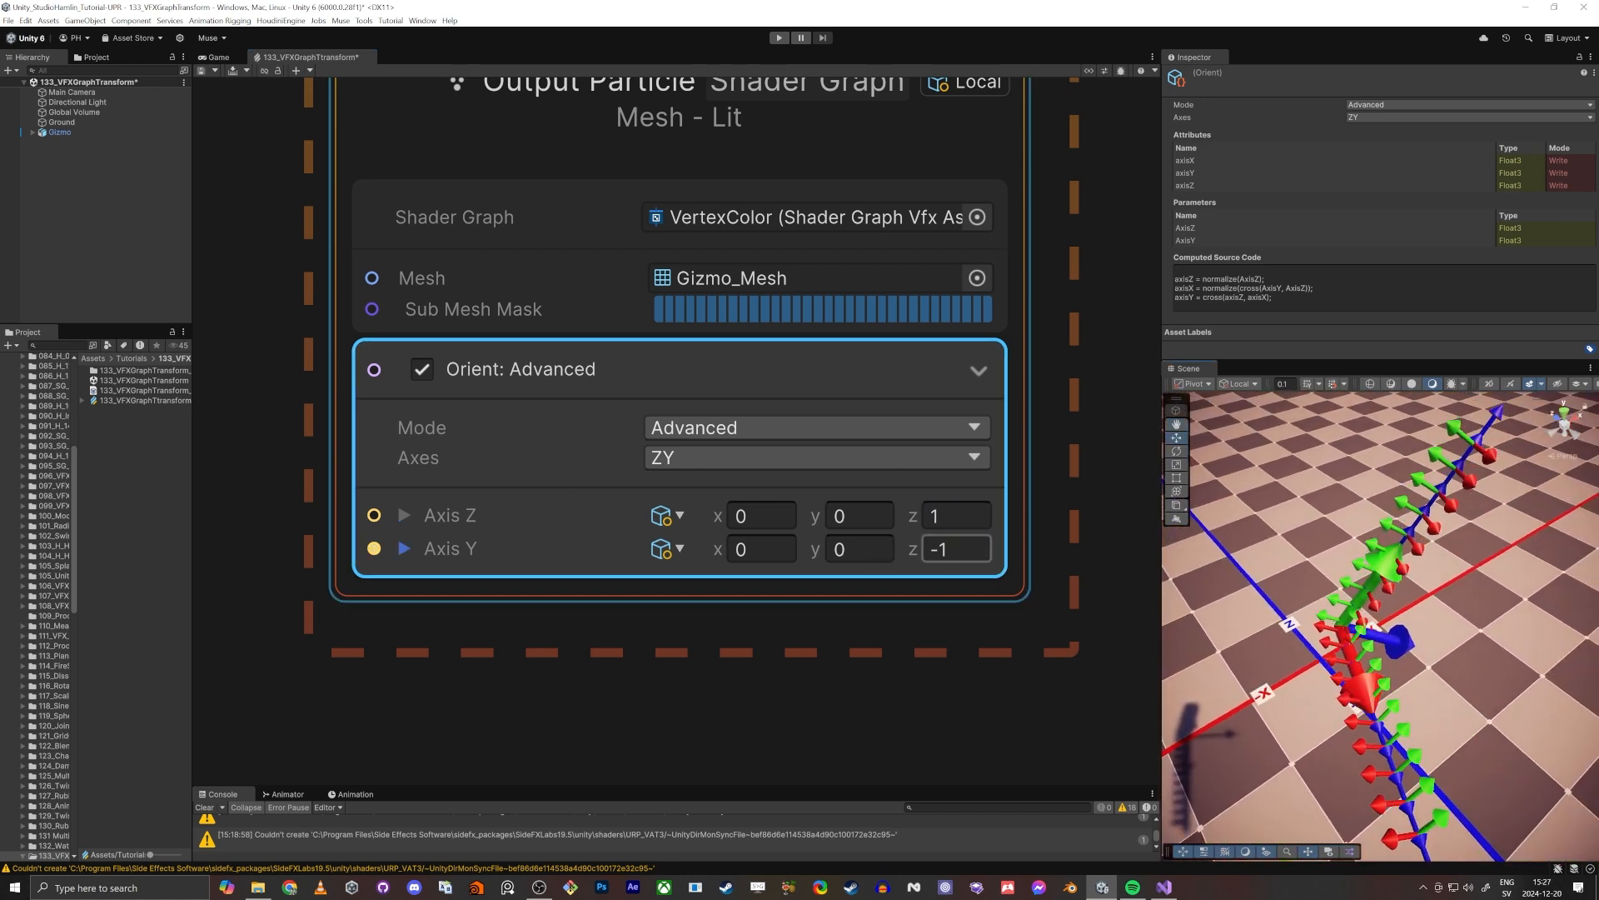
{"action": "left_click", "coordinate": [861, 551]}
{"action": "type", "text": "1"}
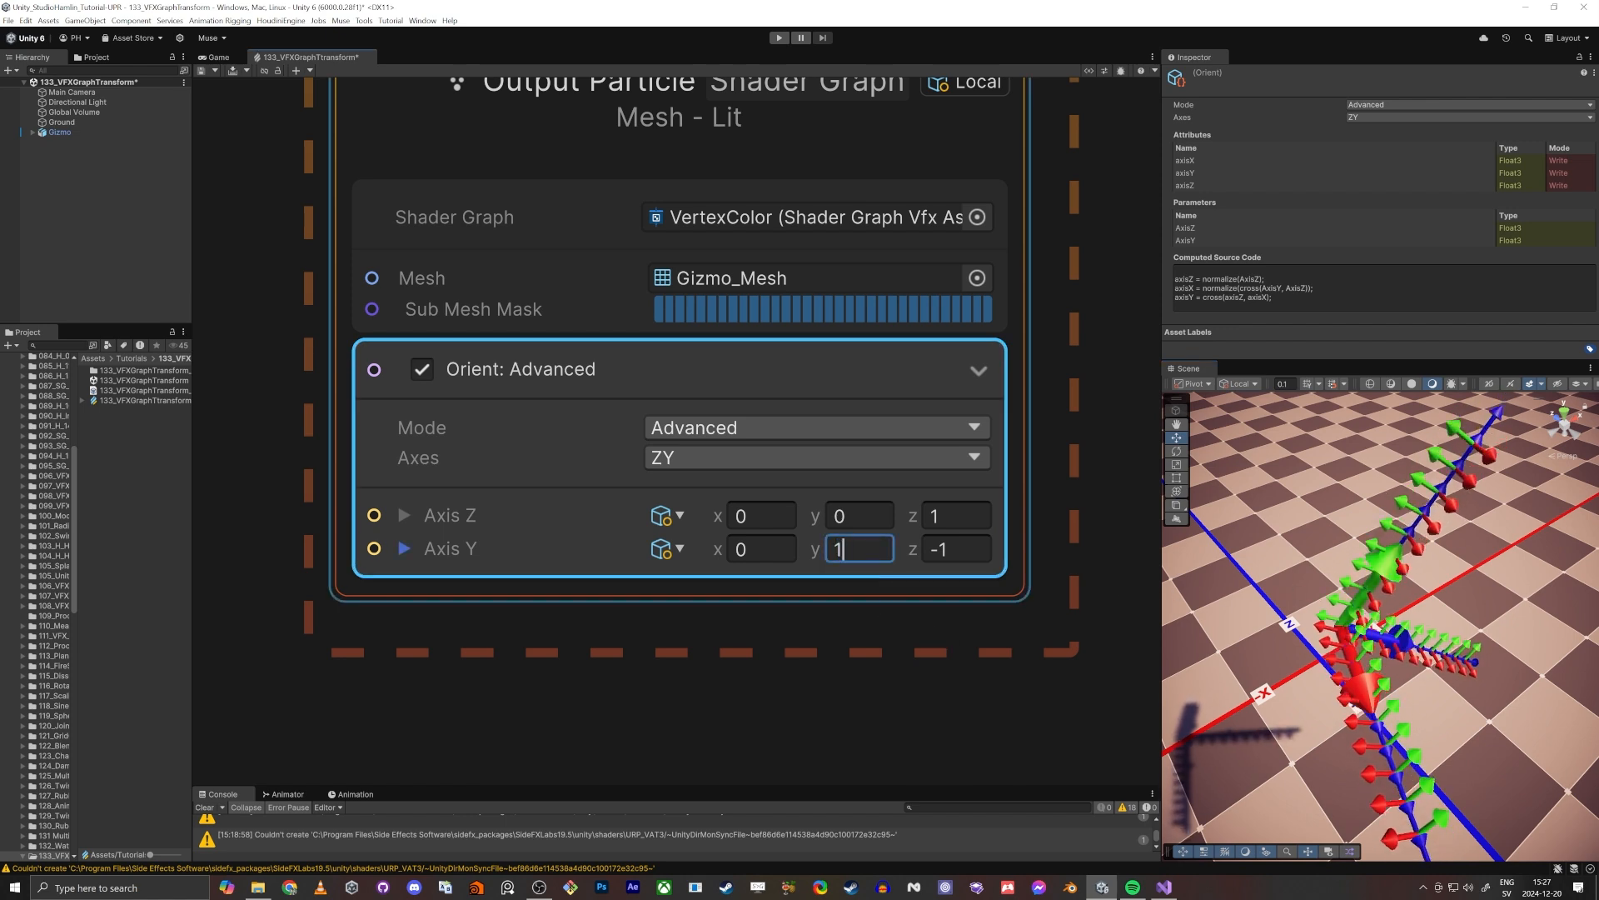
{"action": "key", "text": "Tab"}
{"action": "type", "text": "0"}
{"action": "left_click", "coordinate": [1120, 612]}
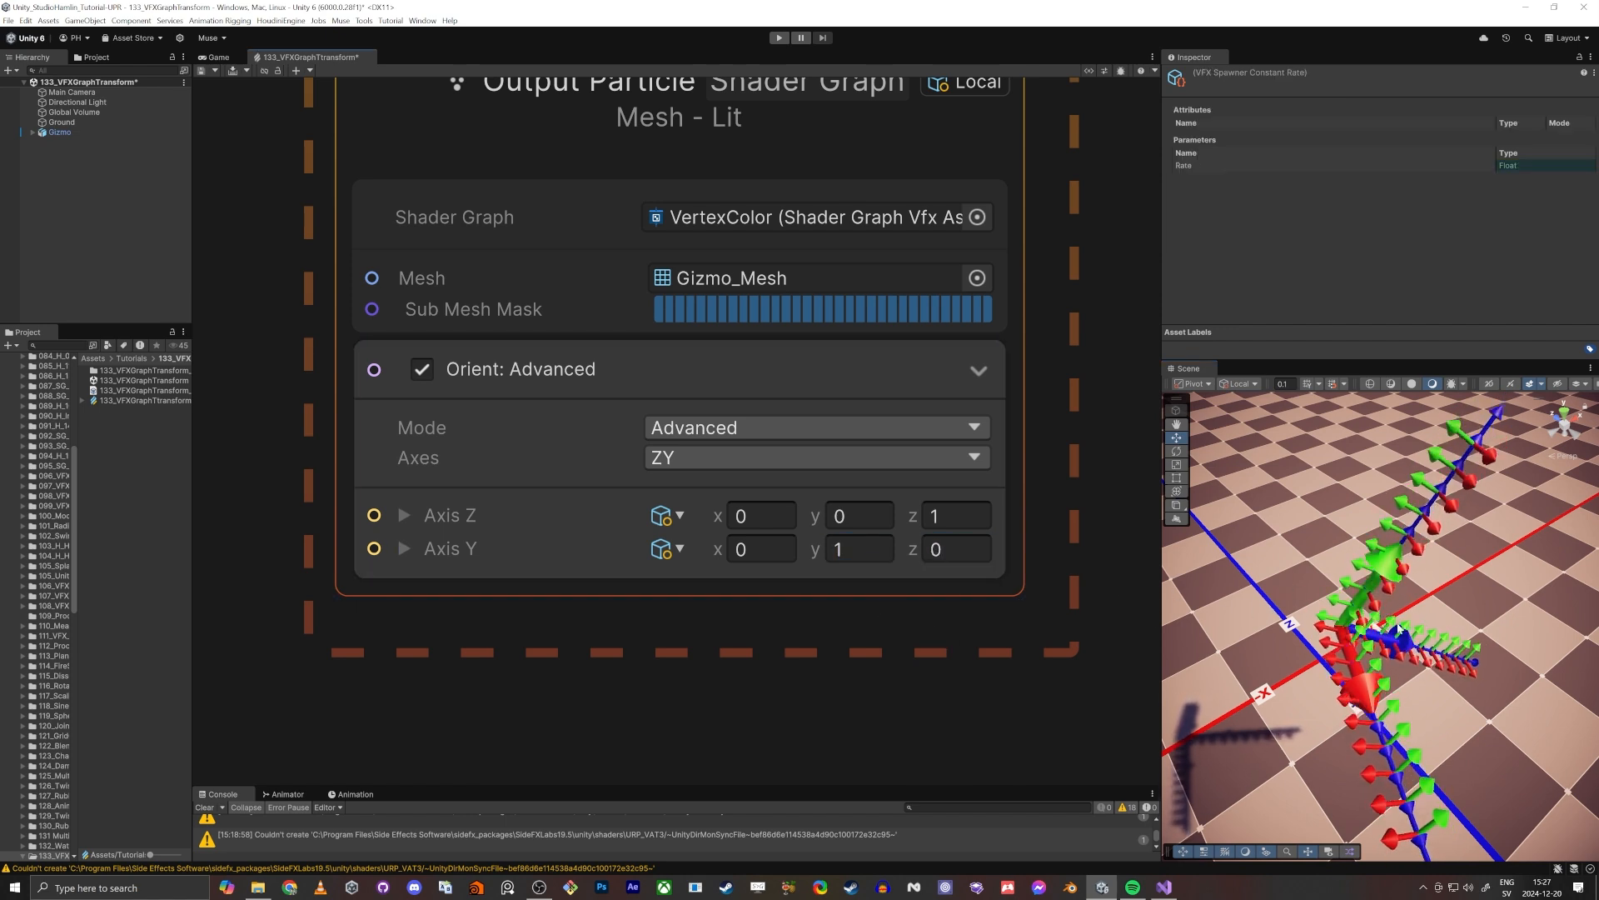
{"action": "left_click_drag", "start_coordinate": [1399, 629], "coordinate": [1346, 660], "text": "alt"}
Step: Save the graph and duplicate the whole three-system setup, including its shared spawn context, beside the original
{"action": "scroll", "coordinate": [897, 657], "scroll_direction": "down", "scroll_amount": 10}
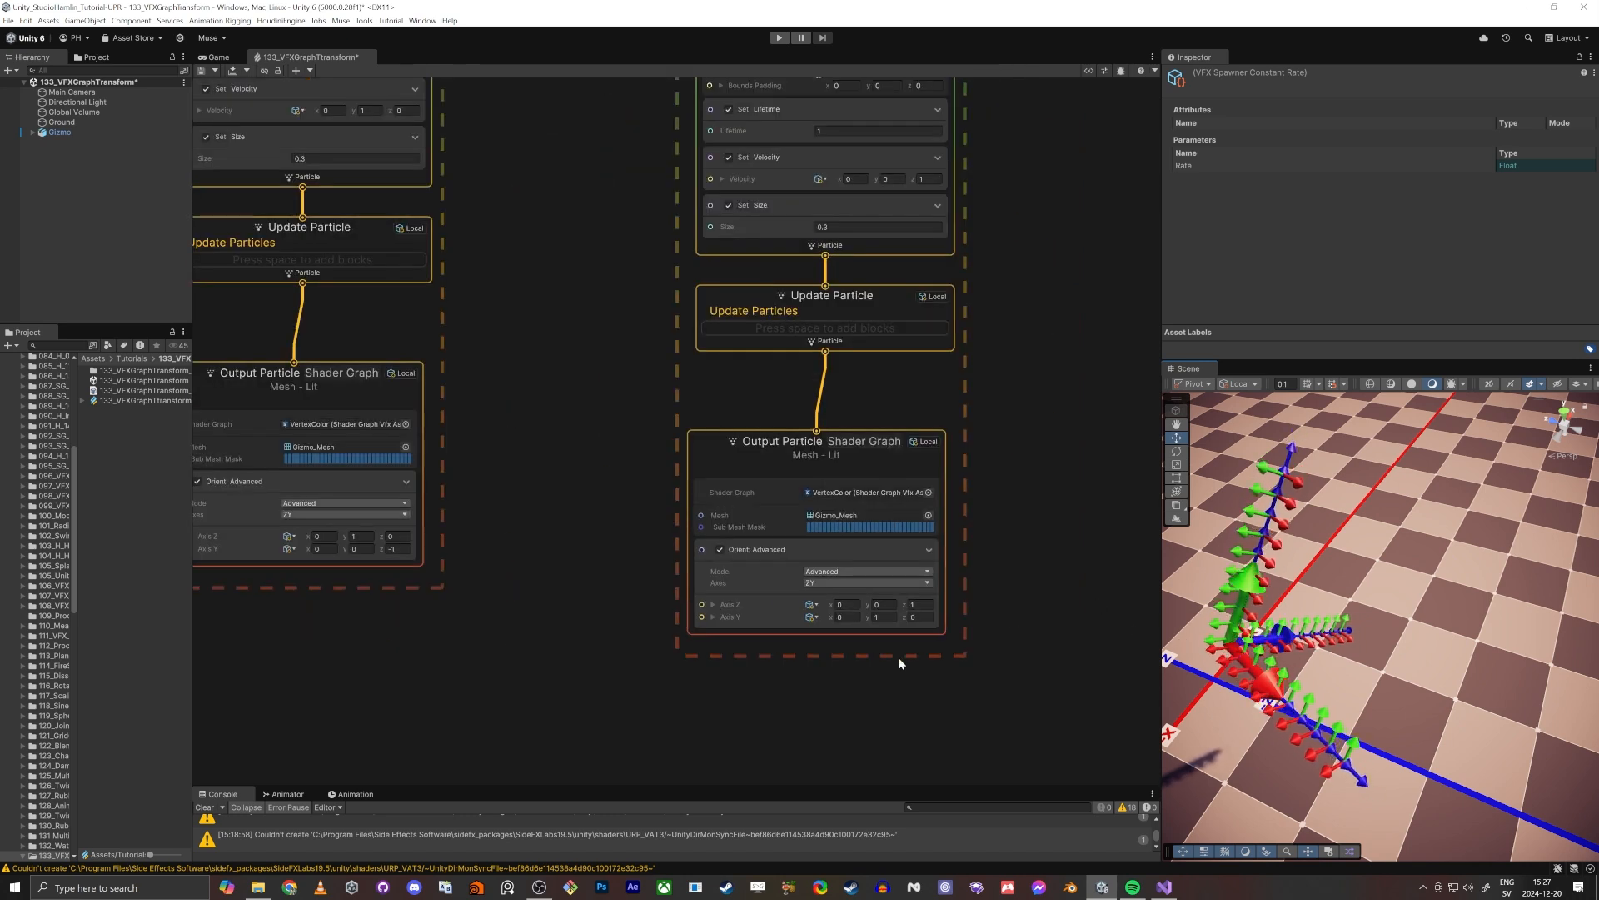
{"action": "scroll", "coordinate": [644, 653], "scroll_direction": "down", "scroll_amount": 4}
{"action": "middle_click_drag", "start_coordinate": [580, 624], "coordinate": [657, 541]}
{"action": "left_click_drag", "start_coordinate": [532, 341], "coordinate": [915, 556]}
{"action": "middle_click_drag", "start_coordinate": [998, 540], "coordinate": [837, 510]}
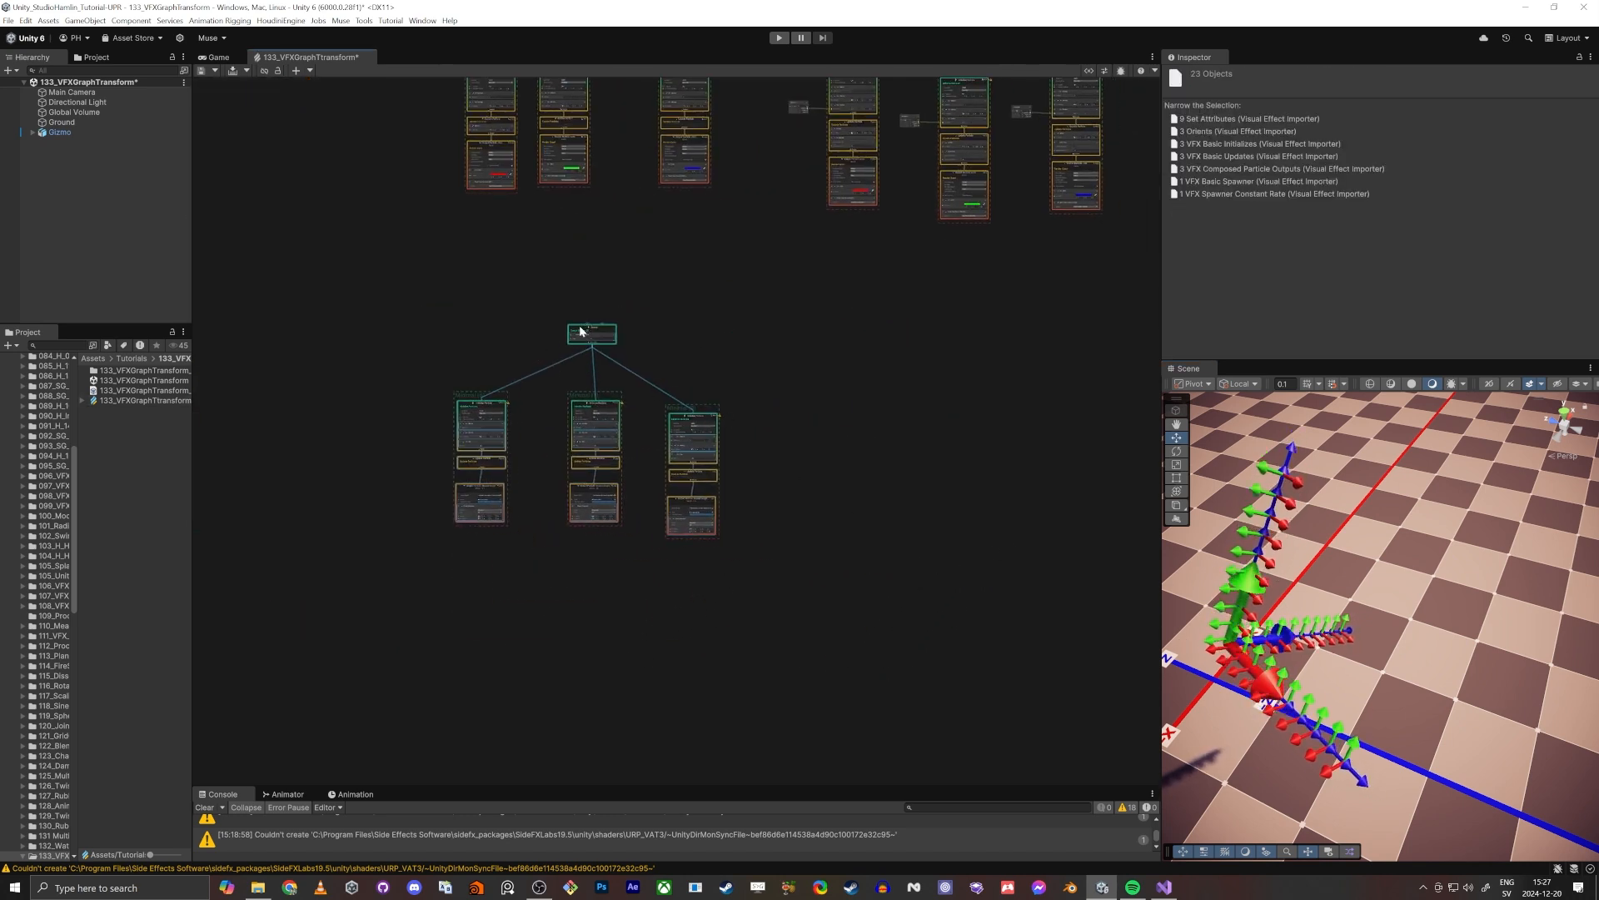
{"action": "middle_click_drag", "start_coordinate": [580, 332], "coordinate": [666, 321]}
{"action": "key", "text": "ctrl+s"}
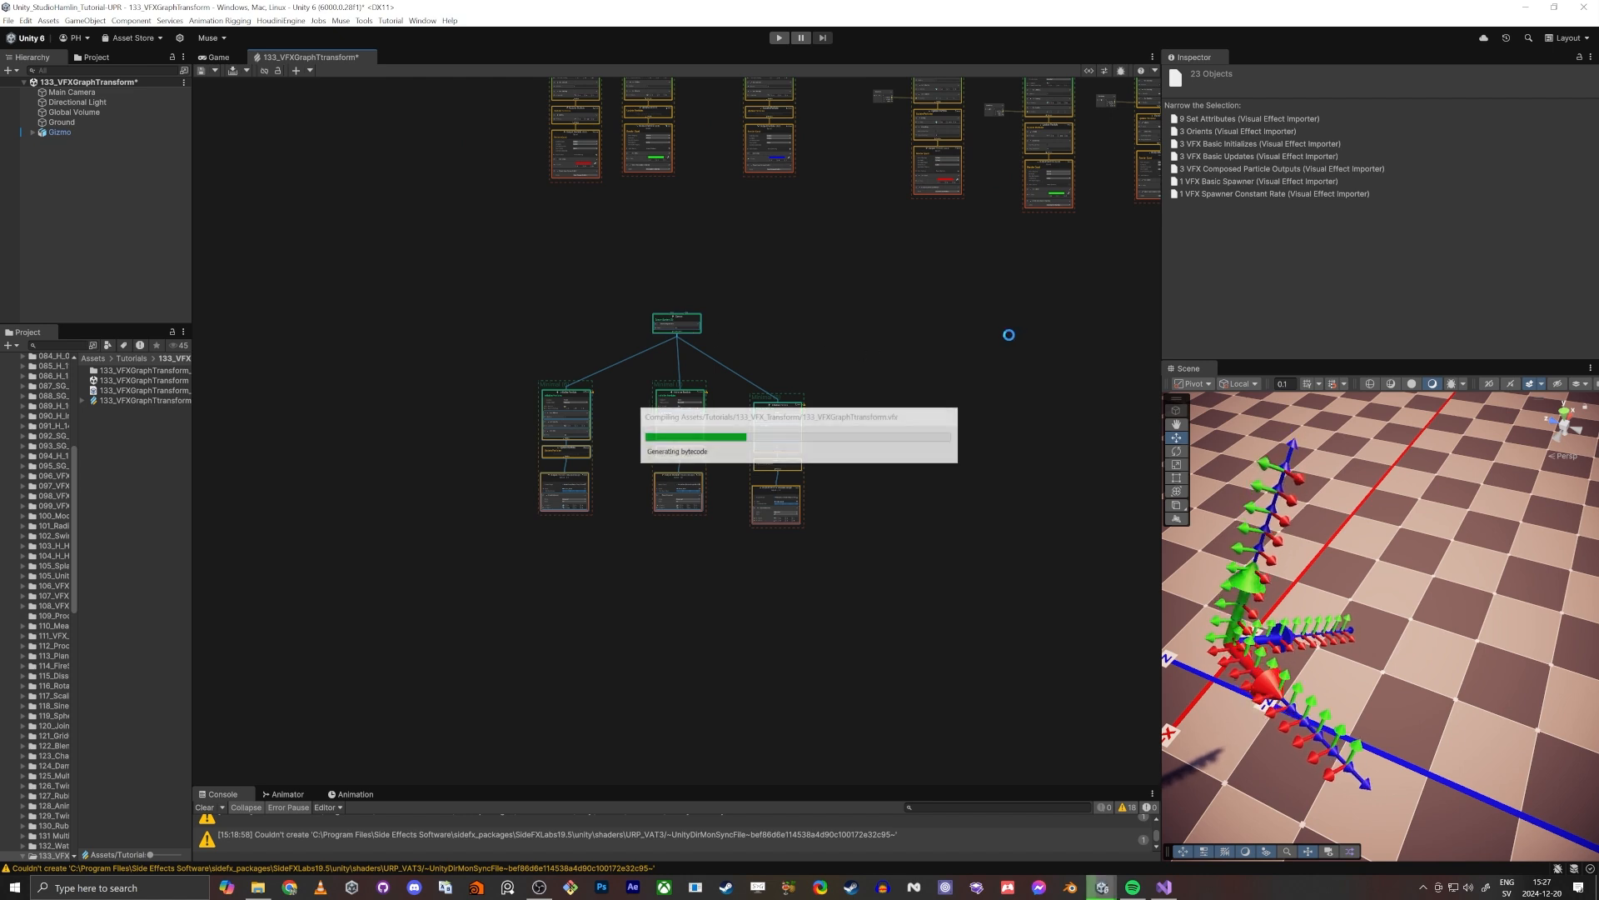
{"action": "key", "text": "ctrl+v"}
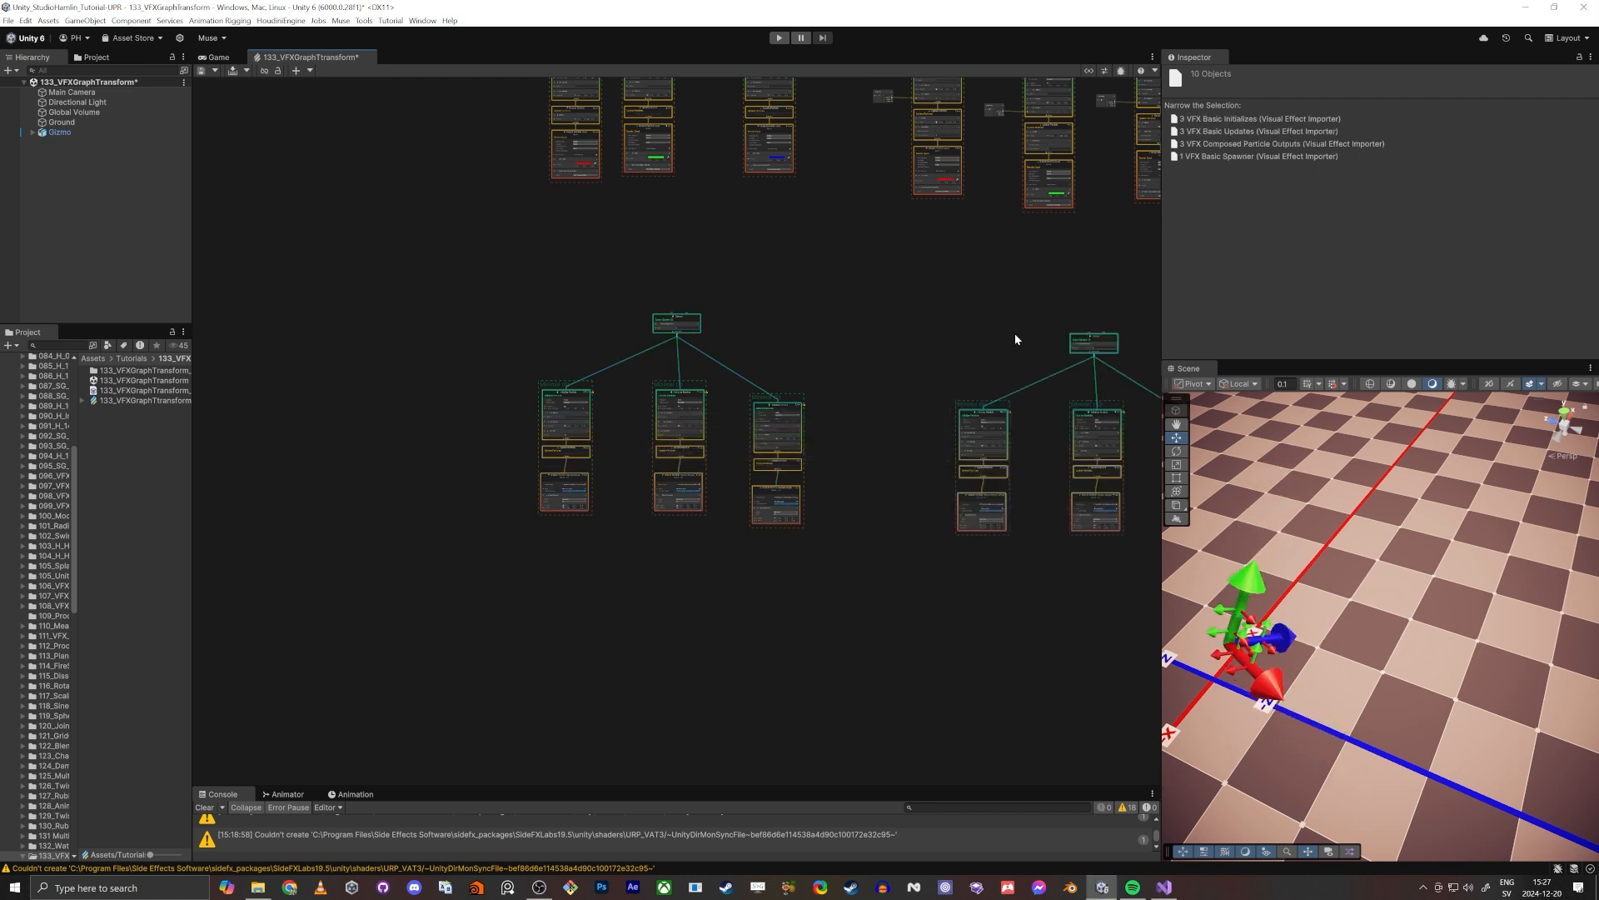
Step: Disable the Constant Spawn Rate block in the original setup's Spawn System (2)
{"action": "middle_click_drag", "start_coordinate": [1011, 357], "coordinate": [613, 384]}
{"action": "scroll", "coordinate": [316, 358], "scroll_direction": "up", "scroll_amount": 8}
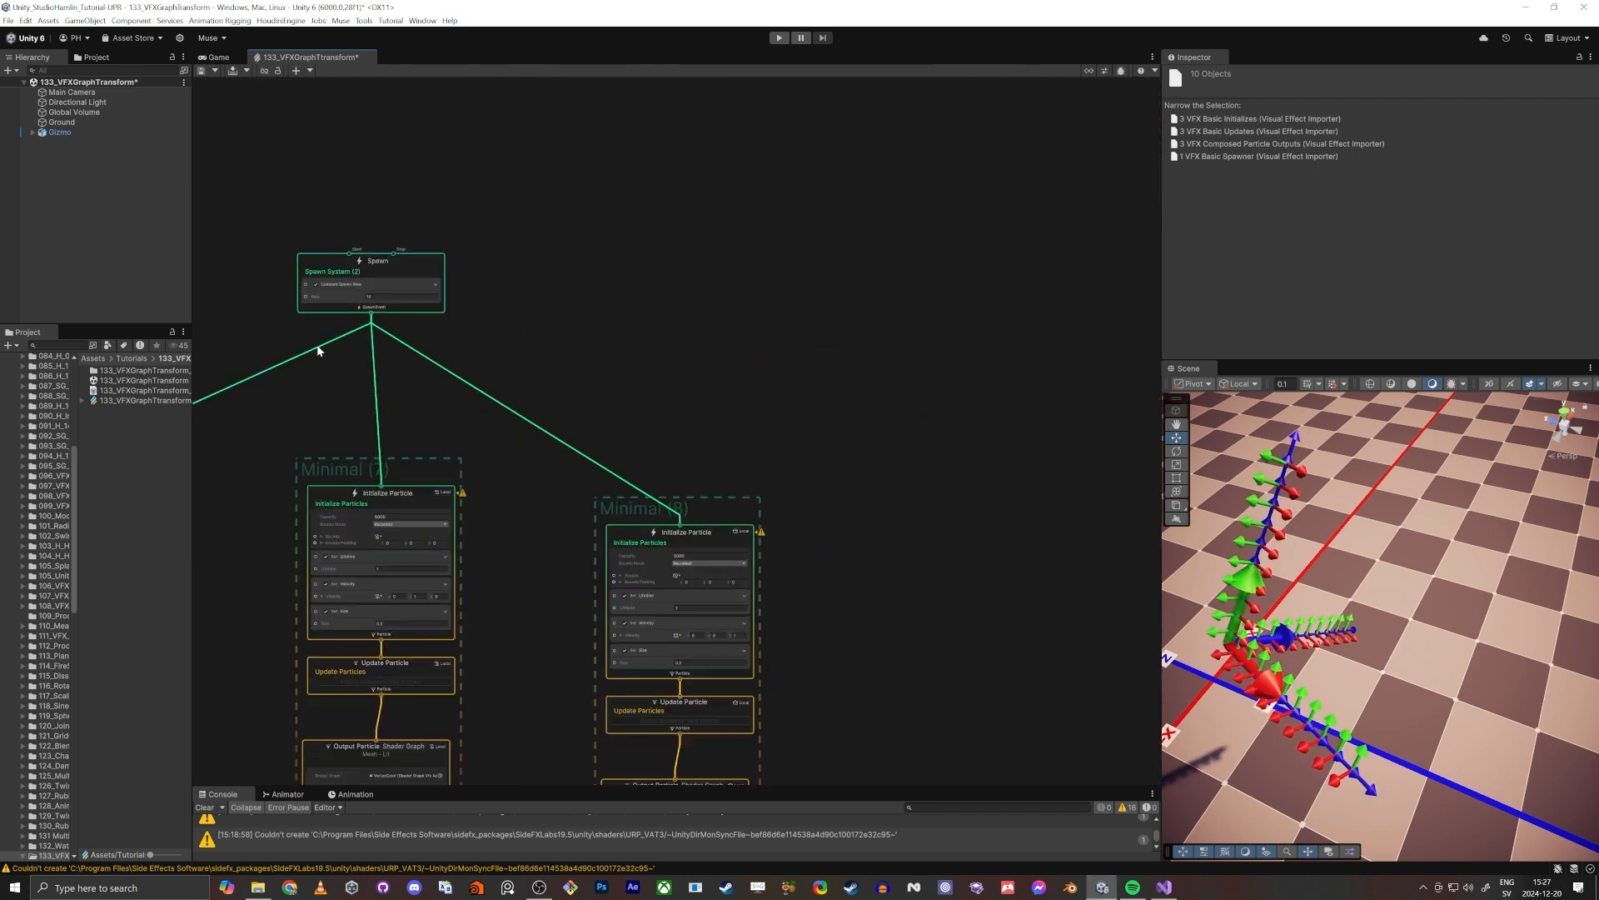
{"action": "middle_click_drag", "start_coordinate": [250, 300], "coordinate": [464, 402]}
{"action": "scroll", "coordinate": [464, 402], "scroll_direction": "up", "scroll_amount": 9}
{"action": "left_click", "coordinate": [703, 375]}
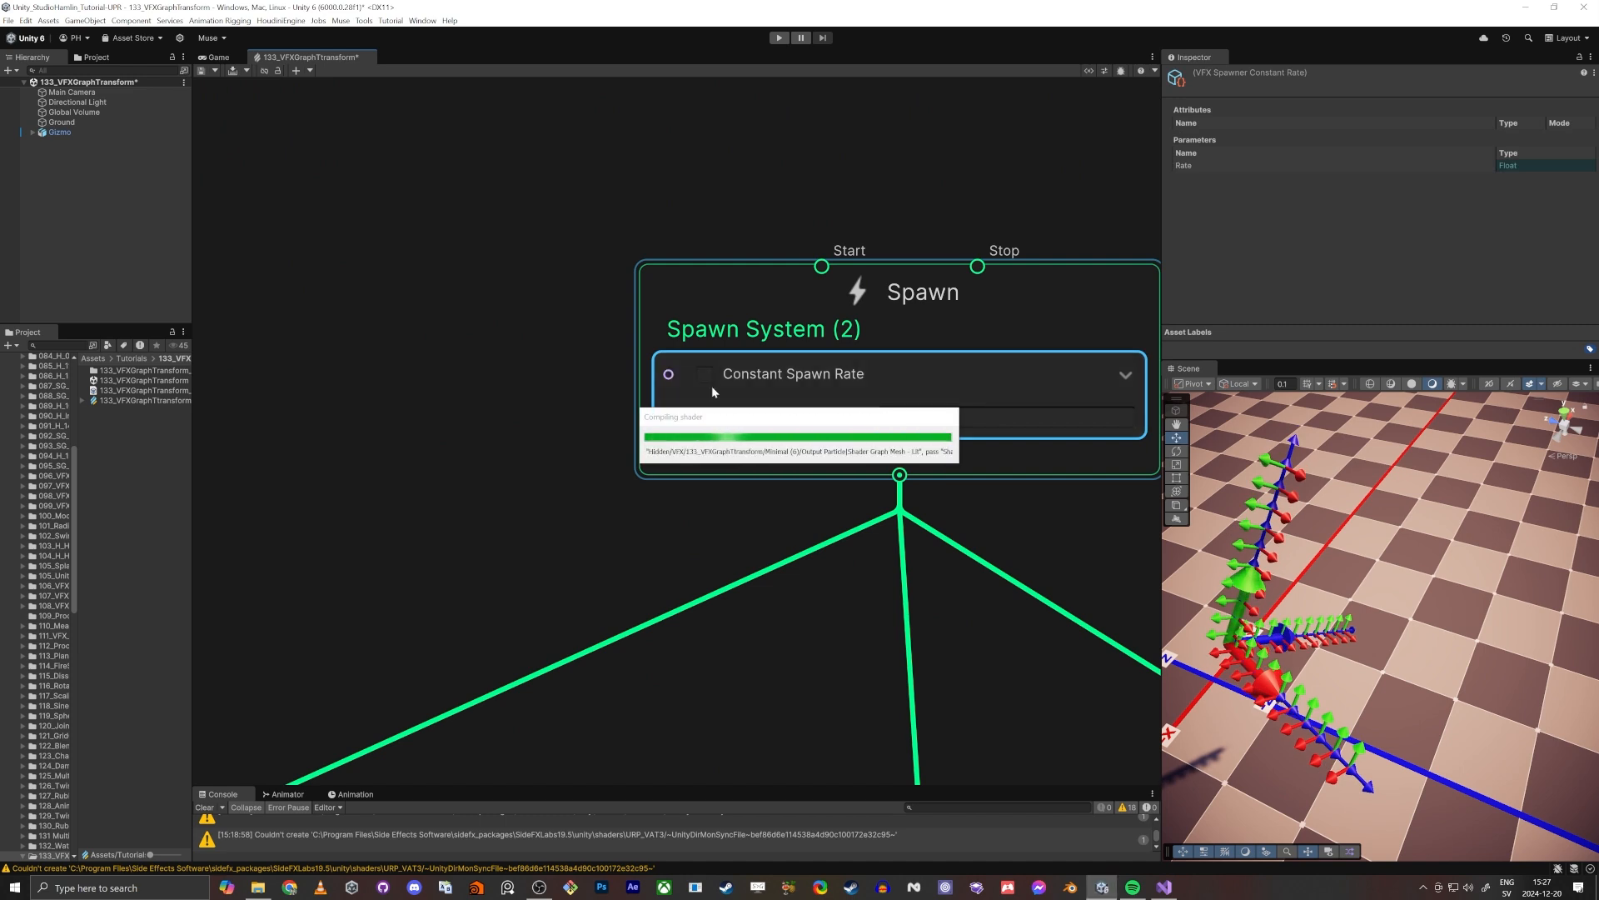
Step: Delete the Y-axis and Z-axis systems from the copied setup, keeping Minimal (9) connected to Spawn System (3)
{"action": "scroll", "coordinate": [691, 478], "scroll_direction": "down", "scroll_amount": 6}
{"action": "middle_click_drag", "start_coordinate": [997, 550], "coordinate": [281, 489]}
{"action": "middle_click_drag", "start_coordinate": [1046, 457], "coordinate": [444, 338]}
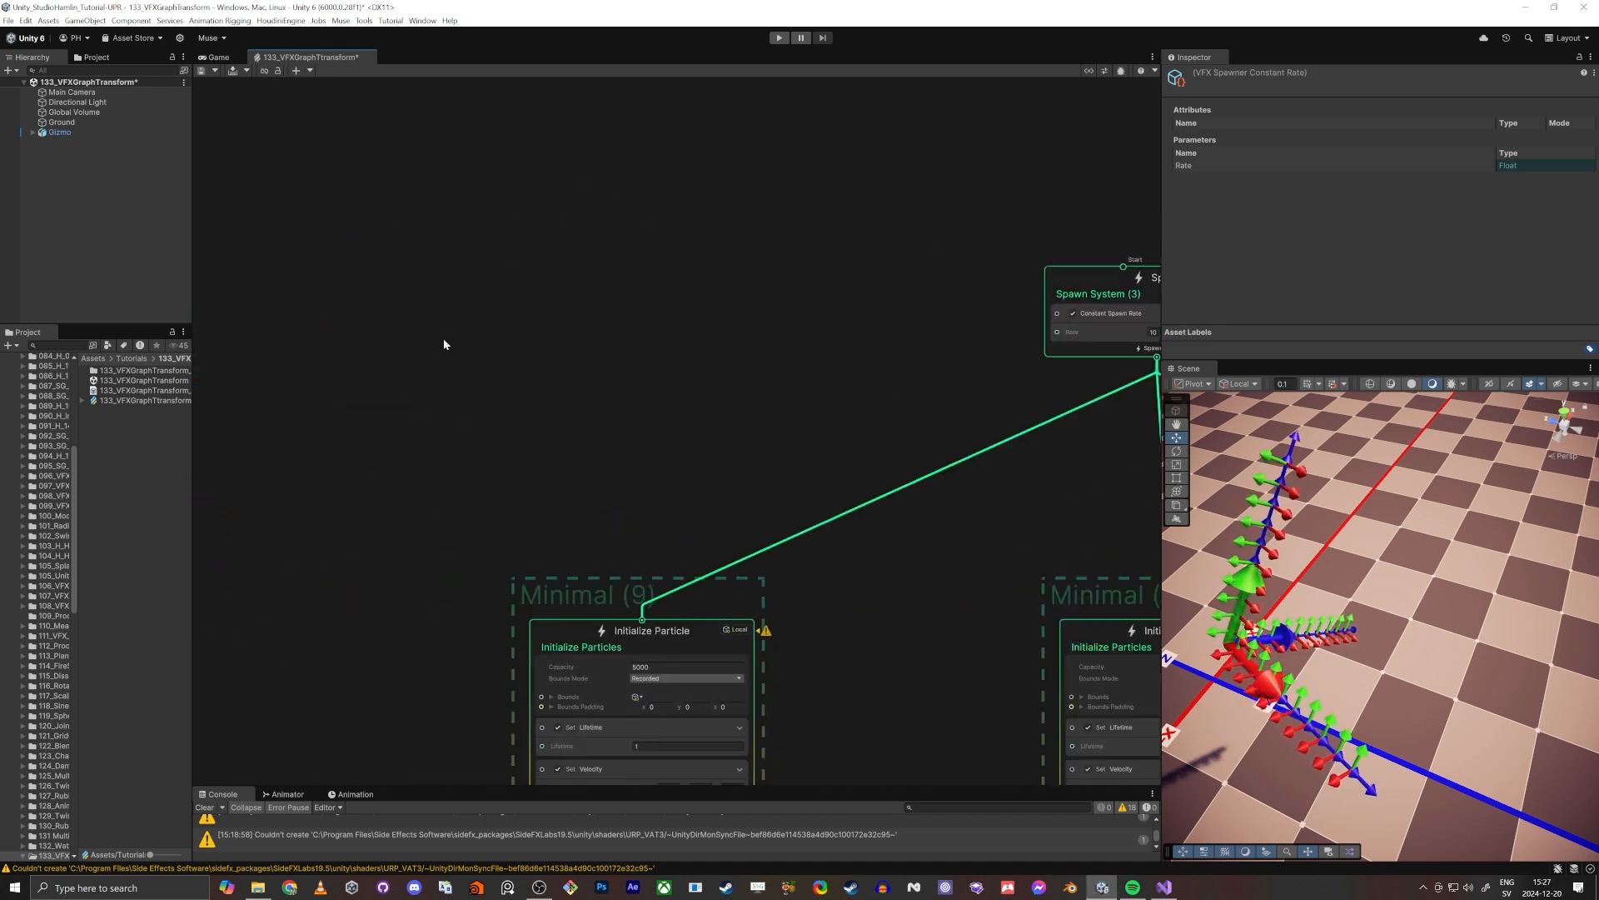
{"action": "middle_click_drag", "start_coordinate": [979, 379], "coordinate": [371, 335]}
{"action": "scroll", "coordinate": [562, 268], "scroll_direction": "up", "scroll_amount": 6}
{"action": "scroll", "coordinate": [600, 400], "scroll_direction": "down", "scroll_amount": 6}
{"action": "scroll", "coordinate": [733, 471], "scroll_direction": "down", "scroll_amount": 5}
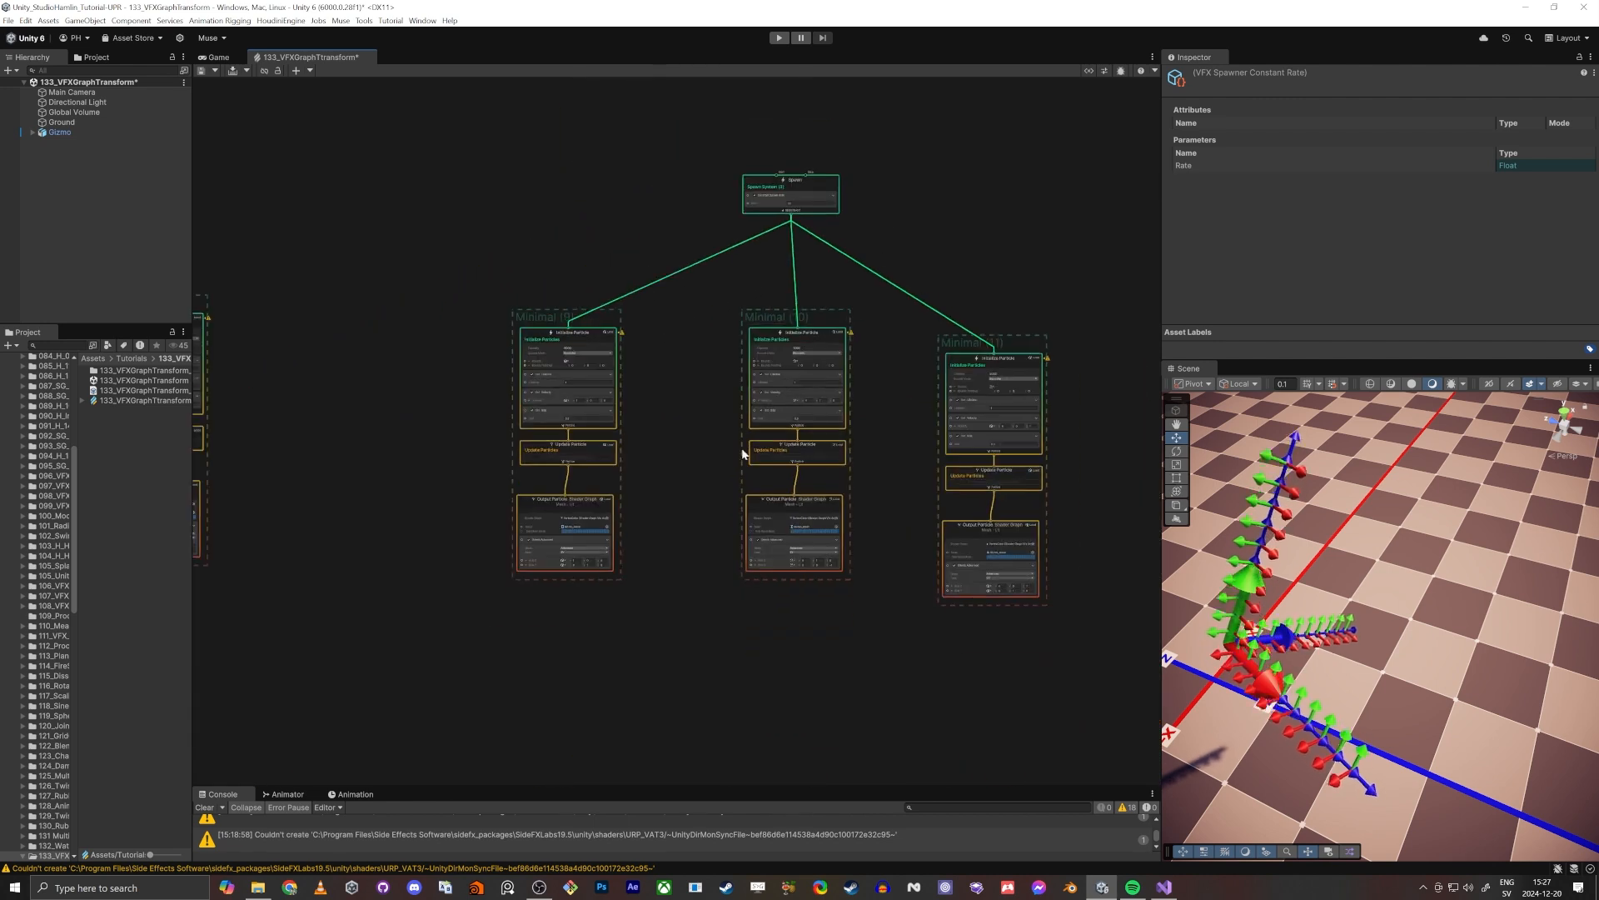
{"action": "left_click_drag", "start_coordinate": [691, 307], "coordinate": [1064, 696]}
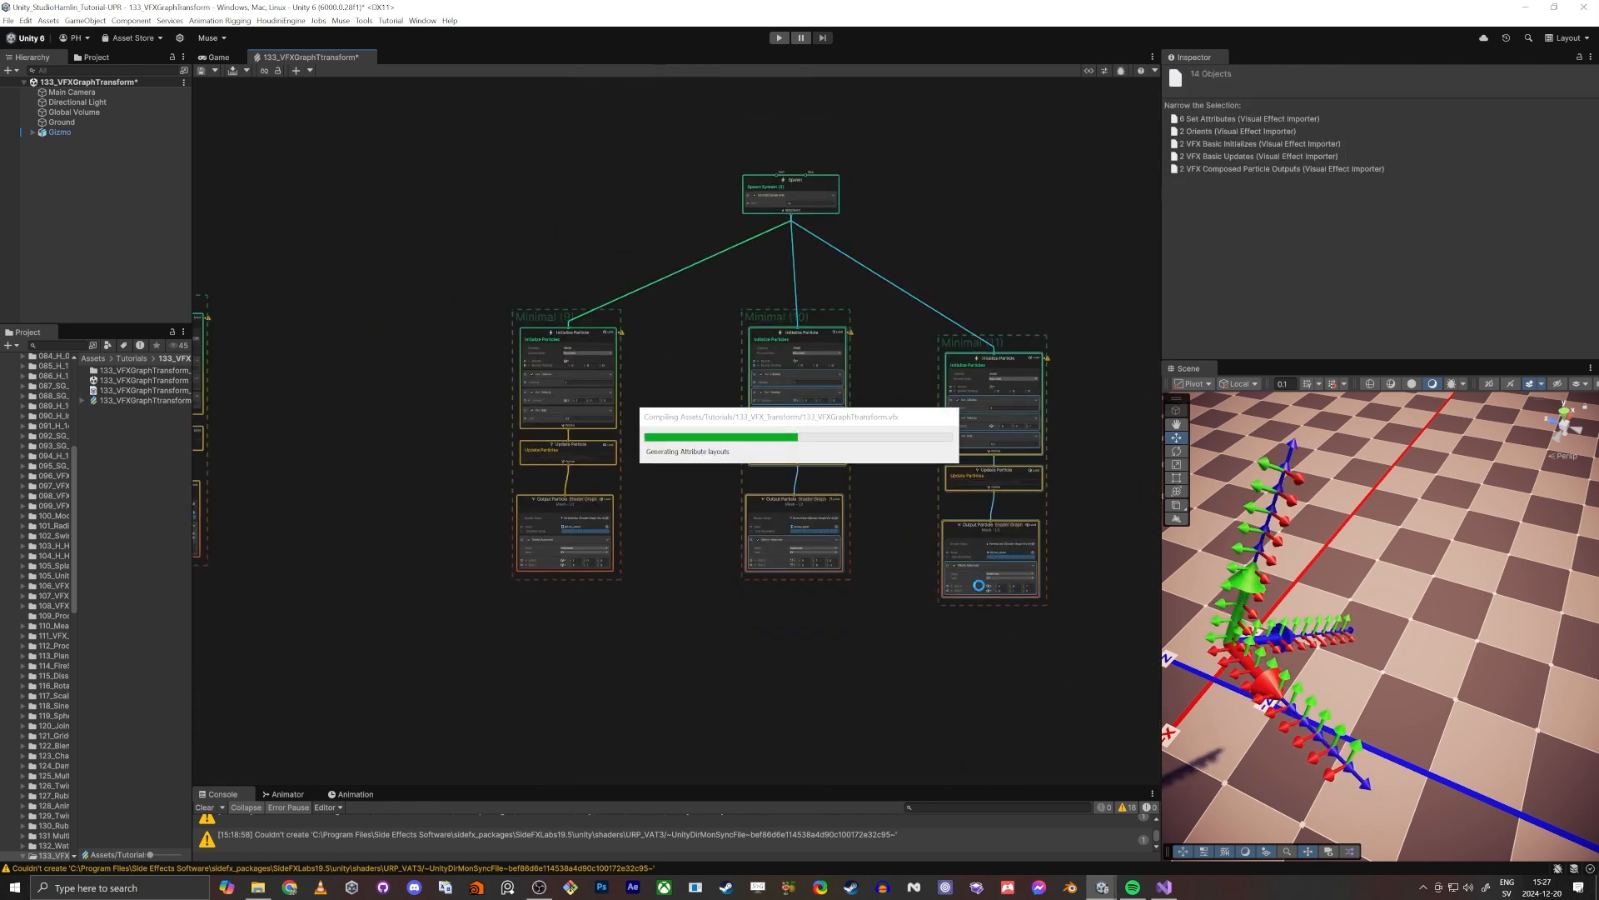
{"action": "left_click", "coordinate": [584, 538]}
Step: Switch Minimal (9)'s Initialize Particle context to World space and inspect where its particles spawn in the scene
{"action": "middle_click_drag", "start_coordinate": [677, 414], "coordinate": [919, 441]}
{"action": "scroll", "coordinate": [859, 458], "scroll_direction": "up", "scroll_amount": 8}
{"action": "left_click", "coordinate": [804, 483]}
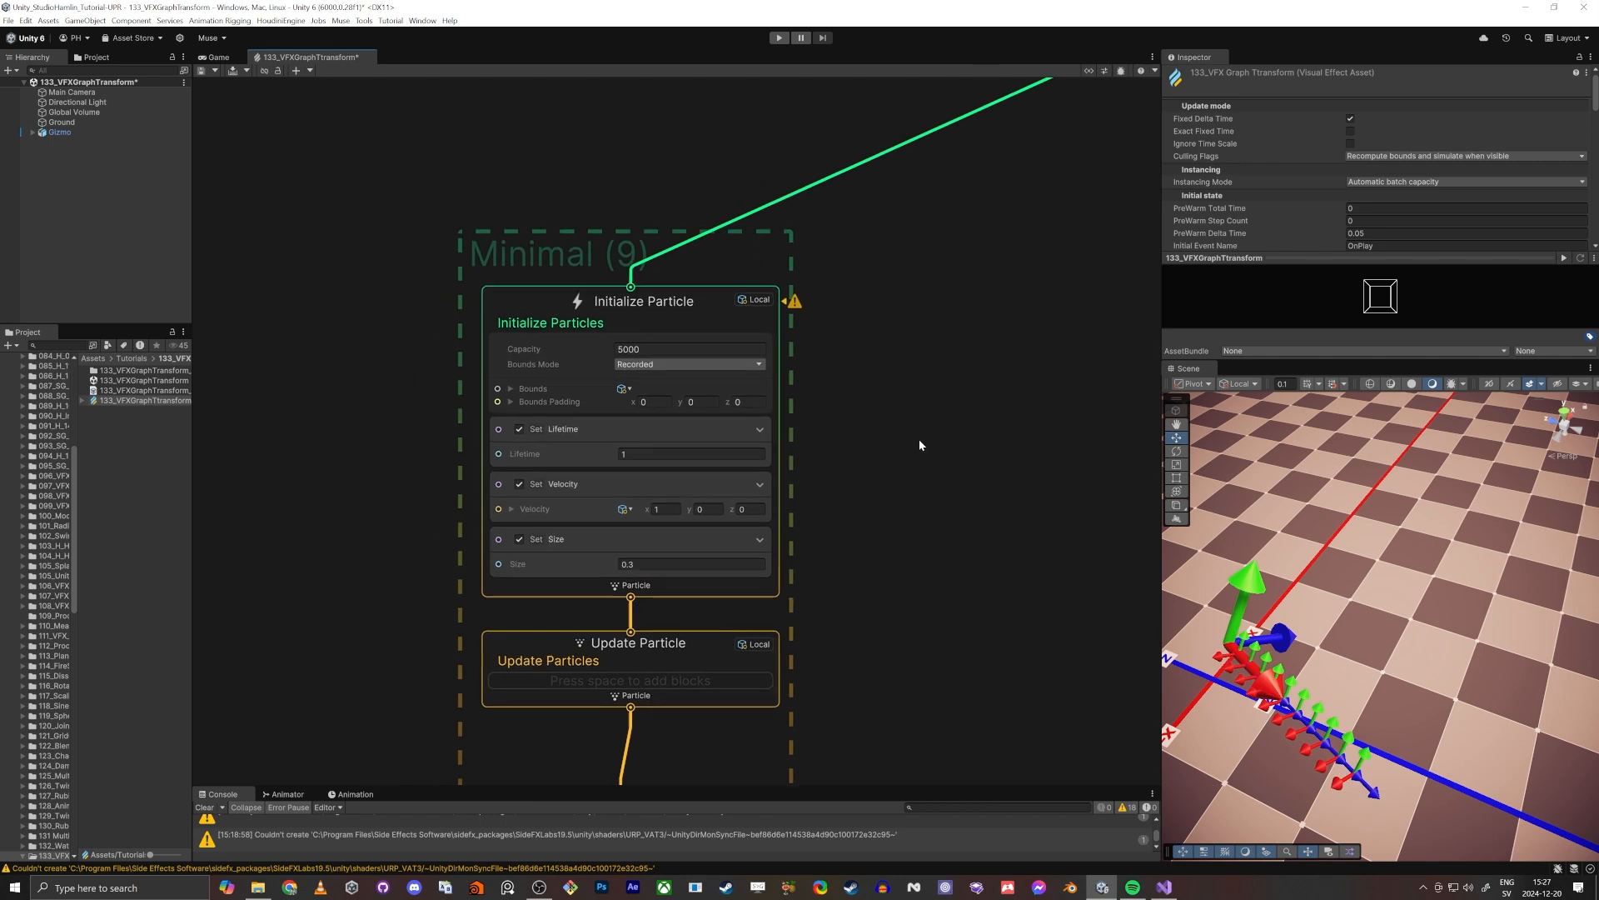
{"action": "scroll", "coordinate": [762, 304], "scroll_direction": "up", "scroll_amount": 6}
{"action": "left_click", "coordinate": [752, 304]}
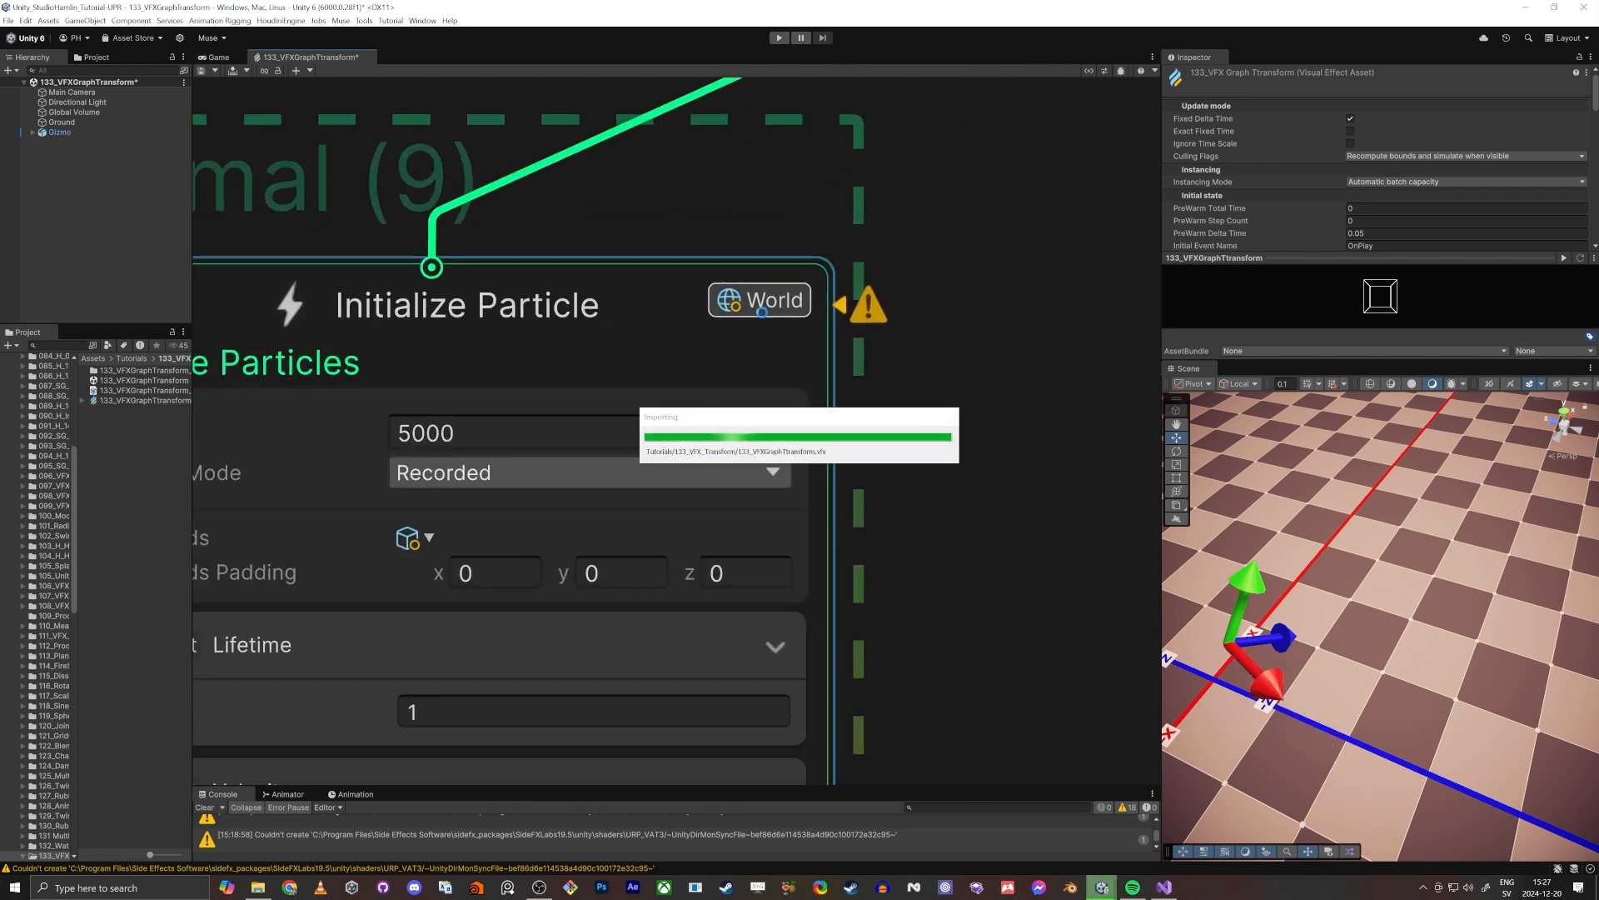
{"action": "right_click_drag", "start_coordinate": [1241, 677], "coordinate": [1430, 758]}
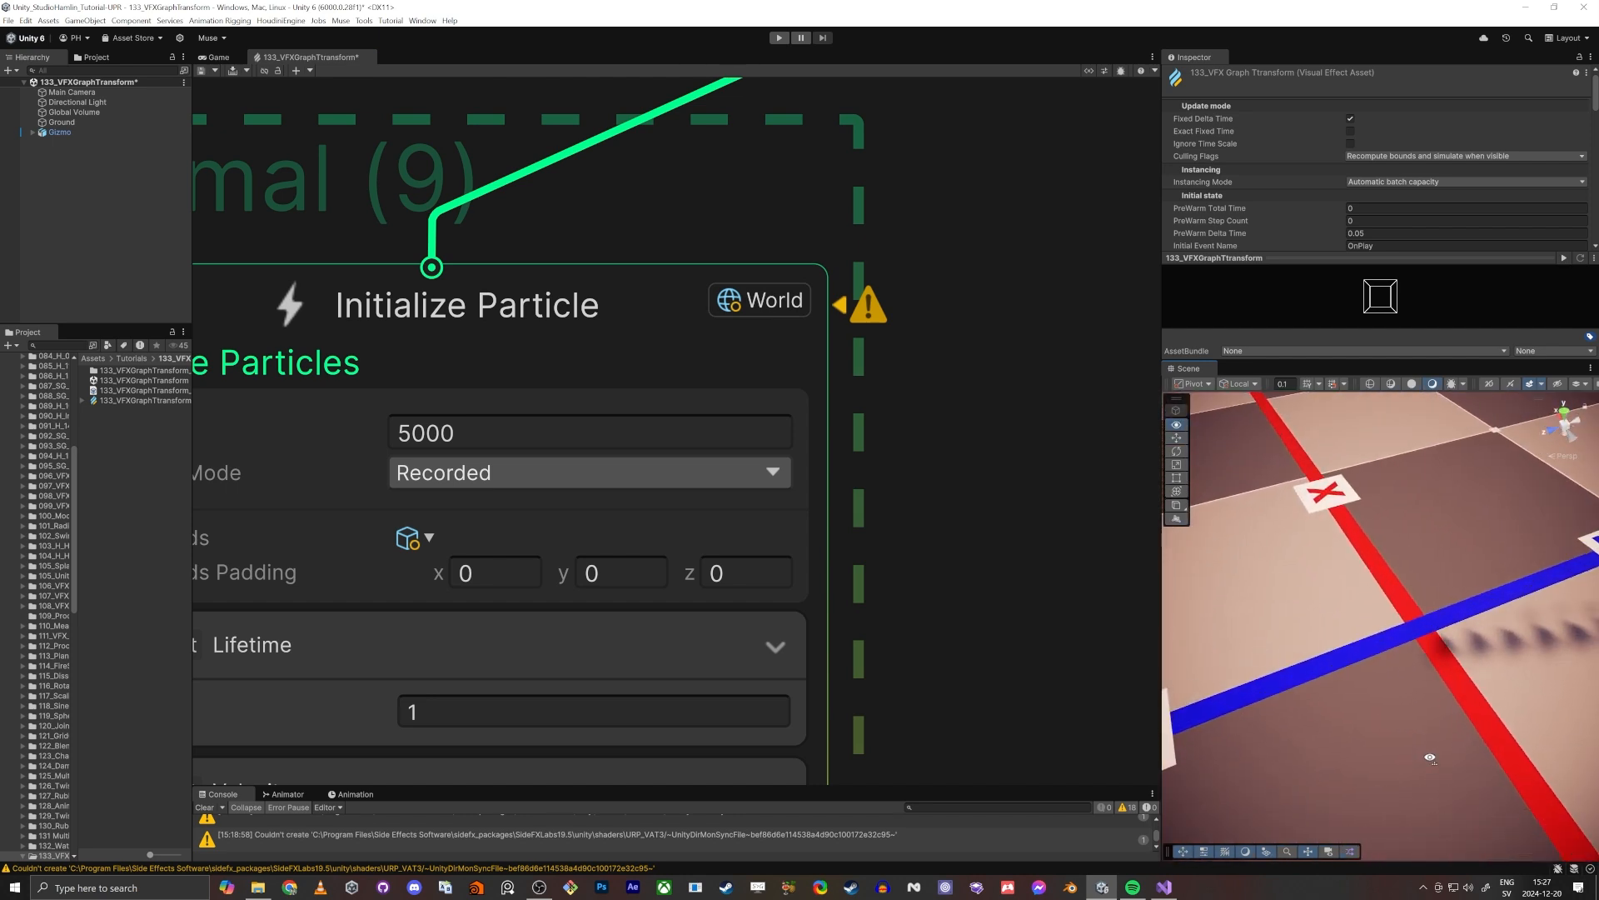
{"action": "right_click_drag", "start_coordinate": [1301, 802], "coordinate": [1478, 611]}
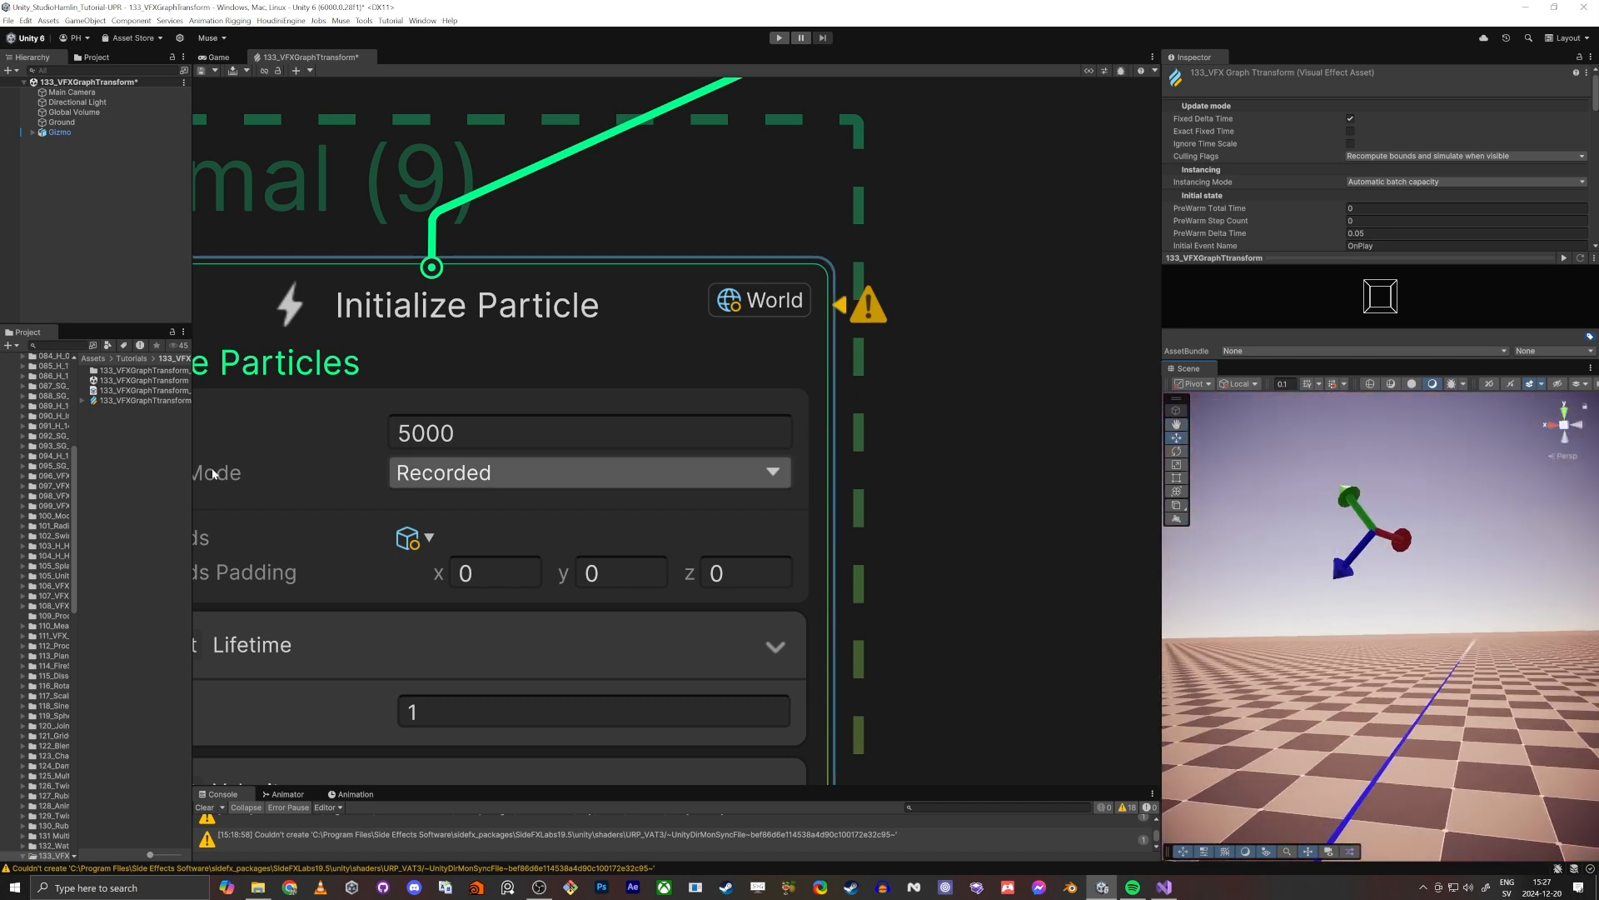
Step: Examine the Bounds and Bounds Padding settings of Minimal (9), and compare the particles' location with the gizmo object in the scene
{"action": "scroll", "coordinate": [490, 517], "scroll_direction": "down", "scroll_amount": 7}
{"action": "scroll", "coordinate": [846, 482], "scroll_direction": "up", "scroll_amount": 5}
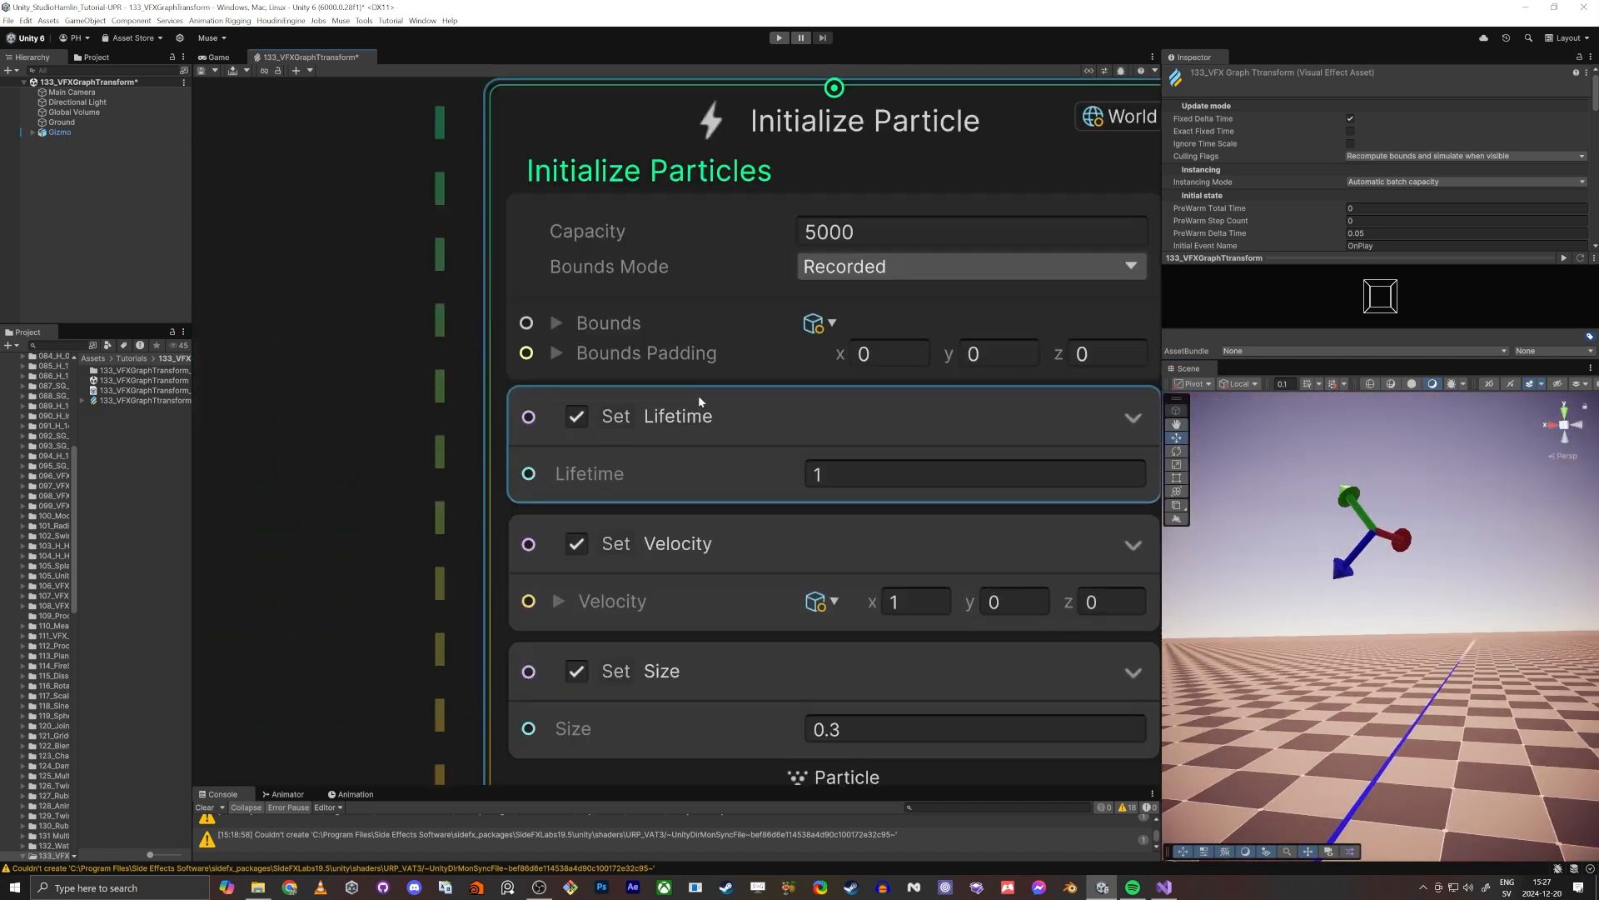
{"action": "left_click", "coordinate": [556, 354]}
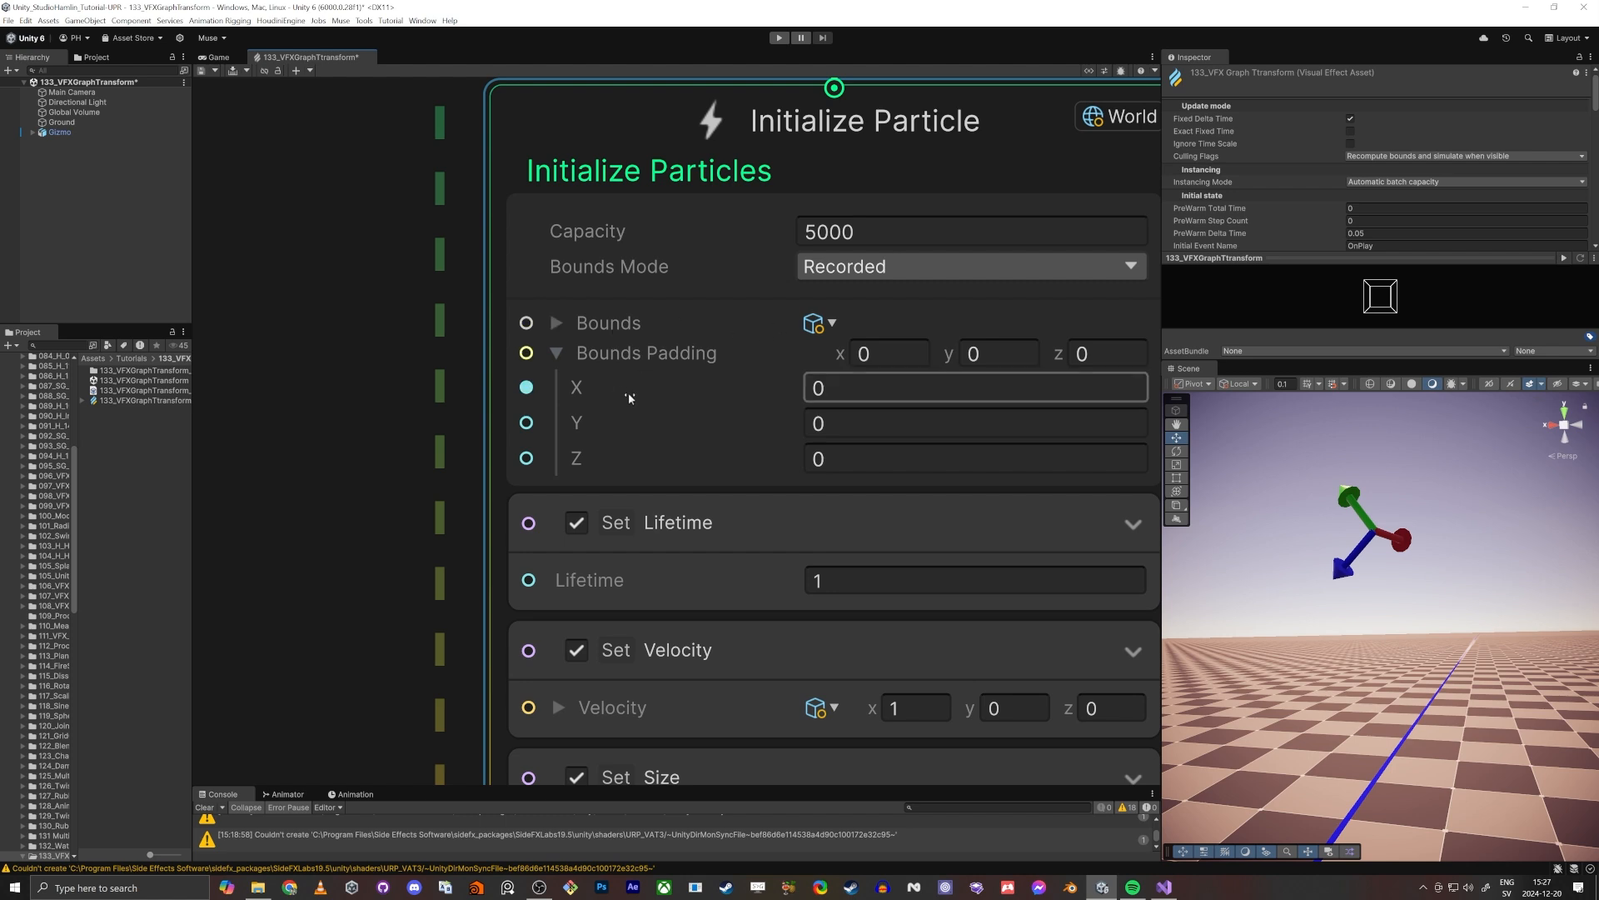
{"action": "left_click", "coordinate": [598, 397]}
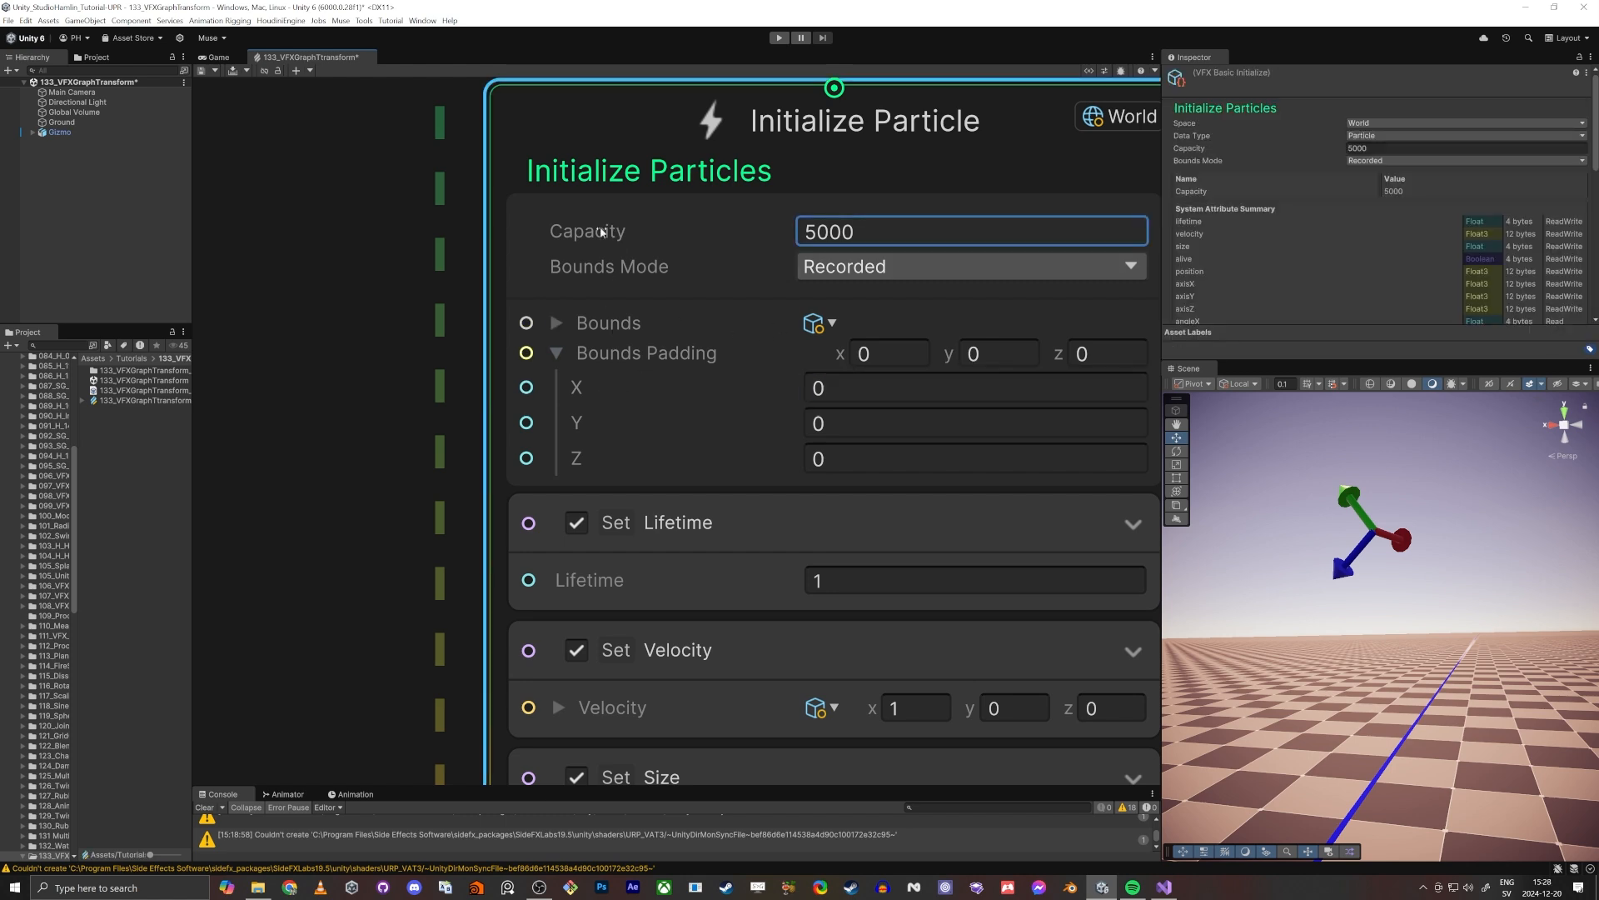
{"action": "left_click", "coordinate": [557, 324]}
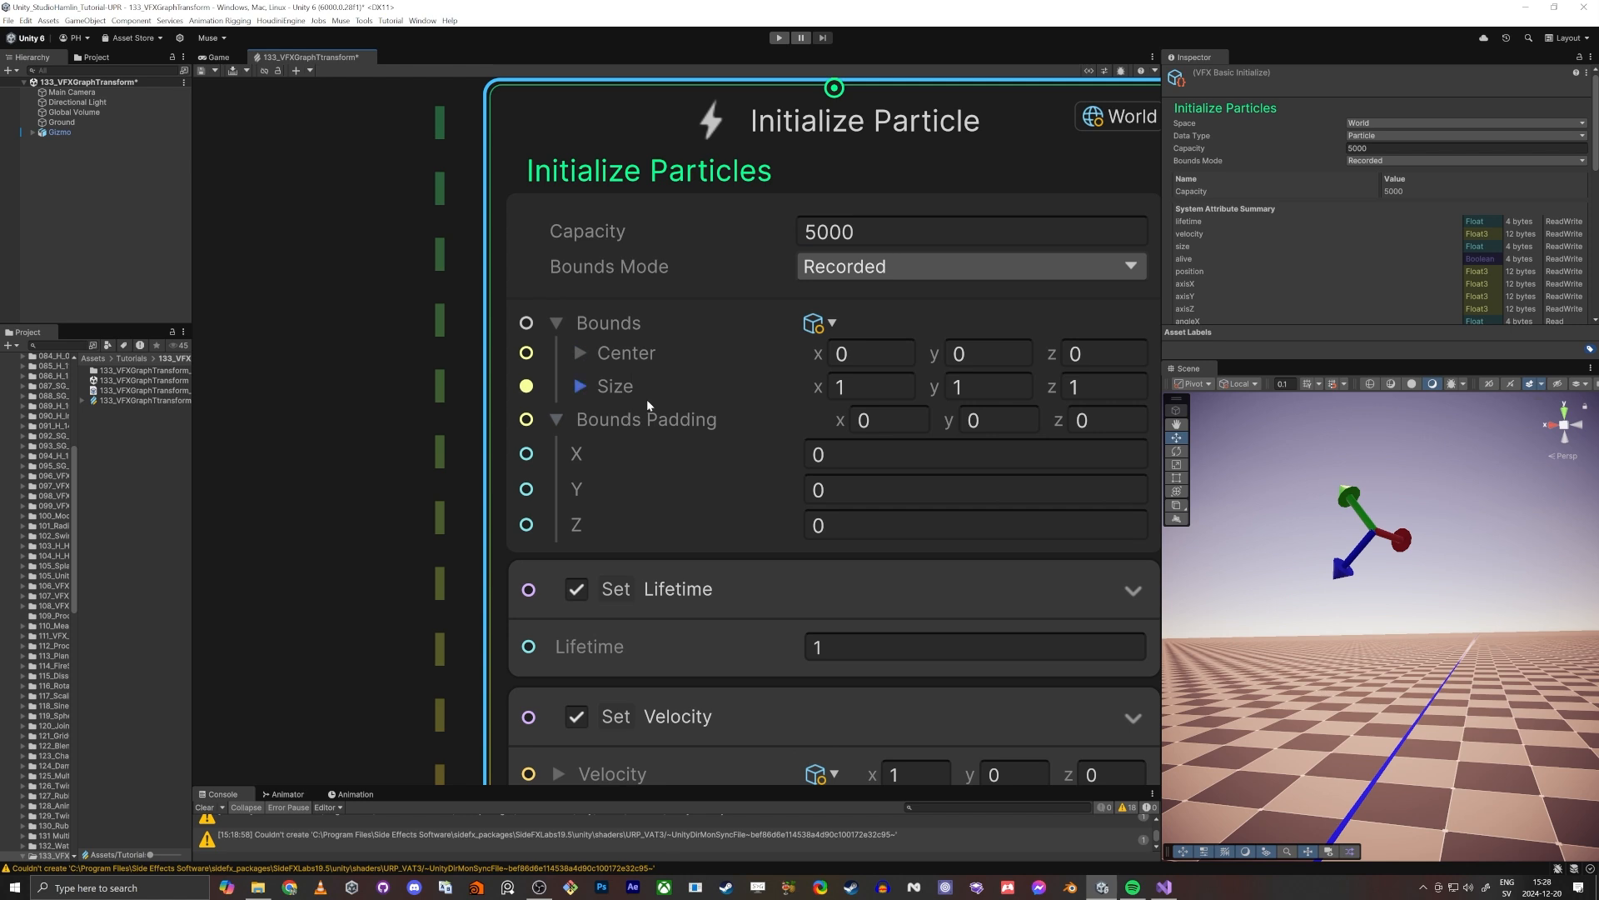
{"action": "scroll", "coordinate": [677, 389], "scroll_direction": "down", "scroll_amount": 4}
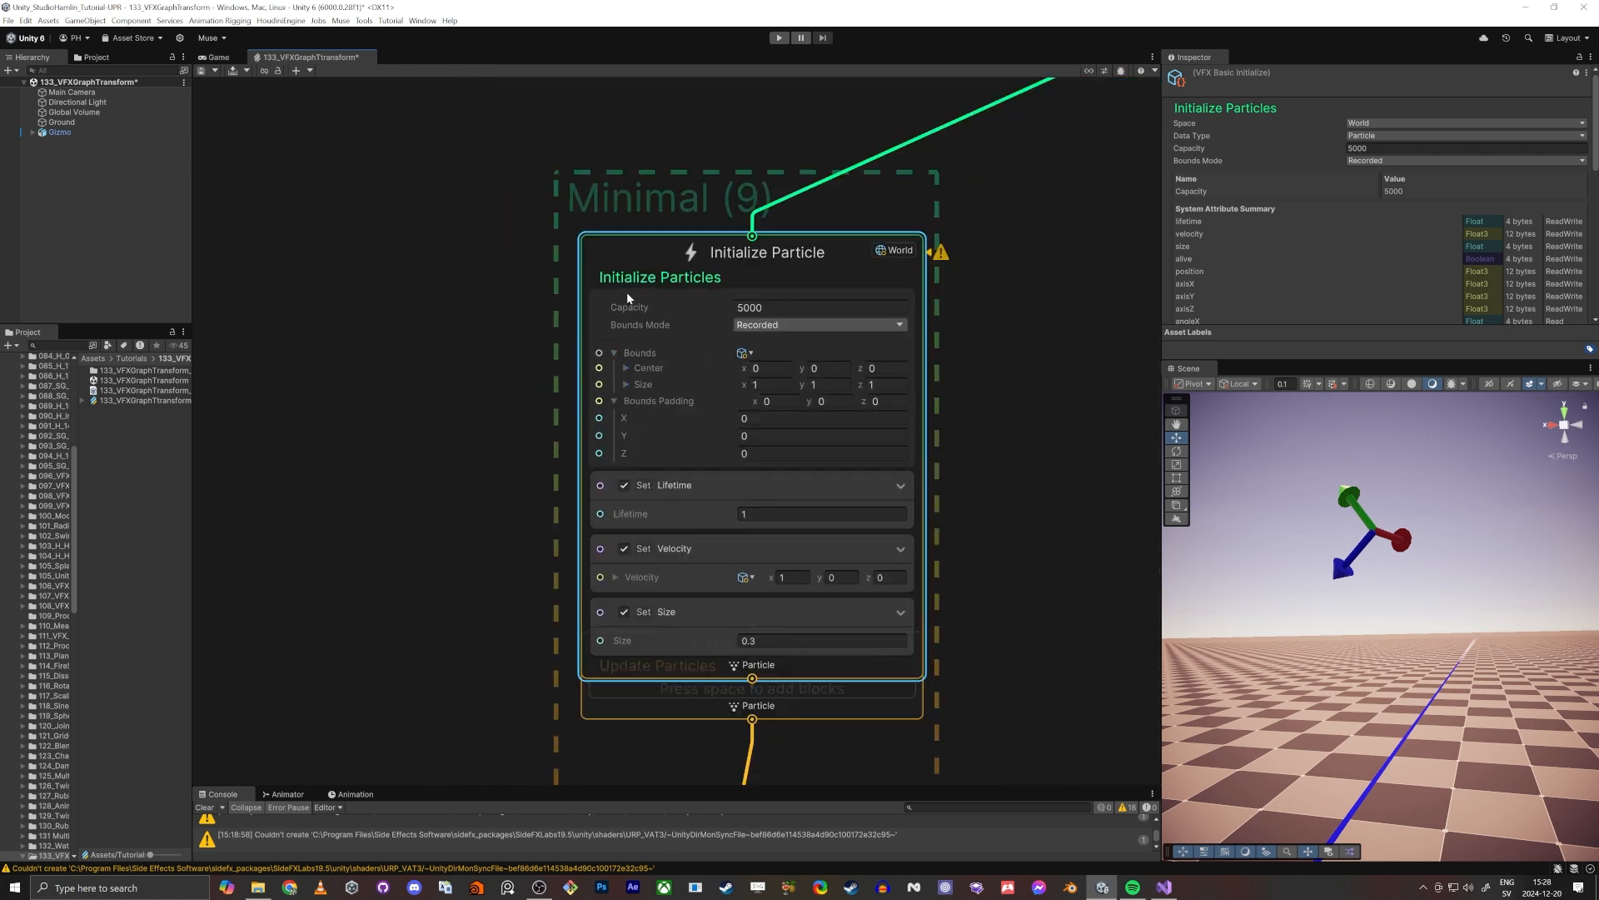
{"action": "right_click_drag", "start_coordinate": [1331, 532], "coordinate": [1324, 538]}
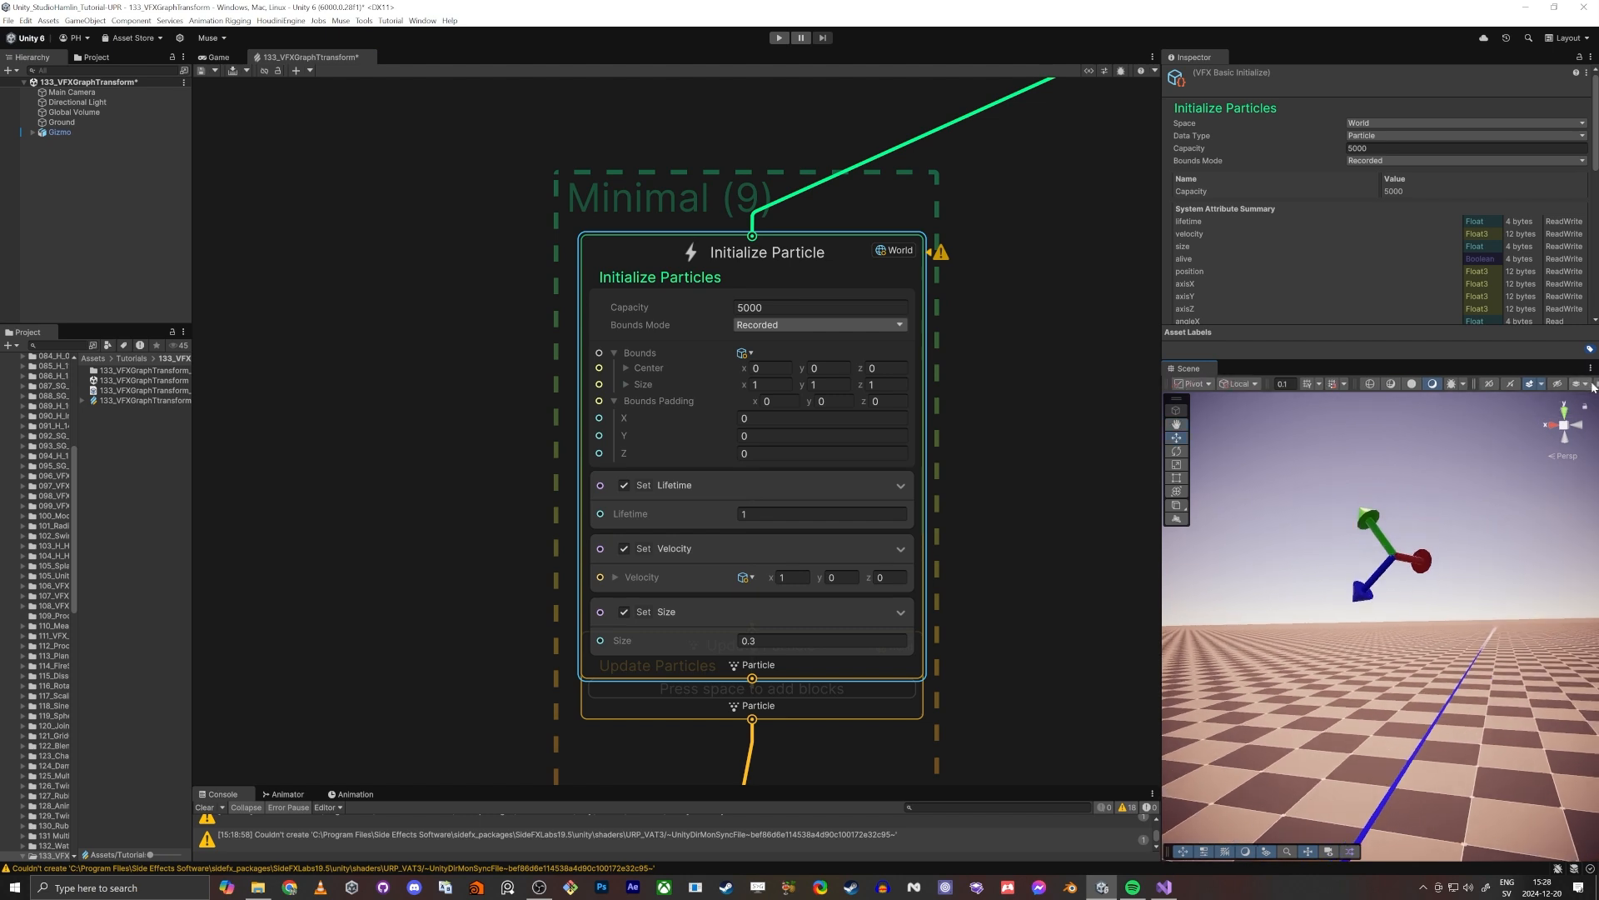
{"action": "right_click_drag", "start_coordinate": [1408, 521], "coordinate": [1366, 537]}
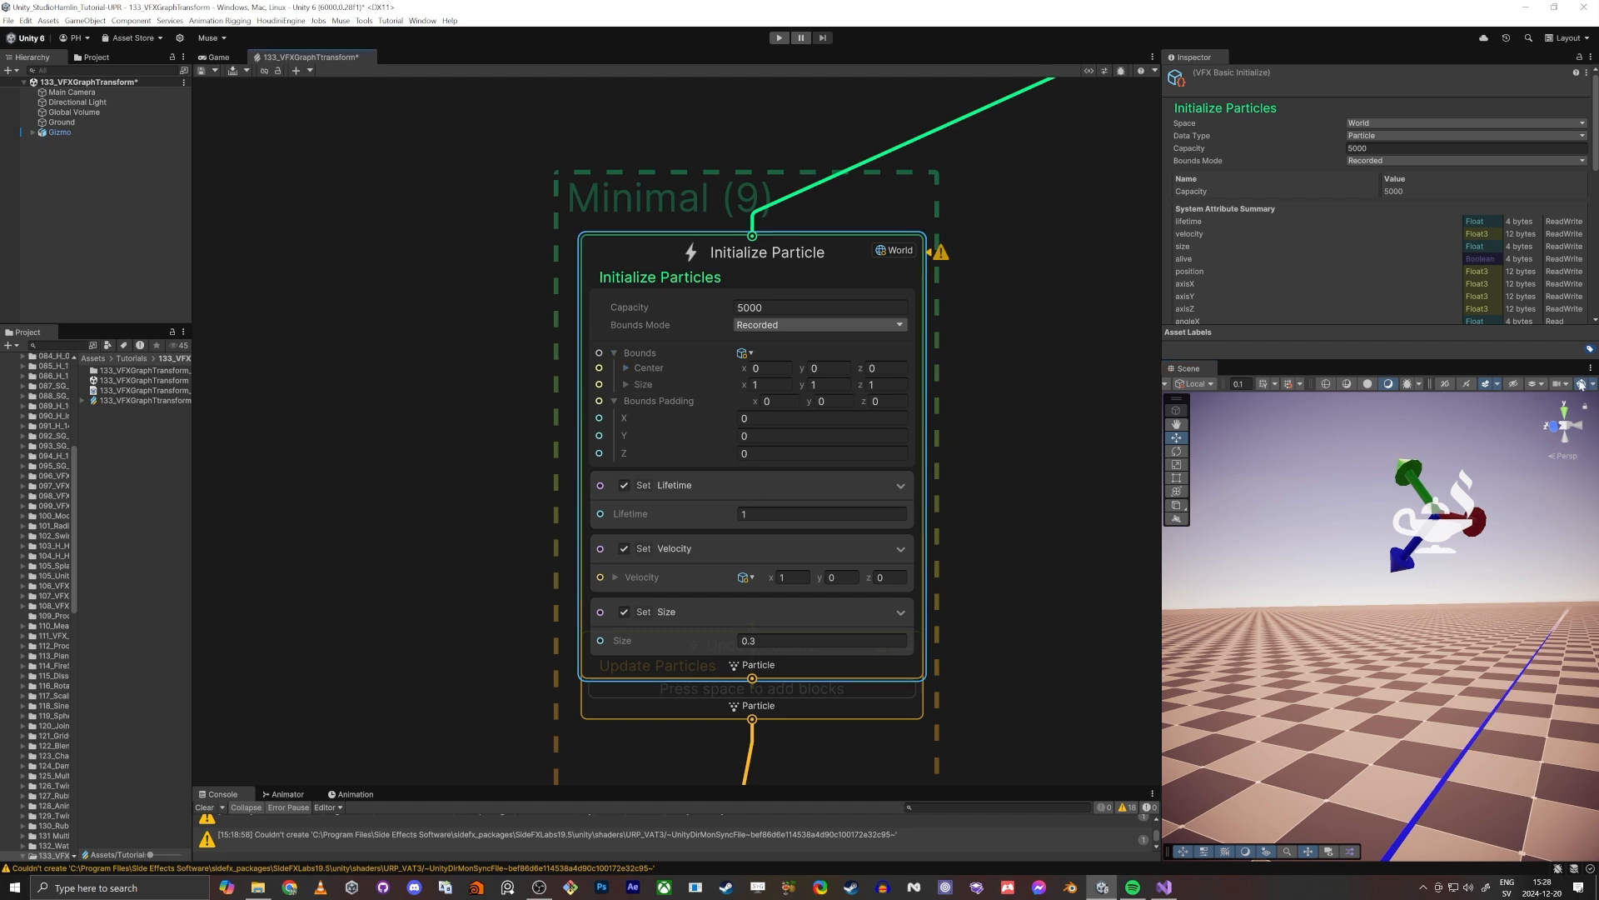
{"action": "left_click", "coordinate": [614, 352]}
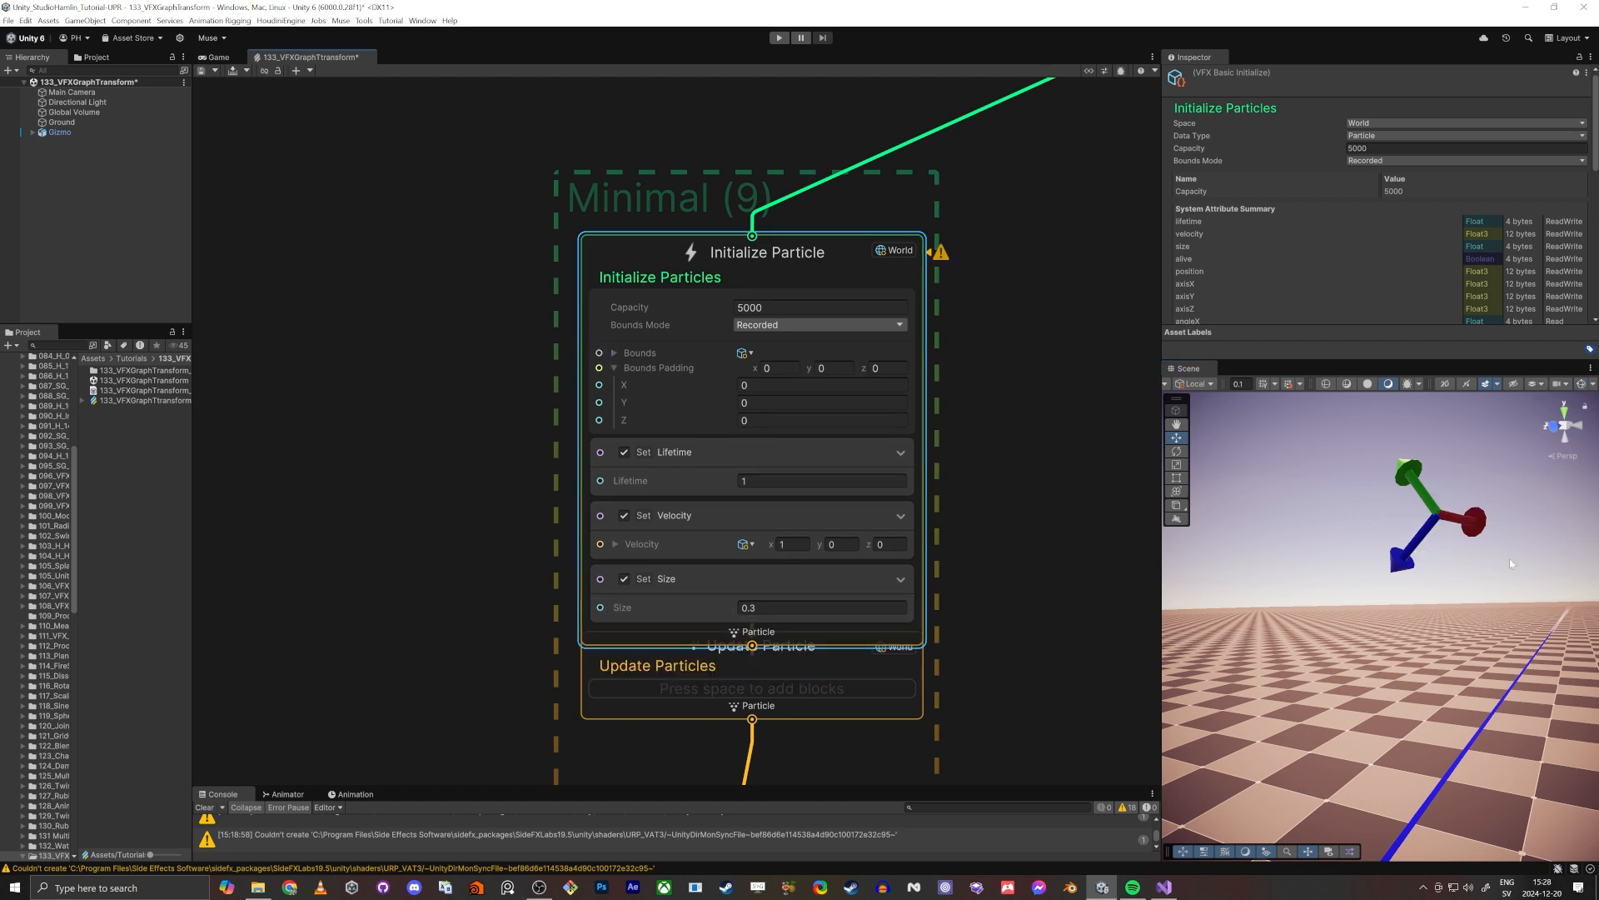
{"action": "right_click_drag", "start_coordinate": [1419, 640], "coordinate": [1406, 747]}
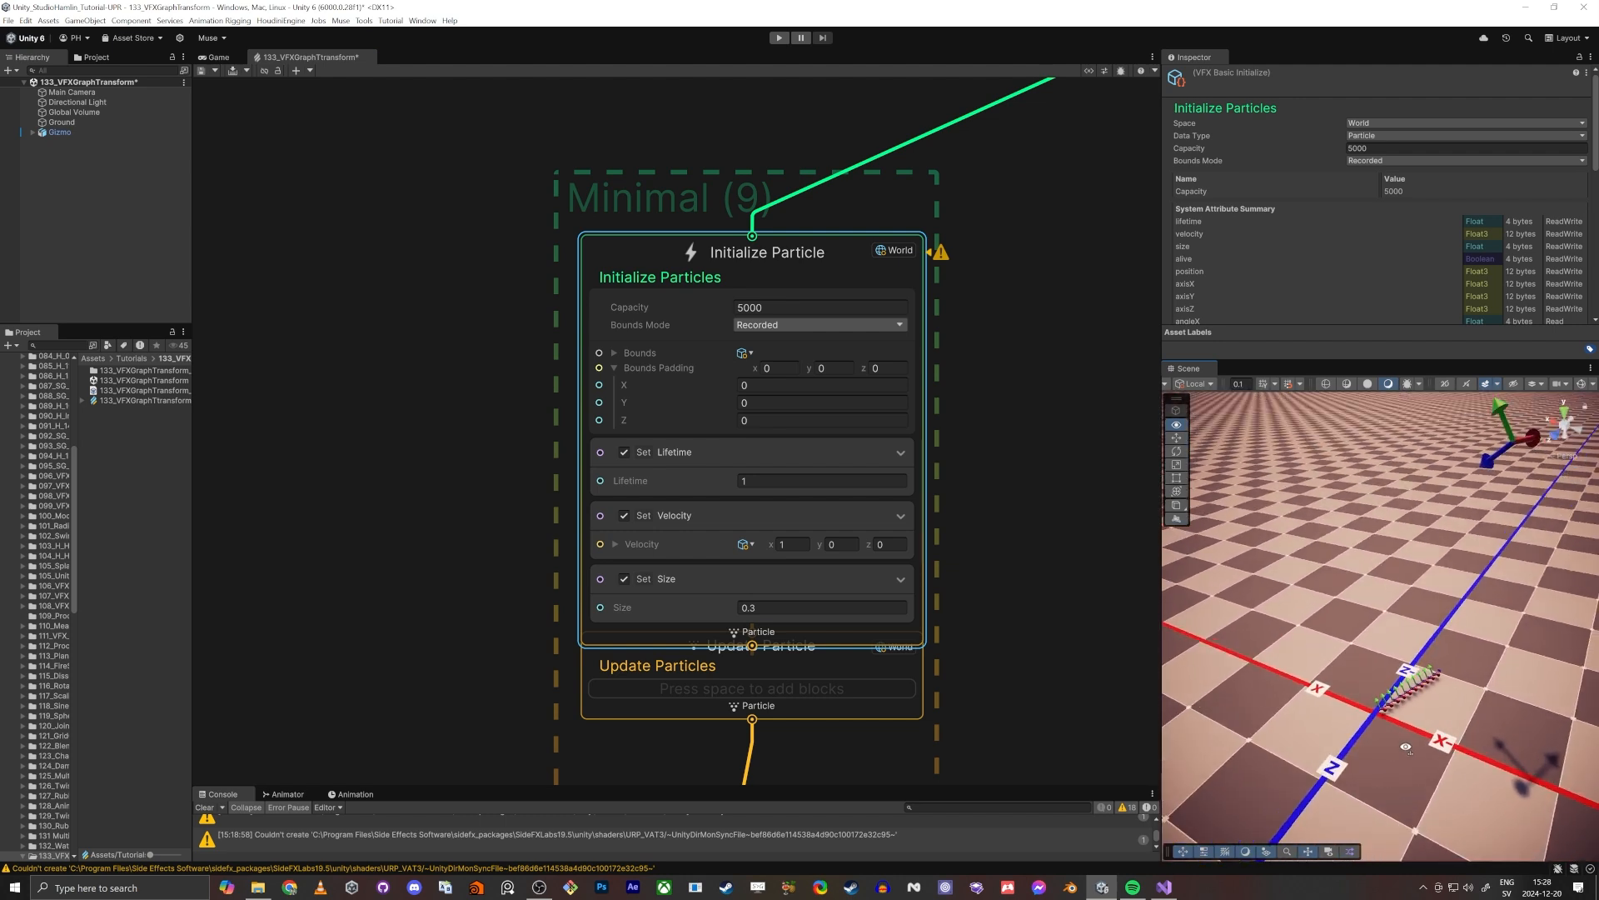
{"action": "right_click_drag", "start_coordinate": [1487, 441], "coordinate": [1333, 658]}
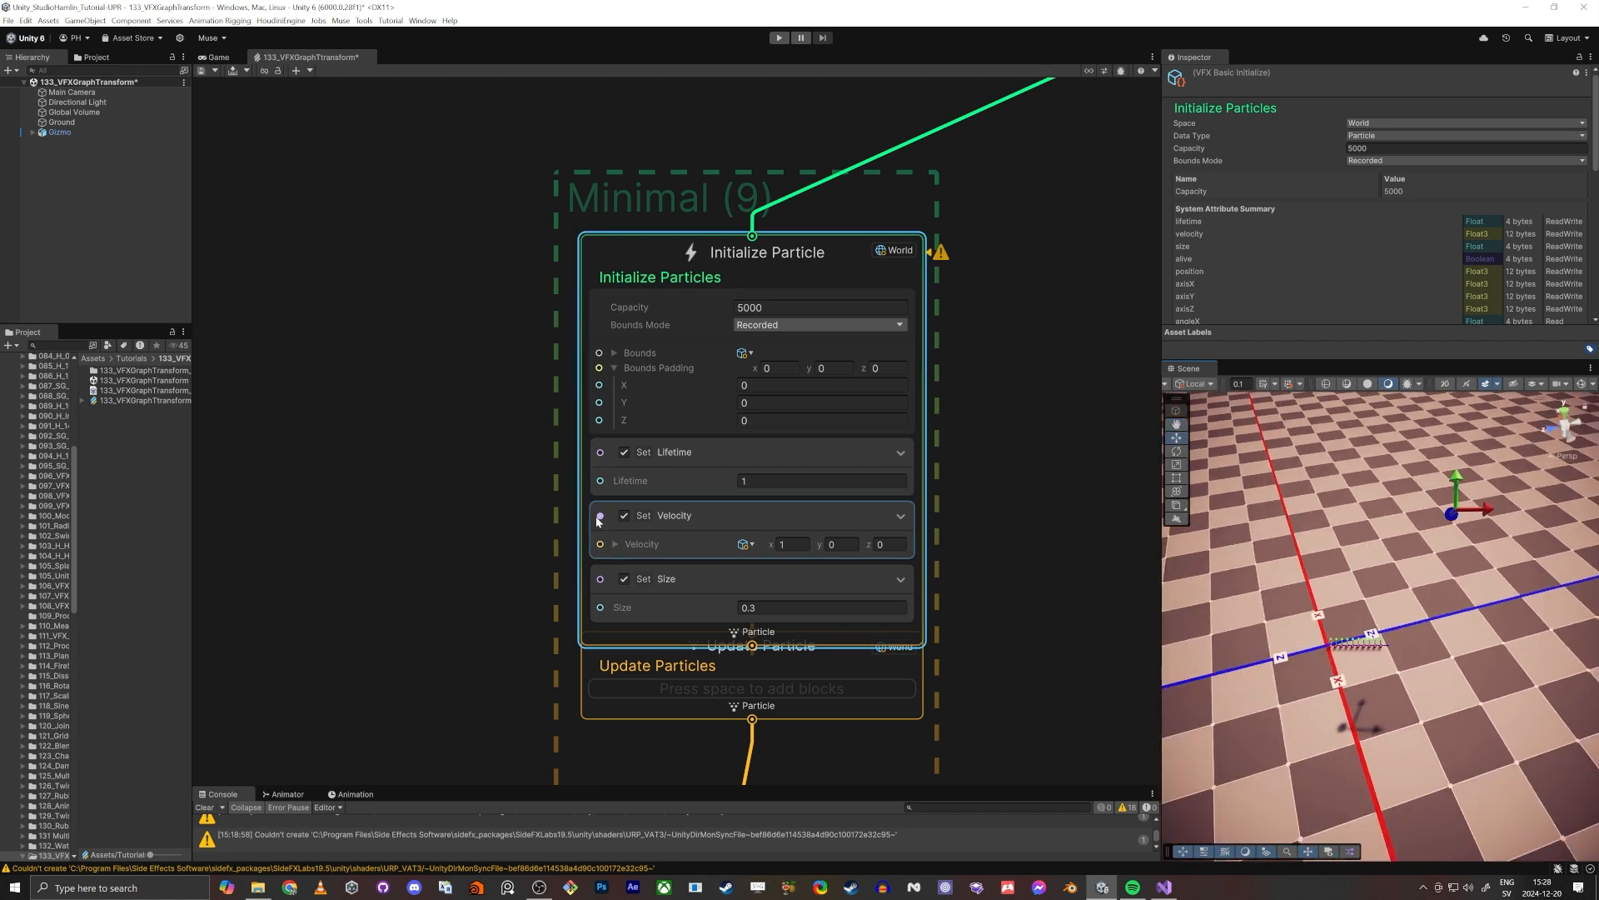
Step: Move Minimal (9)'s Initialize Particle context upward so that it clears the Update Particle context
{"action": "middle_click_drag", "start_coordinate": [512, 560], "coordinate": [620, 406]}
{"action": "scroll", "coordinate": [677, 487], "scroll_direction": "down", "scroll_amount": 4}
{"action": "middle_click_drag", "start_coordinate": [540, 576], "coordinate": [664, 363]}
{"action": "left_click_drag", "start_coordinate": [552, 638], "coordinate": [920, 300]}
{"action": "middle_click_drag", "start_coordinate": [736, 240], "coordinate": [739, 463]}
{"action": "left_click", "coordinate": [739, 463]}
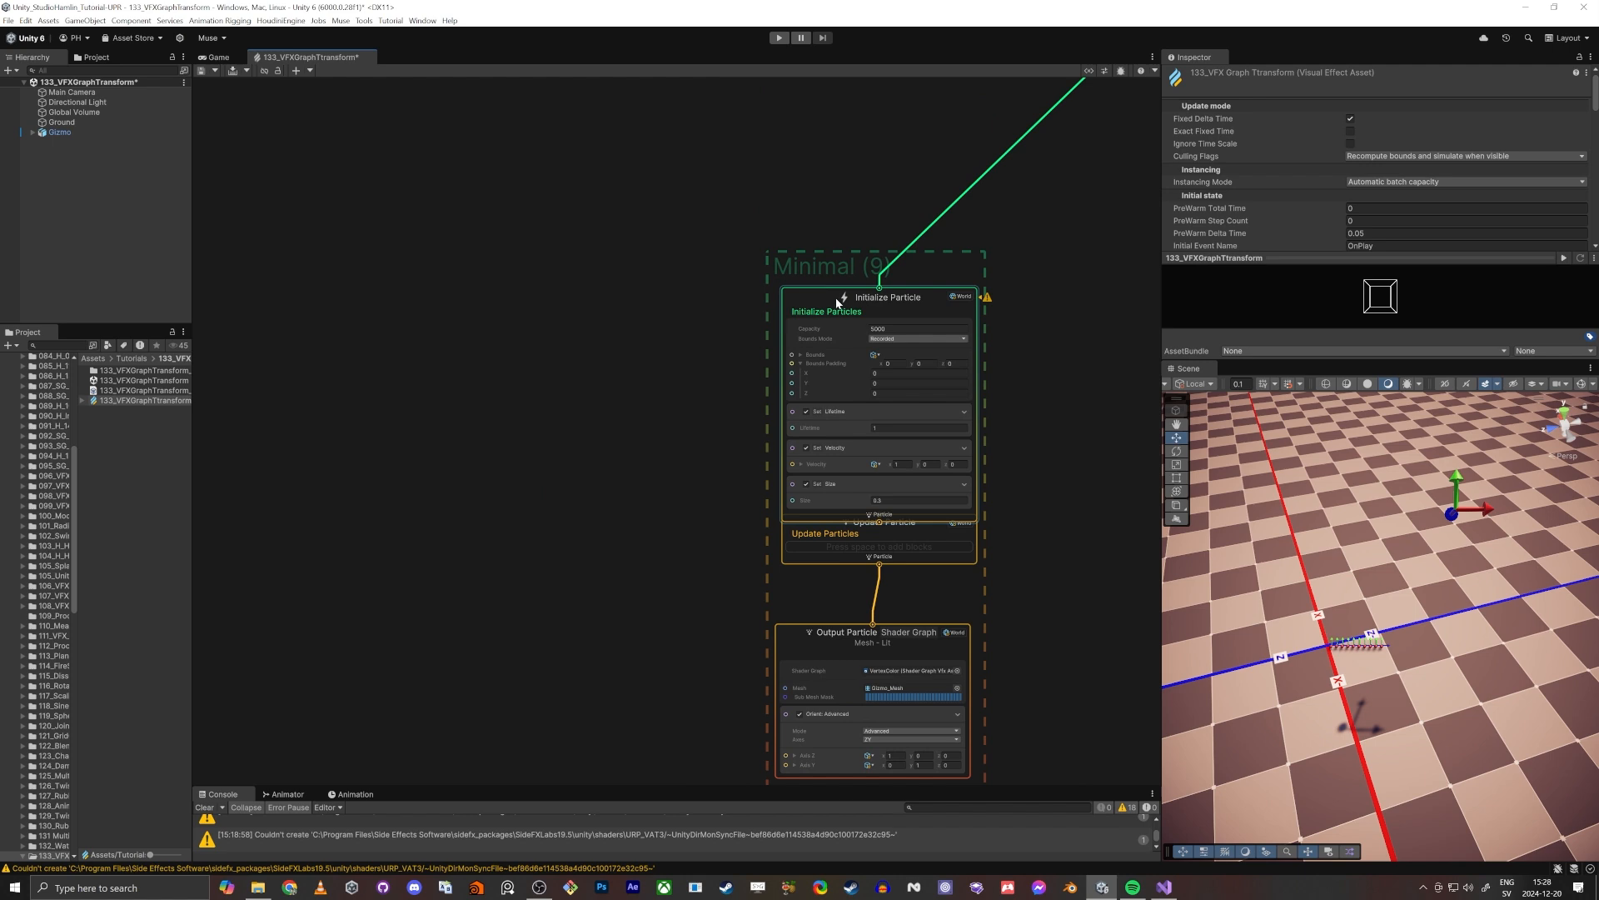
{"action": "left_click_drag", "start_coordinate": [833, 294], "coordinate": [833, 125]}
{"action": "middle_click_drag", "start_coordinate": [670, 303], "coordinate": [663, 366]}
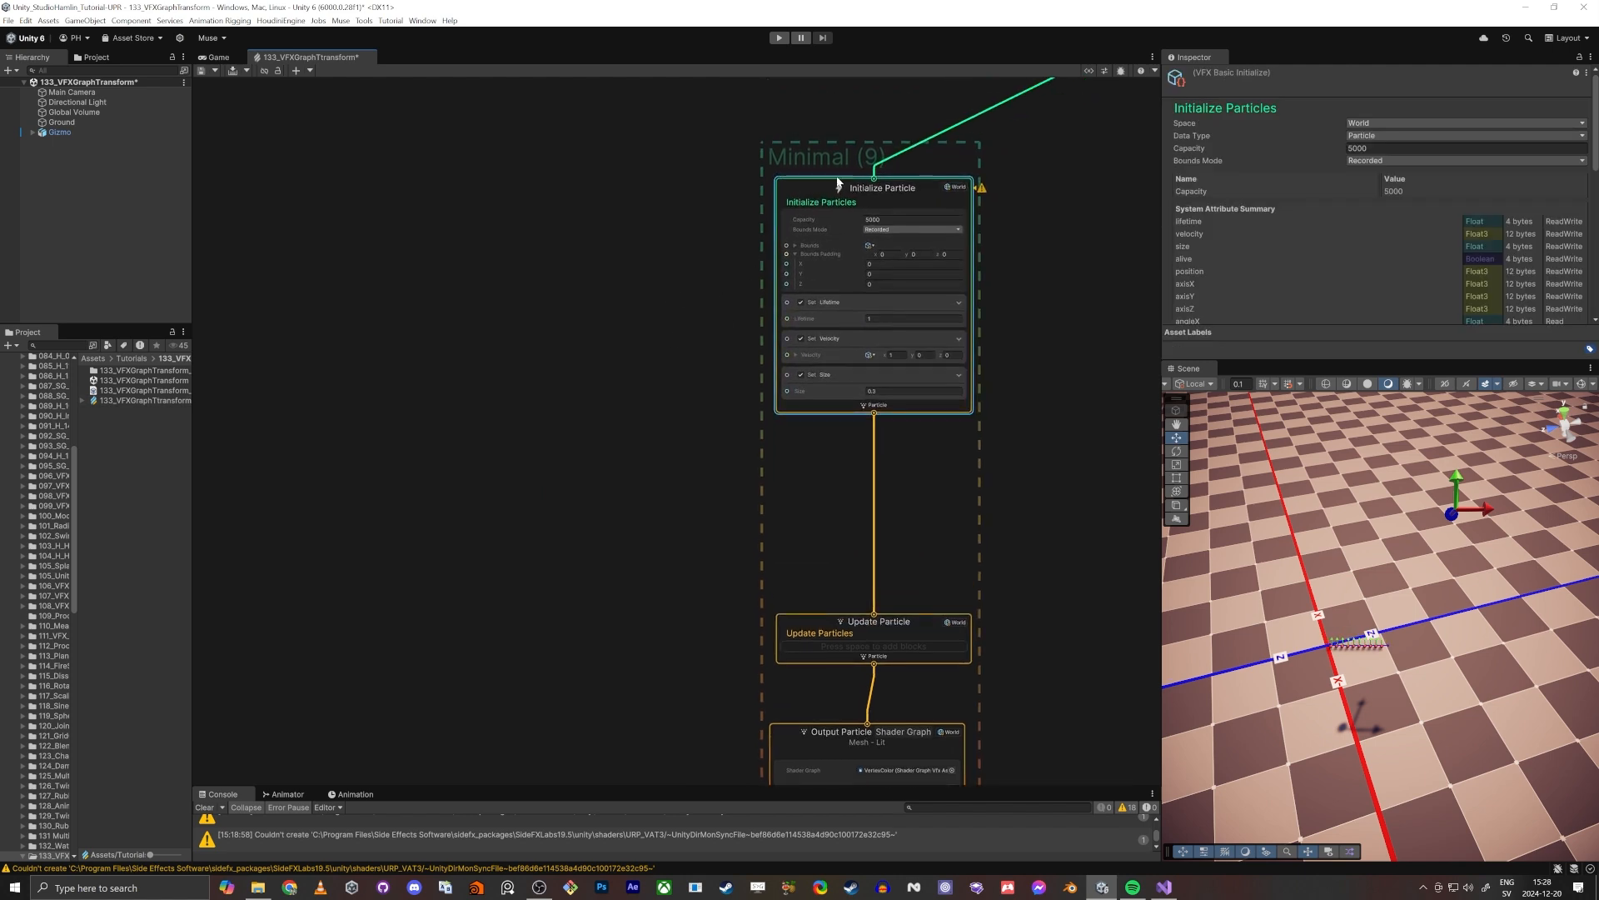
Step: Add a Set Position block to Minimal (9)'s Initialize Particle context
{"action": "middle_click_drag", "start_coordinate": [684, 271], "coordinate": [661, 292]}
{"action": "scroll", "coordinate": [730, 268], "scroll_direction": "up", "scroll_amount": 3}
{"action": "key", "text": "space"}
{"action": "type", "text": "set po"}
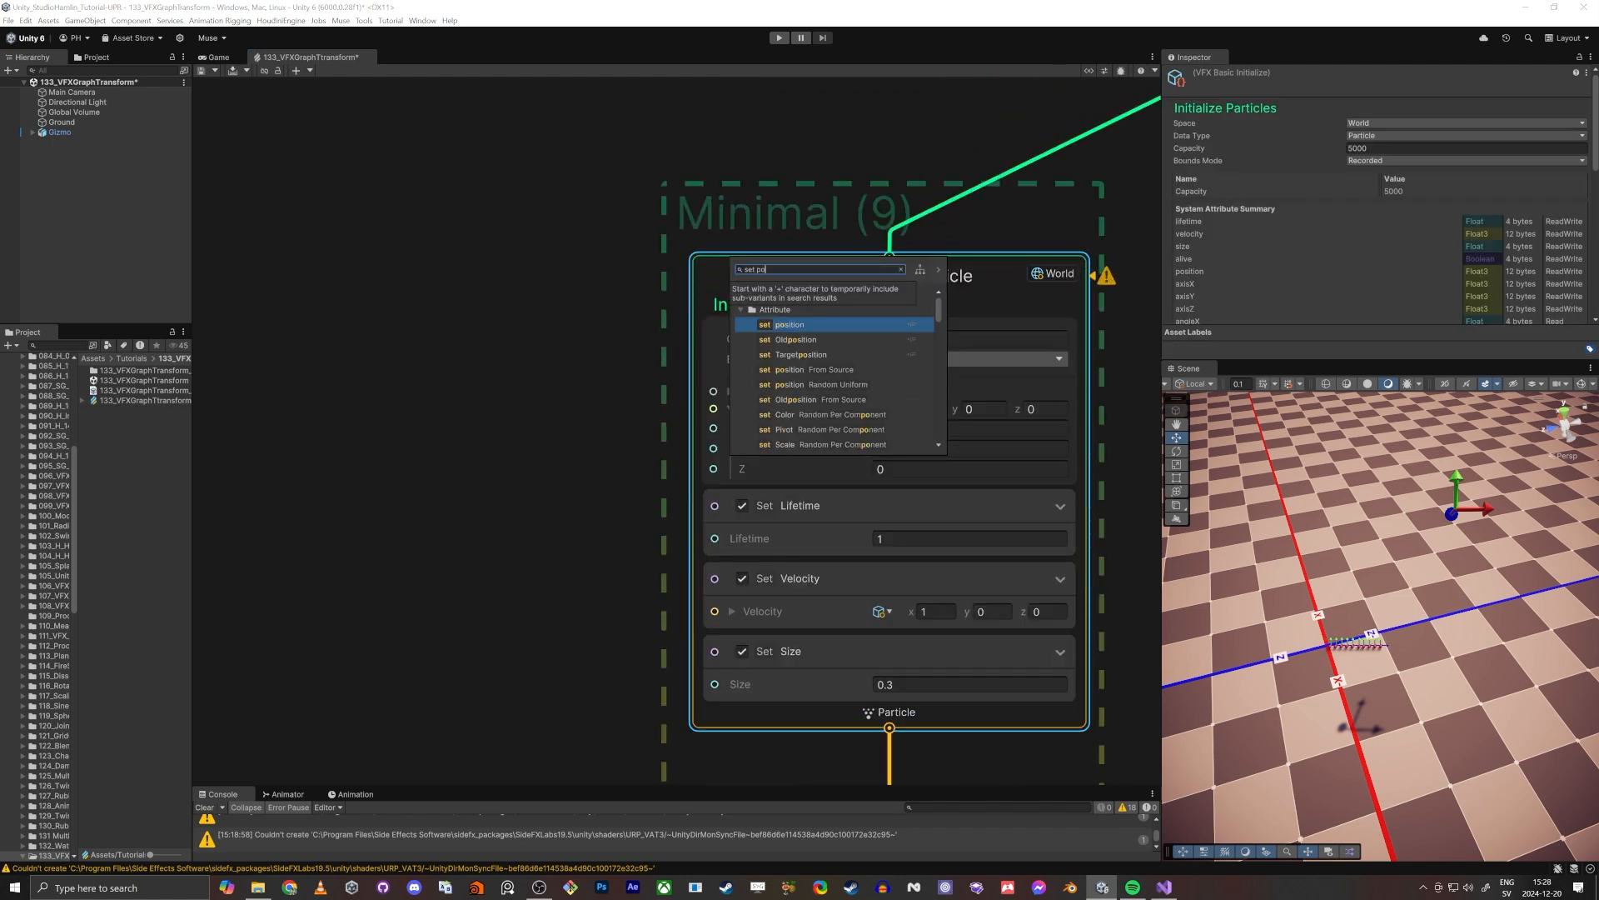
{"action": "key", "text": "Return"}
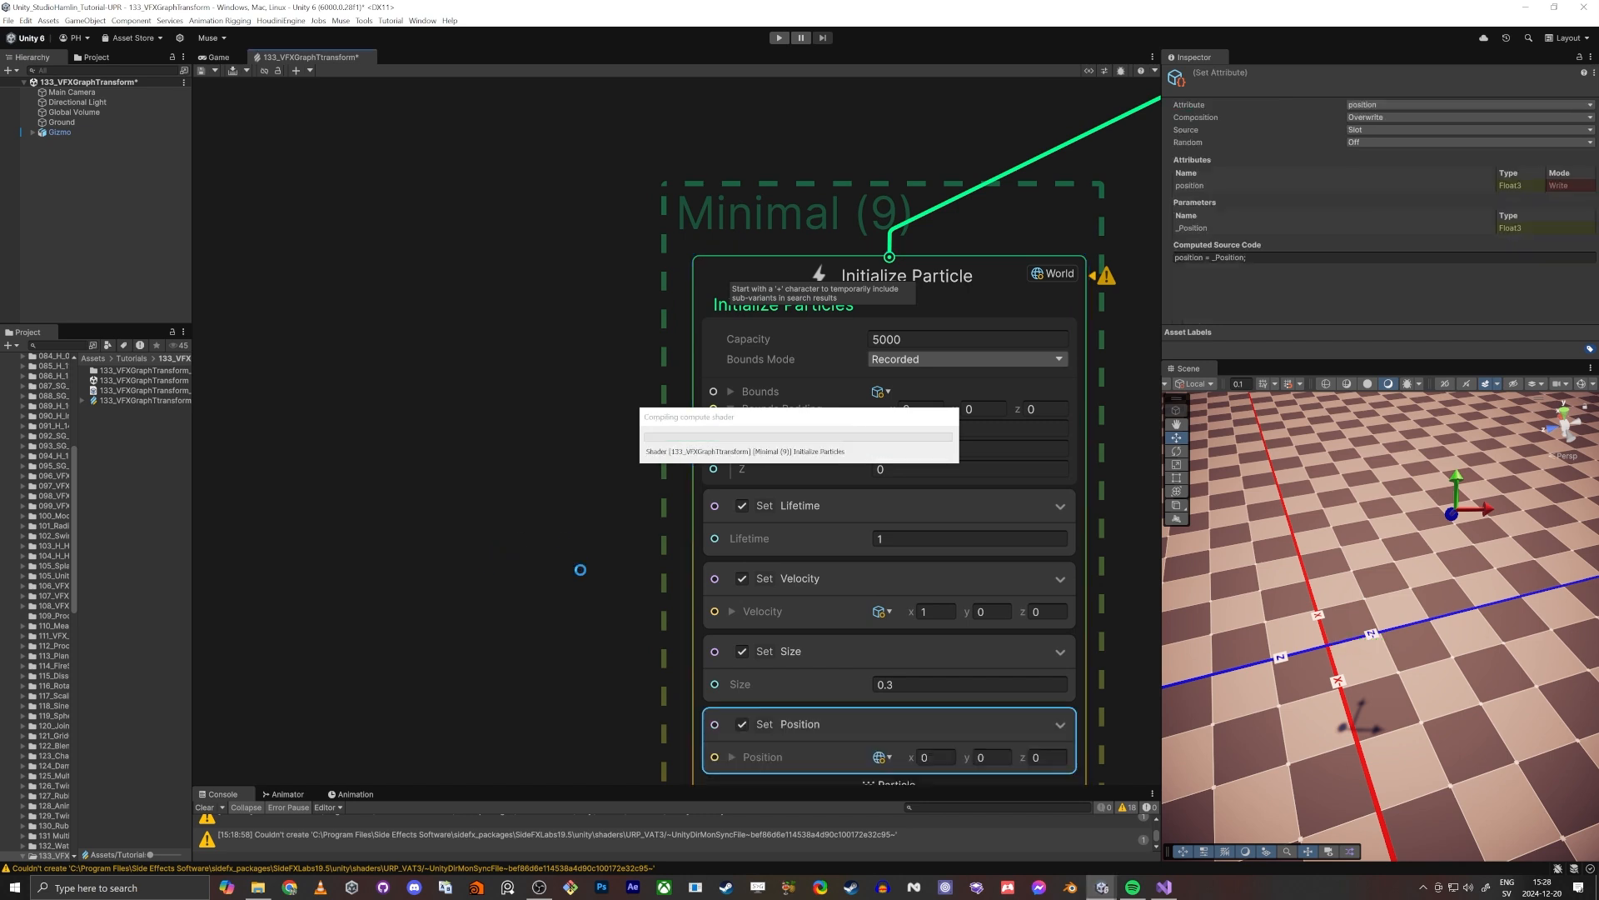
{"action": "middle_click_drag", "start_coordinate": [629, 600], "coordinate": [651, 323]}
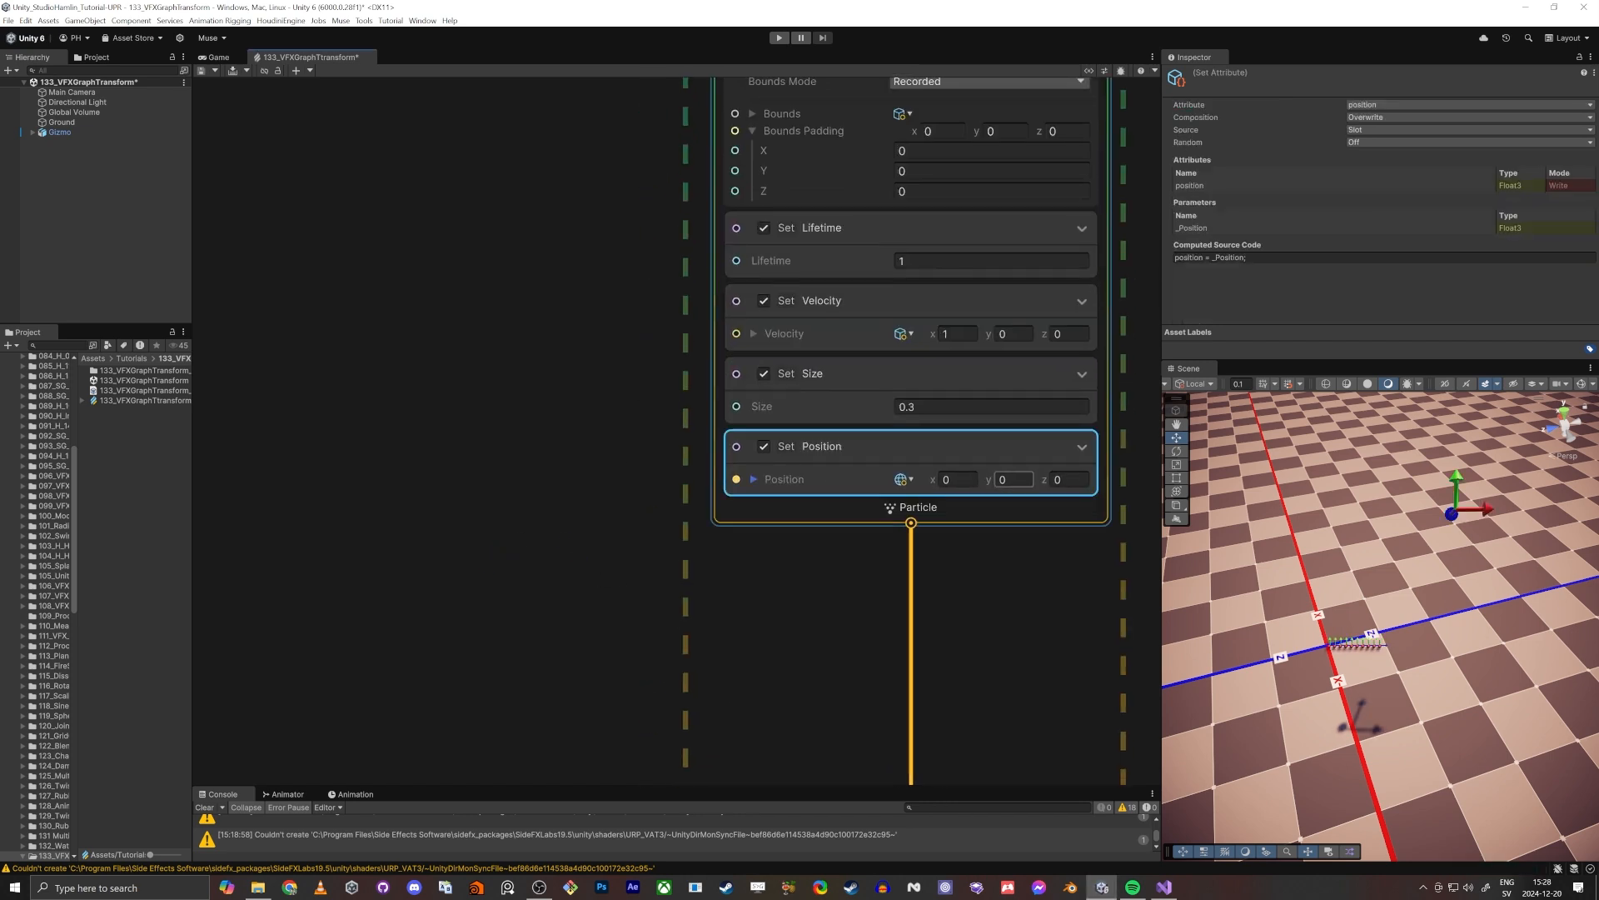
Step: Set the space of the Position input in Minimal (9)'s Set Position block to Local and check the emission point at the gizmo
{"action": "scroll", "coordinate": [1372, 657], "scroll_direction": "up", "scroll_amount": 6}
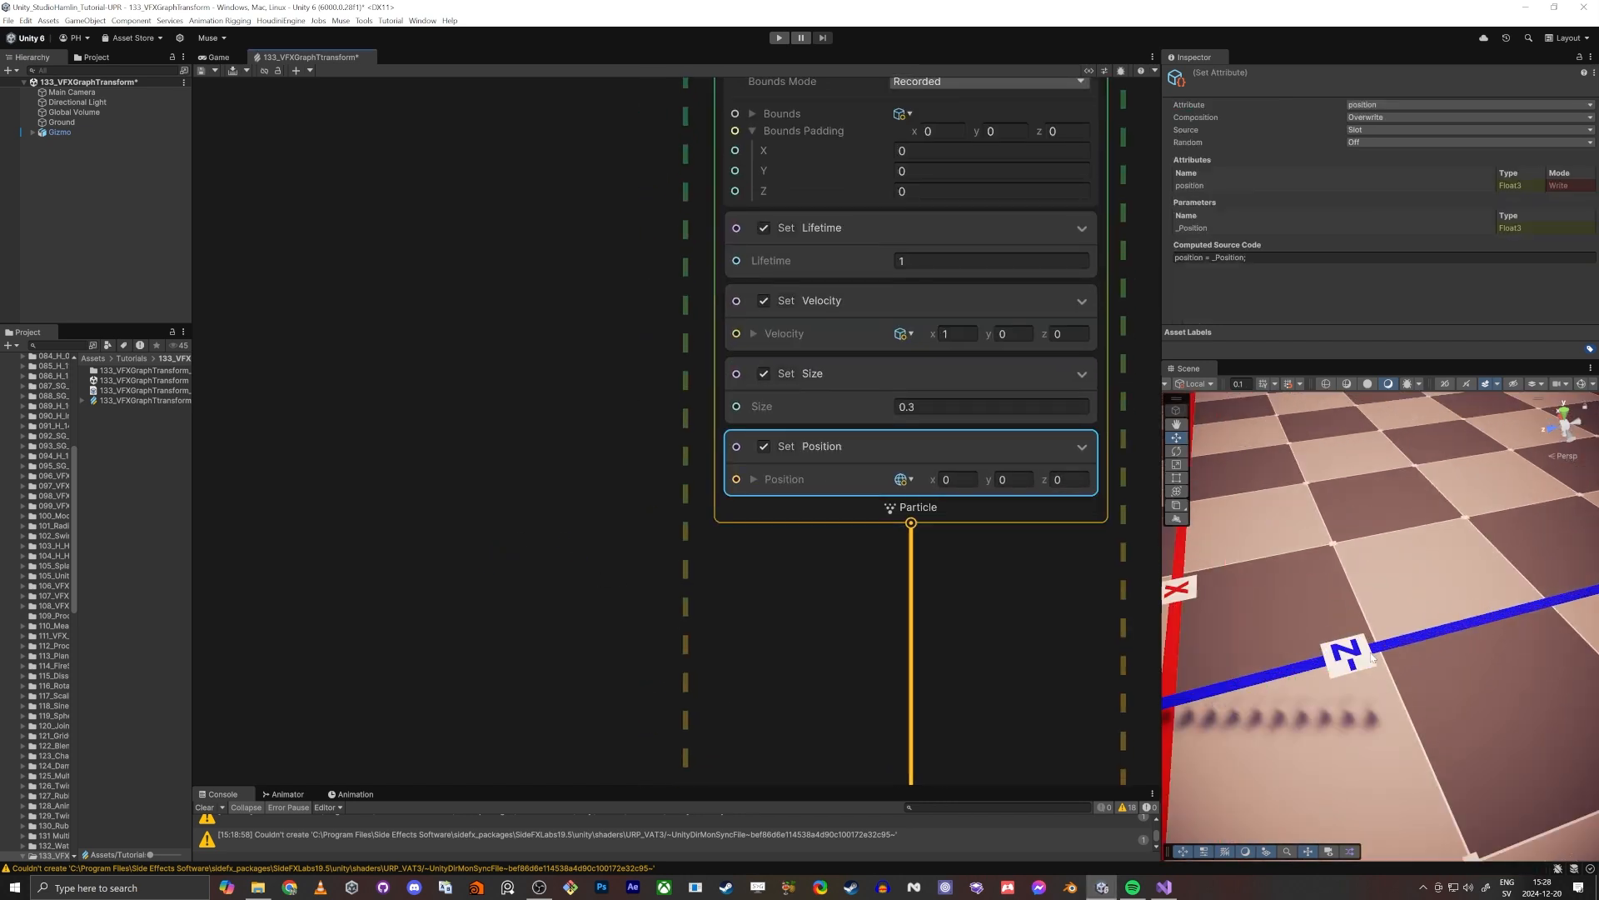
{"action": "scroll", "coordinate": [1313, 672], "scroll_direction": "down", "scroll_amount": 3}
{"action": "middle_click_drag", "start_coordinate": [1000, 579], "coordinate": [971, 688]}
{"action": "scroll", "coordinate": [970, 688], "scroll_direction": "down", "scroll_amount": 1}
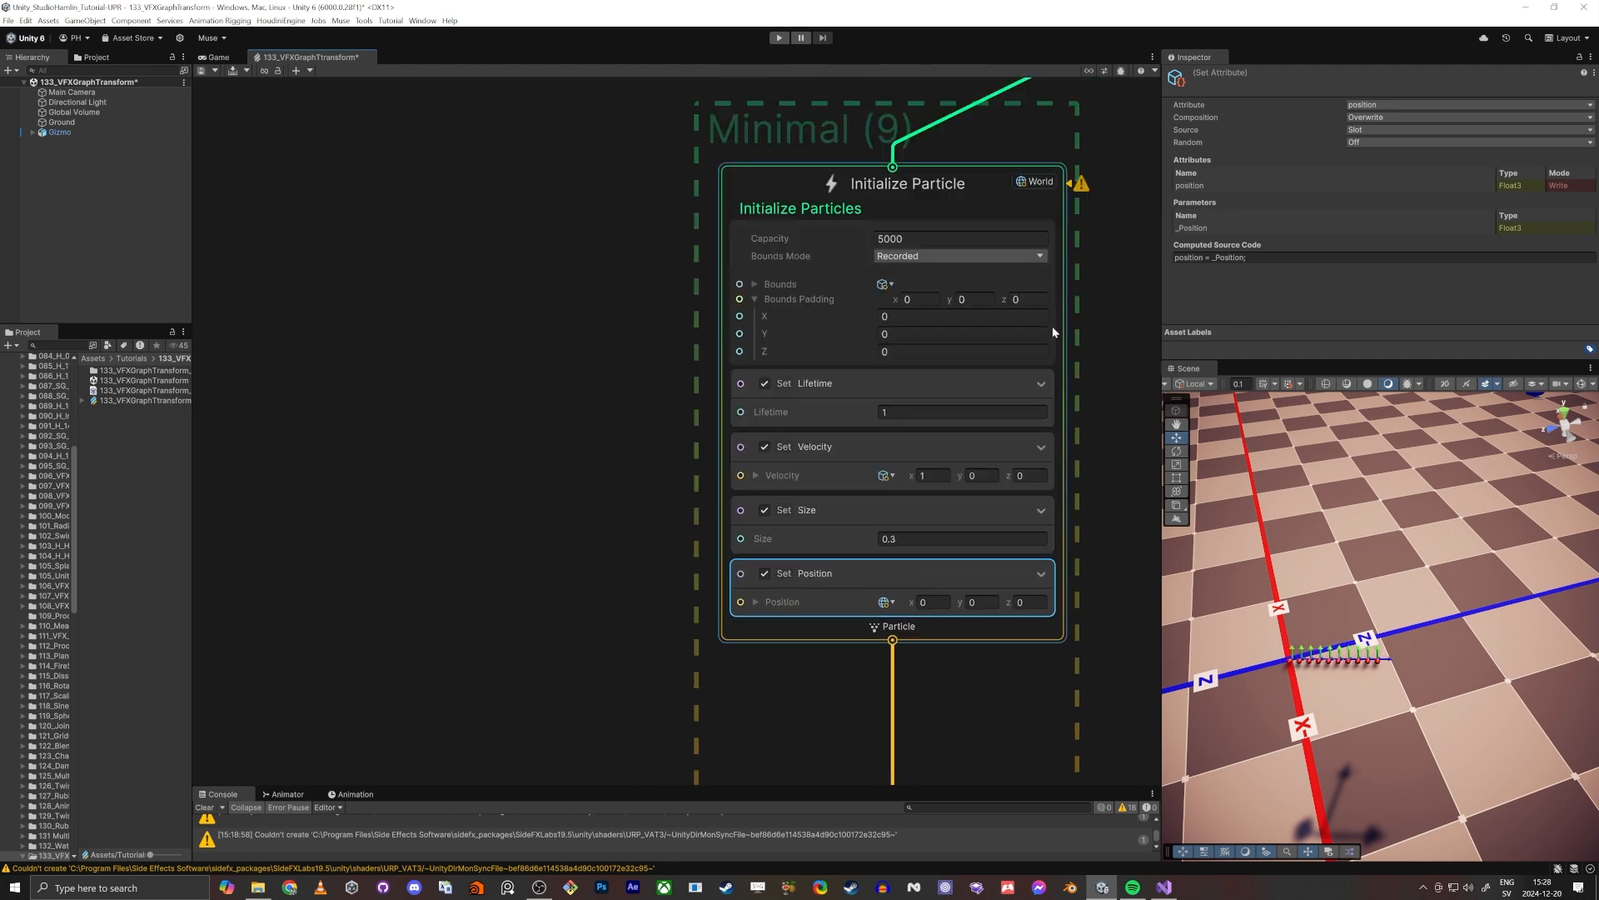
{"action": "scroll", "coordinate": [872, 588], "scroll_direction": "up", "scroll_amount": 2}
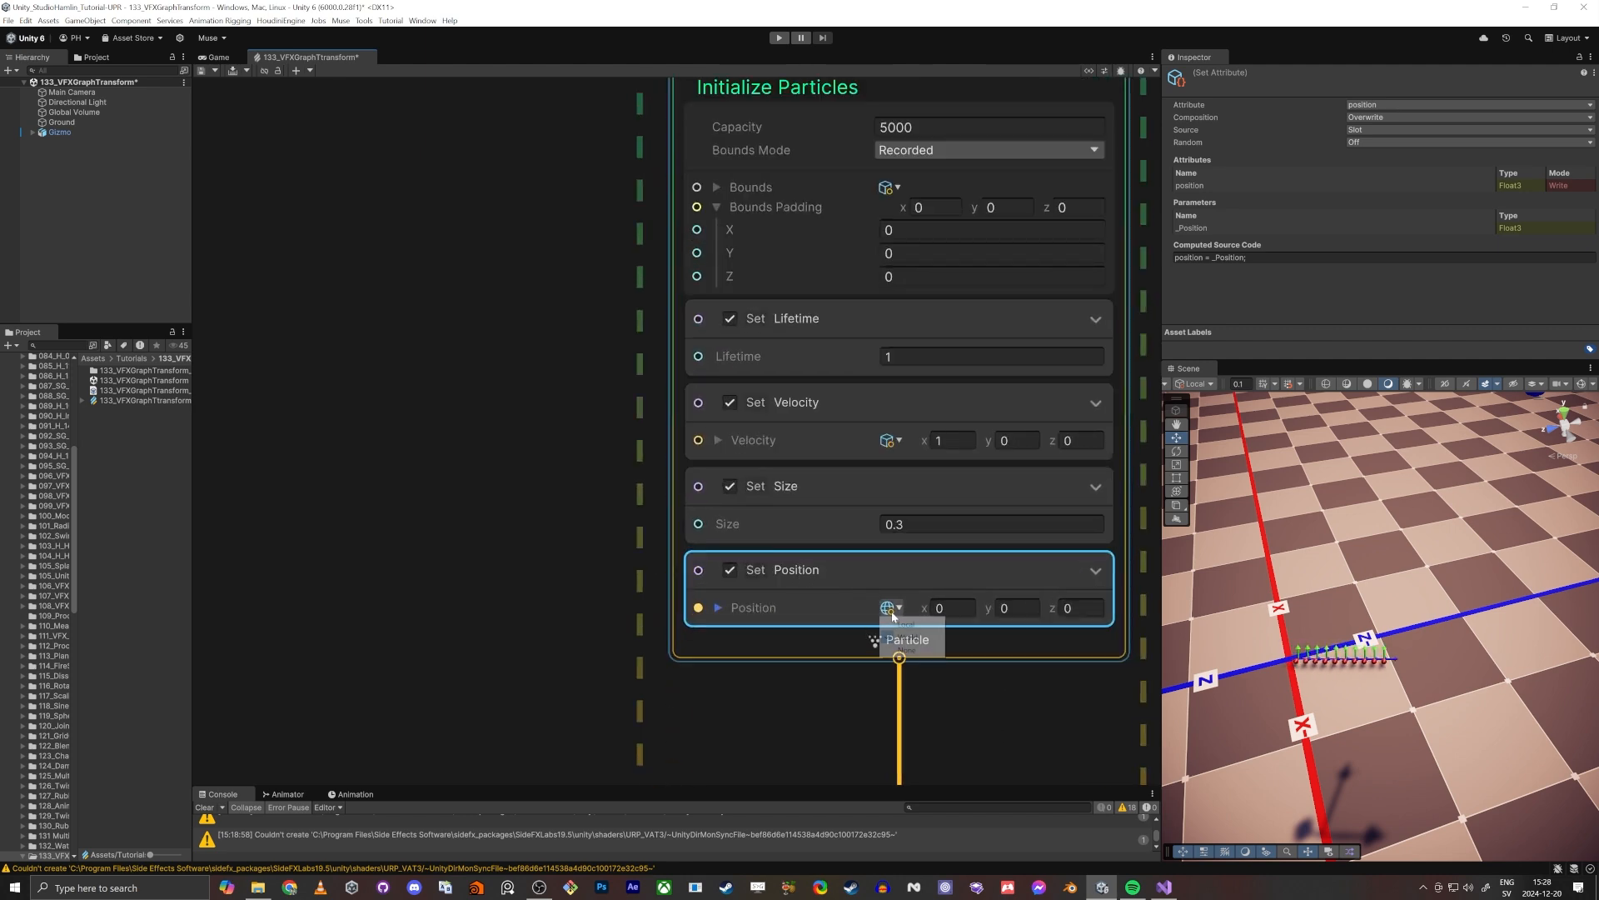
{"action": "left_click", "coordinate": [906, 625]}
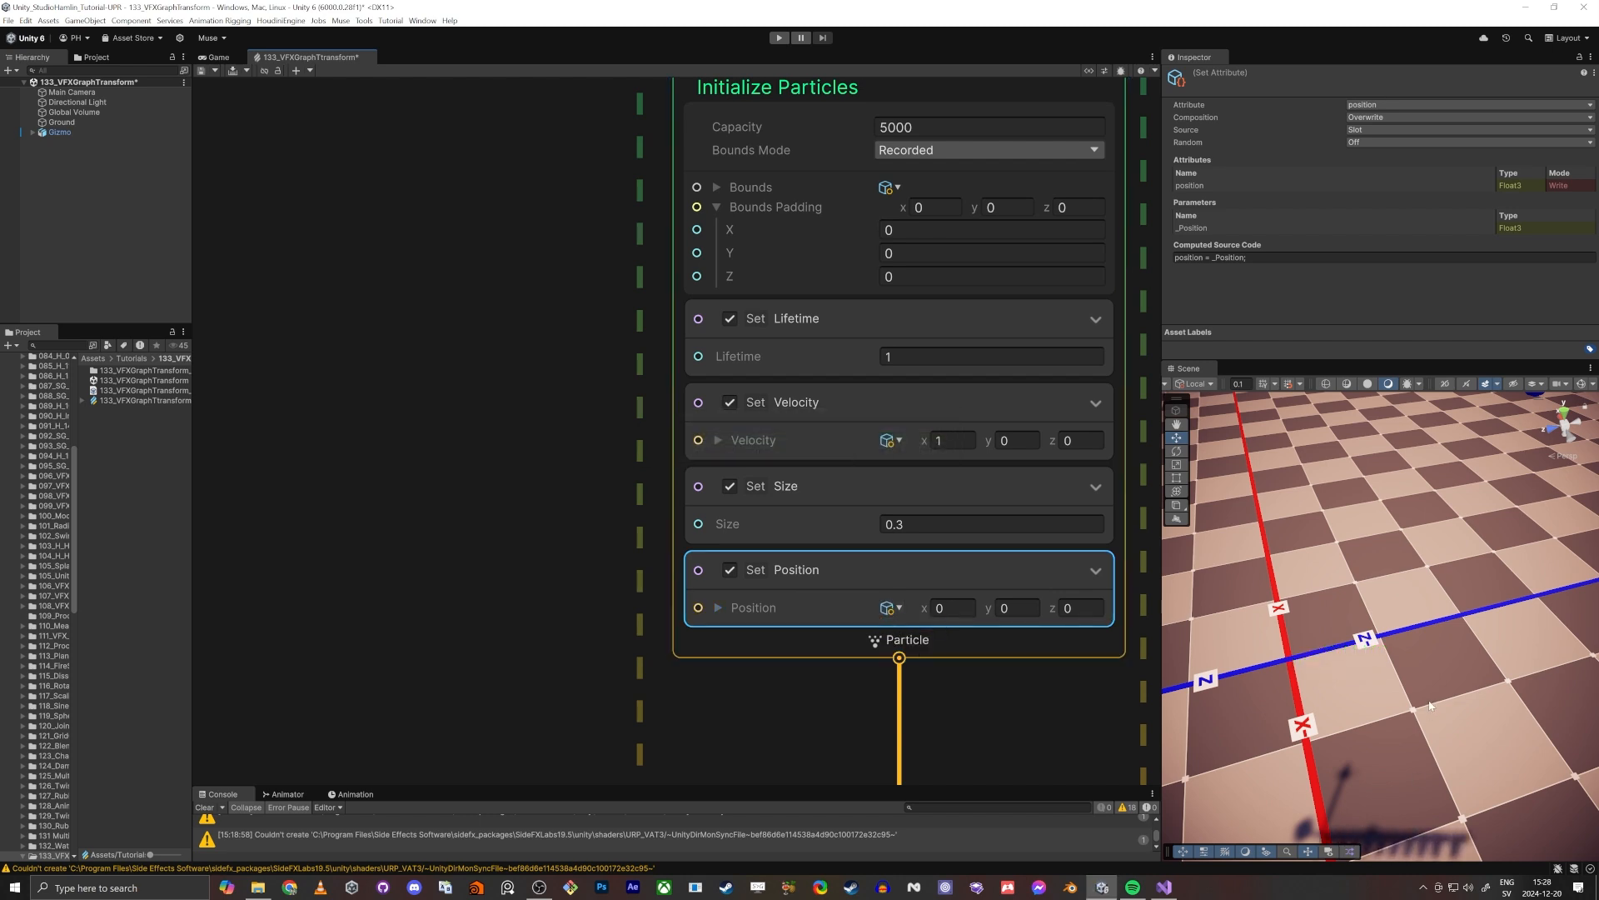
{"action": "right_click_drag", "start_coordinate": [1429, 706], "coordinate": [1422, 763]}
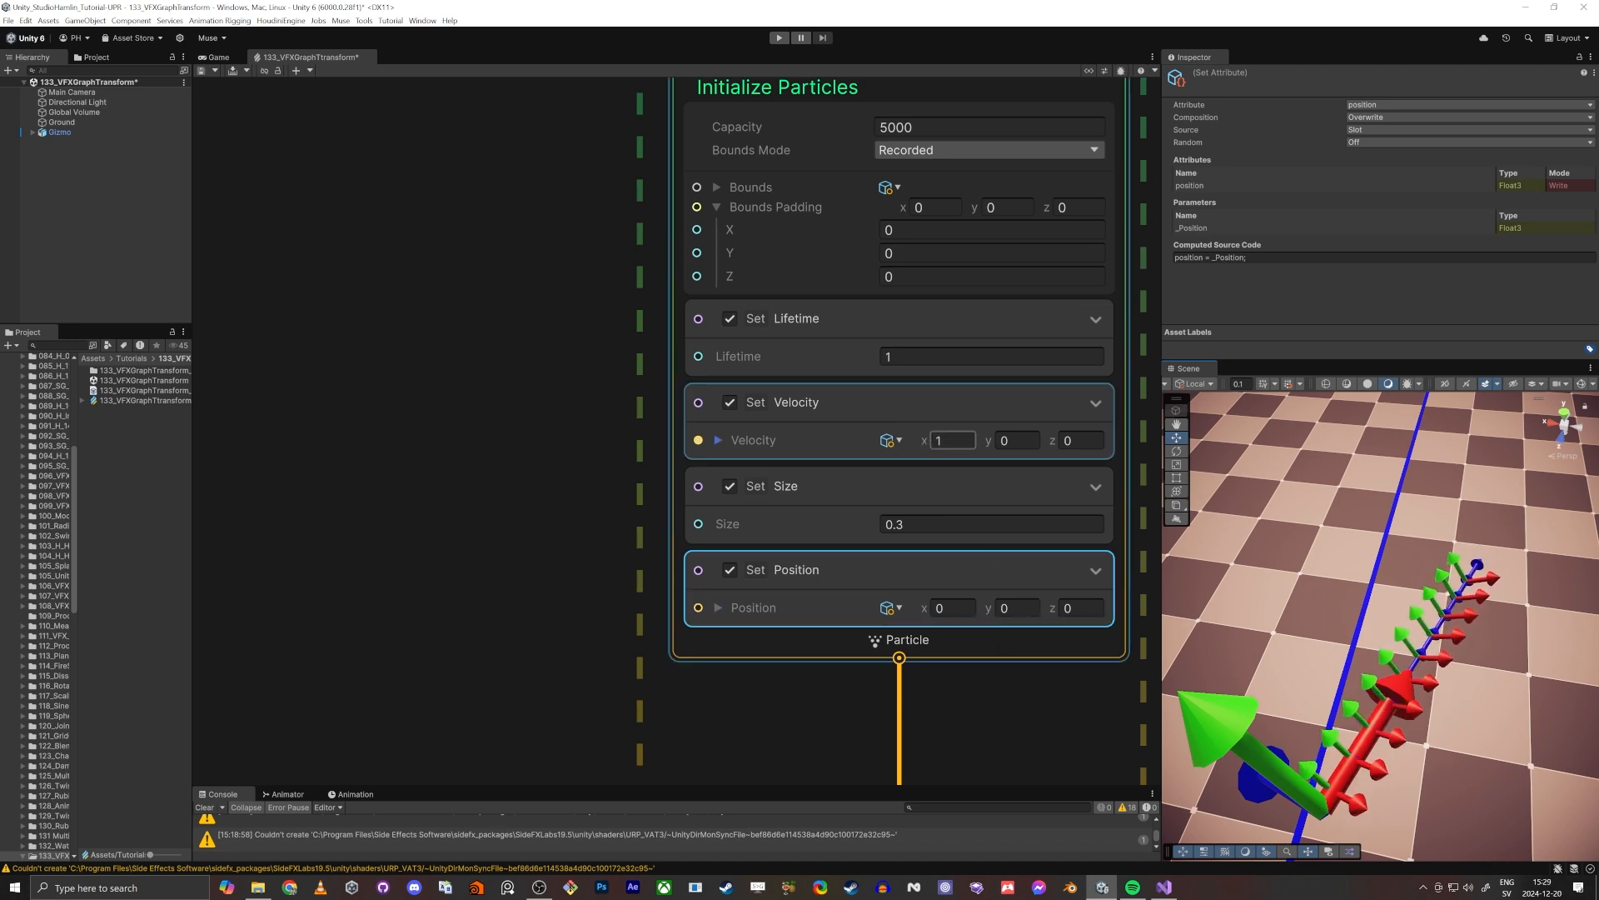
Step: Compare Minimal (9)'s Velocity and Orient axis settings with the direction of the emitted particles in the scene
{"action": "left_click", "coordinate": [947, 441]}
{"action": "scroll", "coordinate": [478, 653], "scroll_direction": "down", "scroll_amount": 5}
{"action": "middle_click_drag", "start_coordinate": [483, 658], "coordinate": [526, 353]}
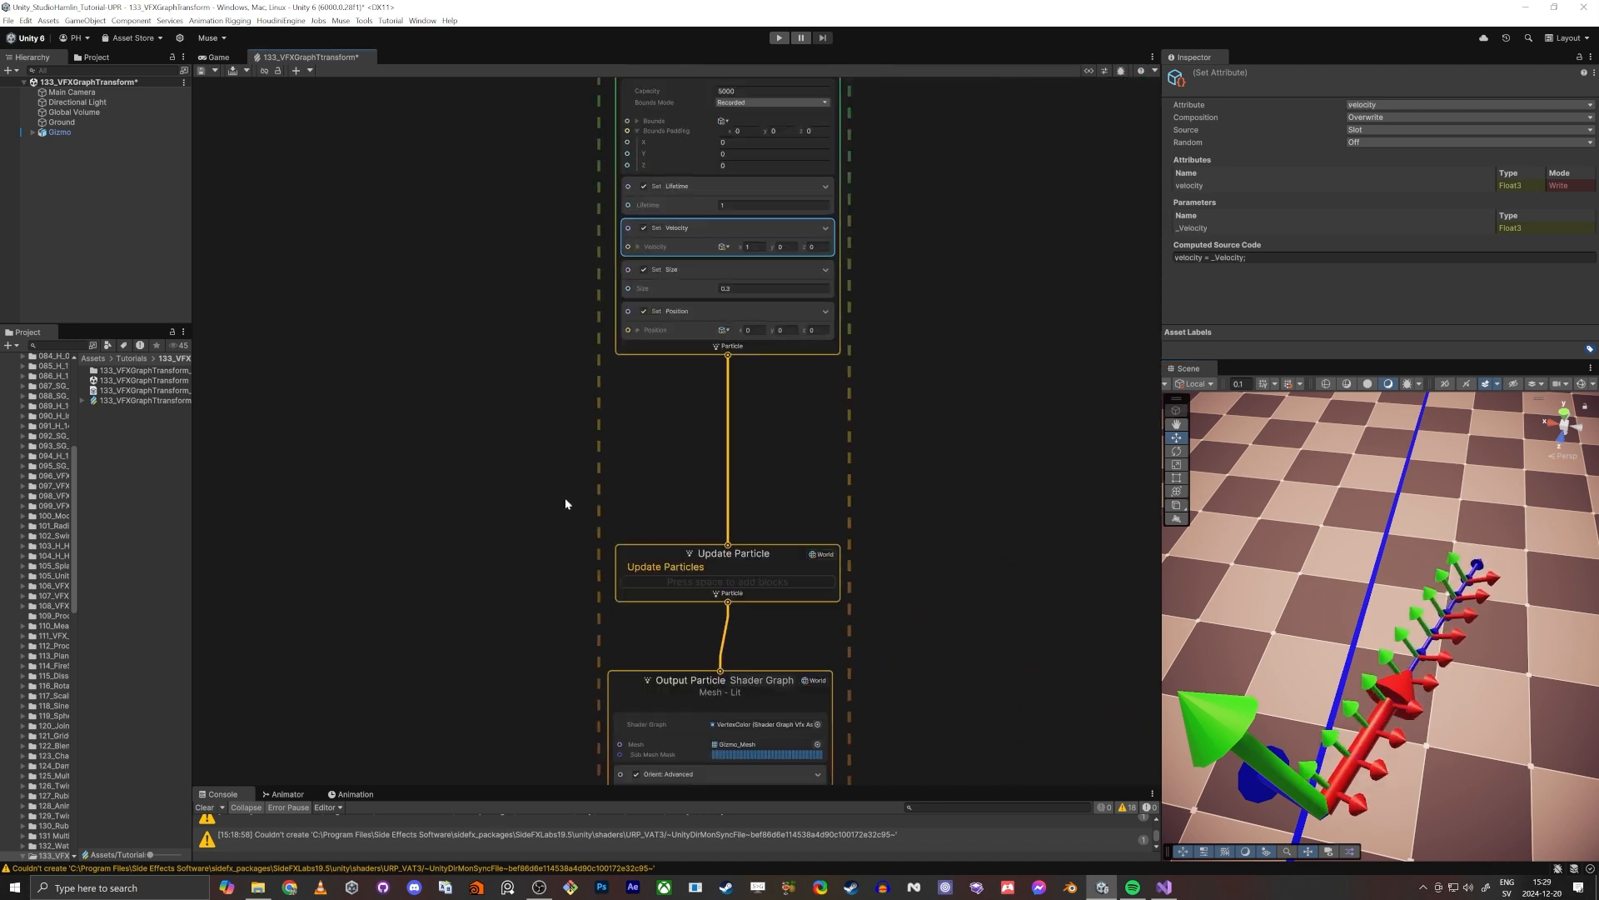
{"action": "middle_click_drag", "start_coordinate": [583, 551], "coordinate": [658, 308]}
{"action": "scroll", "coordinate": [851, 697], "scroll_direction": "down", "scroll_amount": 5}
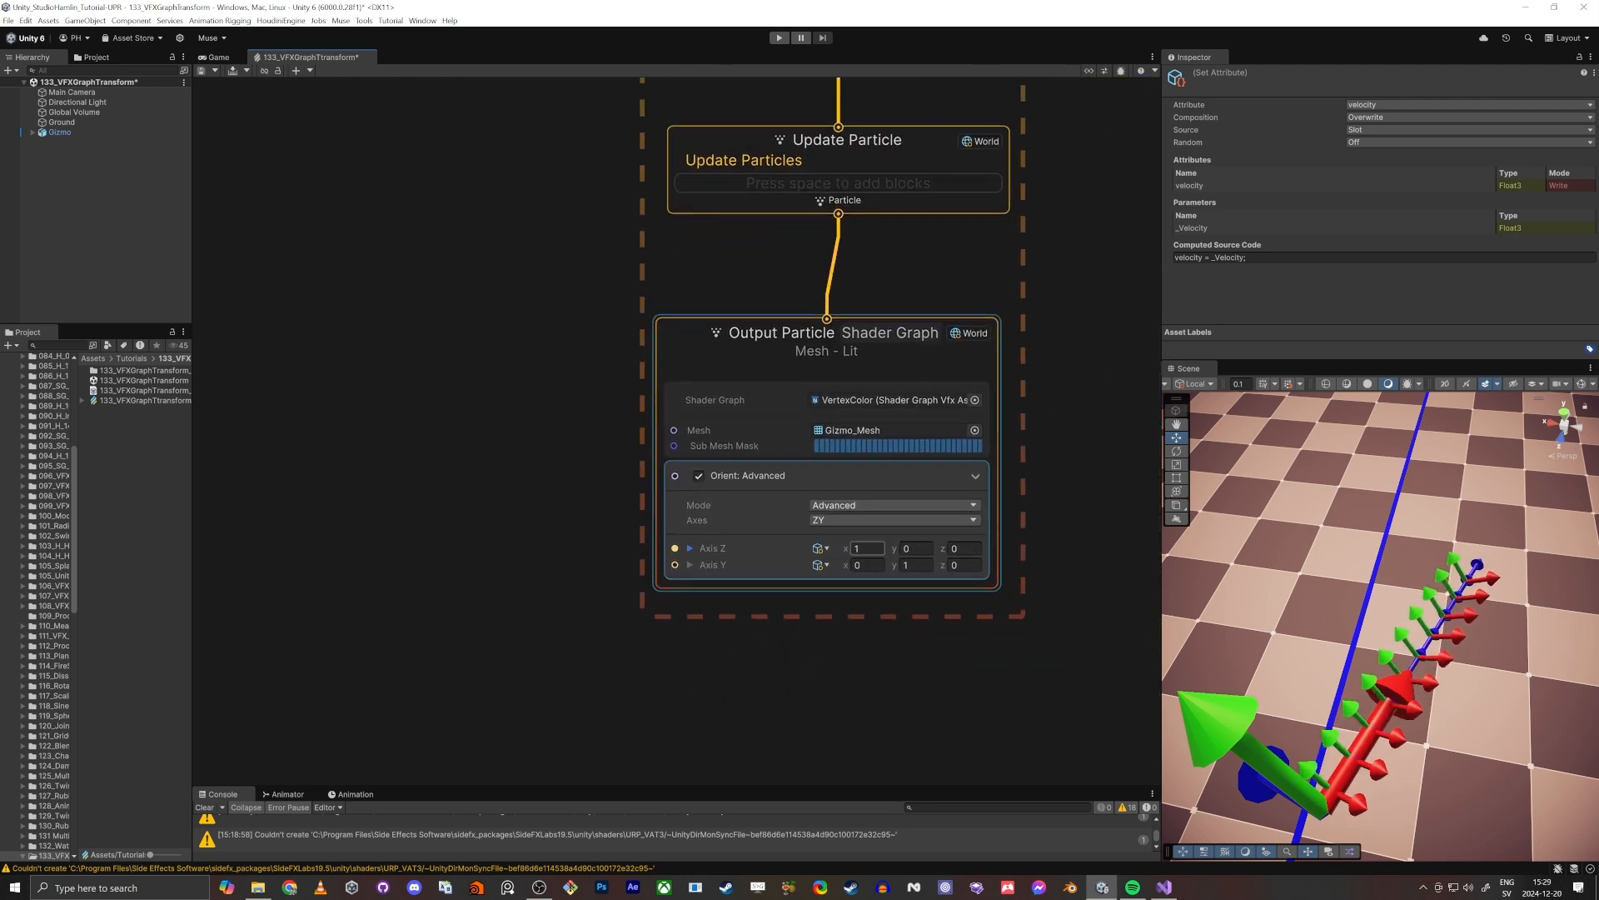
{"action": "right_click_drag", "start_coordinate": [1221, 588], "coordinate": [1426, 636]}
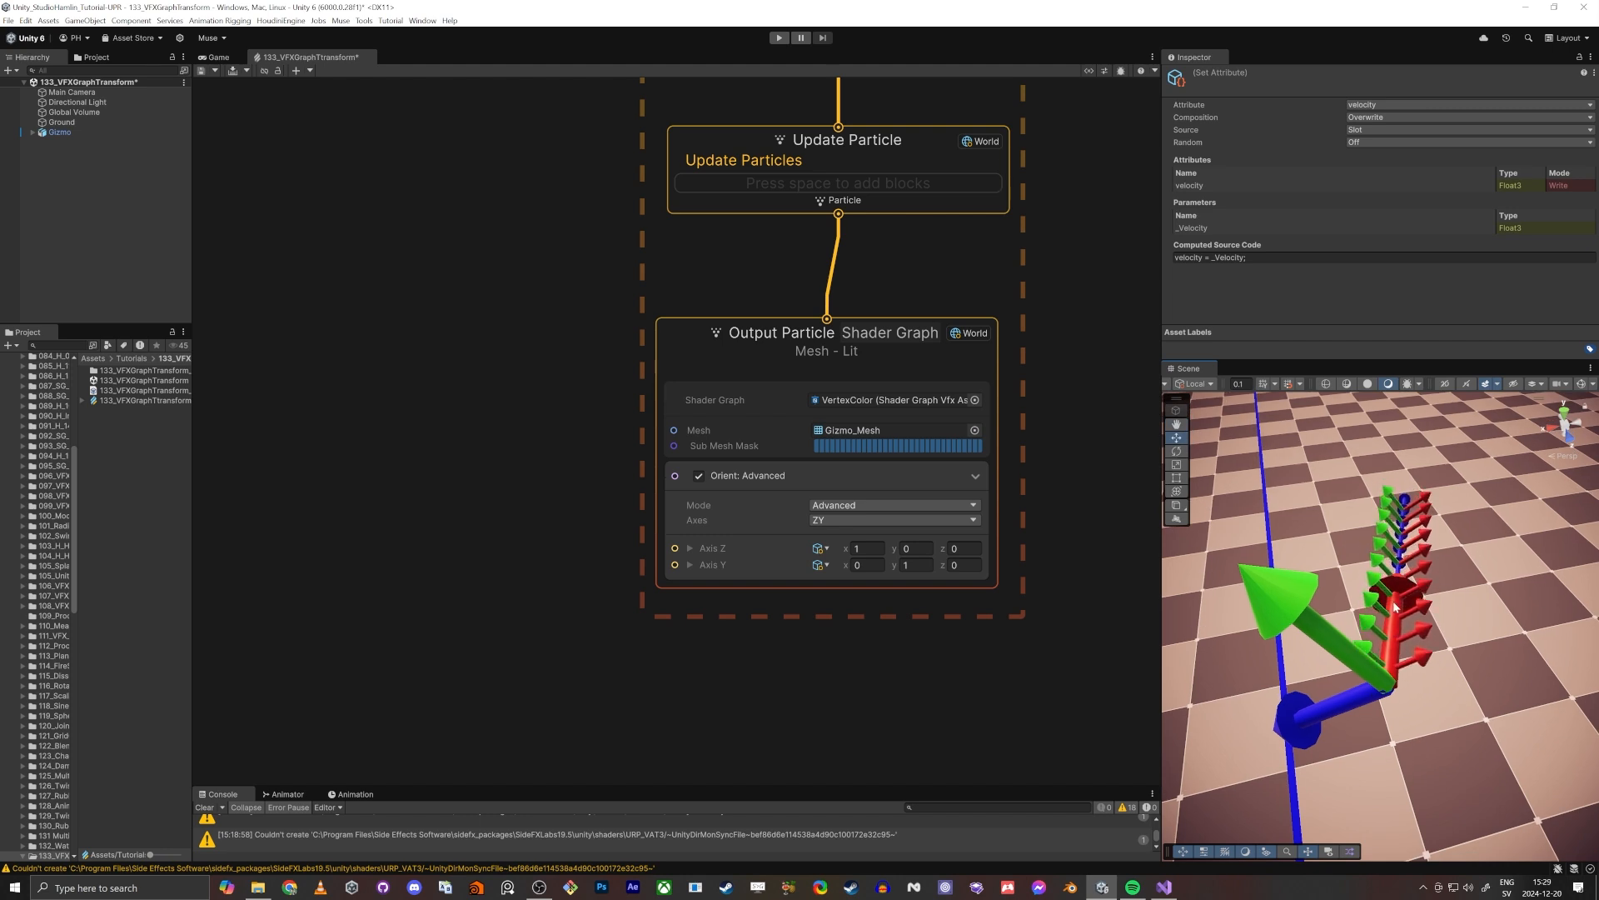
Step: Add a Gravity block to Minimal (9)'s Update Particle context, move the context upward, and check the falling particles in the scene
{"action": "middle_click_drag", "start_coordinate": [716, 195], "coordinate": [660, 439]}
{"action": "left_click", "coordinate": [670, 433]}
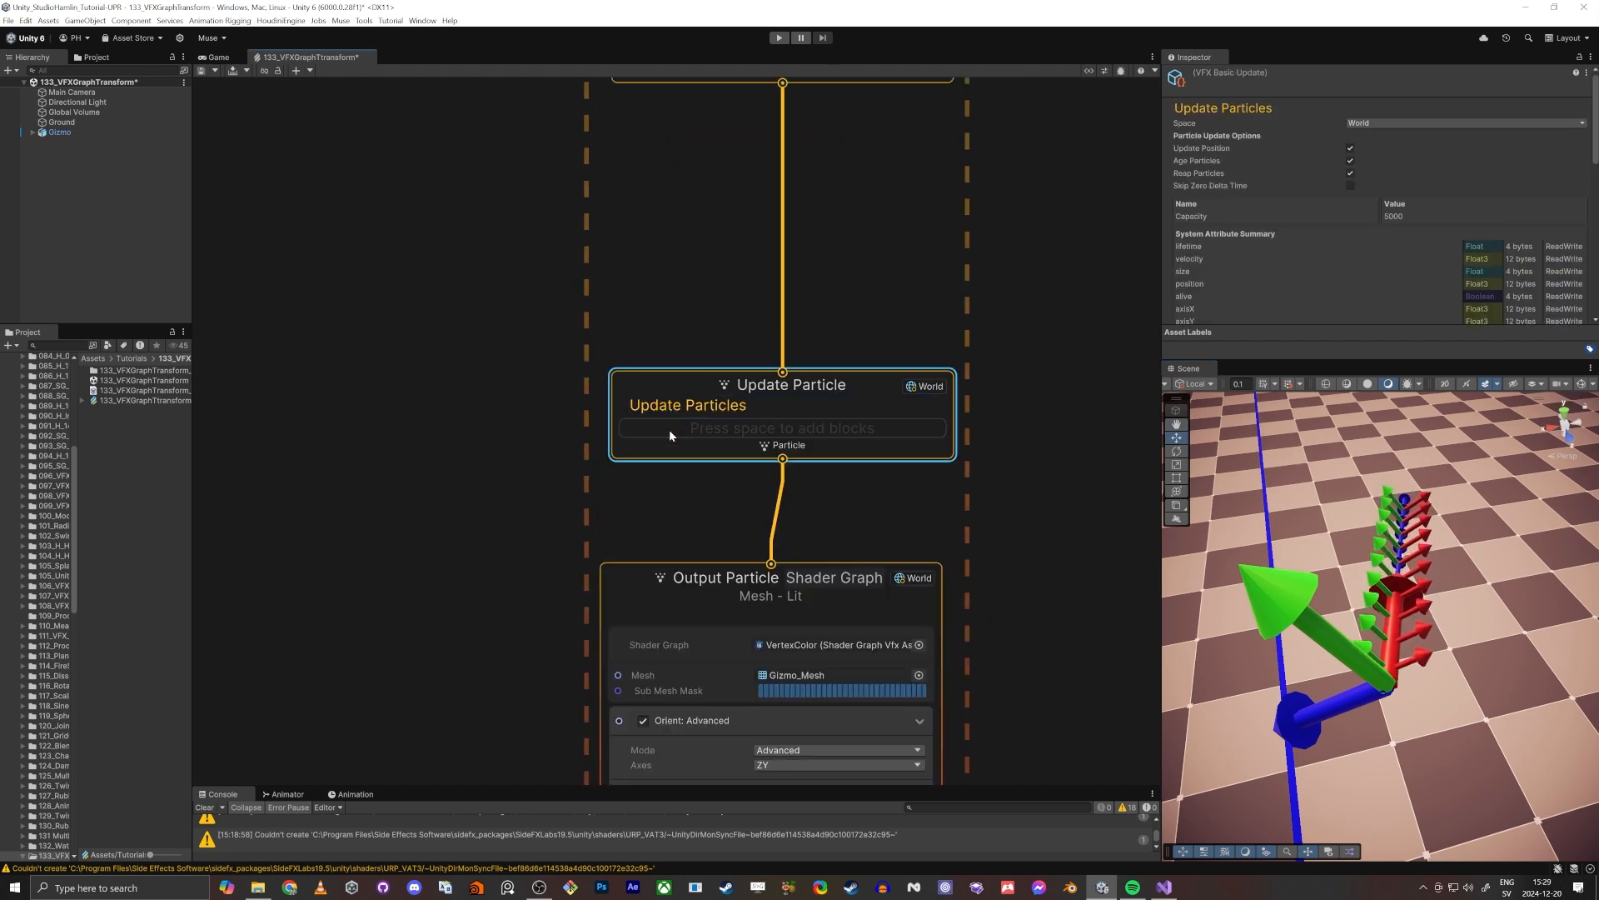
{"action": "key", "text": "space"}
{"action": "type", "text": "gradvi"}
{"action": "key", "text": "BackSpace"}
{"action": "key", "text": "BackSpace"}
{"action": "key", "text": "BackSpace"}
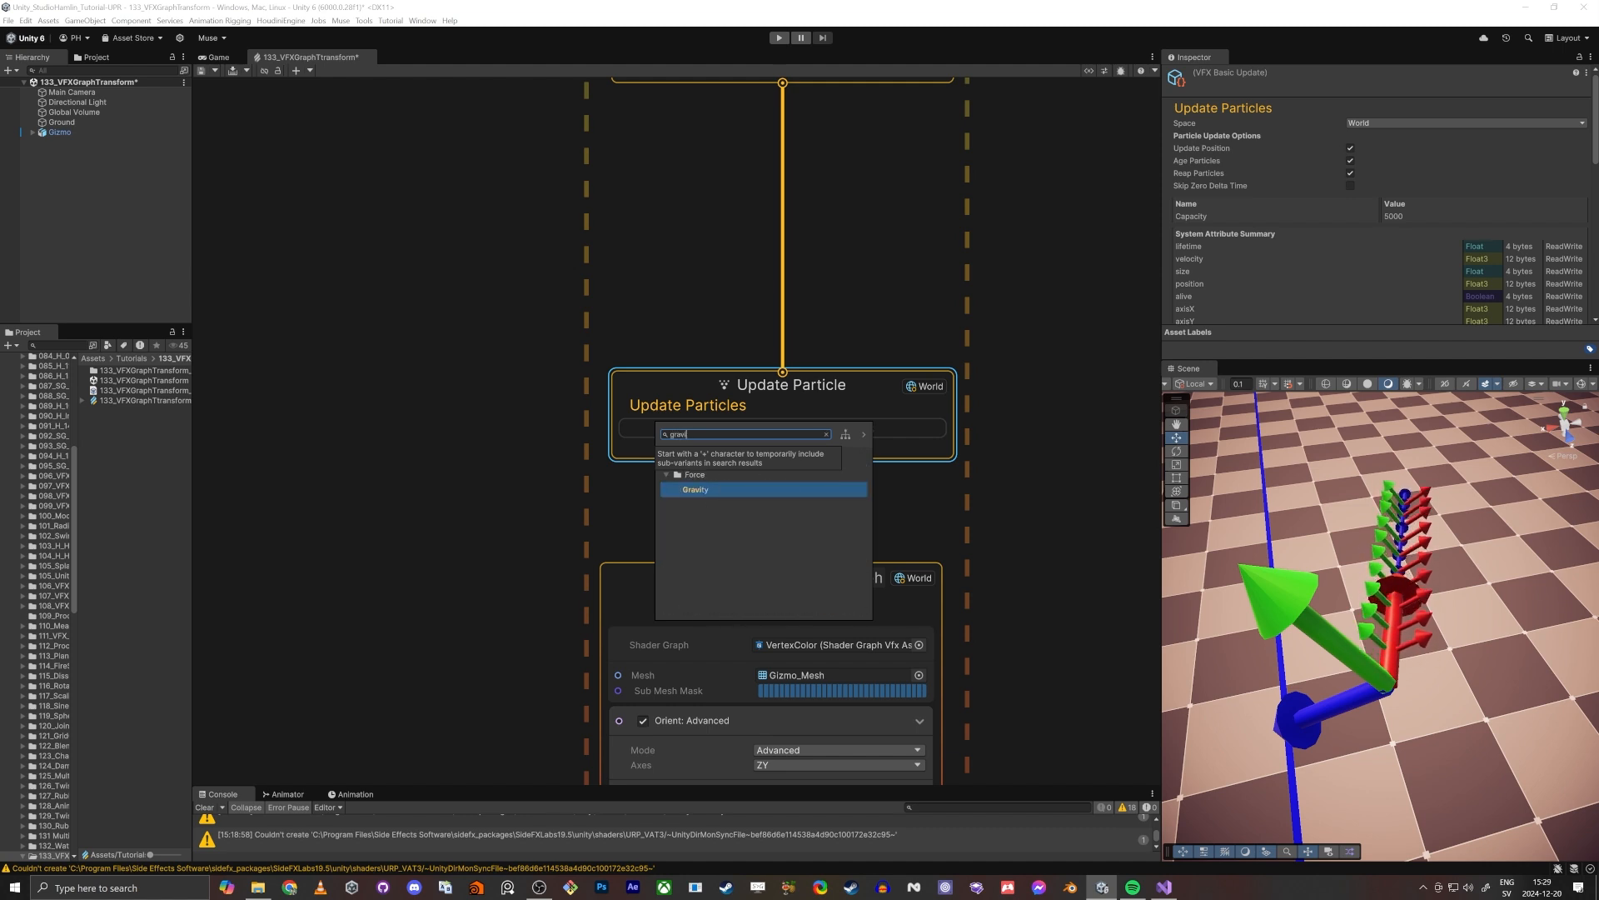
{"action": "key", "text": "Return"}
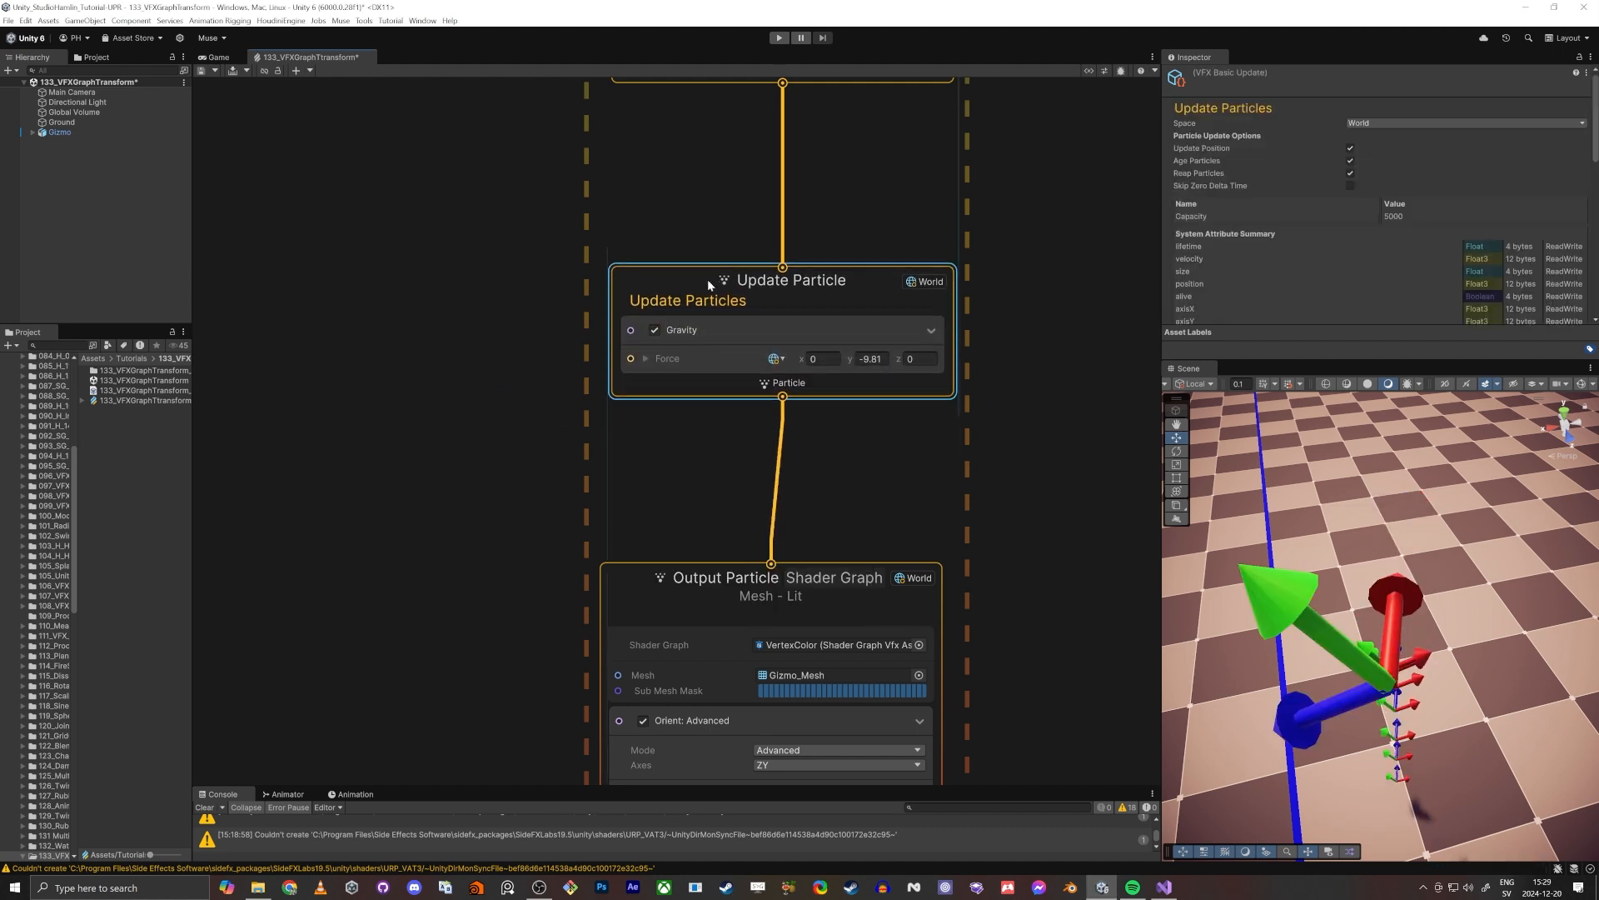
{"action": "right_click_drag", "start_coordinate": [1375, 661], "coordinate": [1351, 496]}
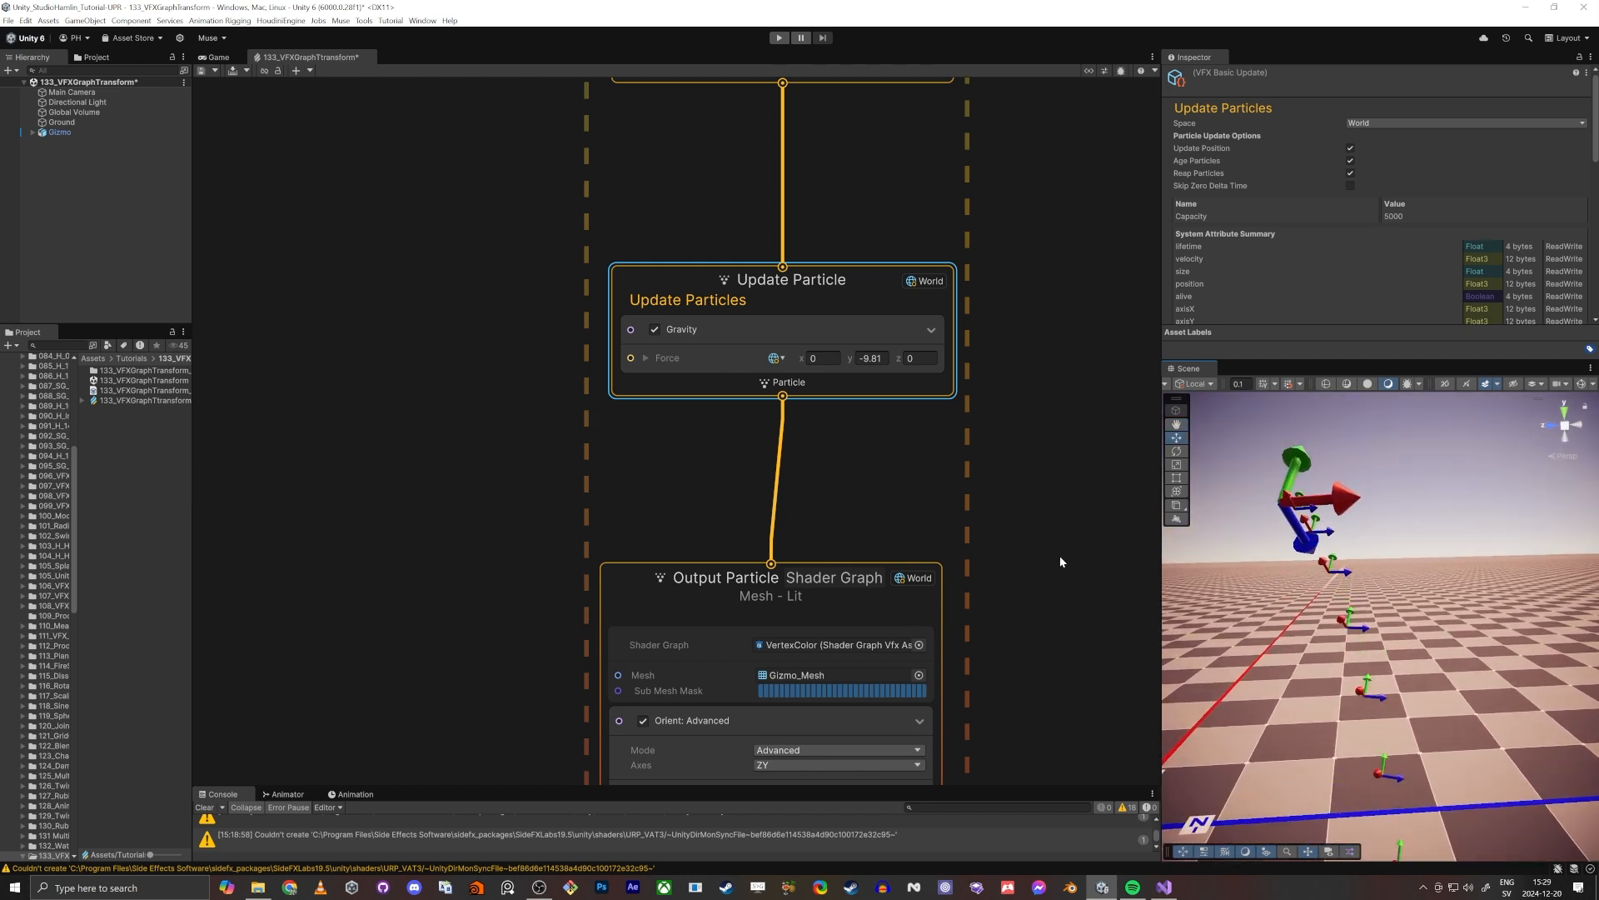
Step: Raise the constant spawn rate of Spawn System (3) for a denser trail and check the particles around the gizmo
{"action": "middle_click_drag", "start_coordinate": [1059, 556], "coordinate": [1050, 764]}
{"action": "scroll", "coordinate": [1050, 764], "scroll_direction": "down", "scroll_amount": 4}
{"action": "middle_click_drag", "start_coordinate": [1076, 468], "coordinate": [691, 641]}
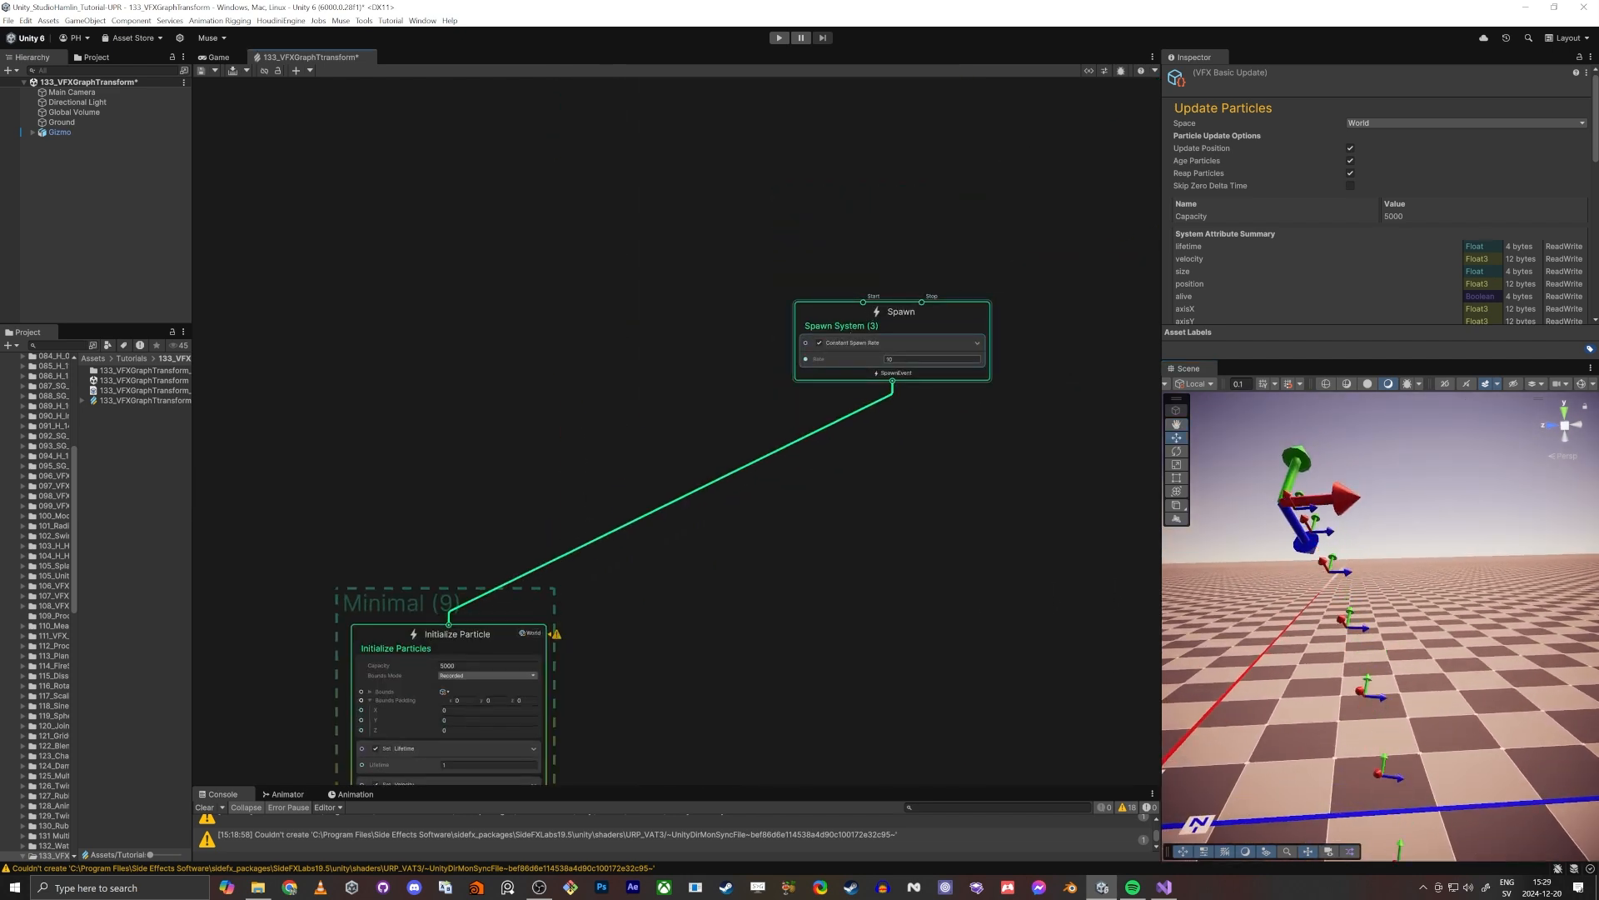
{"action": "left_click", "coordinate": [915, 359]}
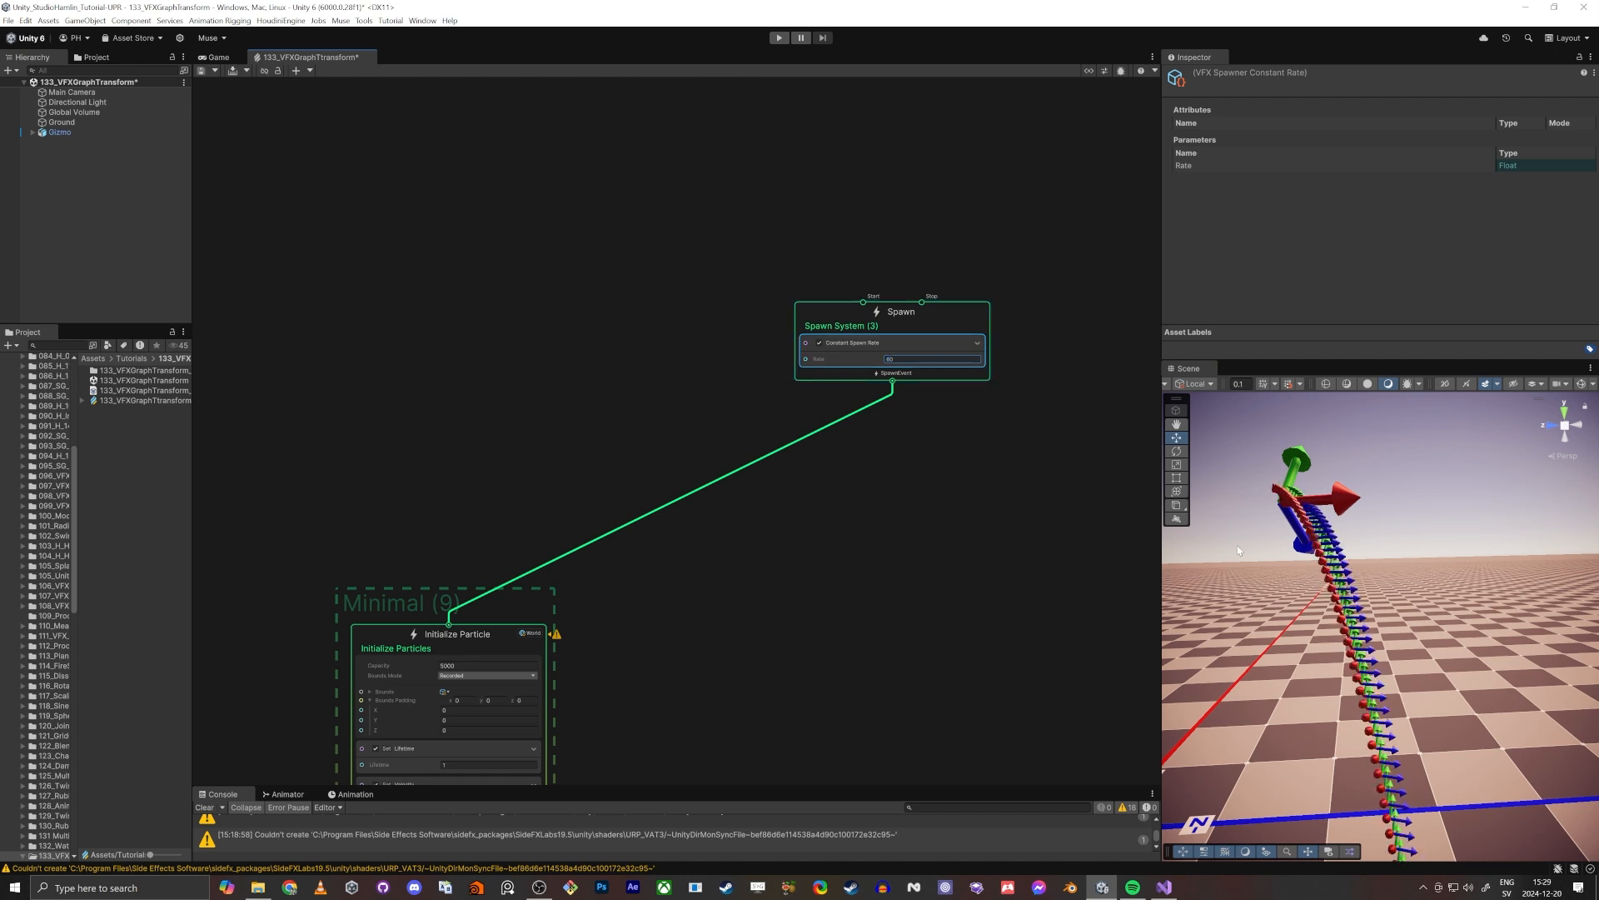
{"action": "right_click_drag", "start_coordinate": [1345, 607], "coordinate": [1389, 623]}
{"action": "key", "text": "w"}
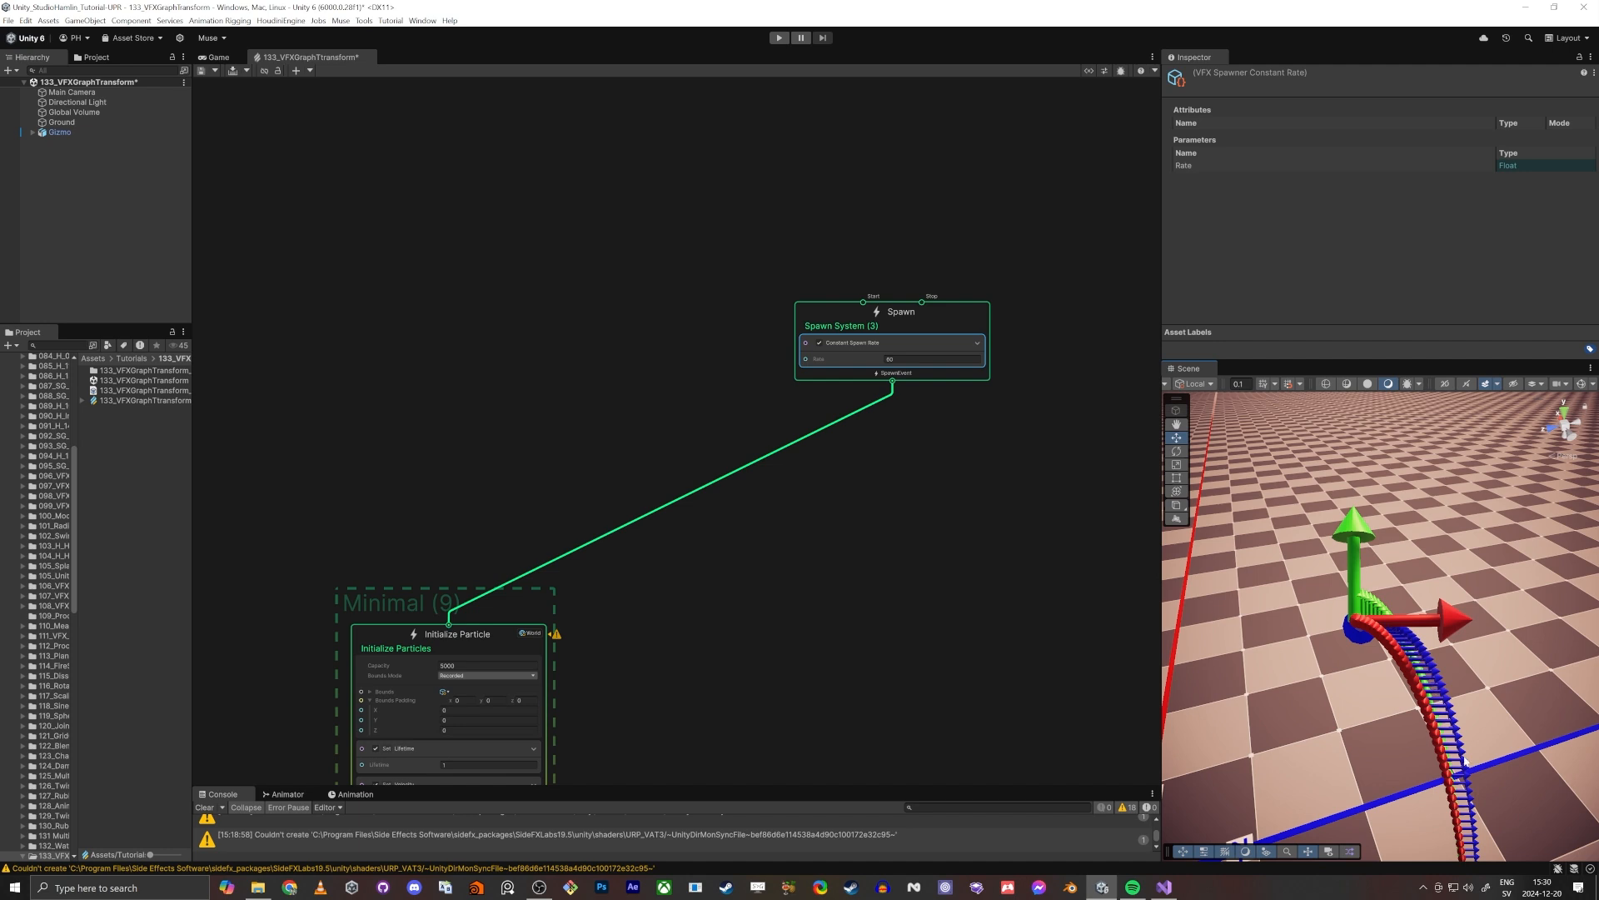
{"action": "right_click_drag", "start_coordinate": [1331, 673], "coordinate": [1333, 590]}
Step: Try other Y and X values for Axis Z, such as -0.36 and 2.84, in Minimal (9)'s Orient block
{"action": "middle_click_drag", "start_coordinate": [914, 609], "coordinate": [943, 259]}
{"action": "scroll", "coordinate": [943, 259], "scroll_direction": "down", "scroll_amount": 6}
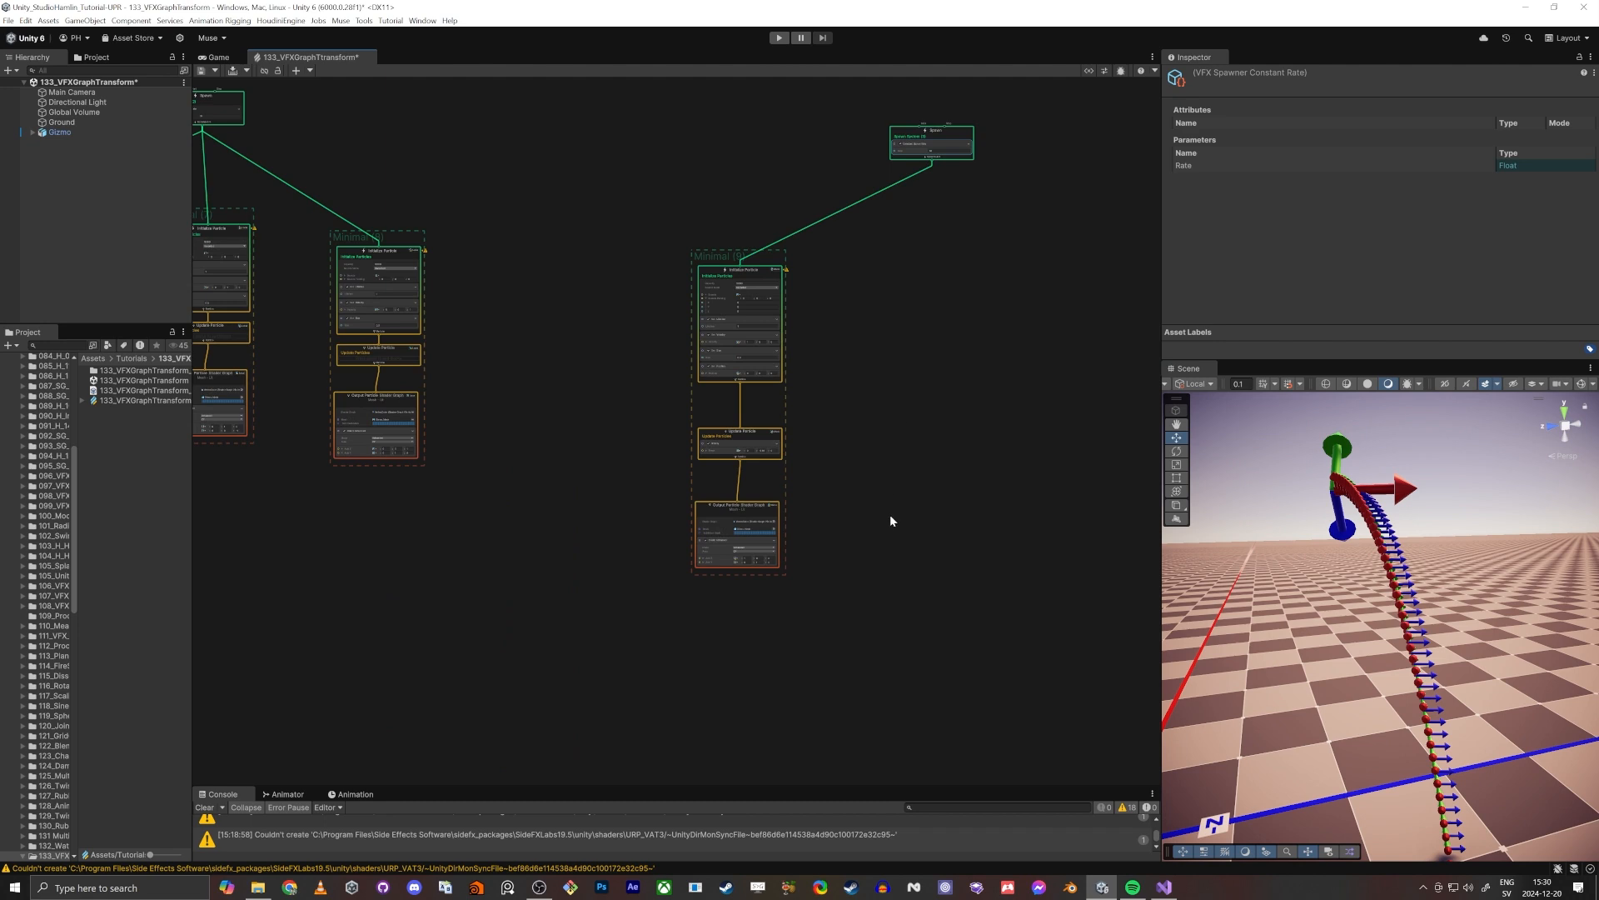
{"action": "scroll", "coordinate": [890, 521], "scroll_direction": "up", "scroll_amount": 10}
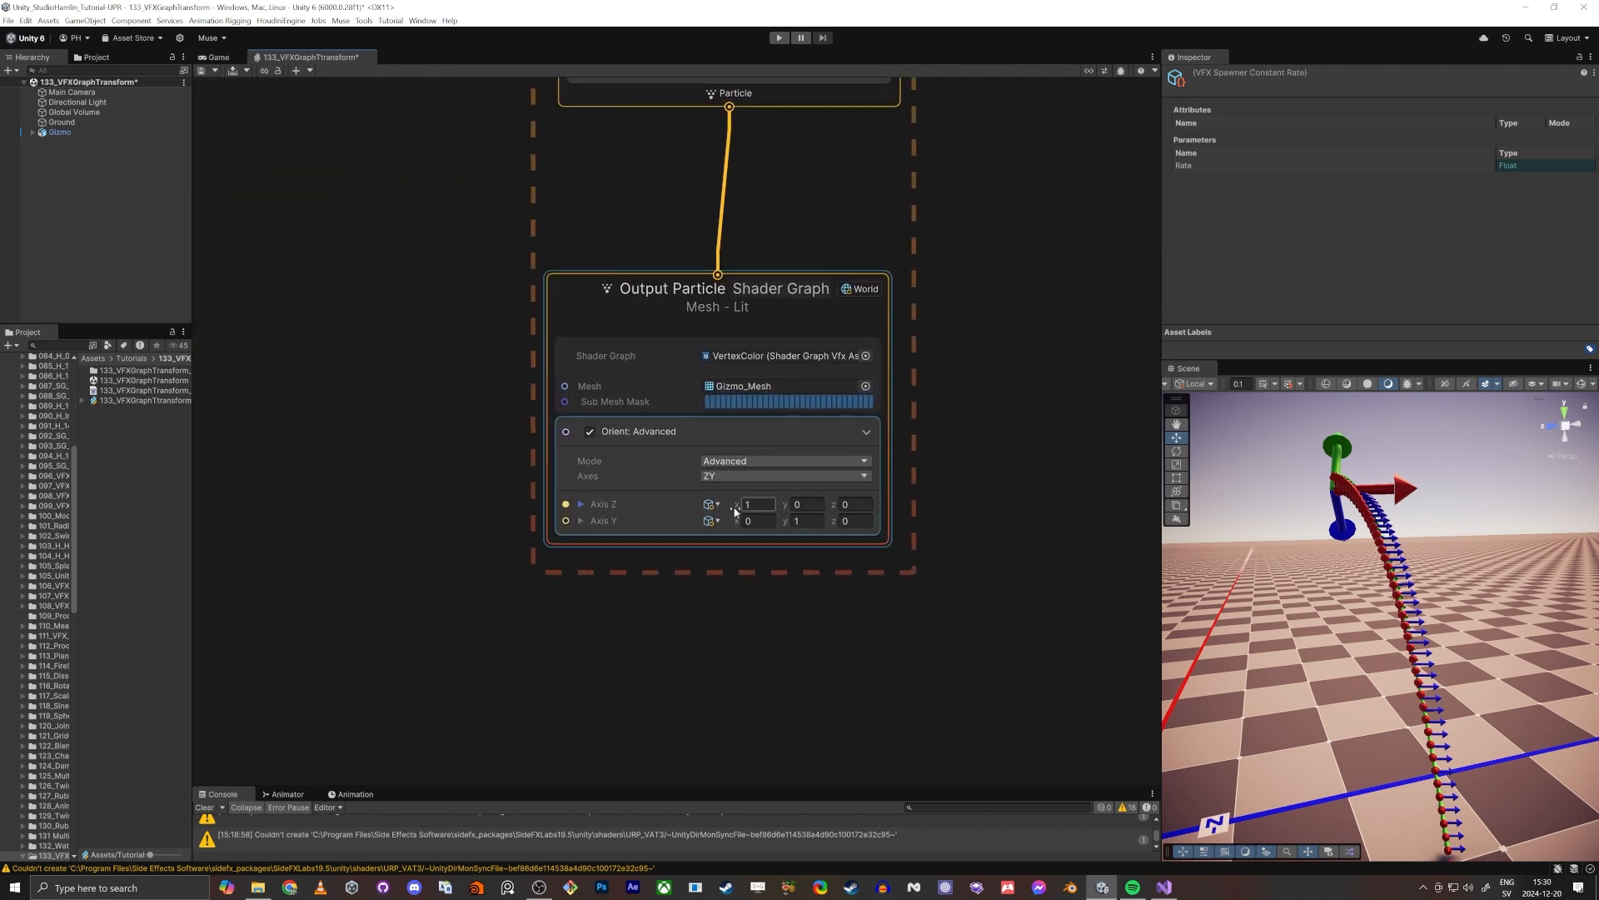
{"action": "left_click", "coordinate": [804, 505]}
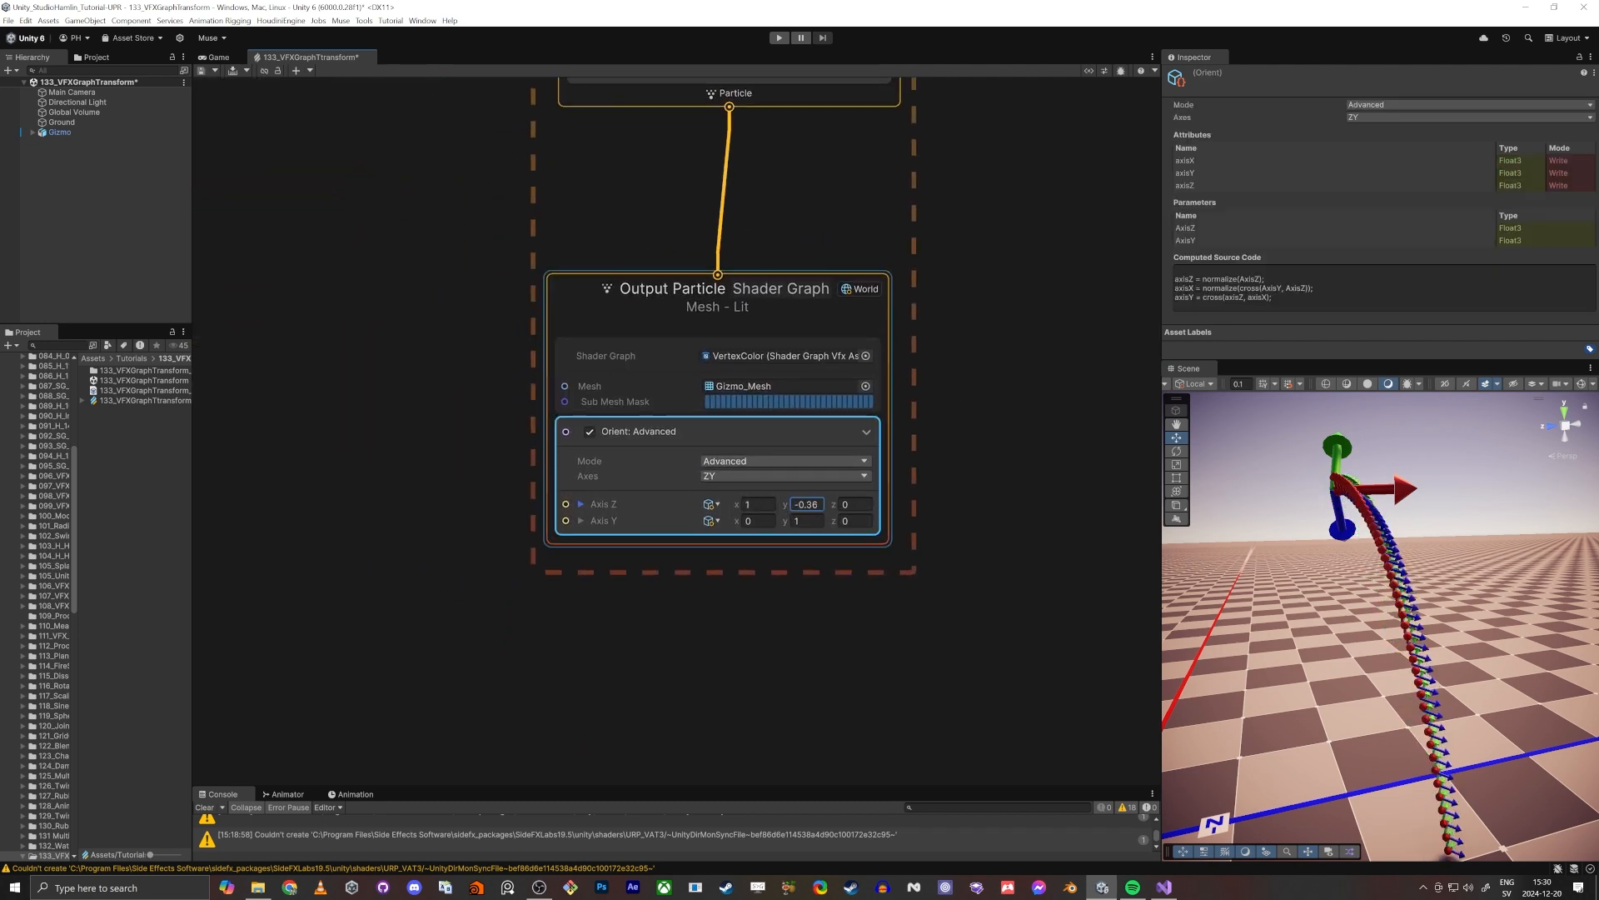
{"action": "left_click_drag", "start_coordinate": [737, 511], "coordinate": [784, 508]}
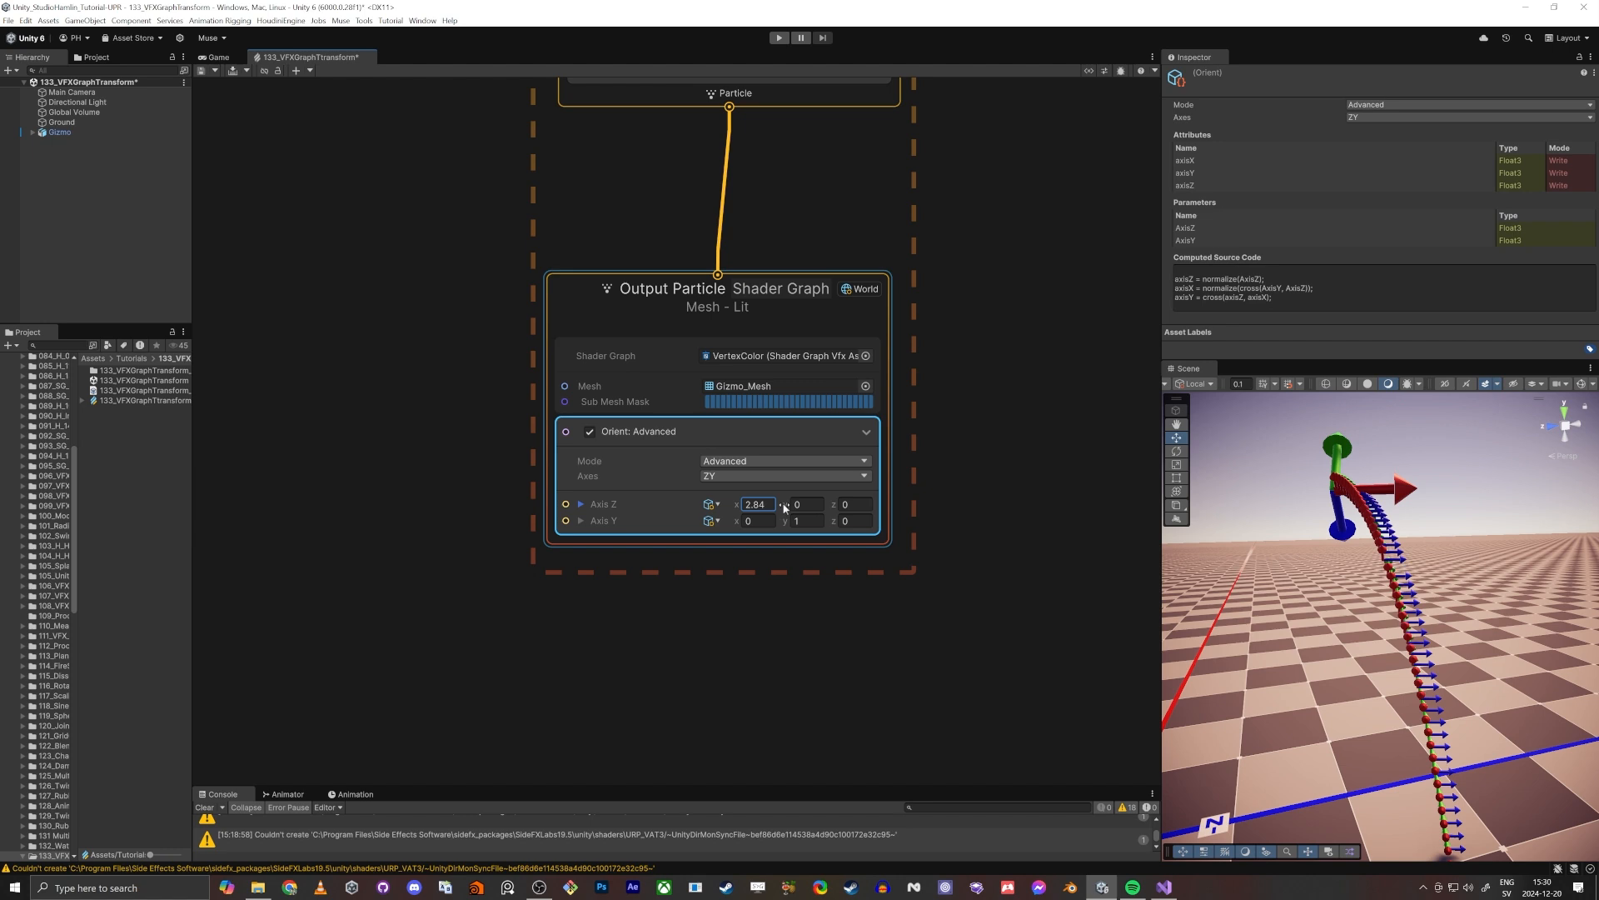
{"action": "key", "text": "ctrl+z"}
Step: Review Minimal (9)'s Initialize Particle velocity and position settings and its Output Particle orientation block
{"action": "middle_click_drag", "start_coordinate": [496, 627], "coordinate": [605, 630]}
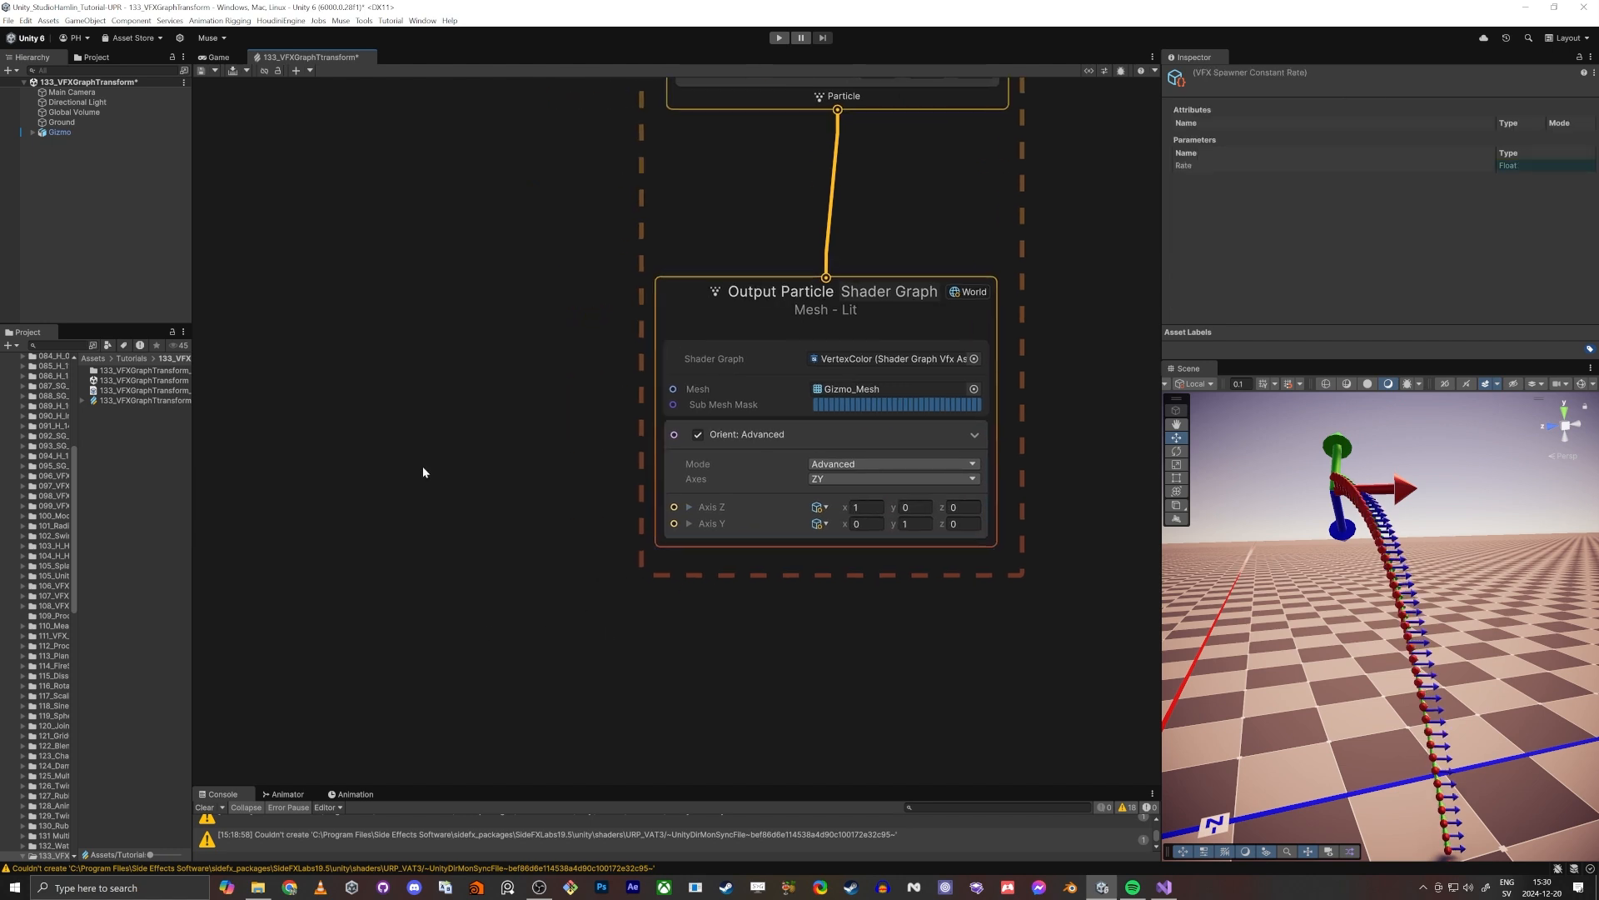
{"action": "middle_click_drag", "start_coordinate": [517, 330], "coordinate": [551, 578]}
{"action": "scroll", "coordinate": [551, 578], "scroll_direction": "down", "scroll_amount": 4}
{"action": "middle_click_drag", "start_coordinate": [598, 345], "coordinate": [607, 623]}
{"action": "scroll", "coordinate": [676, 508], "scroll_direction": "up", "scroll_amount": 6}
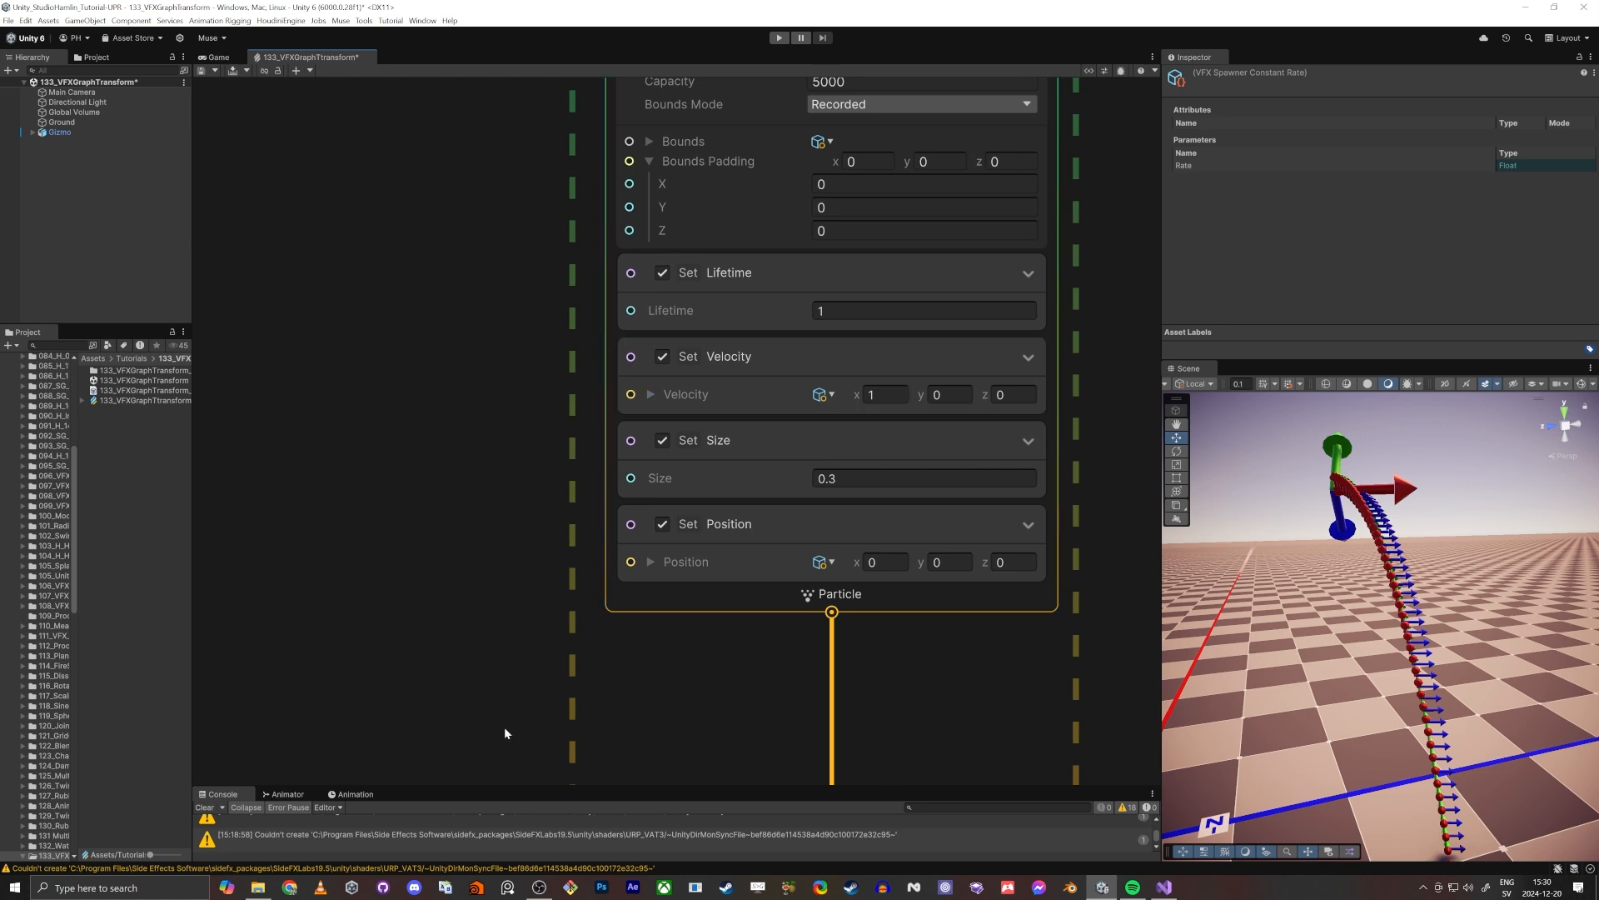
{"action": "middle_click_drag", "start_coordinate": [503, 729], "coordinate": [565, 508]}
{"action": "scroll", "coordinate": [564, 508], "scroll_direction": "down", "scroll_amount": 5}
{"action": "middle_click_drag", "start_coordinate": [507, 601], "coordinate": [691, 292]}
{"action": "middle_click_drag", "start_coordinate": [691, 529], "coordinate": [698, 424]}
{"action": "scroll", "coordinate": [839, 468], "scroll_direction": "up", "scroll_amount": 5}
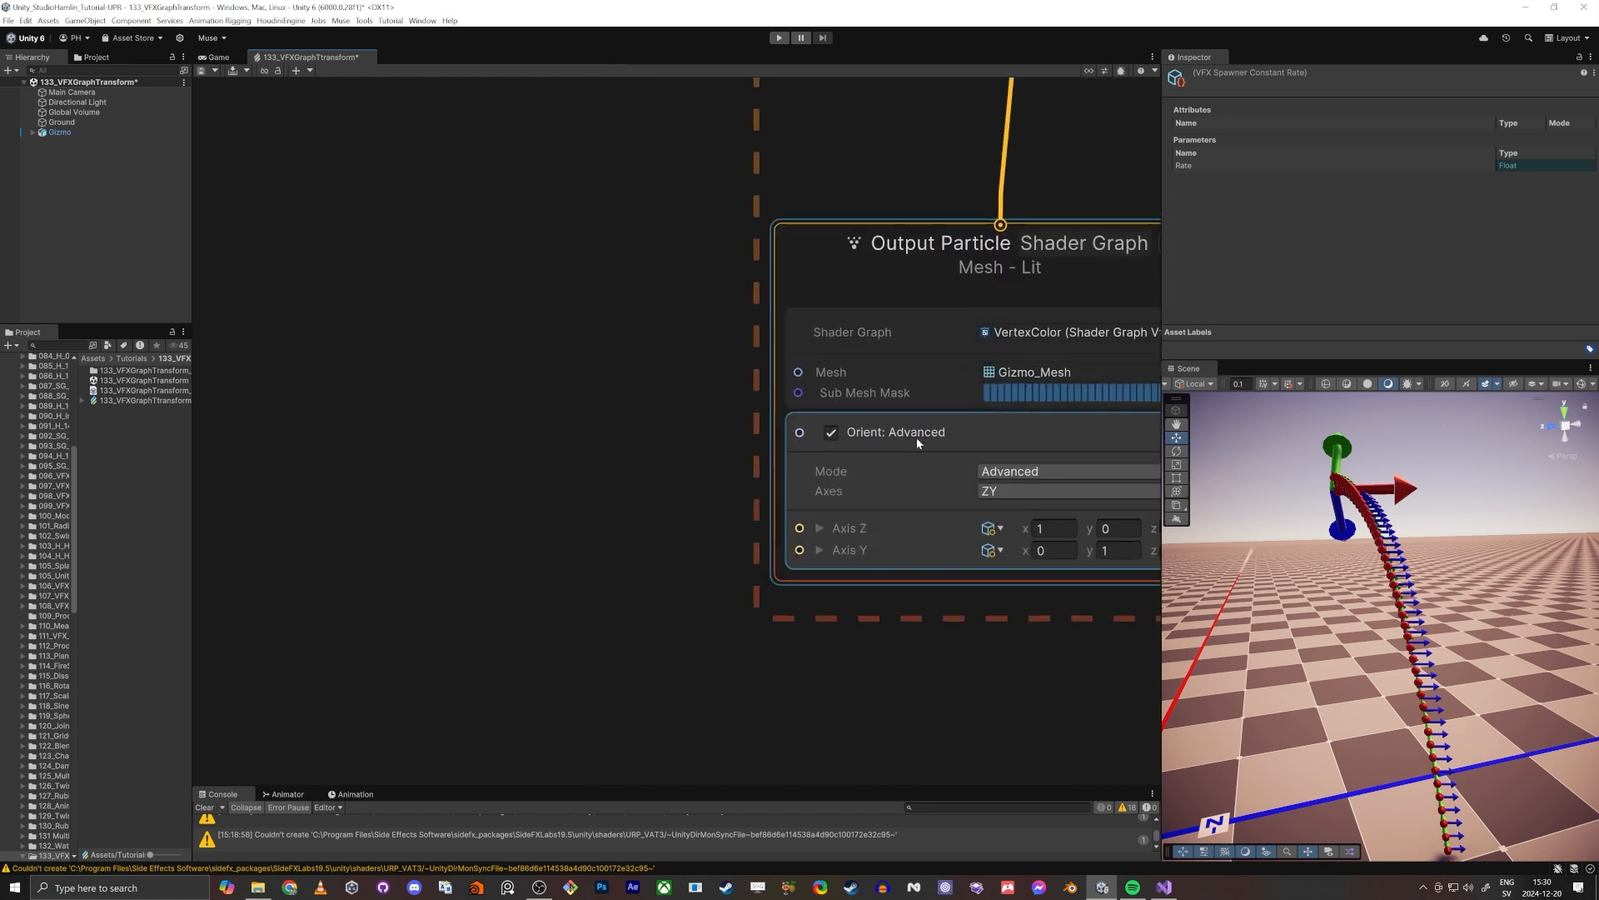
Step: Add a Get Velocity node to the graph and place it beside Minimal (9)'s Output Particle context
{"action": "left_click", "coordinate": [531, 573]}
{"action": "key", "text": "space"}
{"action": "type", "text": "ver"}
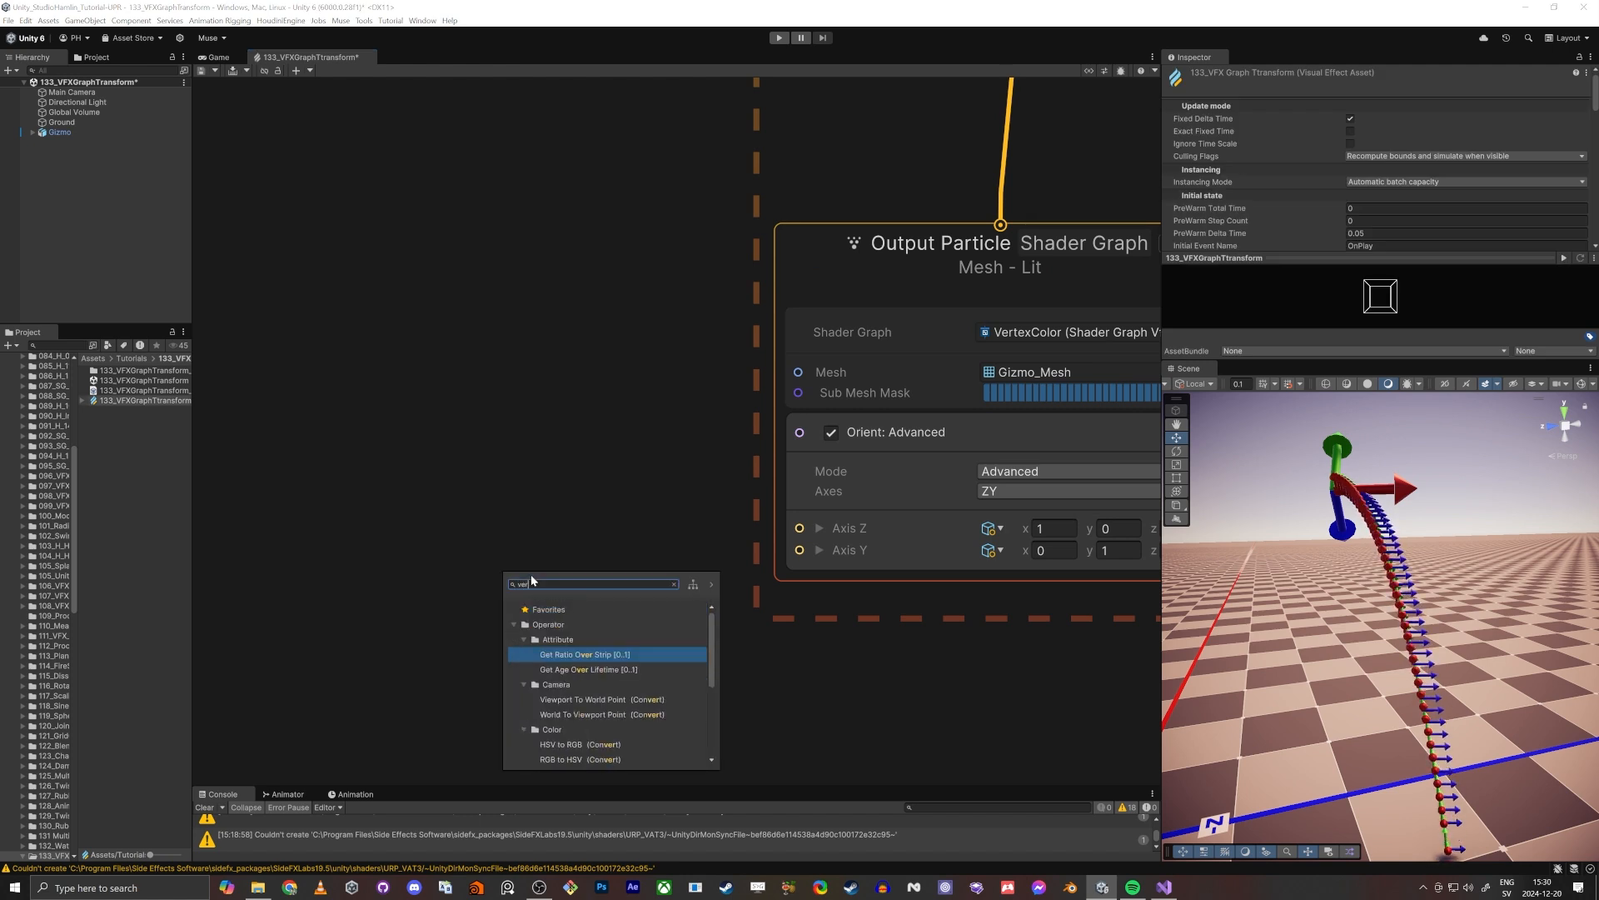
{"action": "key", "text": "BackSpace"}
{"action": "key", "text": "BackSpace"}
{"action": "key", "text": "BackSpace"}
{"action": "type", "text": "get vel"}
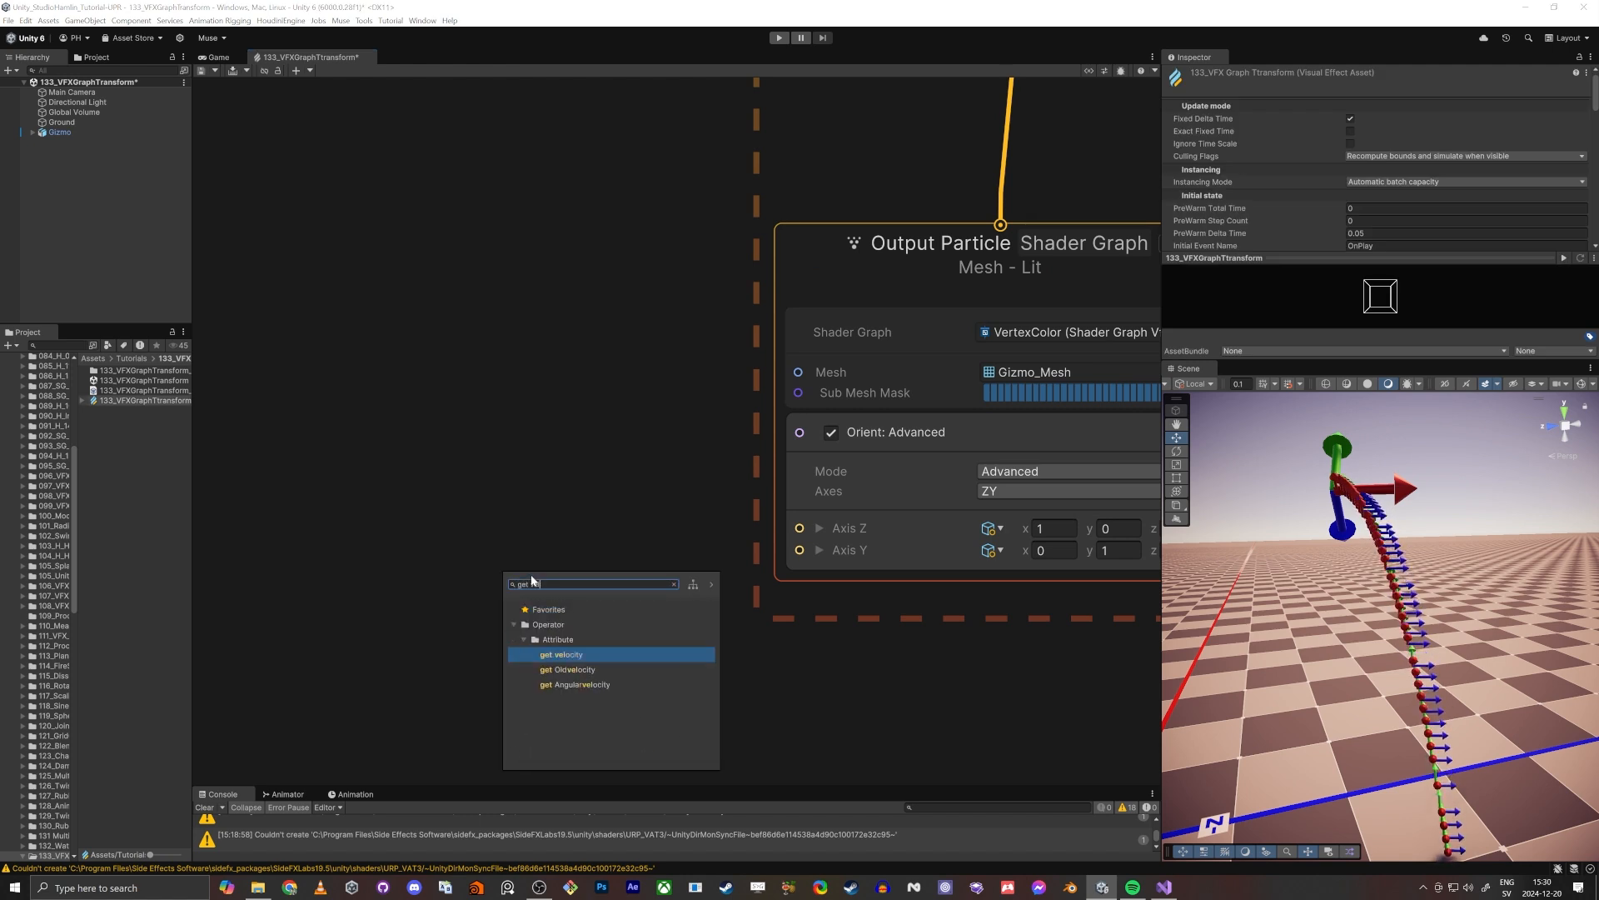
{"action": "key", "text": "Return"}
{"action": "left_click_drag", "start_coordinate": [608, 640], "coordinate": [342, 499]}
{"action": "middle_click_drag", "start_coordinate": [497, 656], "coordinate": [617, 641]}
{"action": "left_click_drag", "start_coordinate": [454, 481], "coordinate": [383, 453]}
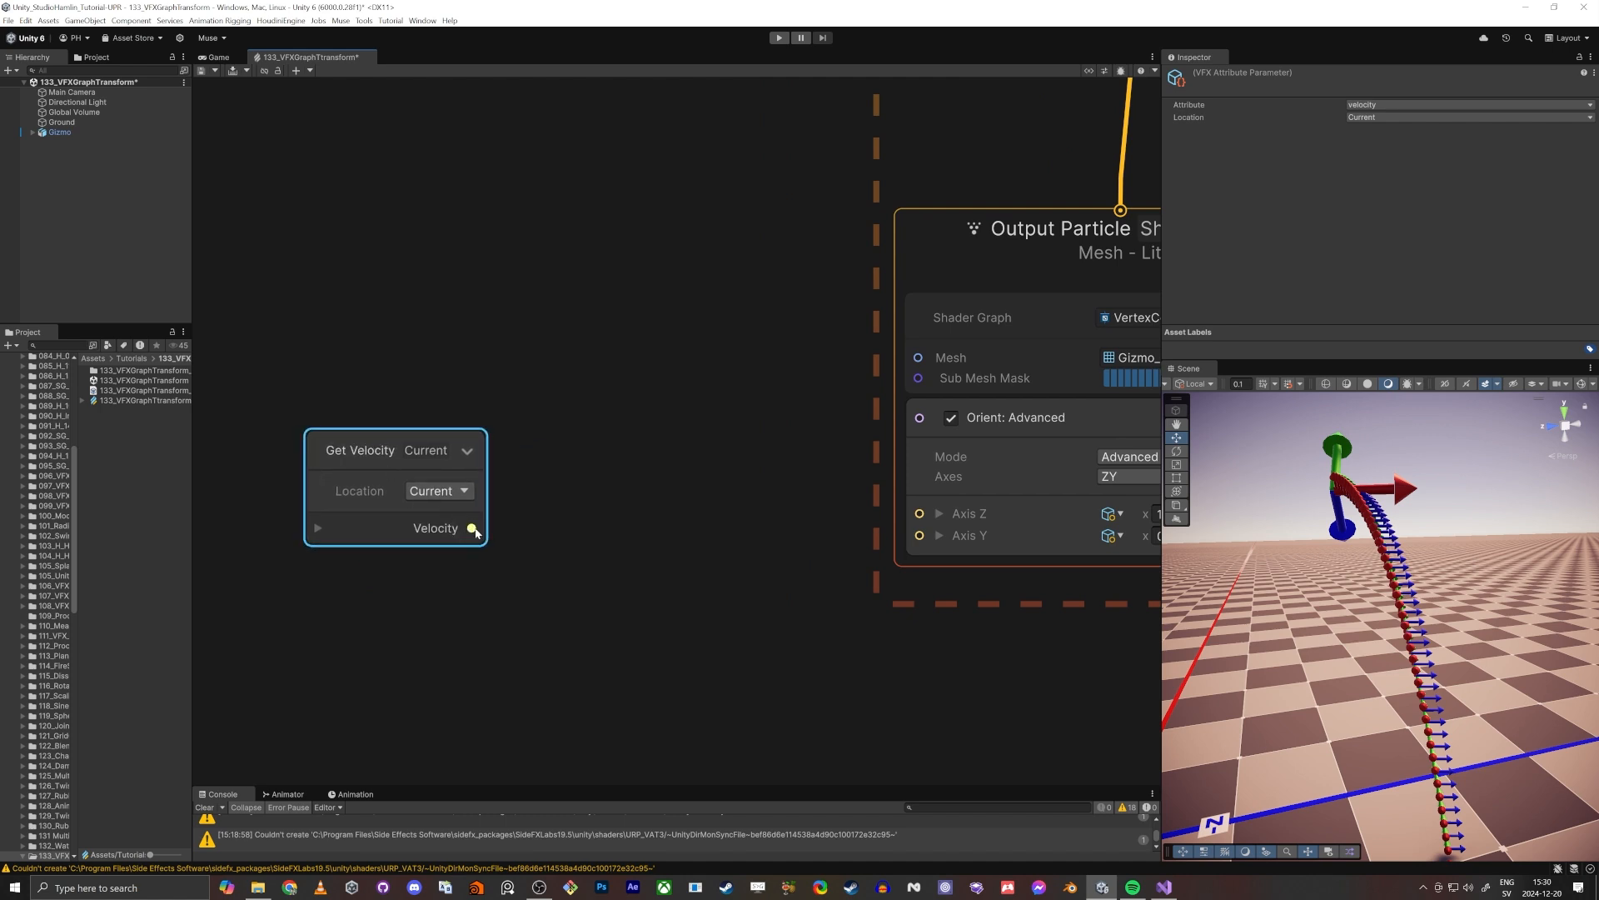
Step: Feed the Get Velocity output into a new Normalize node and move both nodes away from the Output Particle context
{"action": "left_click_drag", "start_coordinate": [473, 528], "coordinate": [565, 532]}
{"action": "type", "text": "norm"}
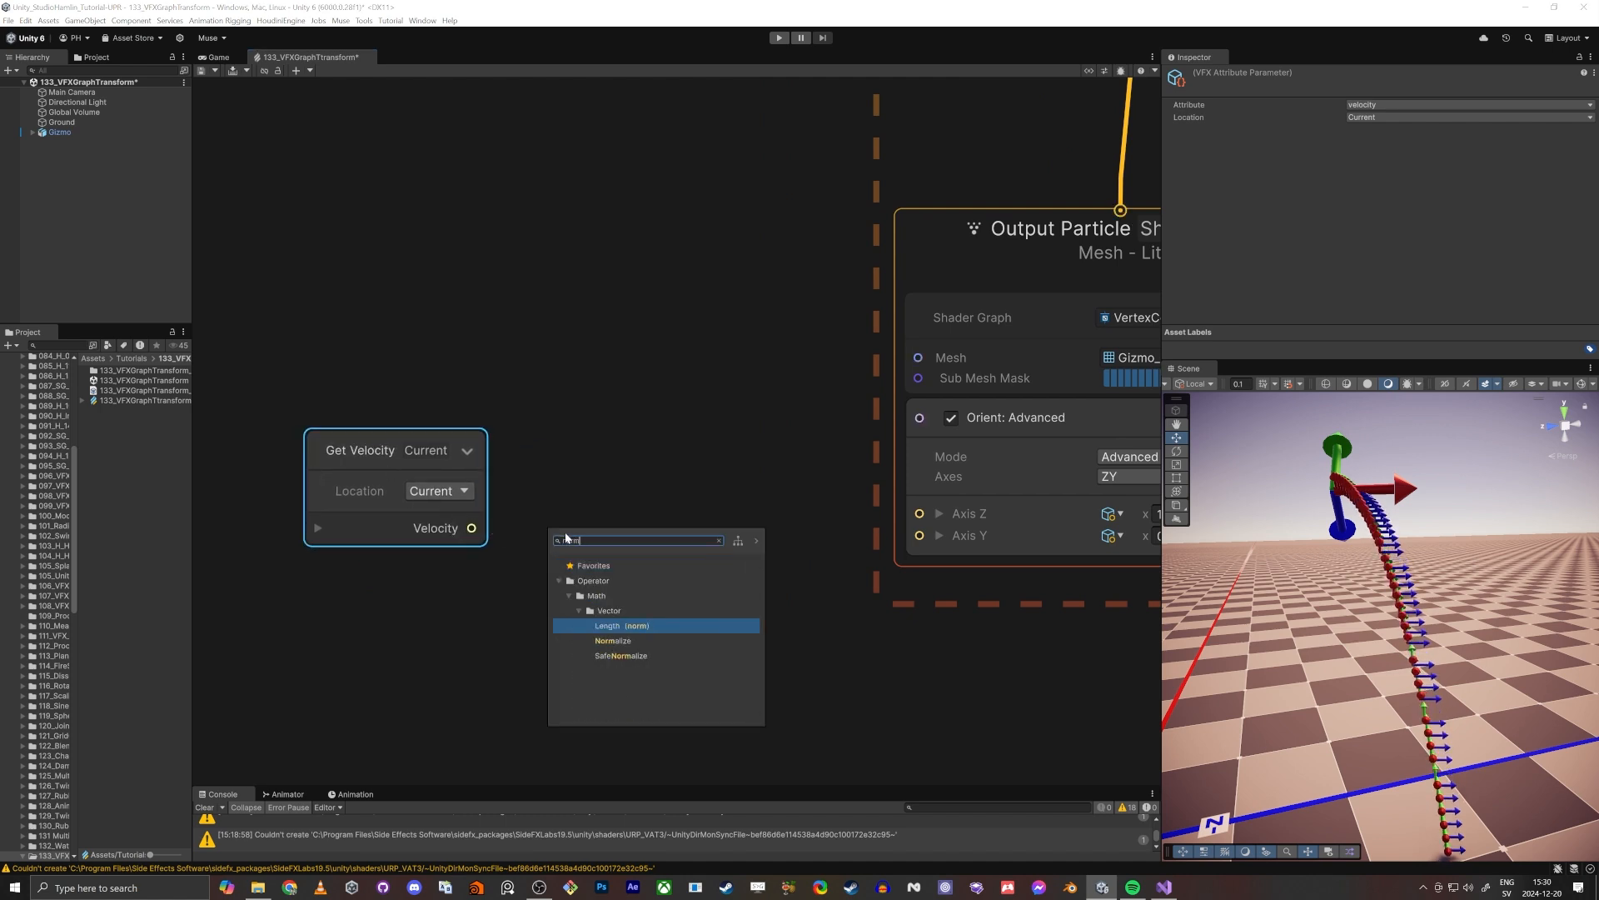
{"action": "key", "text": "Down"}
{"action": "key", "text": "Return"}
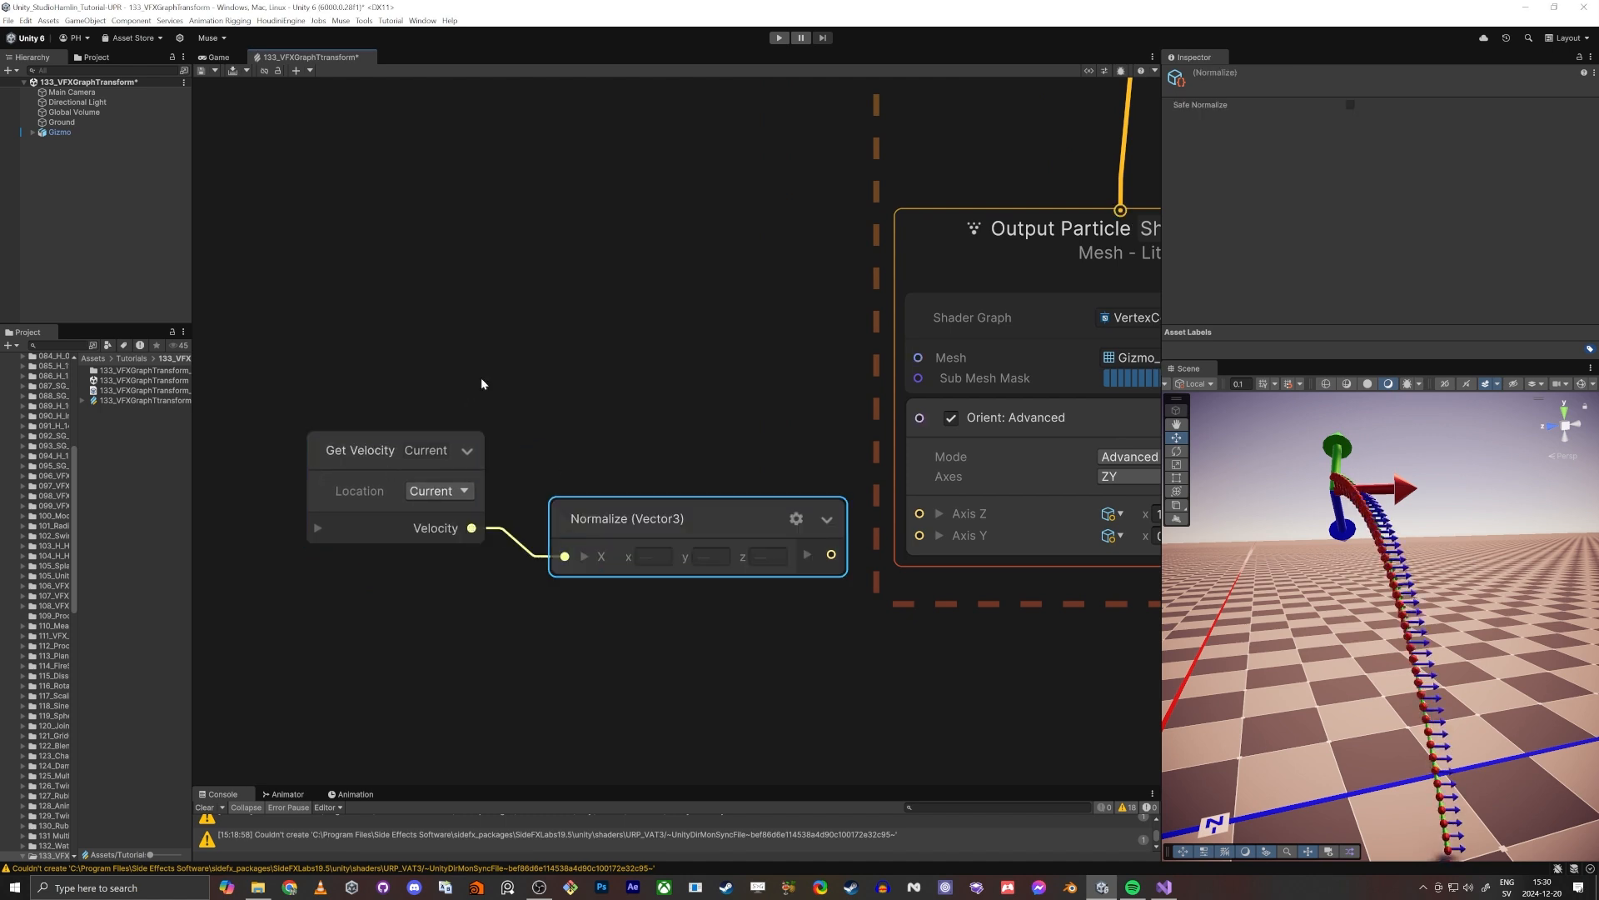
{"action": "left_click_drag", "start_coordinate": [478, 381], "coordinate": [653, 609]}
{"action": "left_click_drag", "start_coordinate": [756, 507], "coordinate": [489, 429]}
{"action": "left_click", "coordinate": [542, 390]}
{"action": "left_click", "coordinate": [508, 459]}
Step: Connect the Normalize output to Axis Z of the Orient: Advanced block and inspect the particles' orientation in the scene
{"action": "middle_click_drag", "start_coordinate": [768, 564], "coordinate": [627, 570]}
{"action": "left_click_drag", "start_coordinate": [778, 520], "coordinate": [458, 479]}
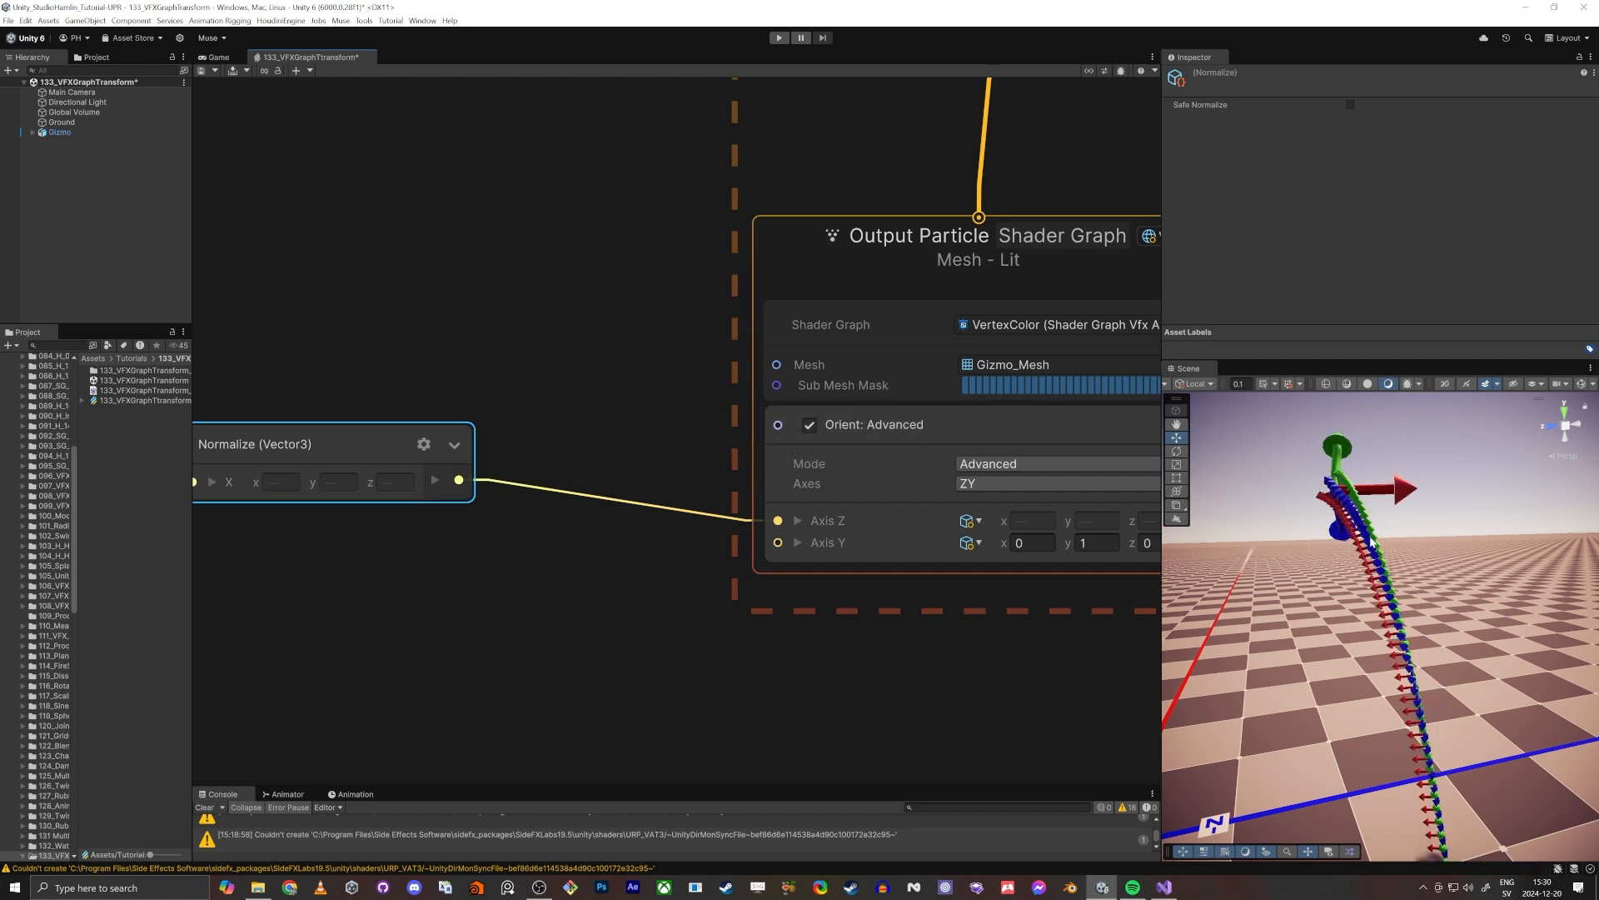
{"action": "left_click_drag", "start_coordinate": [1370, 540], "coordinate": [1340, 638], "text": "alt"}
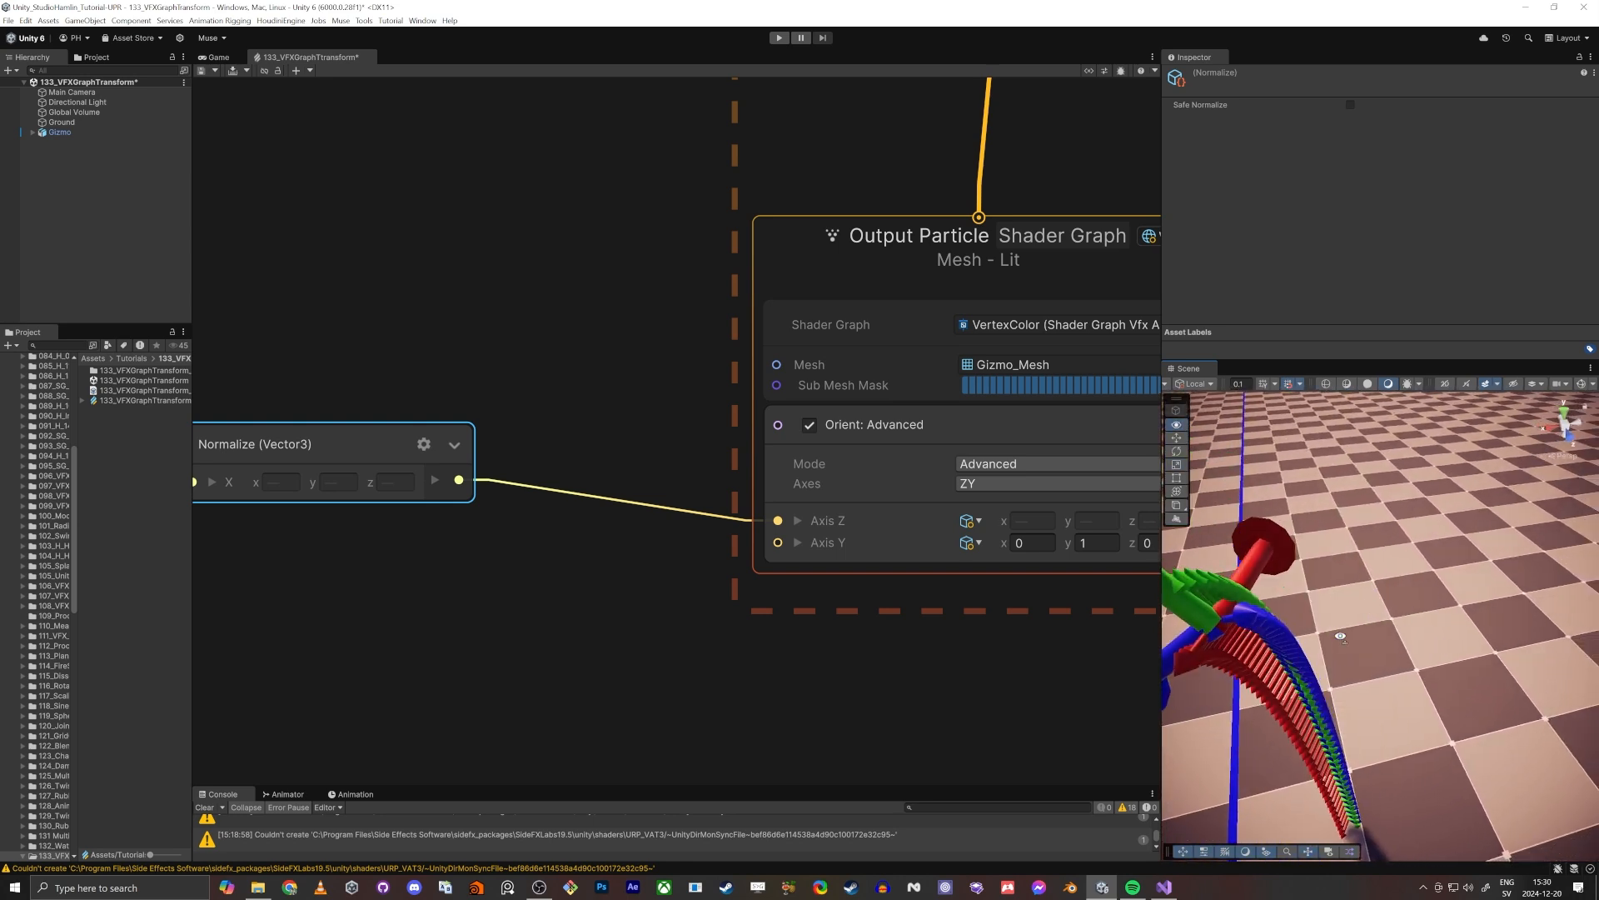
Step: Try World space for Axis Y of the Orient: Advanced block and return it to Local
{"action": "scroll", "coordinate": [1068, 672], "scroll_direction": "down", "scroll_amount": 2}
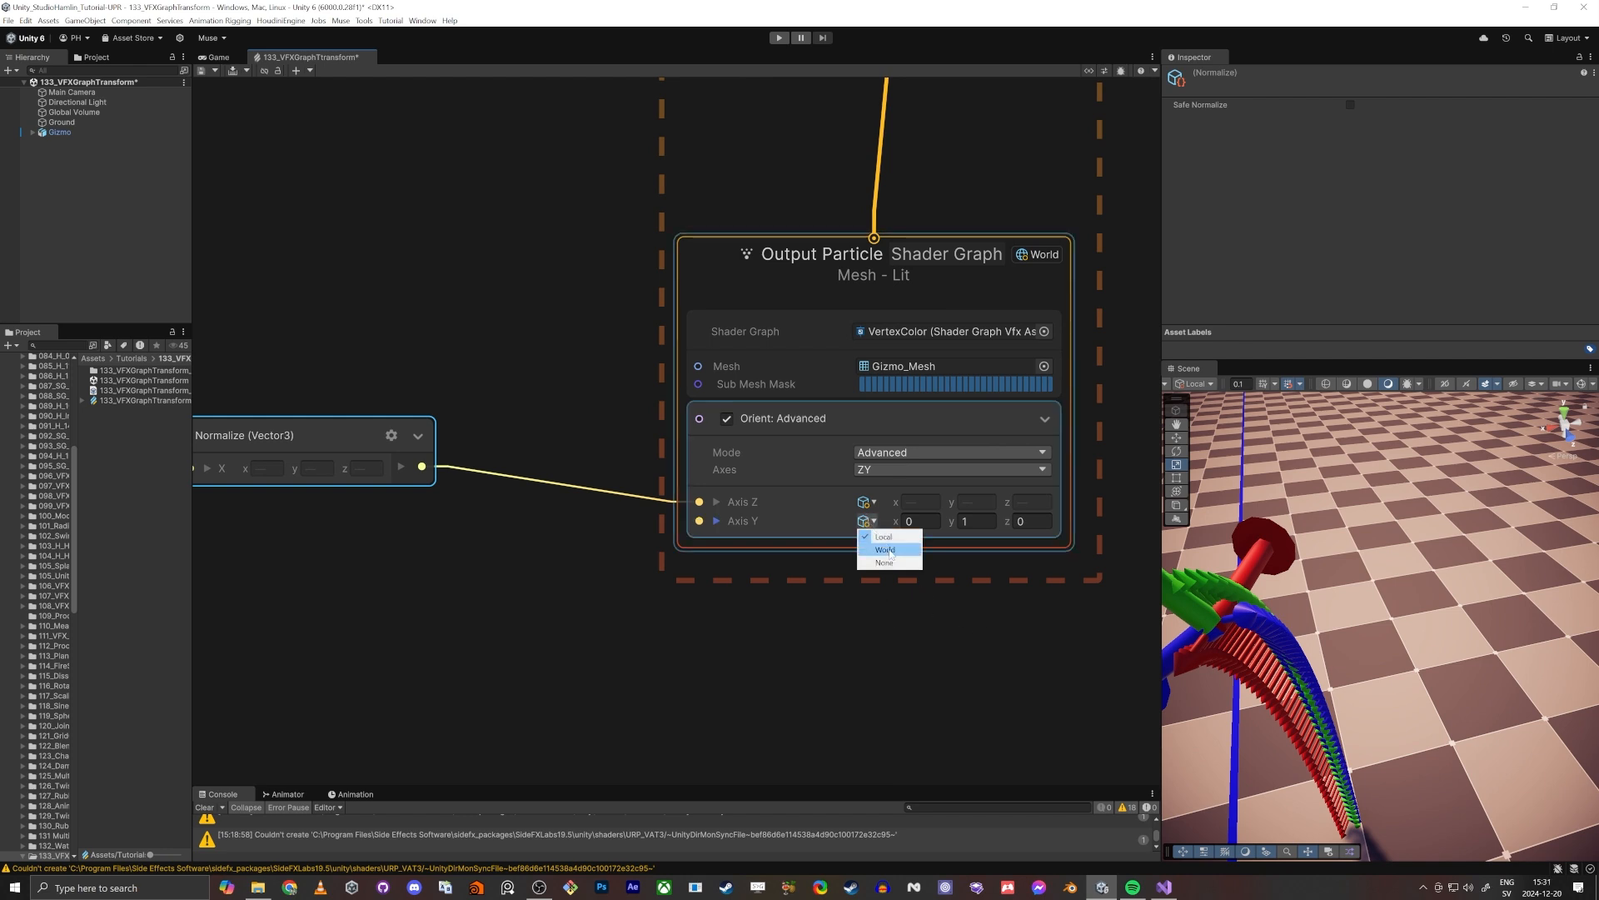
{"action": "left_click", "coordinate": [887, 550]}
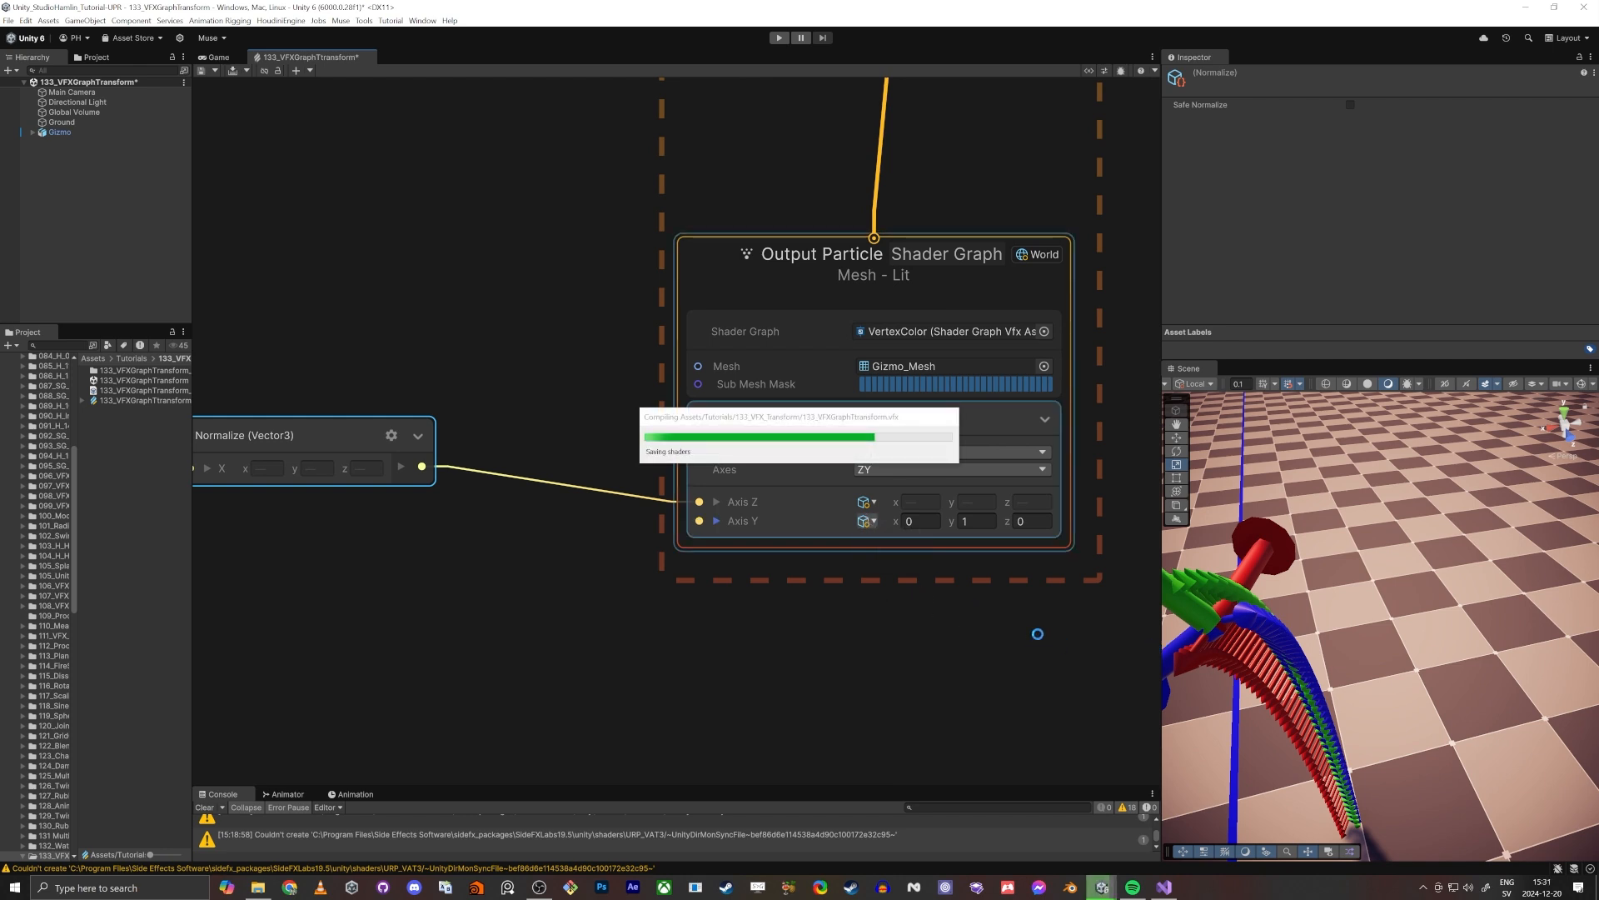
{"action": "left_click", "coordinate": [881, 537]}
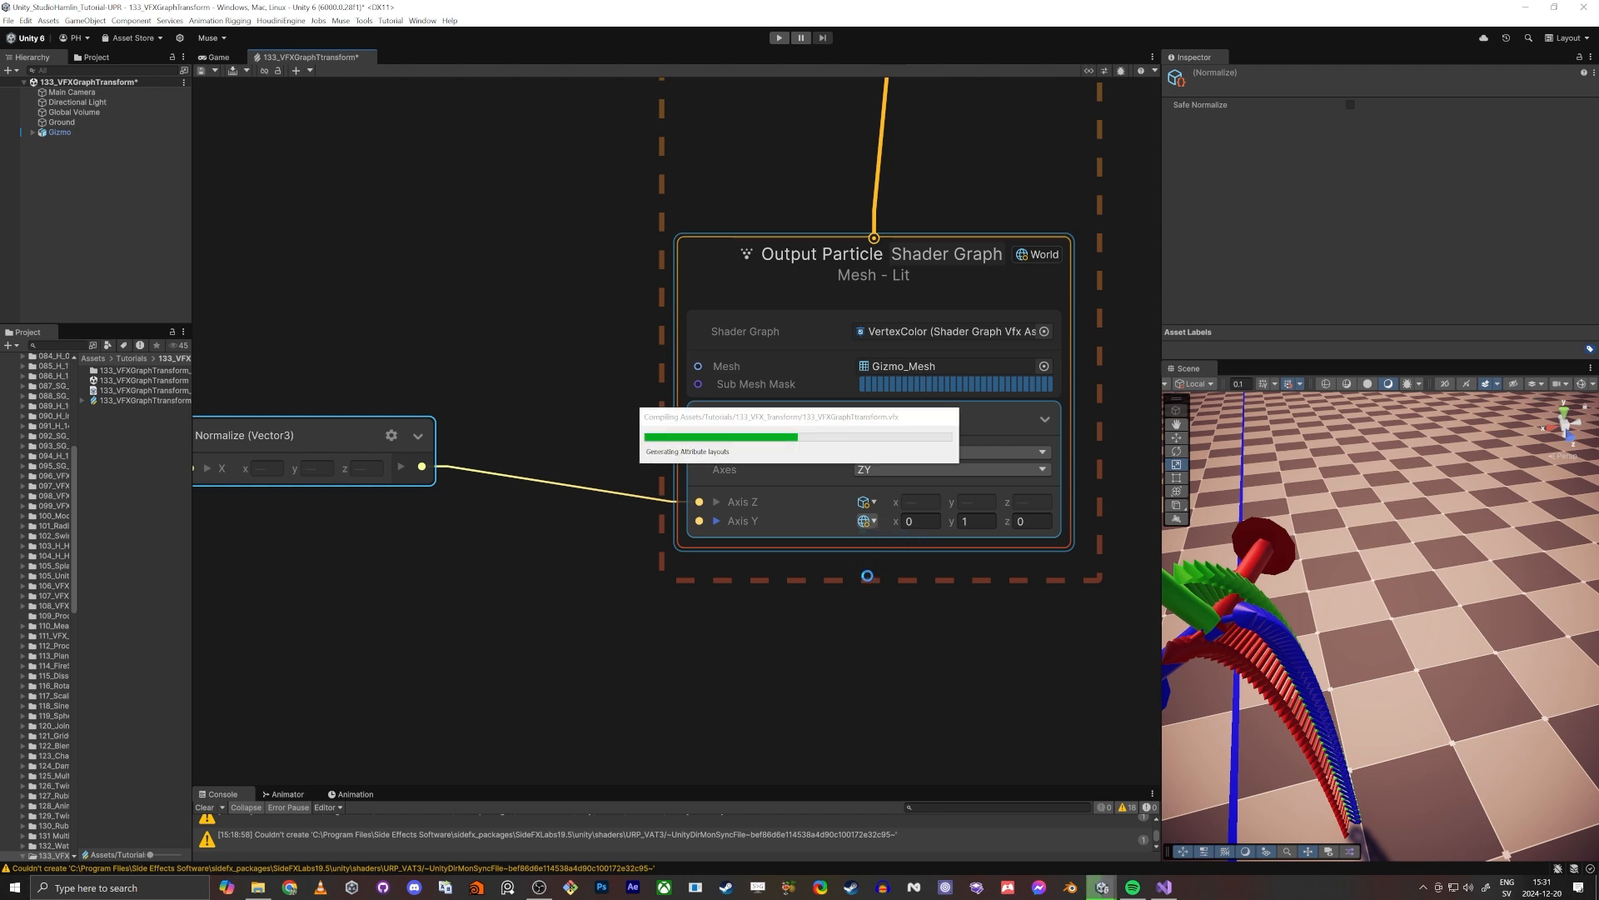
Step: Set the space of Axis Z in the Orient: Advanced block to World and inspect the particles' alignment up close
{"action": "middle_click_drag", "start_coordinate": [497, 575], "coordinate": [464, 539]}
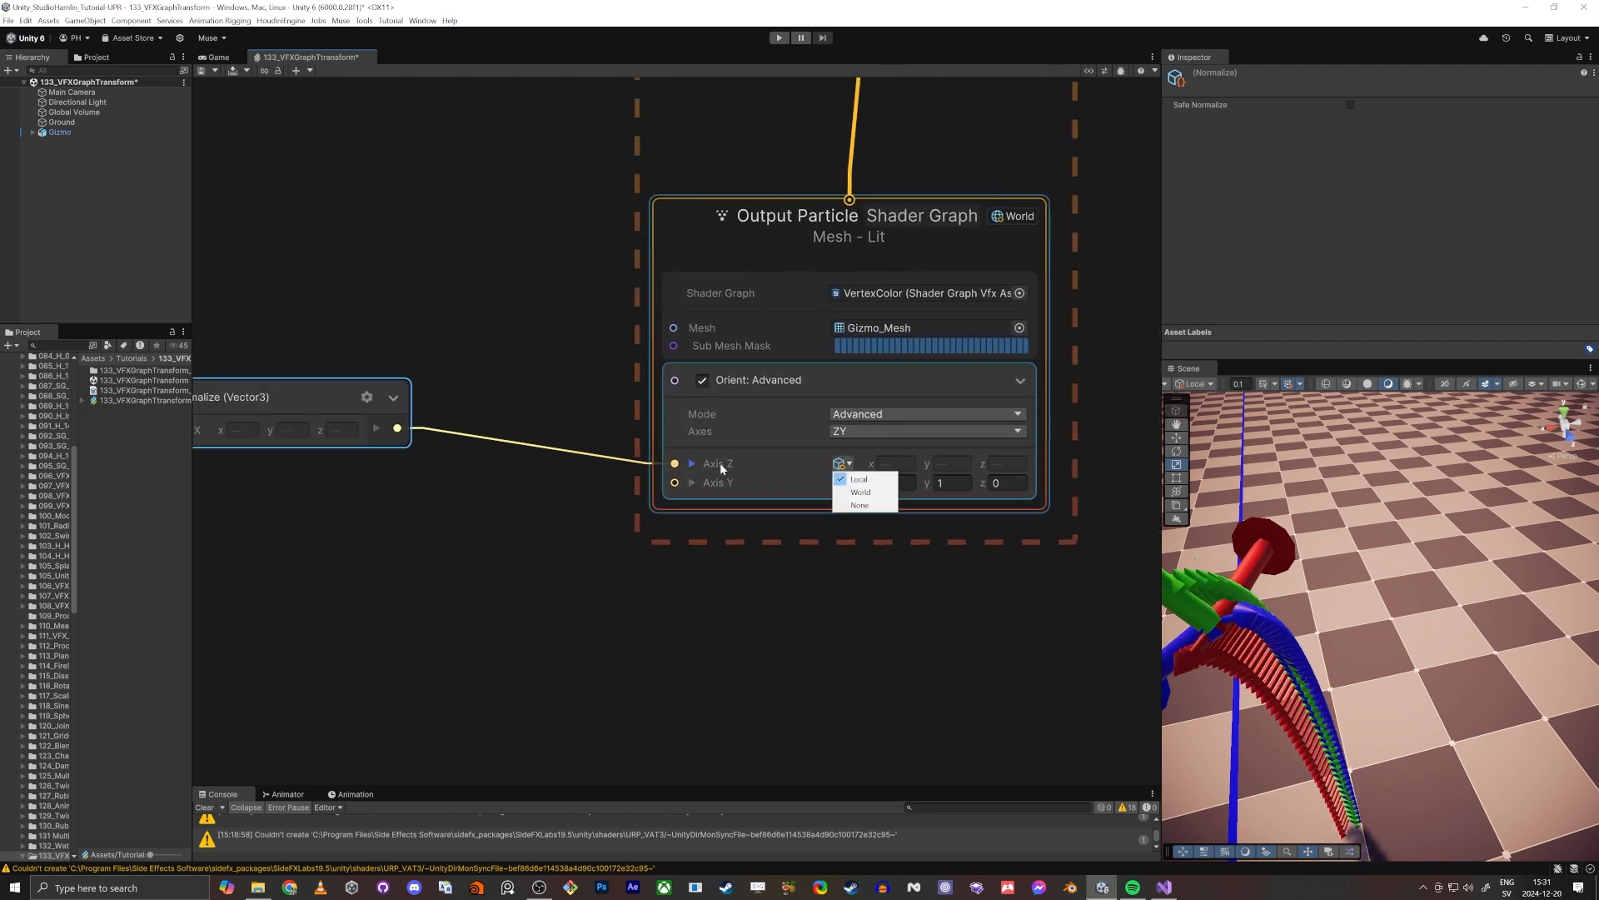
{"action": "left_click", "coordinate": [863, 493]}
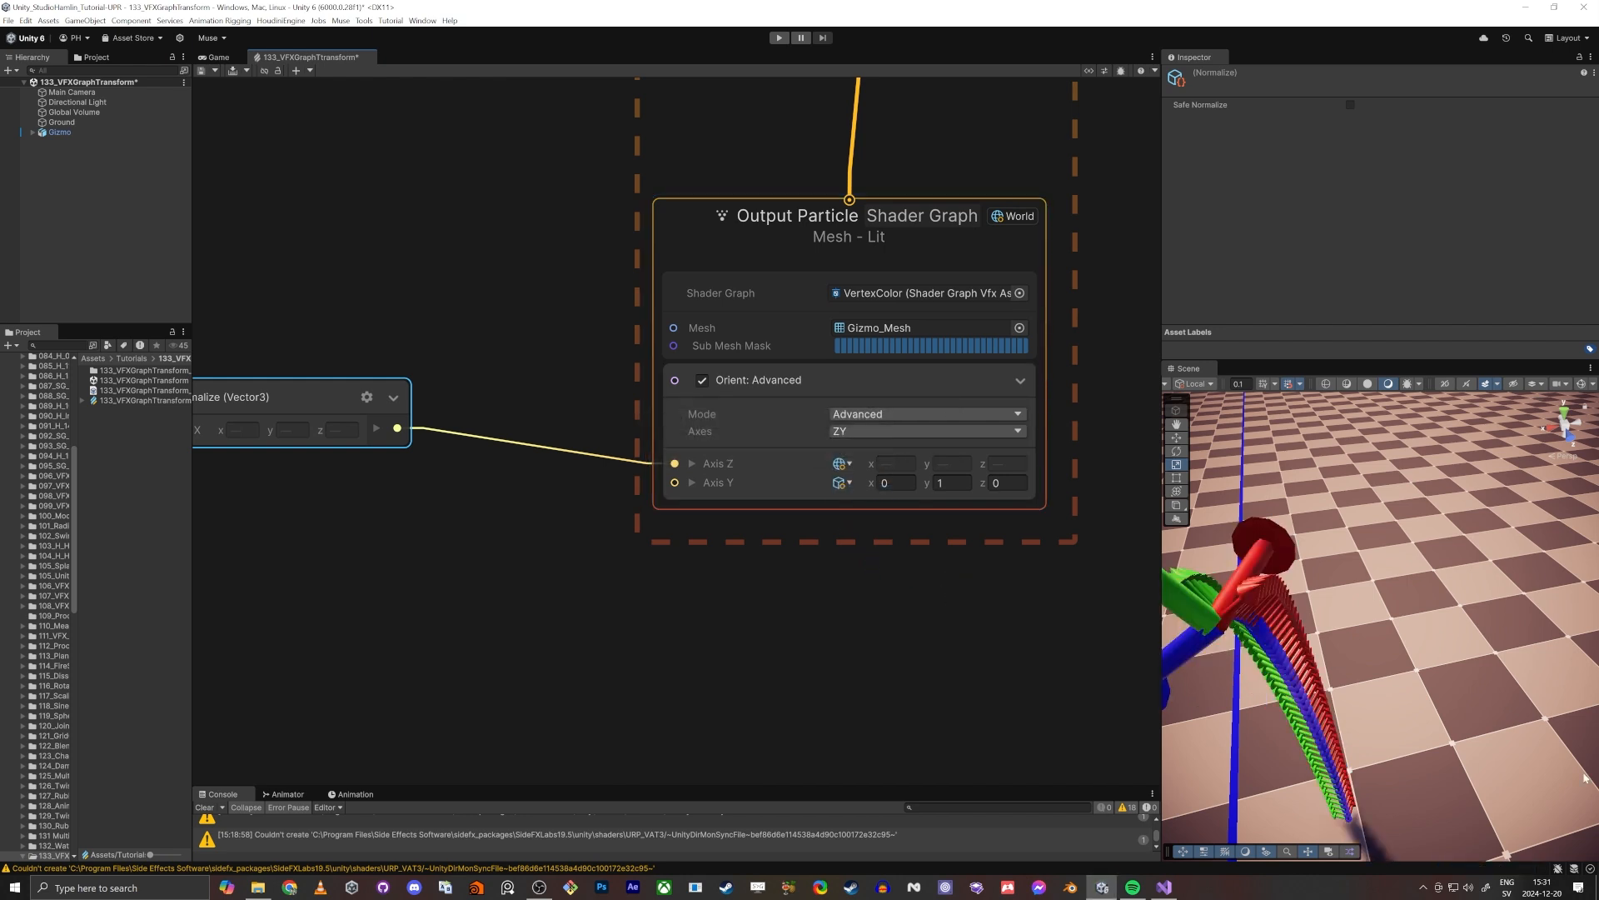
{"action": "right_click_drag", "start_coordinate": [1585, 778], "coordinate": [1331, 667]}
{"action": "key", "text": "w"}
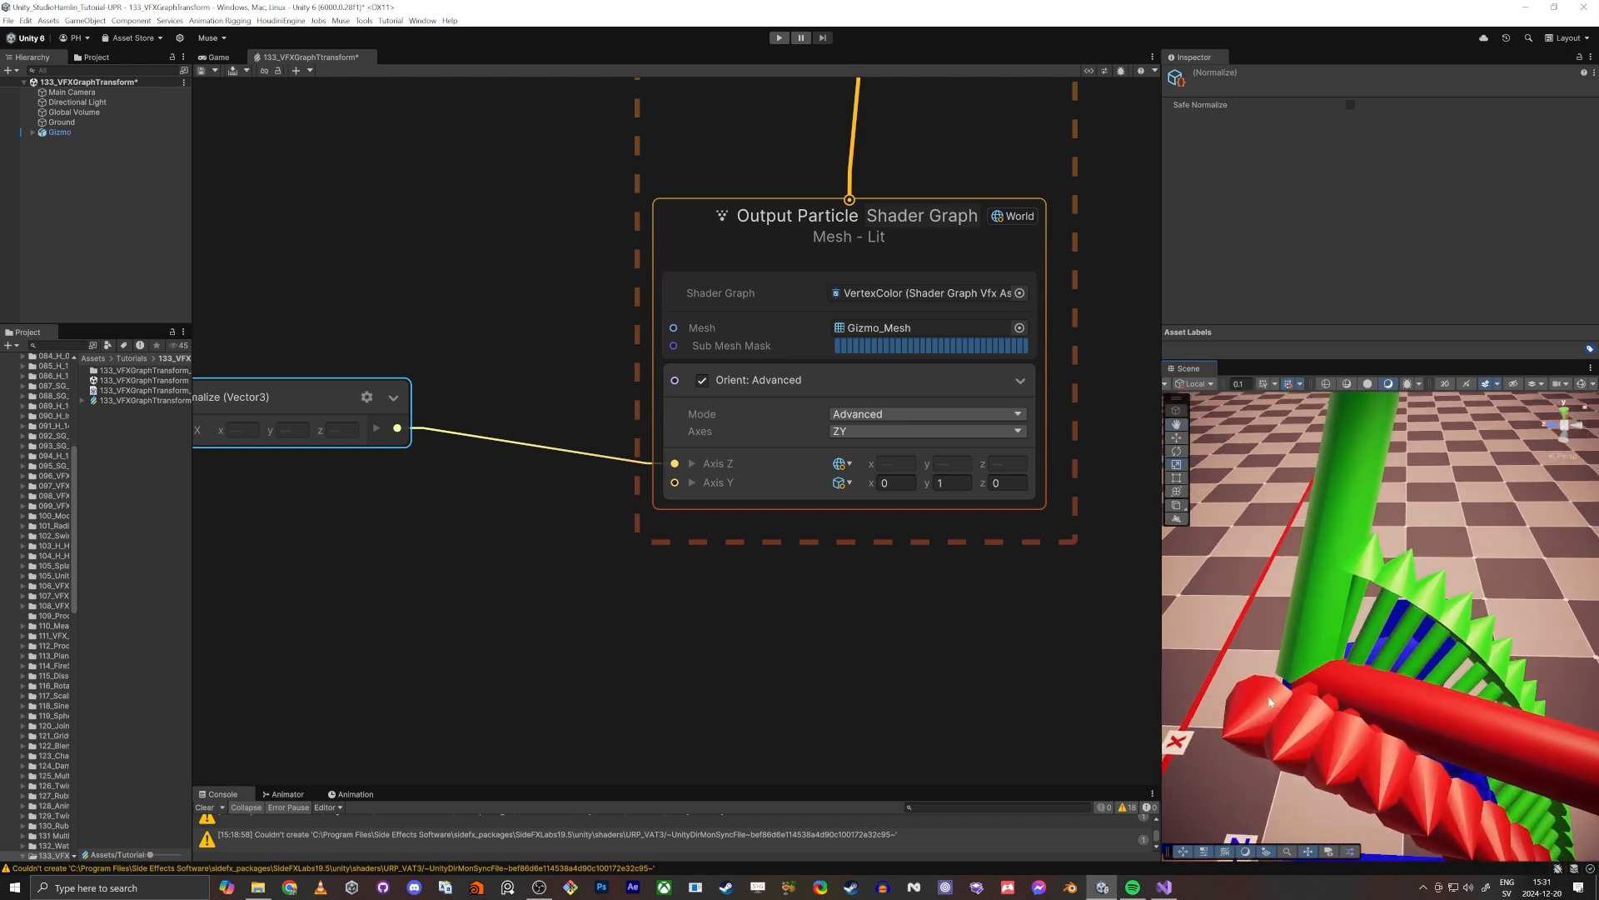
Step: Review the Set Velocity block, the Get Velocity and Normalize nodes, and the Axis Z space alongside the particles' orientation in the scene
{"action": "right_click_drag", "start_coordinate": [1291, 690], "coordinate": [1329, 698]}
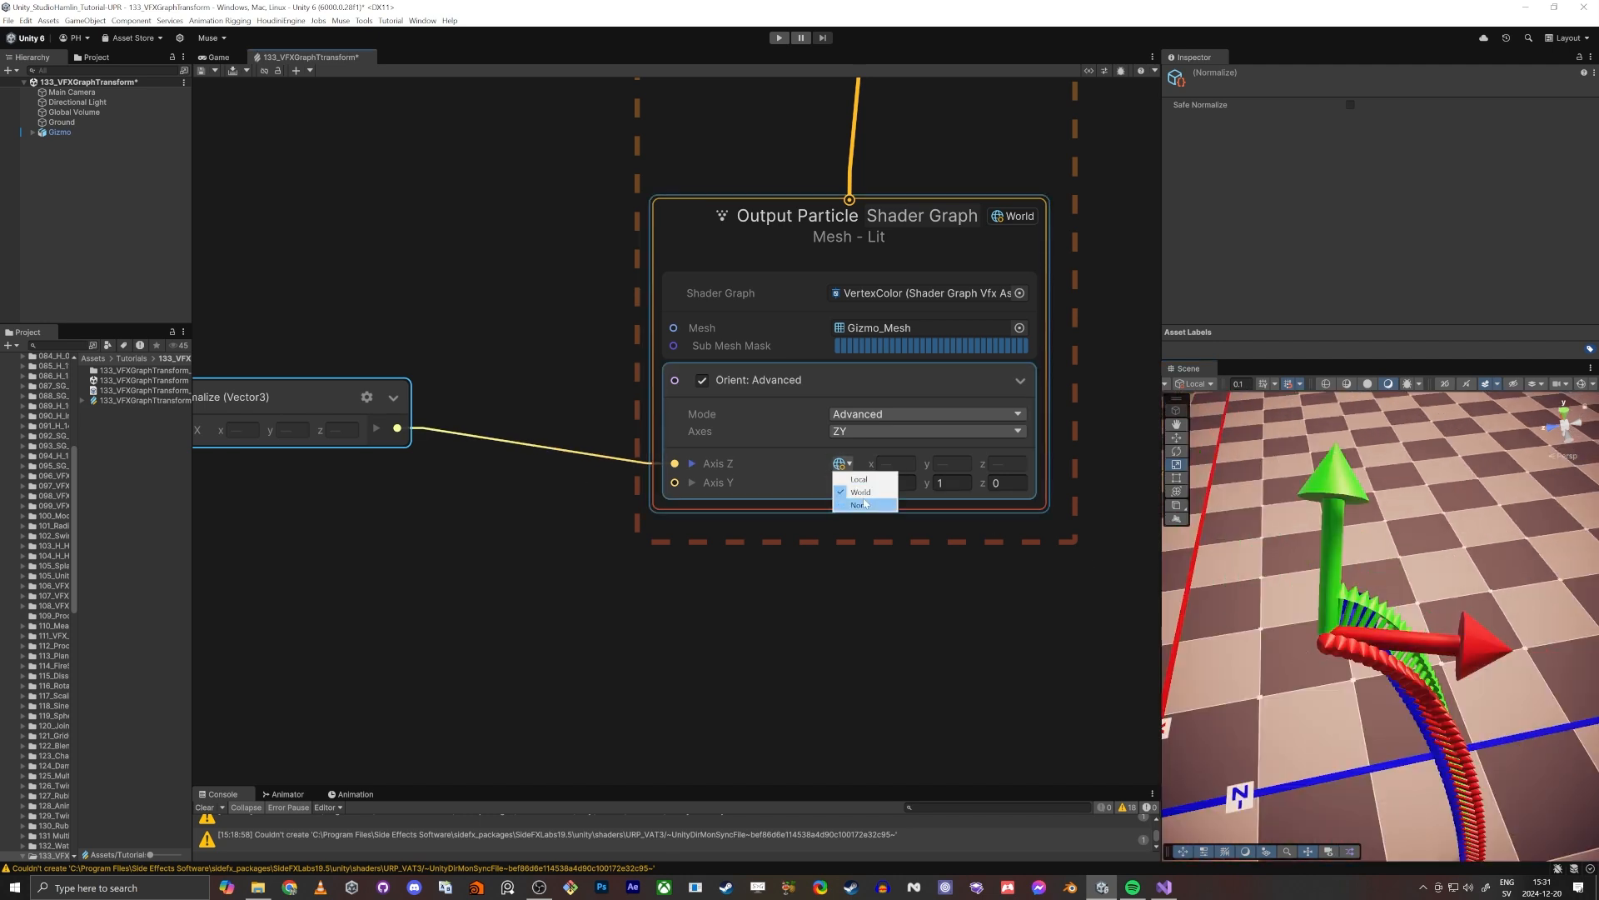
{"action": "middle_click_drag", "start_coordinate": [682, 591], "coordinate": [818, 606]}
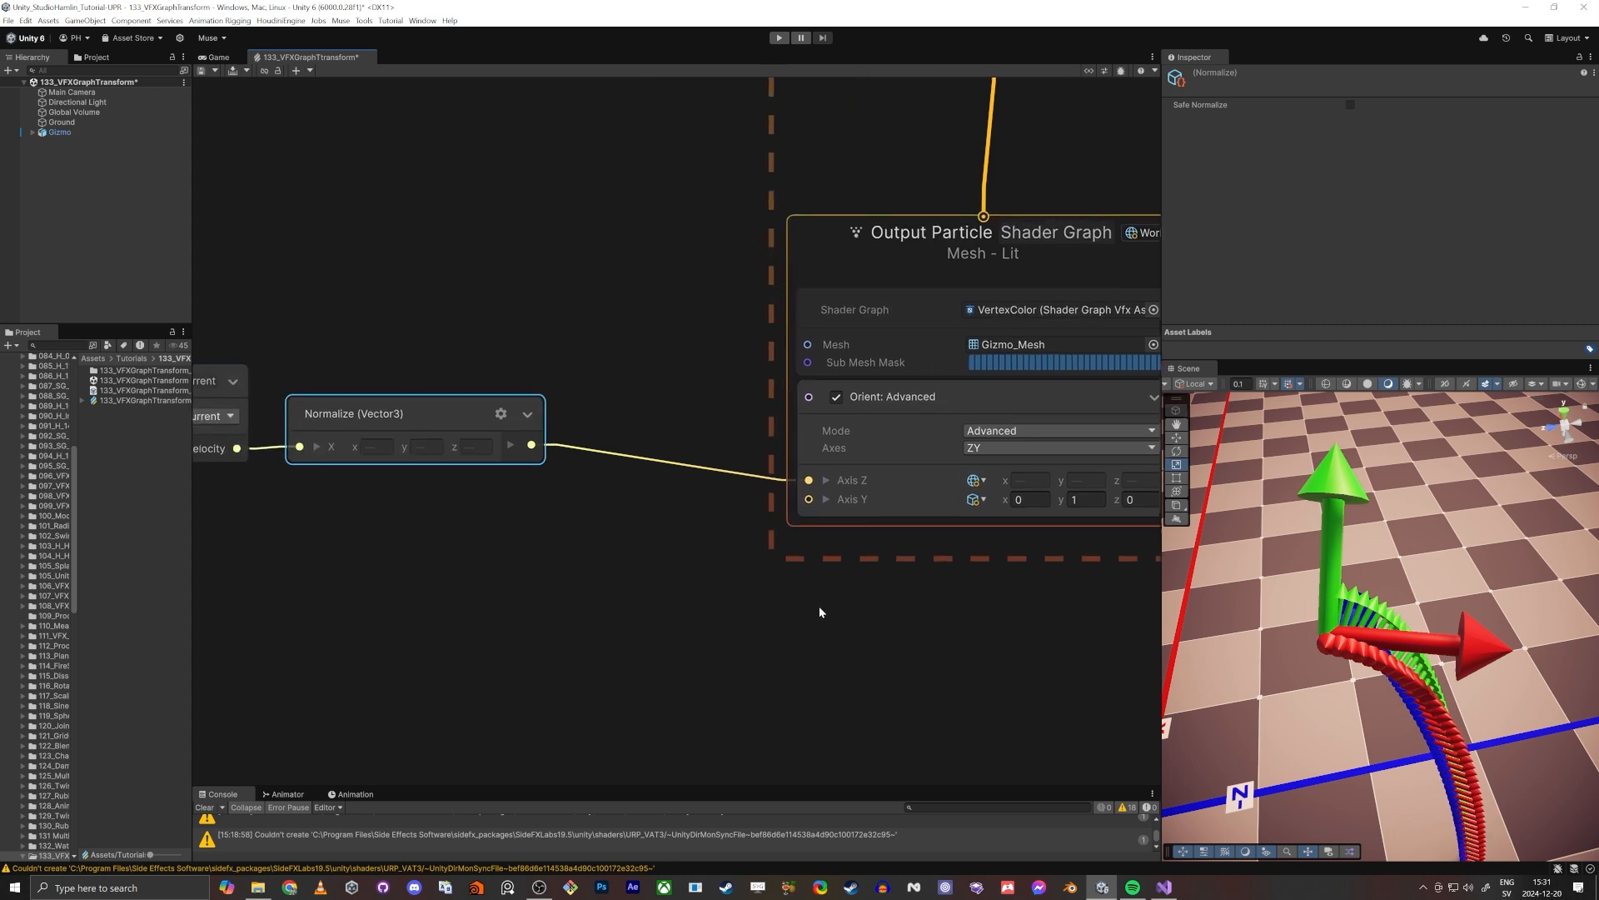
{"action": "scroll", "coordinate": [800, 578], "scroll_direction": "down", "scroll_amount": 3}
{"action": "middle_click_drag", "start_coordinate": [690, 237], "coordinate": [632, 618]}
{"action": "middle_click_drag", "start_coordinate": [710, 218], "coordinate": [712, 522]}
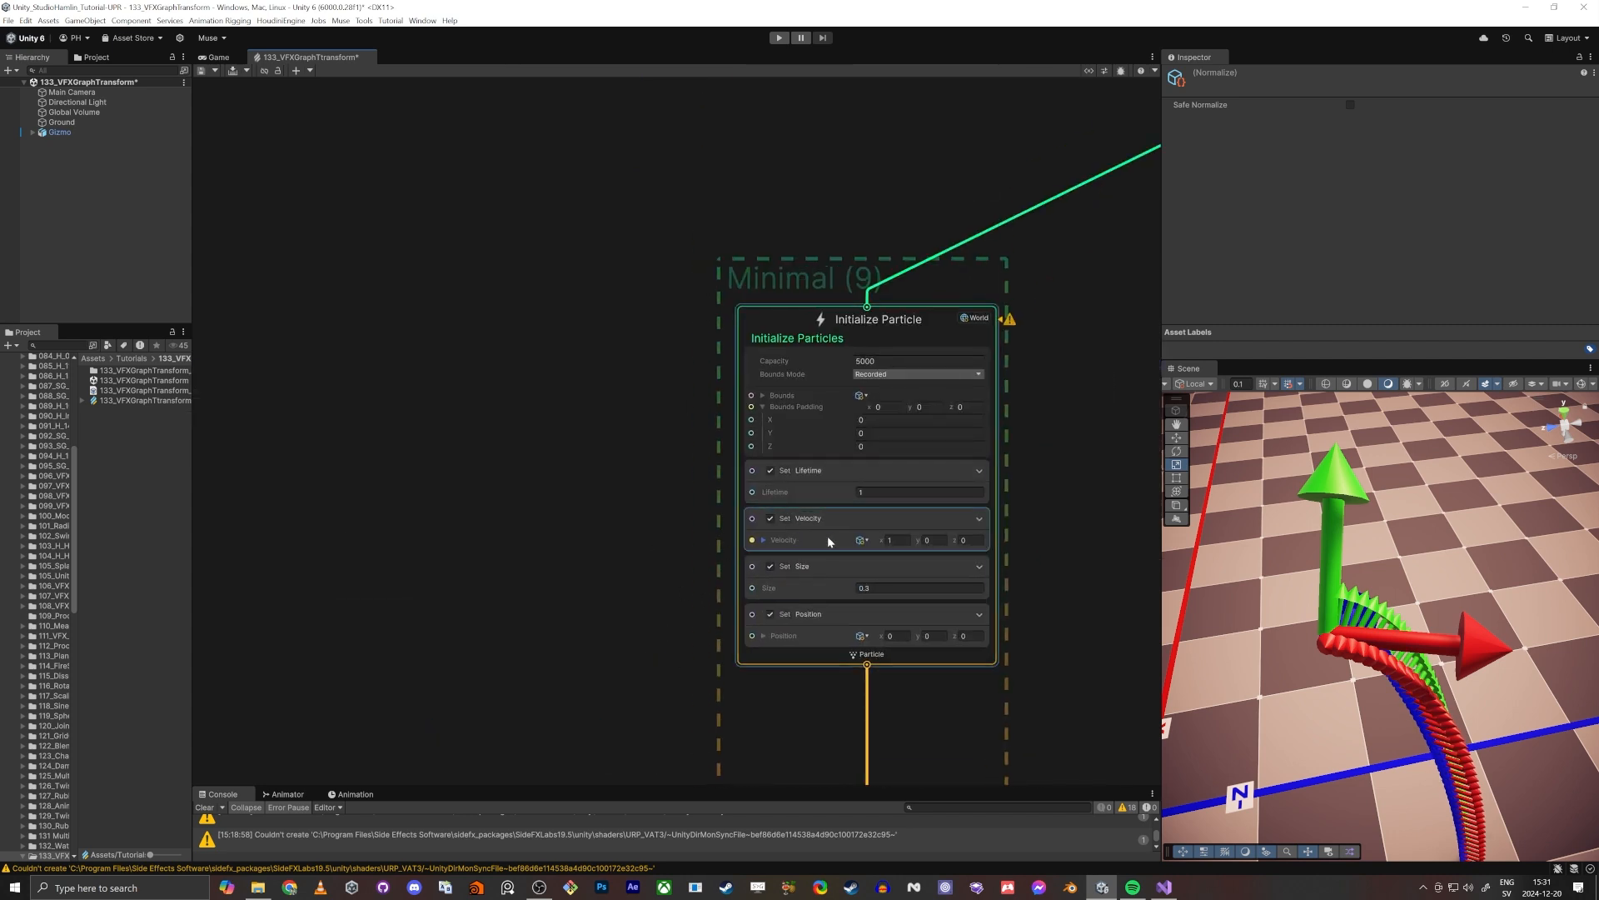
{"action": "scroll", "coordinate": [827, 540], "scroll_direction": "up", "scroll_amount": 4}
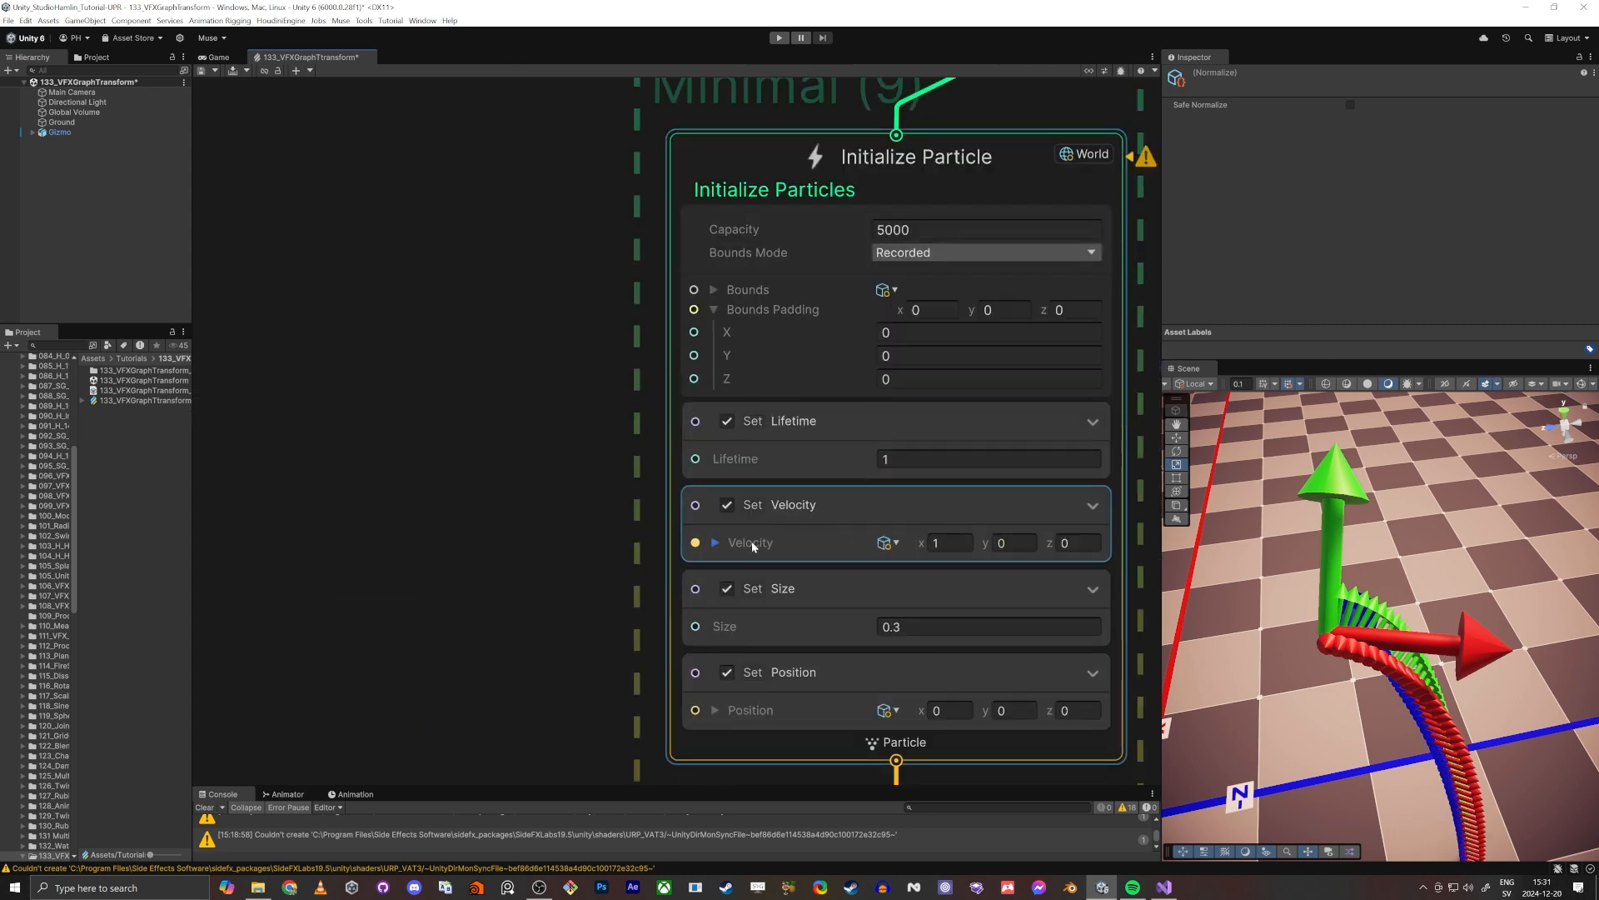
{"action": "scroll", "coordinate": [752, 546], "scroll_direction": "down", "scroll_amount": 4}
{"action": "middle_click_drag", "start_coordinate": [585, 603], "coordinate": [791, 287]}
{"action": "middle_click_drag", "start_coordinate": [669, 583], "coordinate": [670, 92]}
{"action": "scroll", "coordinate": [493, 335], "scroll_direction": "up", "scroll_amount": 4}
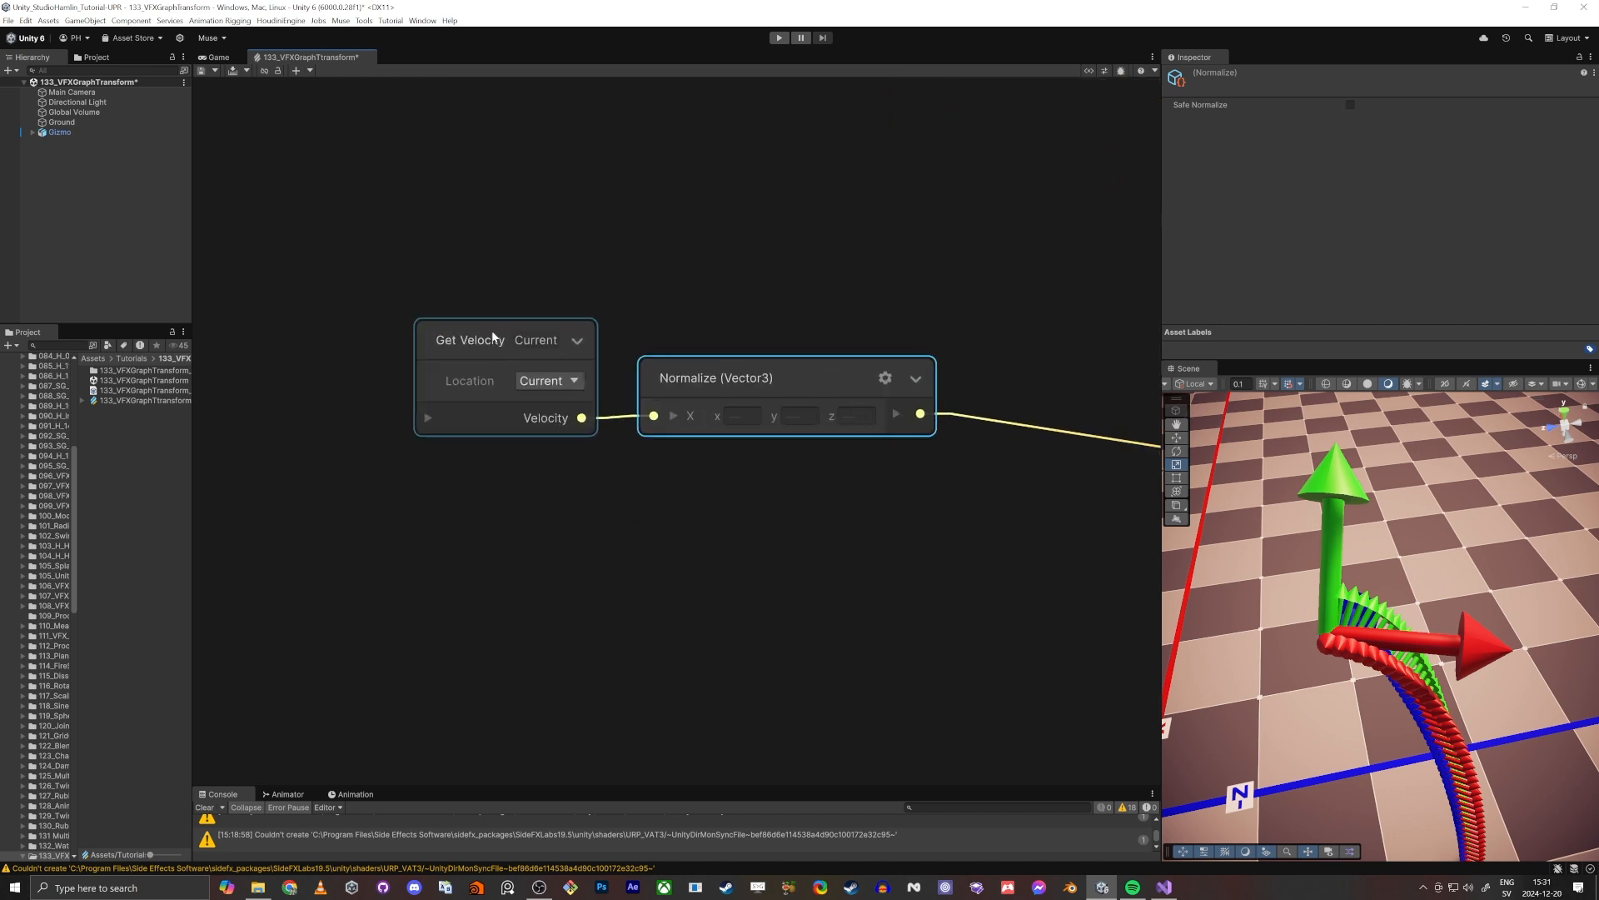
{"action": "middle_click_drag", "start_coordinate": [782, 459], "coordinate": [408, 457]}
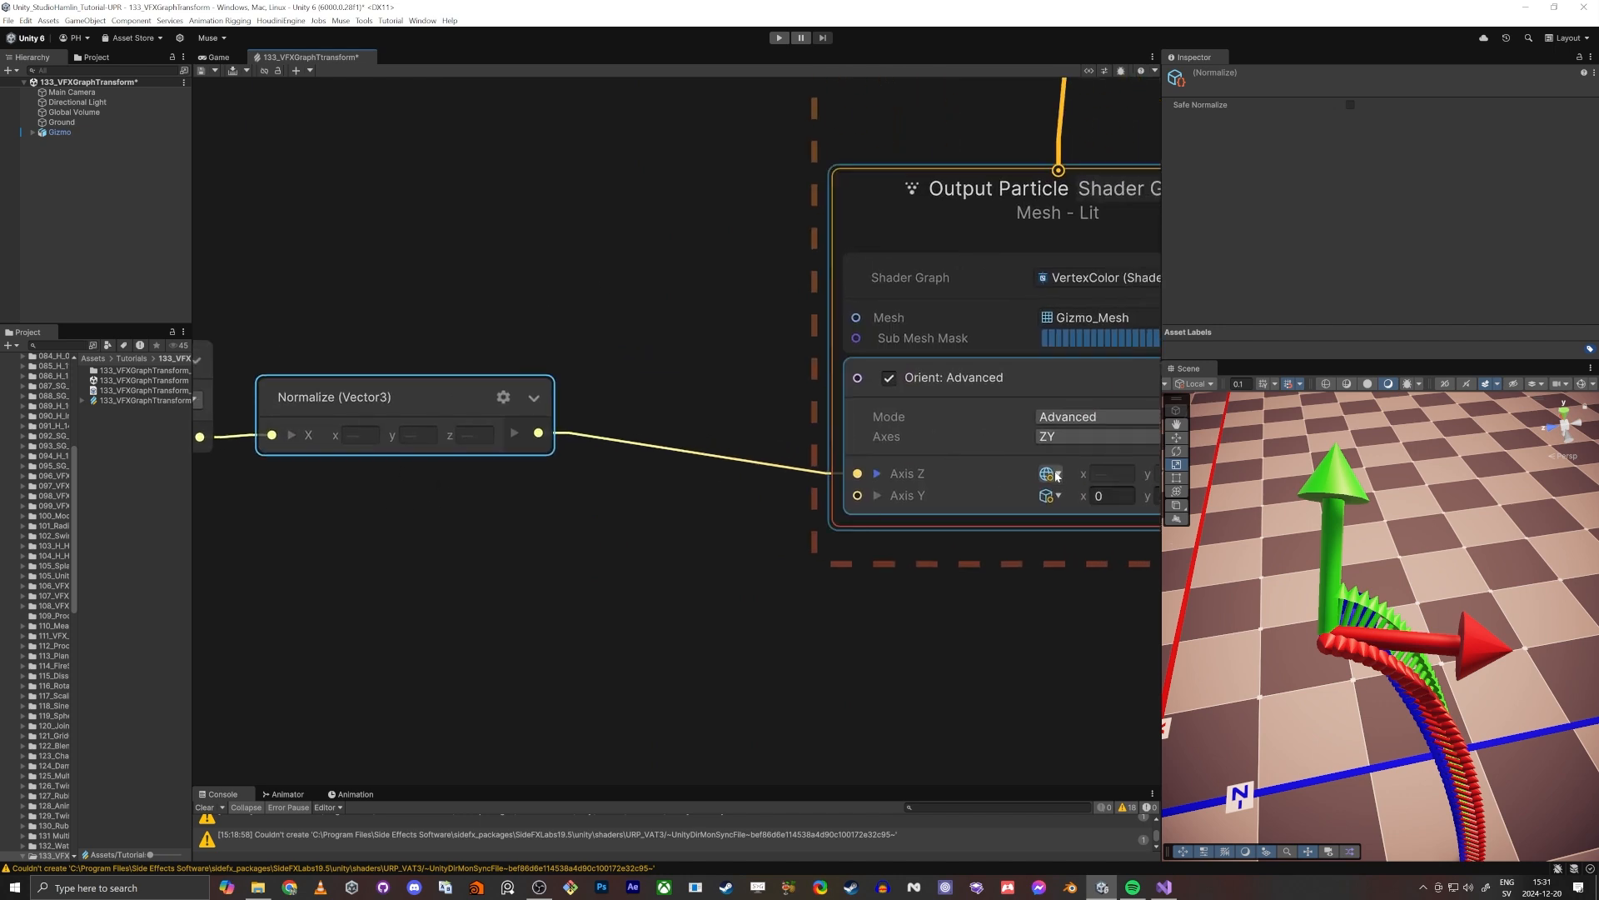
{"action": "middle_click_drag", "start_coordinate": [1042, 689], "coordinate": [870, 656]}
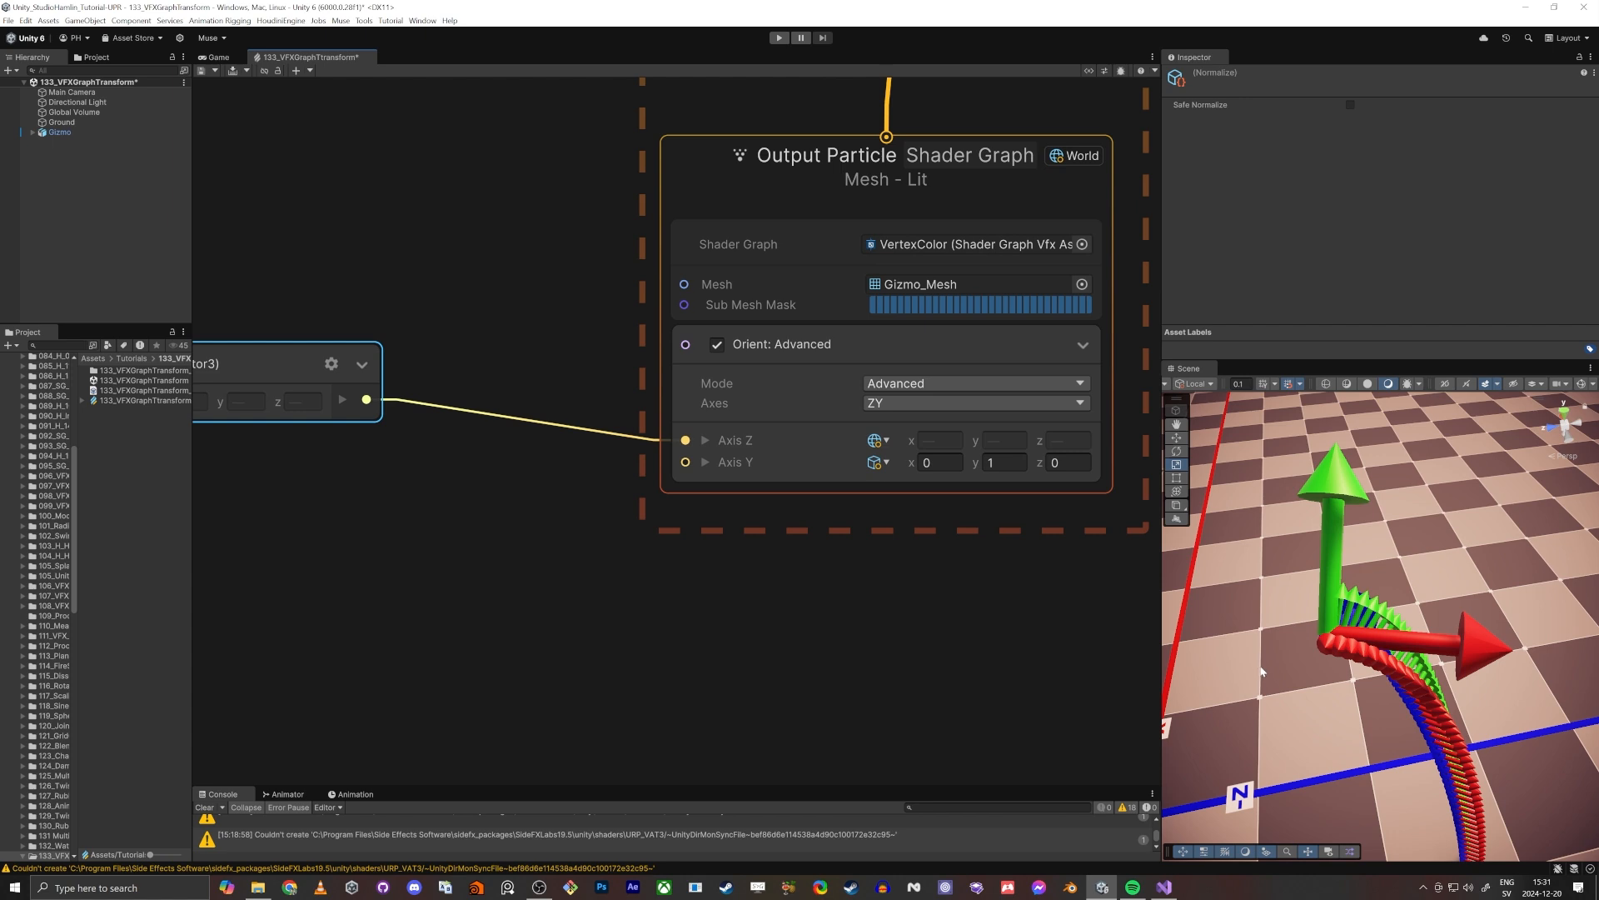
{"action": "left_click_drag", "start_coordinate": [1266, 661], "coordinate": [1301, 589], "text": "alt"}
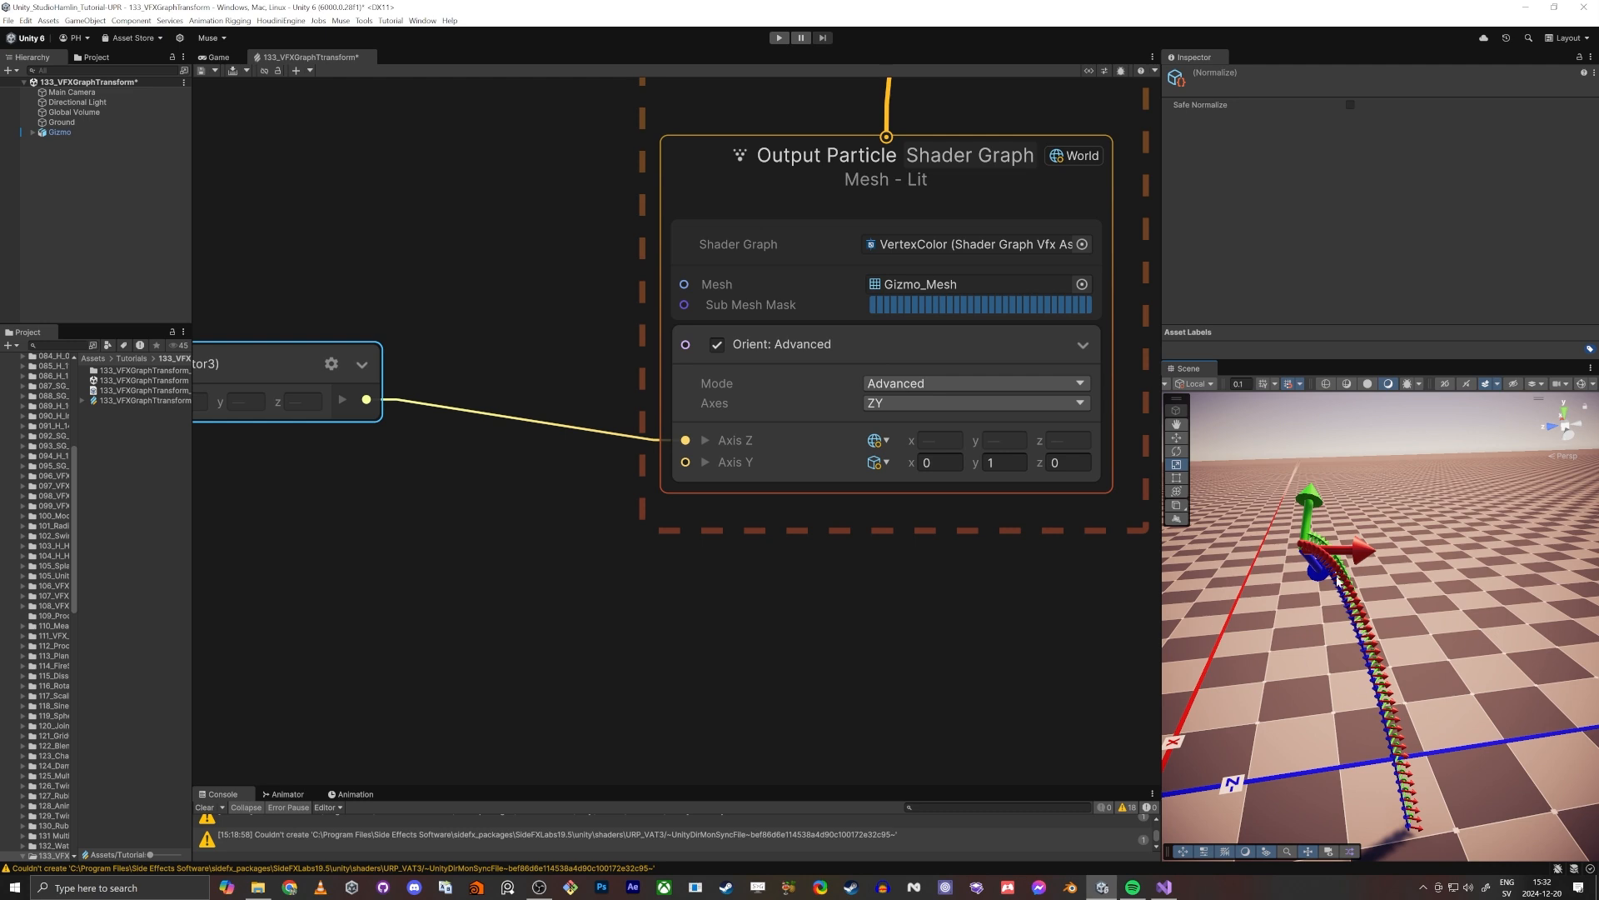
Step: Select the Gravity block in the Update Particle context and examine its force and the particles' falling arc in the scene
{"action": "middle_click_drag", "start_coordinate": [801, 596], "coordinate": [812, 643]}
{"action": "scroll", "coordinate": [812, 642], "scroll_direction": "down", "scroll_amount": 2}
{"action": "middle_click_drag", "start_coordinate": [638, 339], "coordinate": [582, 537]}
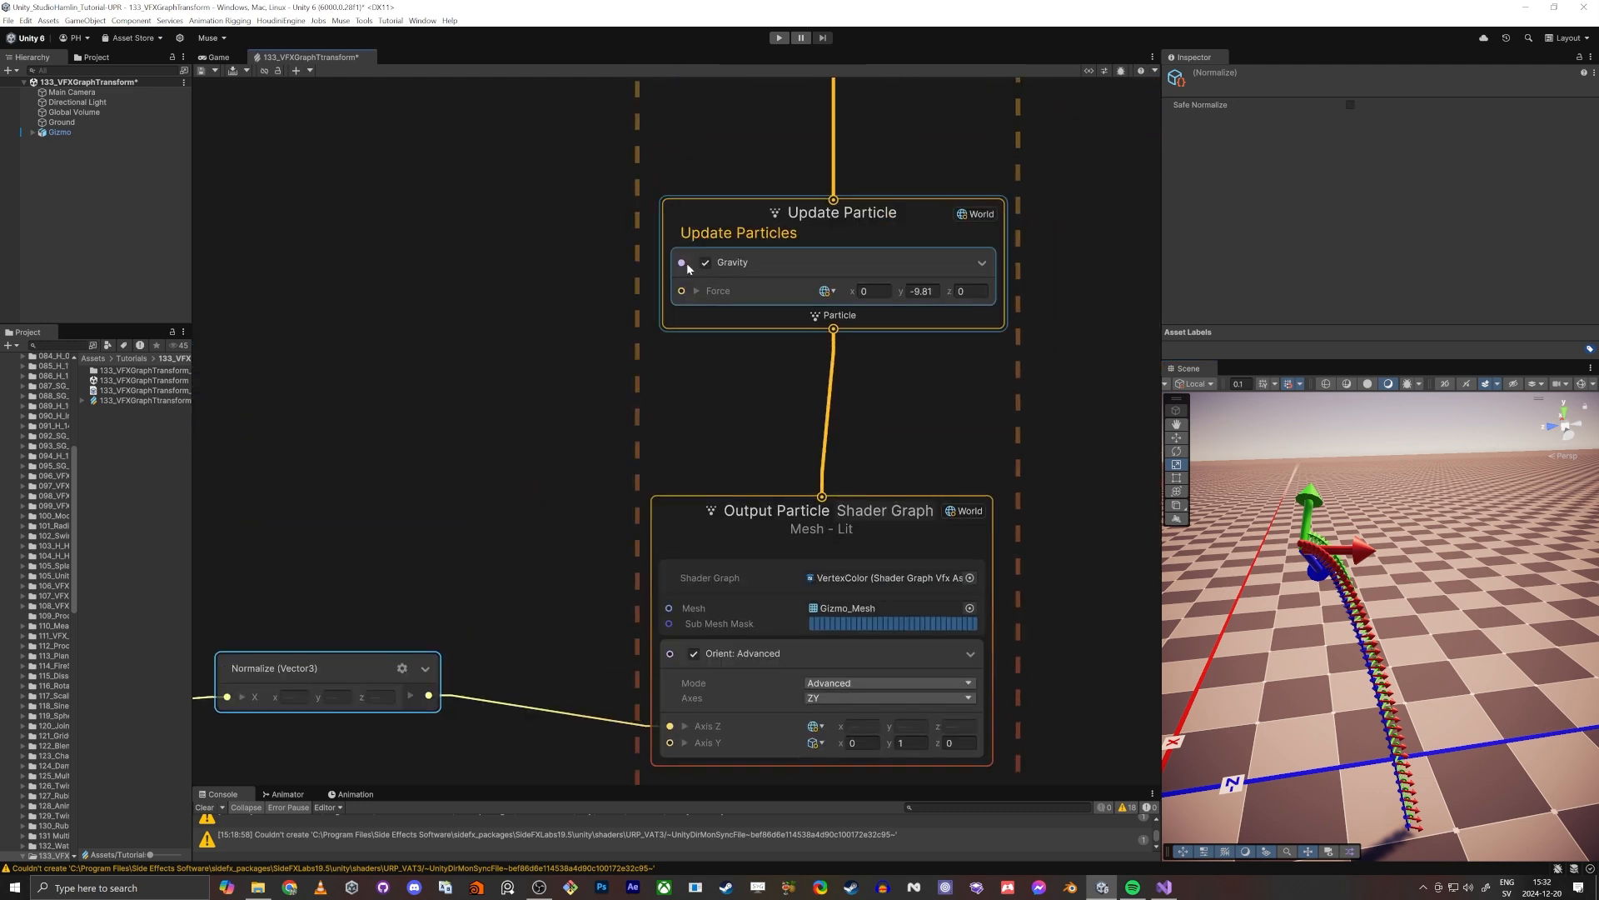
{"action": "left_click", "coordinate": [704, 264]}
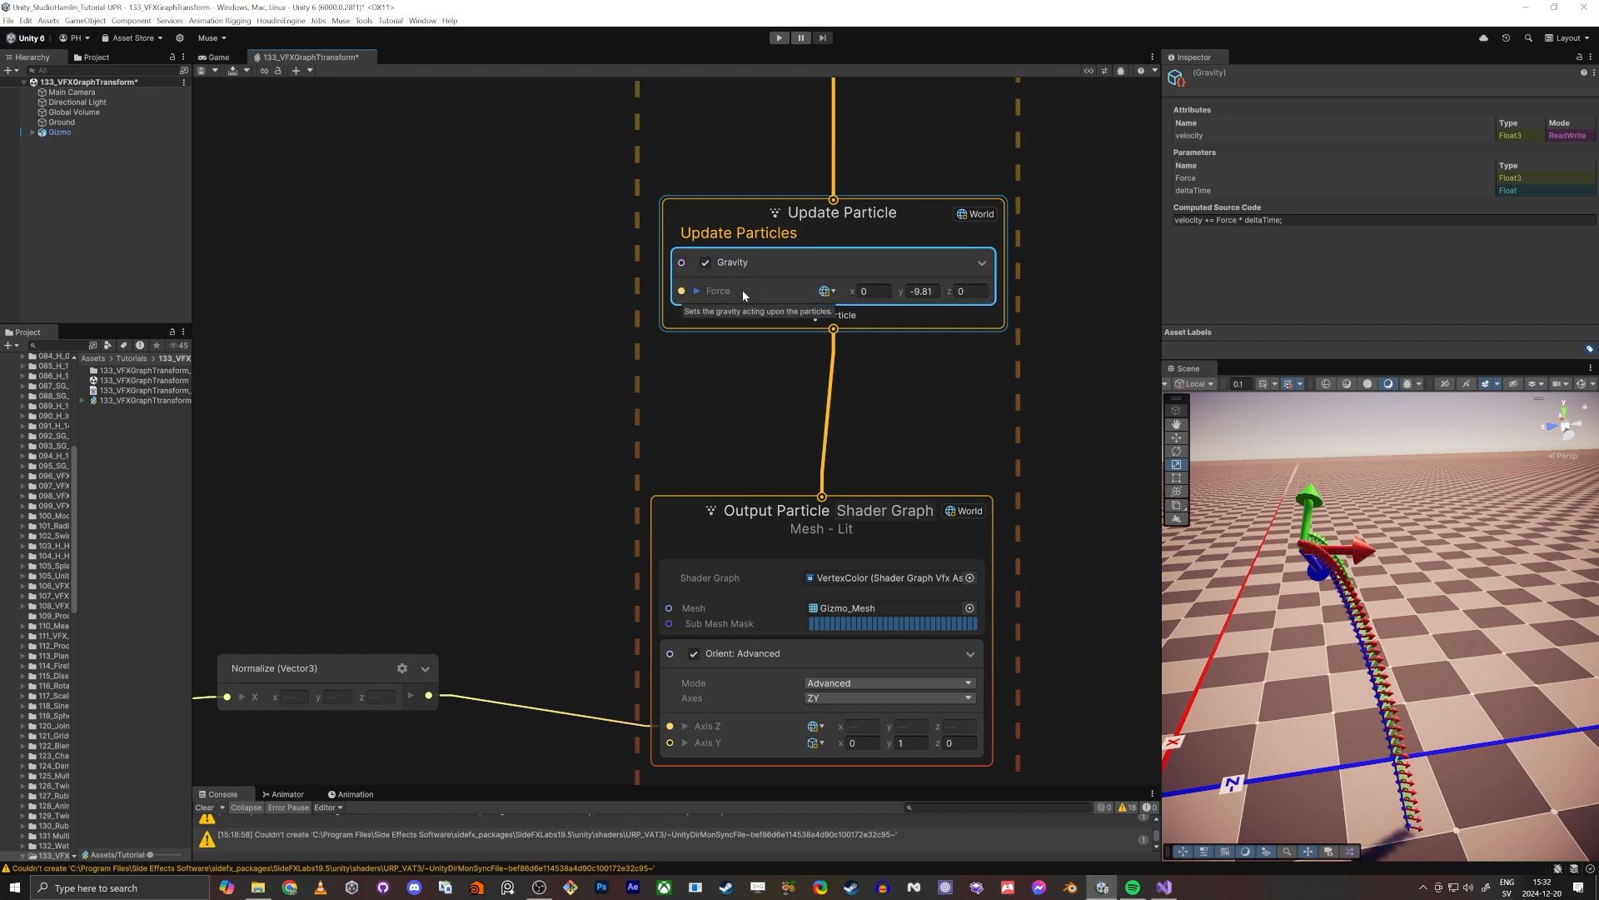
{"action": "scroll", "coordinate": [1338, 593], "scroll_direction": "up", "scroll_amount": 2}
{"action": "left_click_drag", "start_coordinate": [1338, 593], "coordinate": [1311, 525], "text": "alt"}
{"action": "middle_click_drag", "start_coordinate": [1311, 525], "coordinate": [1305, 585]}
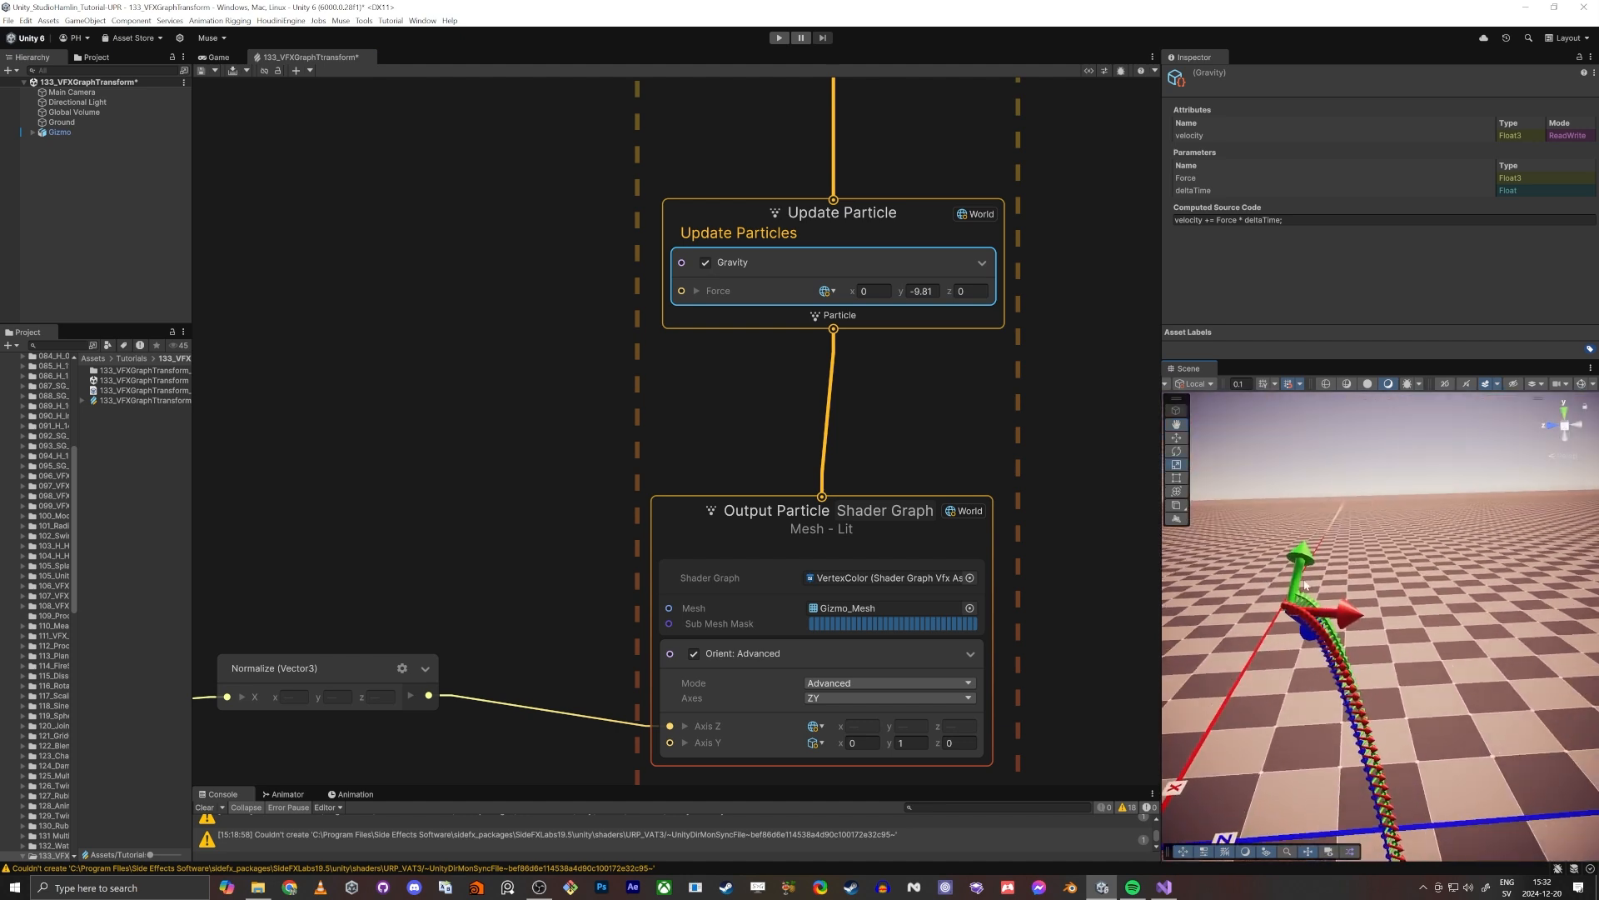
{"action": "scroll", "coordinate": [1305, 586], "scroll_direction": "down", "scroll_amount": 3}
Step: Duplicate the whole Minimal (9) system together with its Get Velocity and Normalize nodes
{"action": "scroll", "coordinate": [618, 438], "scroll_direction": "down", "scroll_amount": 6}
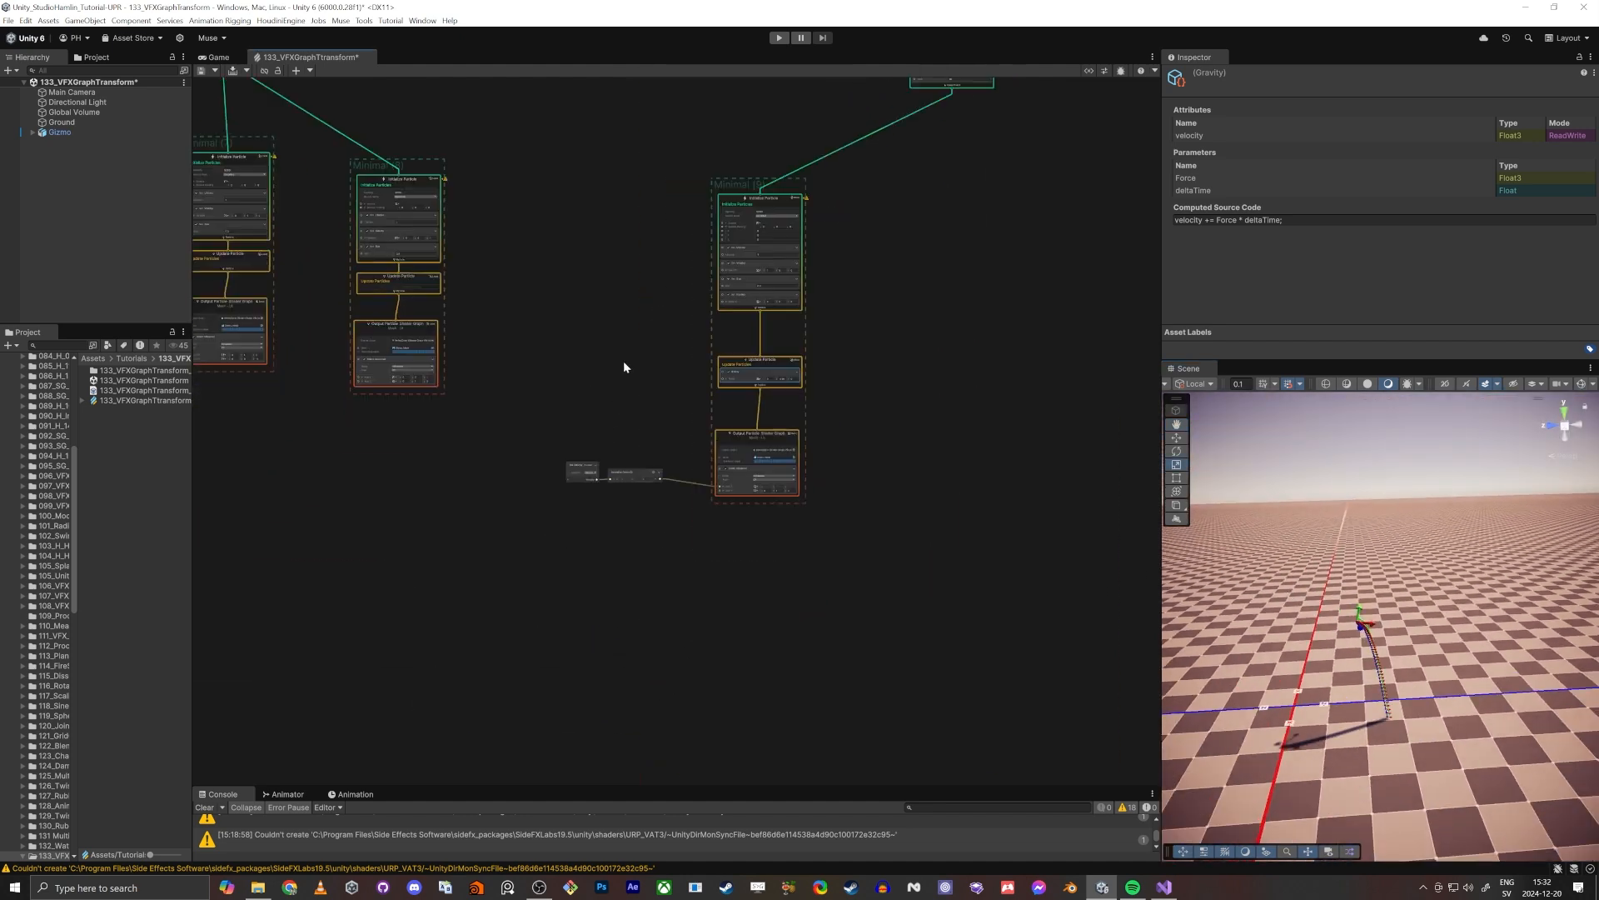
{"action": "left_click_drag", "start_coordinate": [523, 179], "coordinate": [894, 577]}
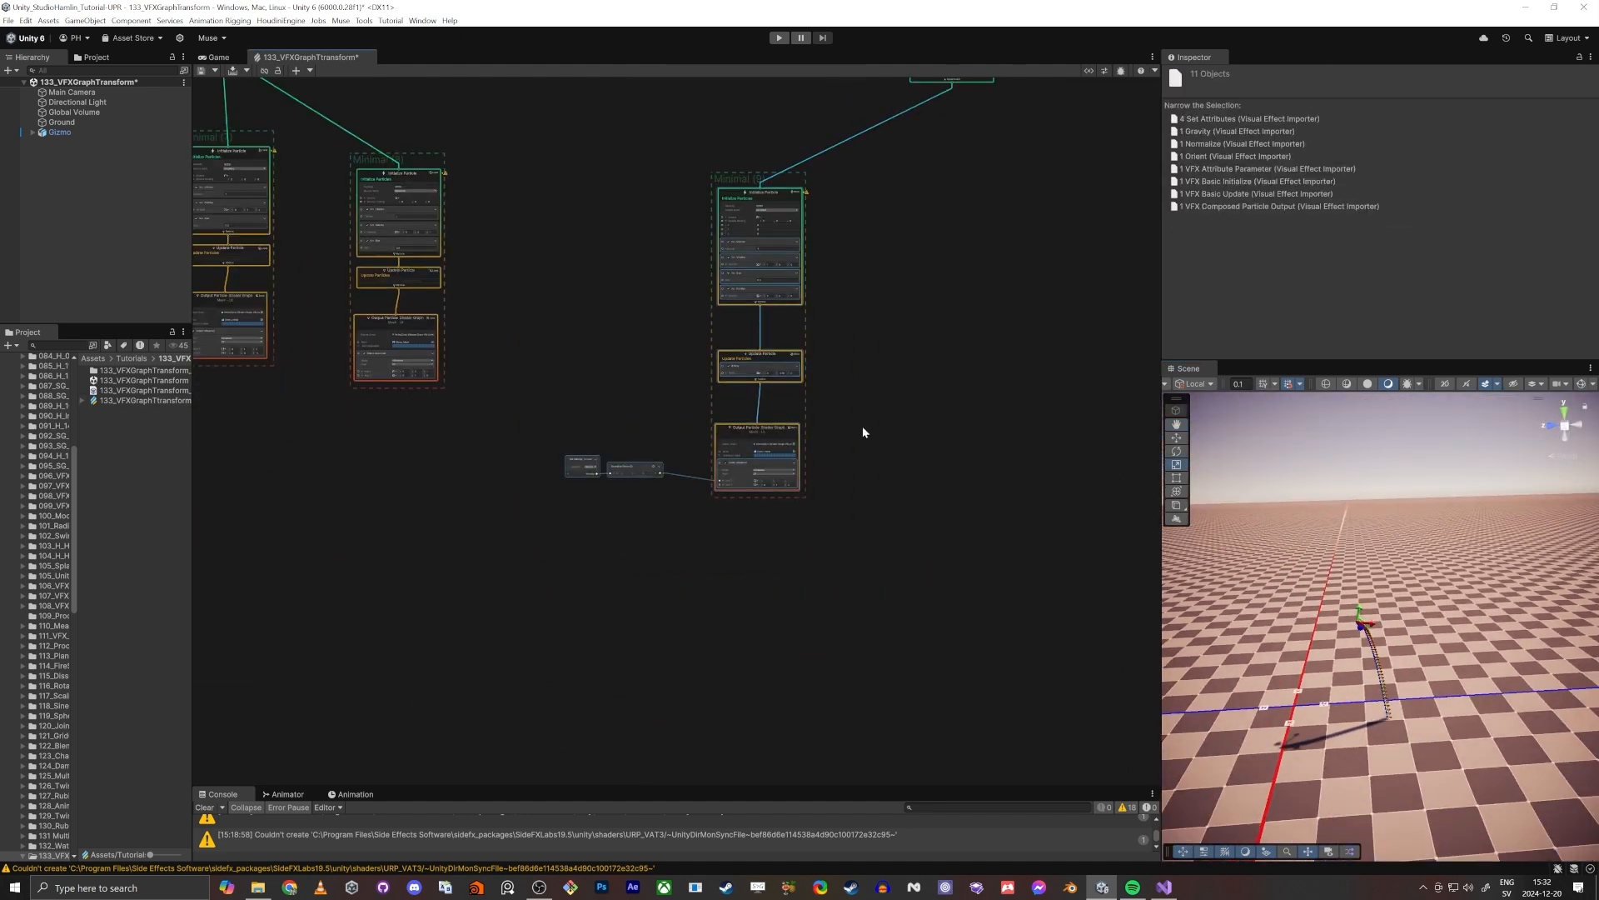
{"action": "key", "text": "ctrl+d"}
{"action": "left_click", "coordinate": [1078, 384]}
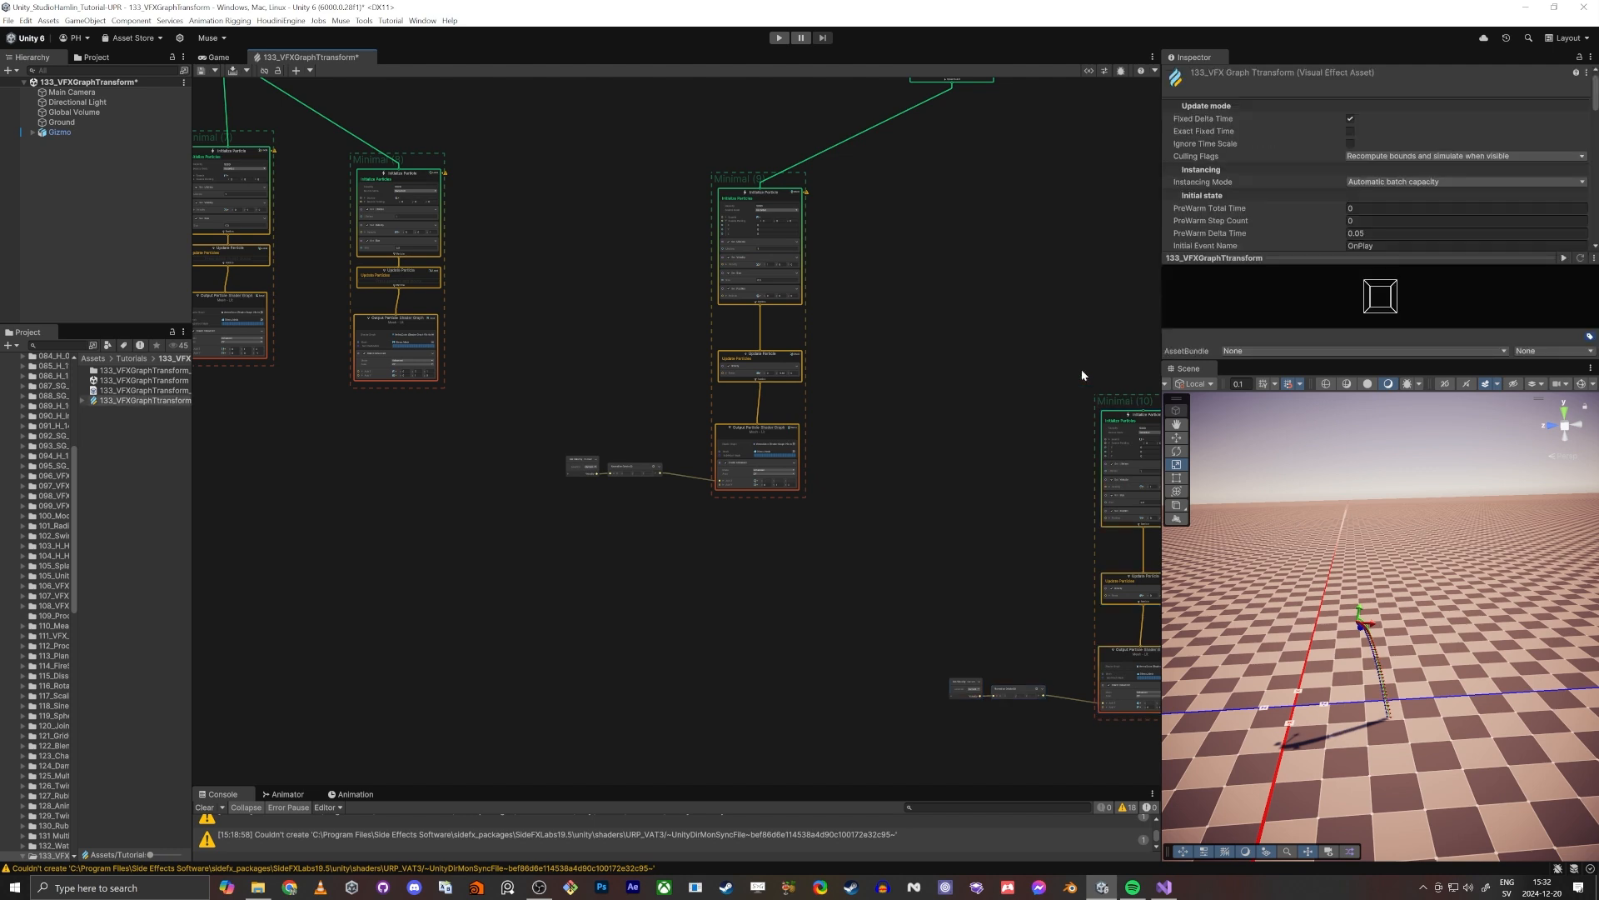
Step: Move the duplicated system and its velocity nodes up beside Minimal (9)
{"action": "middle_click_drag", "start_coordinate": [1082, 370], "coordinate": [901, 380]}
{"action": "left_click_drag", "start_coordinate": [762, 346], "coordinate": [1111, 689]}
{"action": "left_click_drag", "start_coordinate": [962, 422], "coordinate": [833, 234]}
{"action": "middle_click_drag", "start_coordinate": [748, 263], "coordinate": [792, 403]}
{"action": "left_click", "coordinate": [793, 403]}
Step: Connect the SpawnEvent output of Spawn System (3) to the Initialize Particle context of Minimal (10) and view the particles up close
{"action": "scroll", "coordinate": [792, 401], "scroll_direction": "up", "scroll_amount": 5}
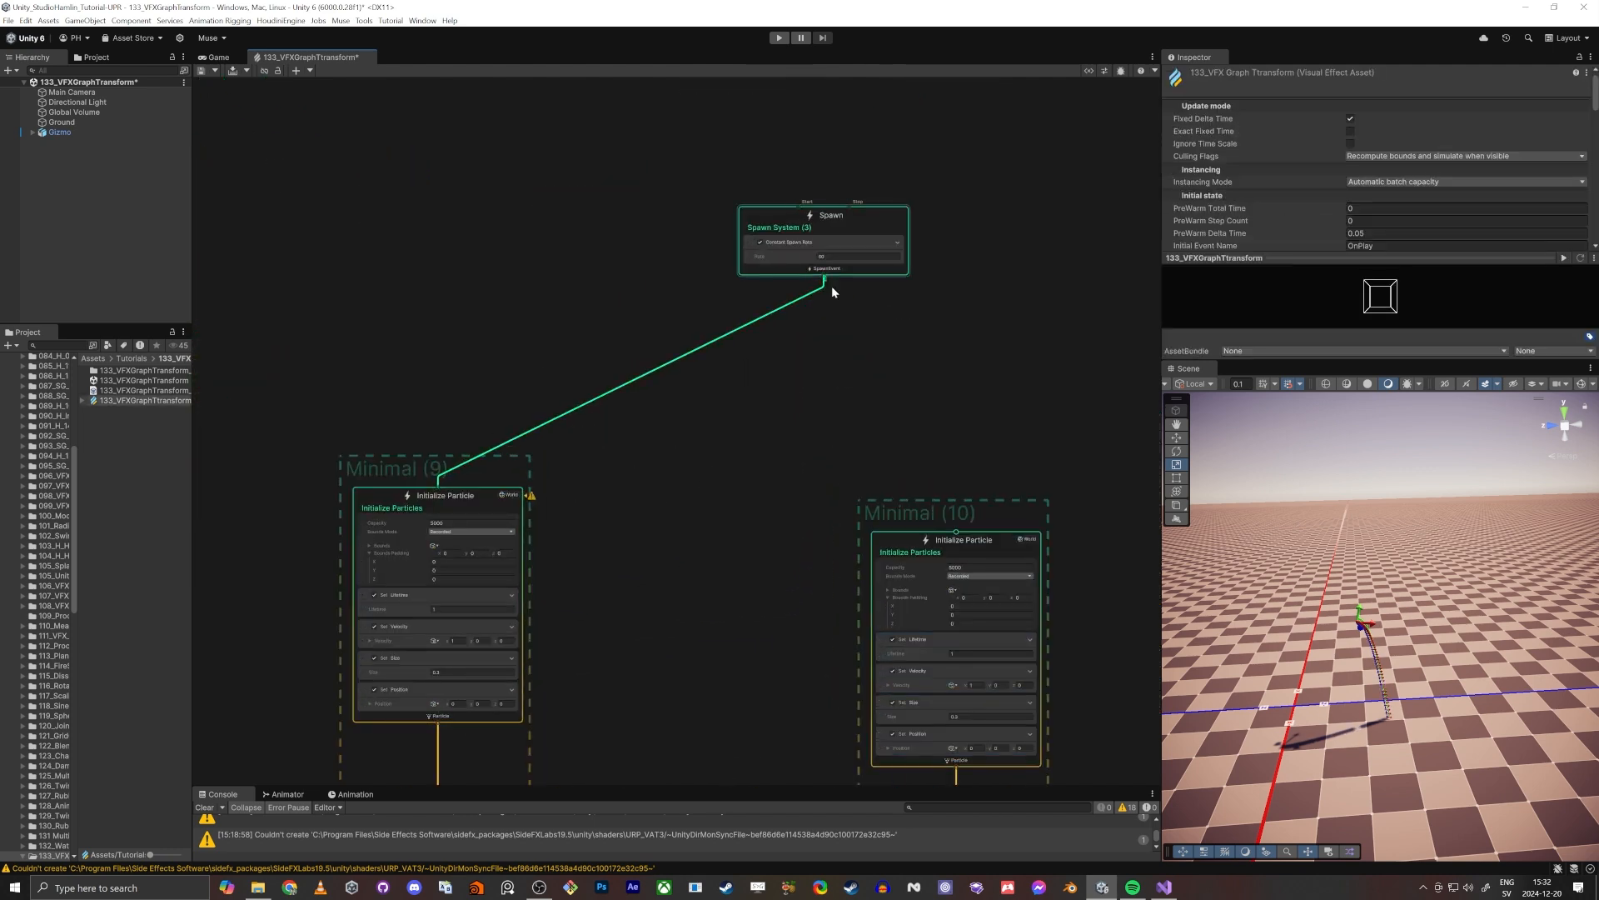
{"action": "left_click_drag", "start_coordinate": [959, 534], "coordinate": [957, 534]}
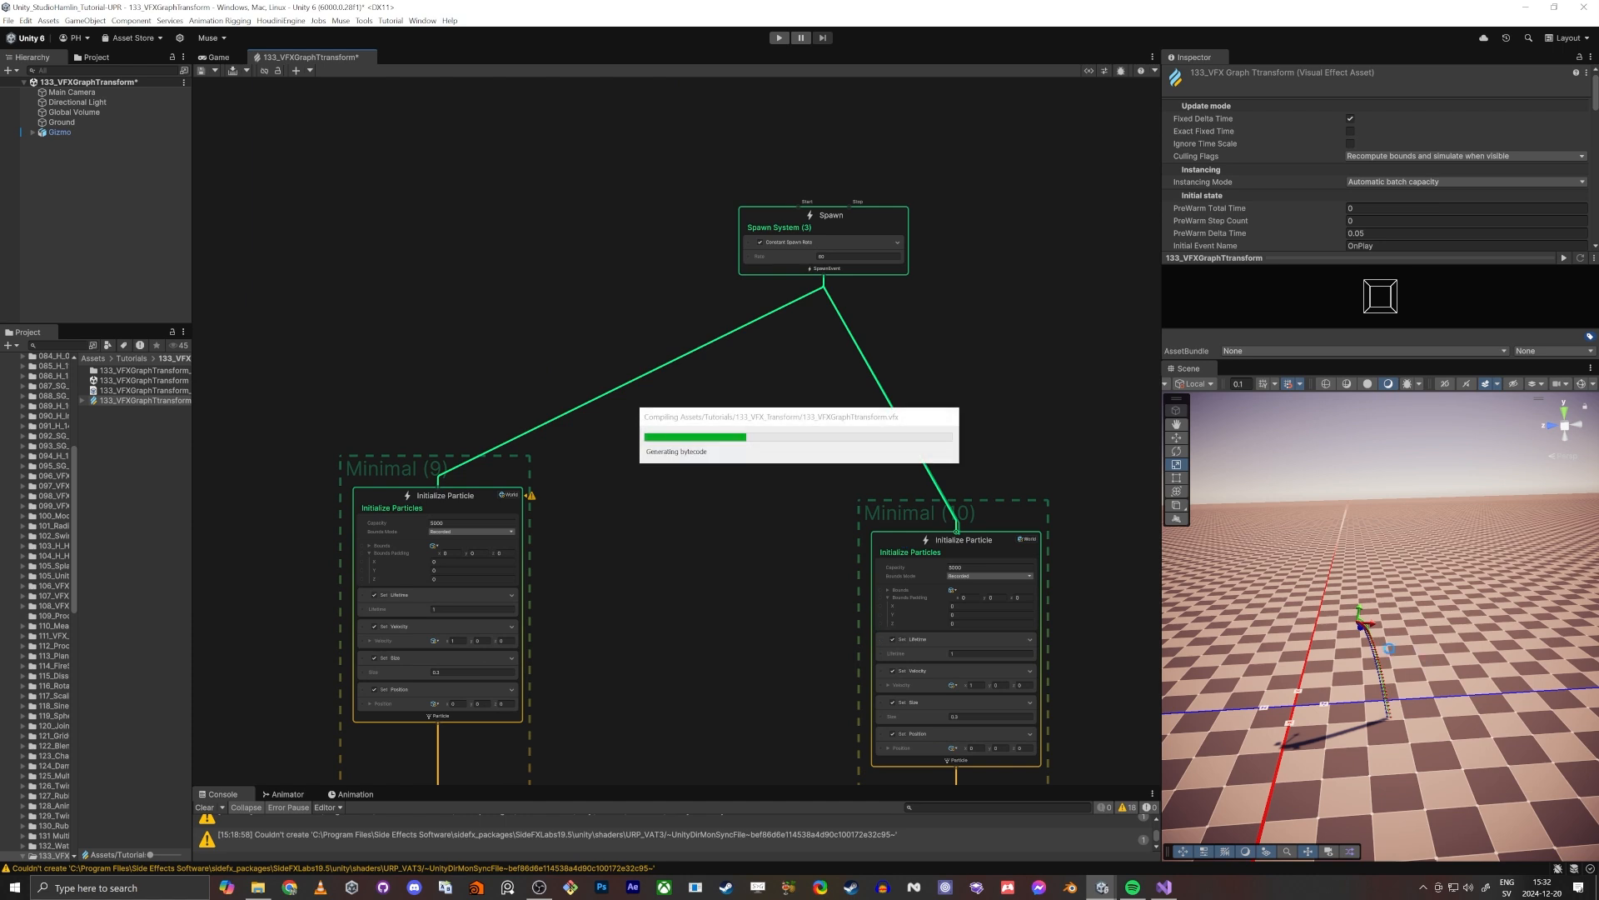
{"action": "right_click_drag", "start_coordinate": [1375, 643], "coordinate": [1405, 658]}
{"action": "key", "text": "w"}
Step: Set the Velocity of Minimal (10) to X 0 and Y 1 in its Initialize Particle context
{"action": "middle_click_drag", "start_coordinate": [641, 733], "coordinate": [762, 392]}
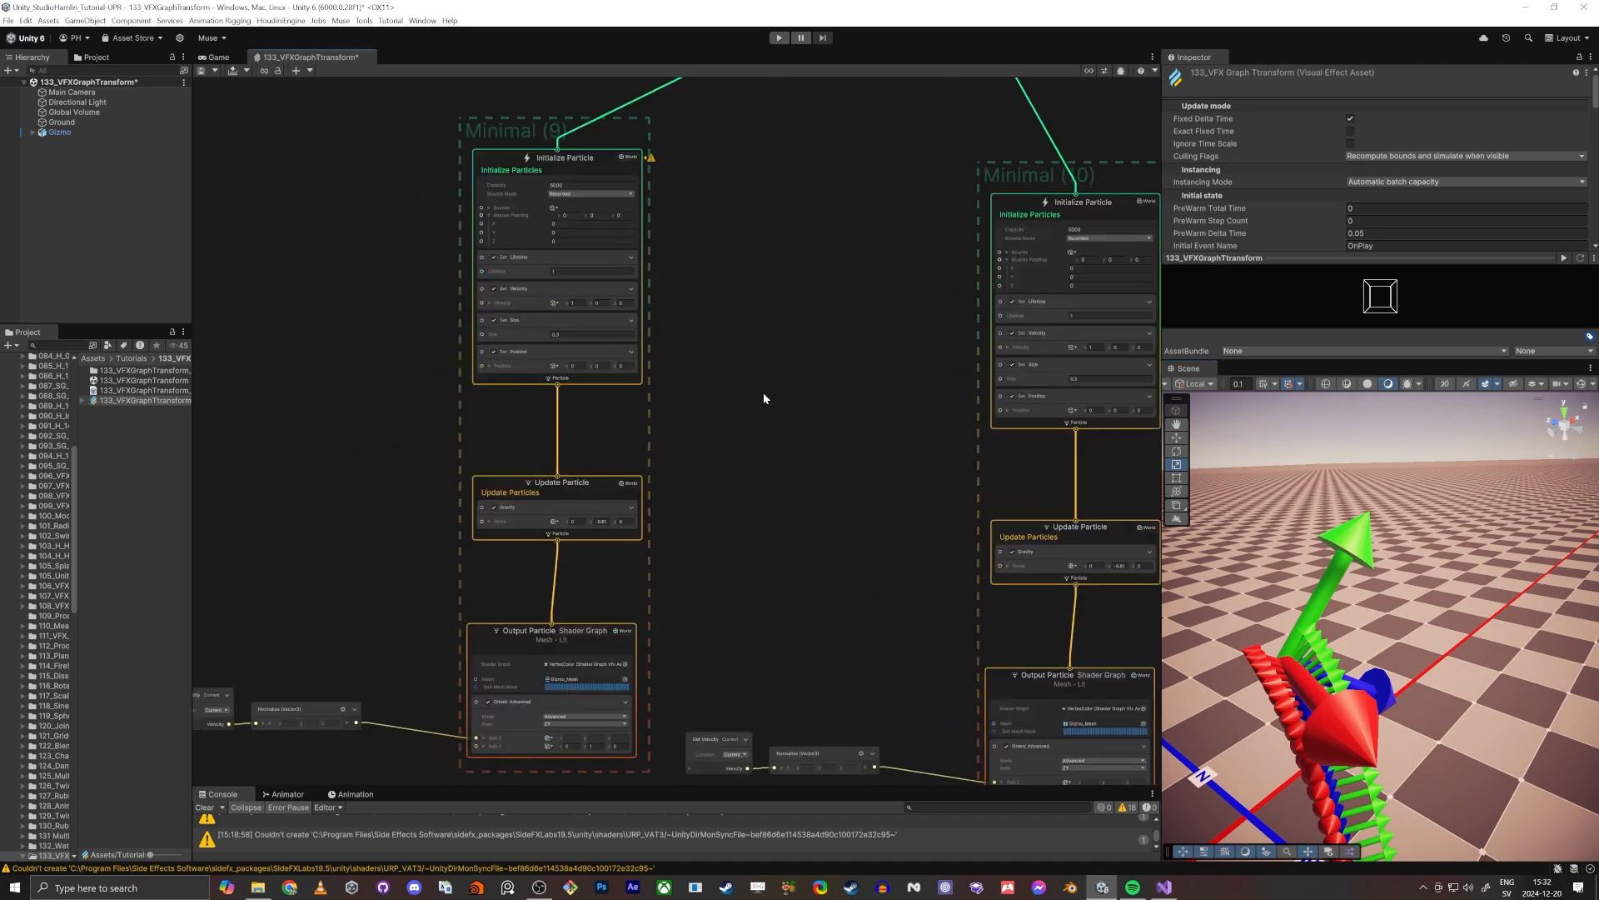
{"action": "middle_click_drag", "start_coordinate": [1069, 354], "coordinate": [686, 476]}
{"action": "scroll", "coordinate": [685, 477], "scroll_direction": "up", "scroll_amount": 5}
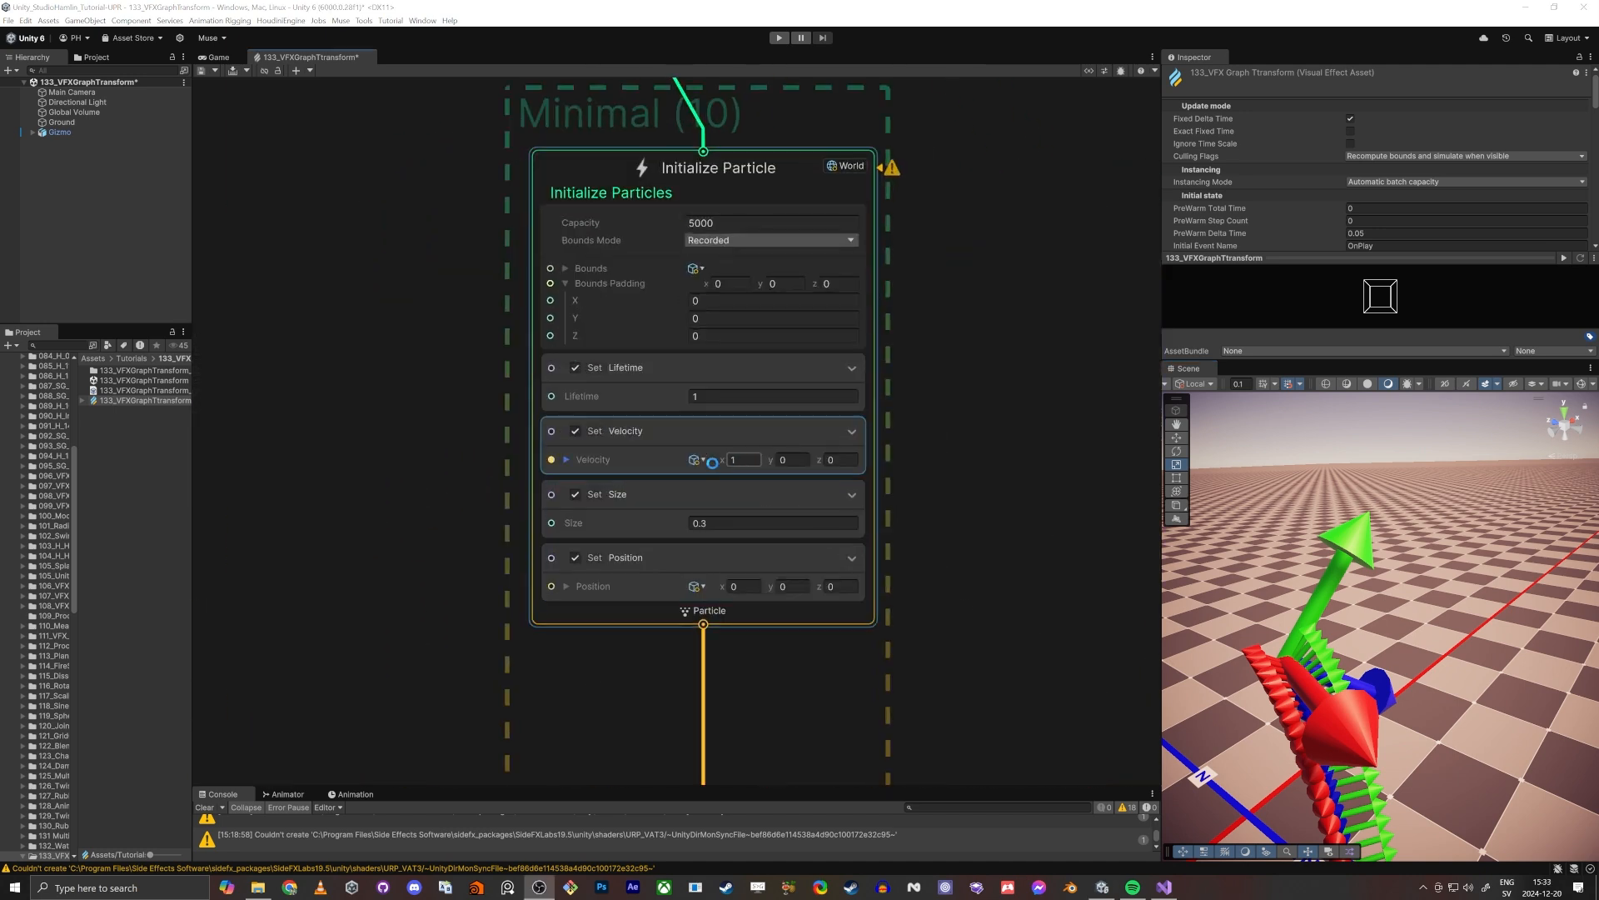
{"action": "left_click_drag", "start_coordinate": [736, 459], "coordinate": [712, 462]}
{"action": "type", "text": "0"}
{"action": "key", "text": "Tab"}
{"action": "type", "text": "1"}
{"action": "key", "text": "Tab"}
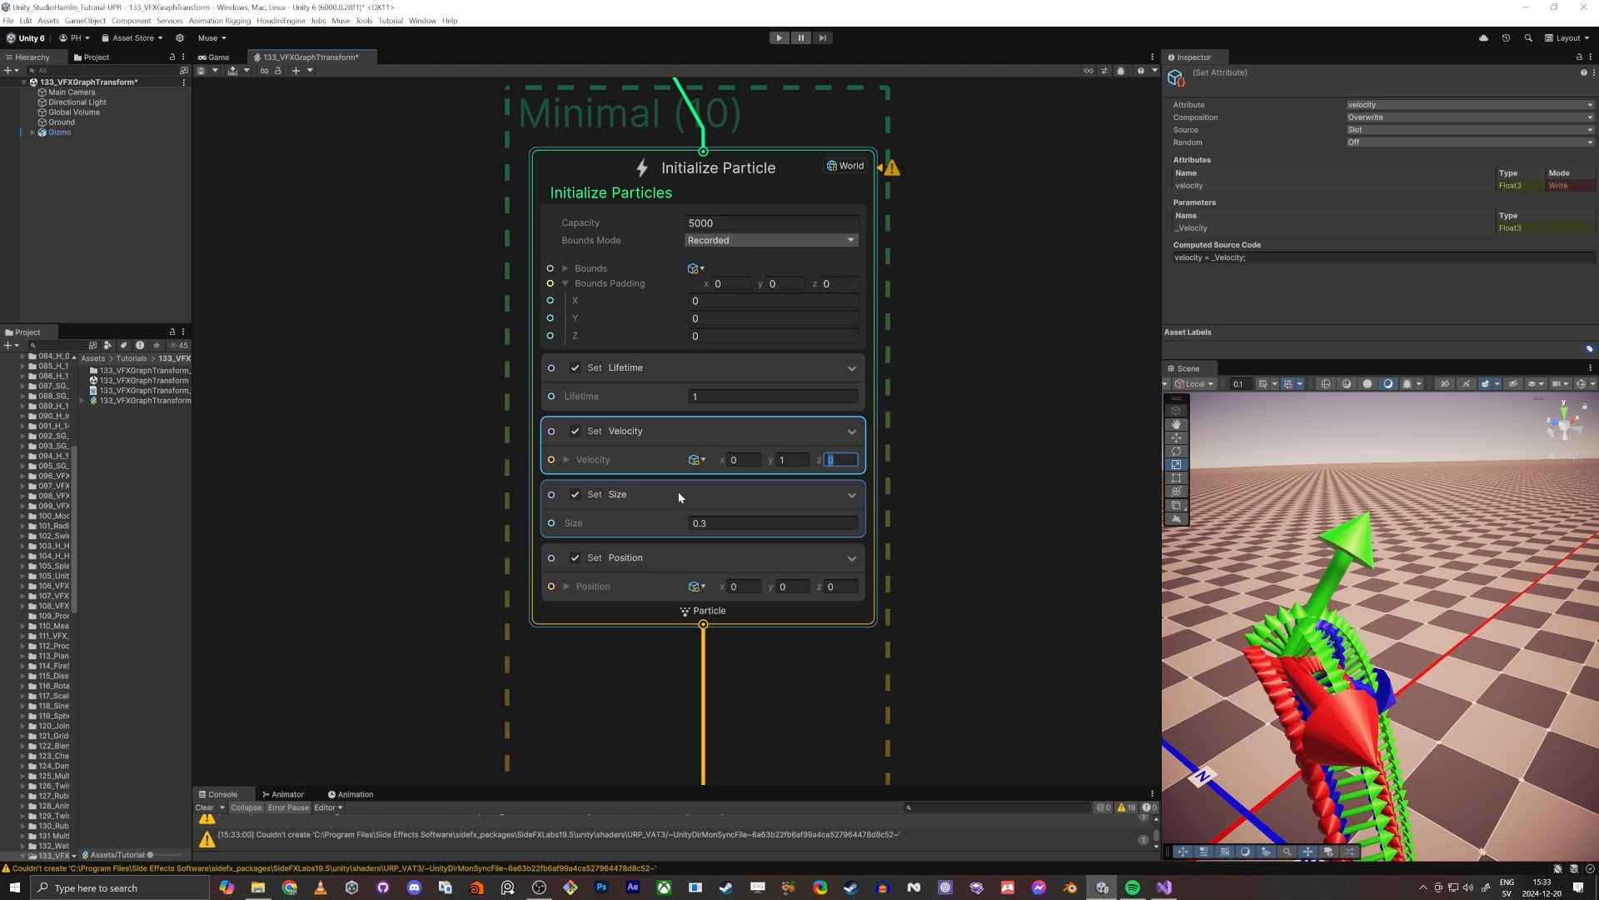
Step: Align the copied Get Velocity and Normalize nodes with the Axis Z input of Minimal (10) and inspect both particle trails
{"action": "middle_click_drag", "start_coordinate": [814, 728], "coordinate": [964, 546]}
{"action": "scroll", "coordinate": [963, 546], "scroll_direction": "down", "scroll_amount": 5}
{"action": "scroll", "coordinate": [756, 708], "scroll_direction": "up", "scroll_amount": 5}
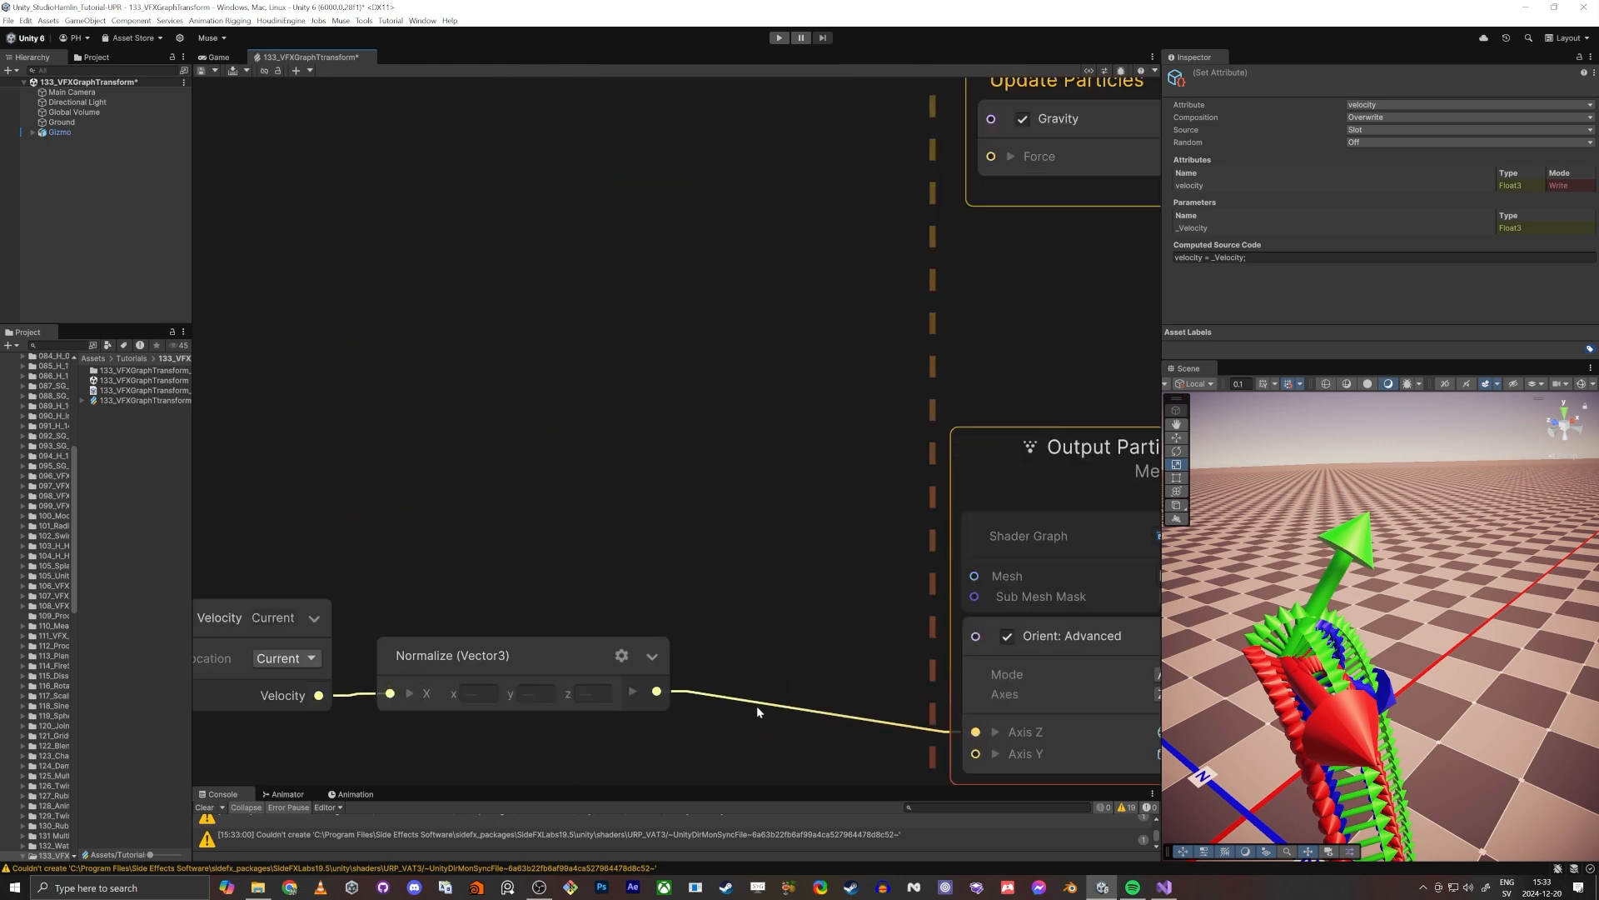
{"action": "middle_click_drag", "start_coordinate": [756, 706], "coordinate": [518, 379]}
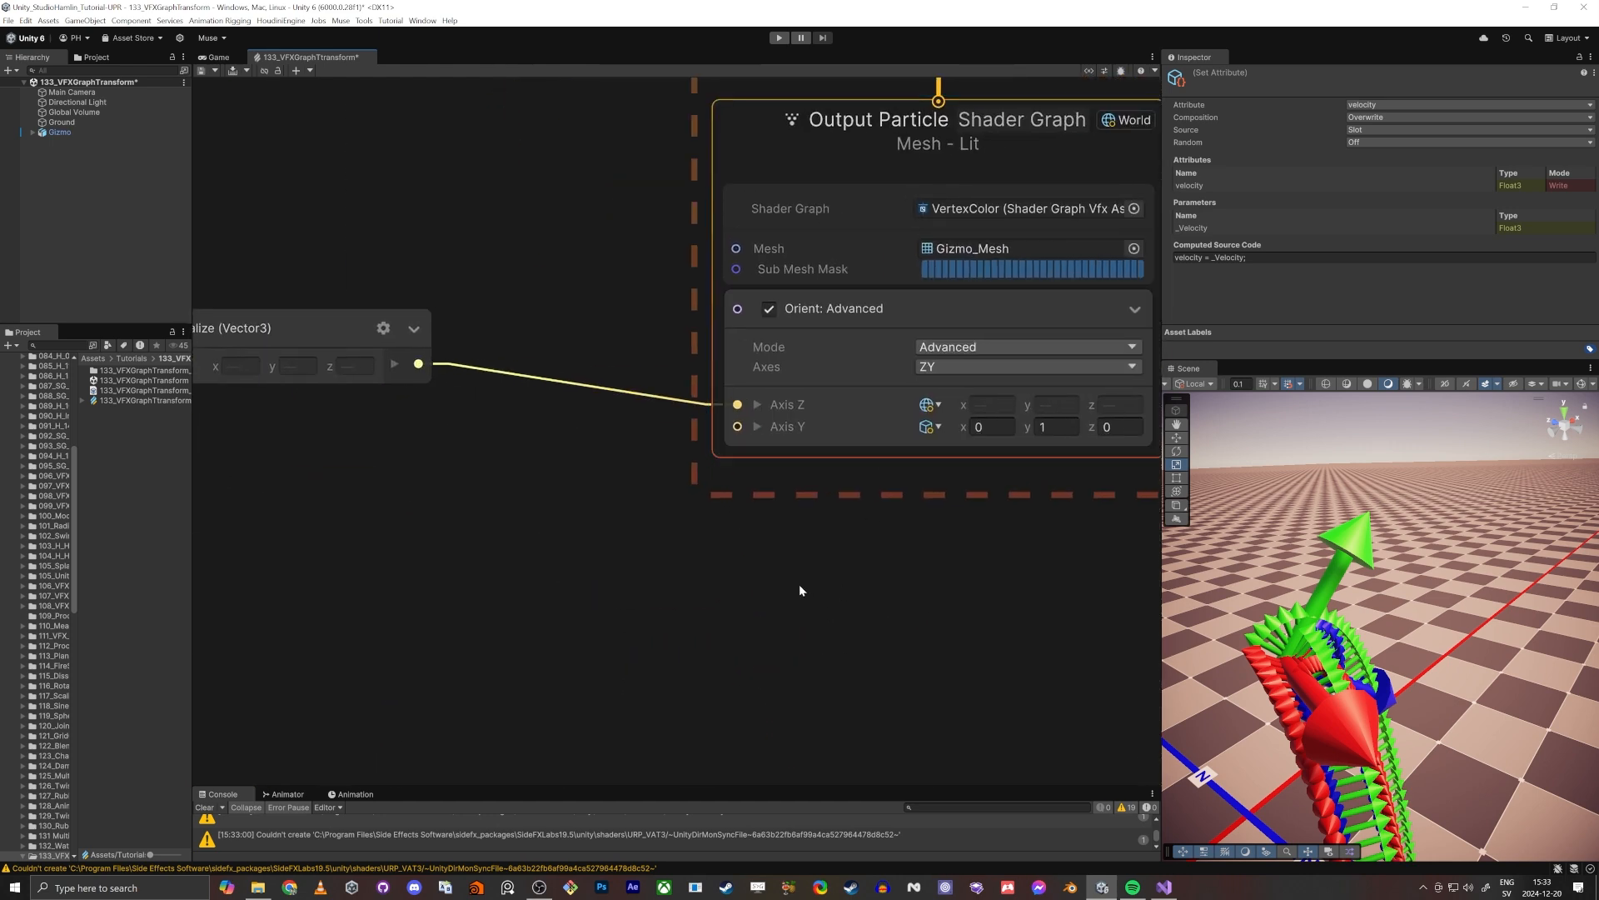
{"action": "scroll", "coordinate": [790, 570], "scroll_direction": "down", "scroll_amount": 3}
{"action": "middle_click_drag", "start_coordinate": [452, 461], "coordinate": [575, 514]}
{"action": "left_click_drag", "start_coordinate": [346, 357], "coordinate": [653, 495]}
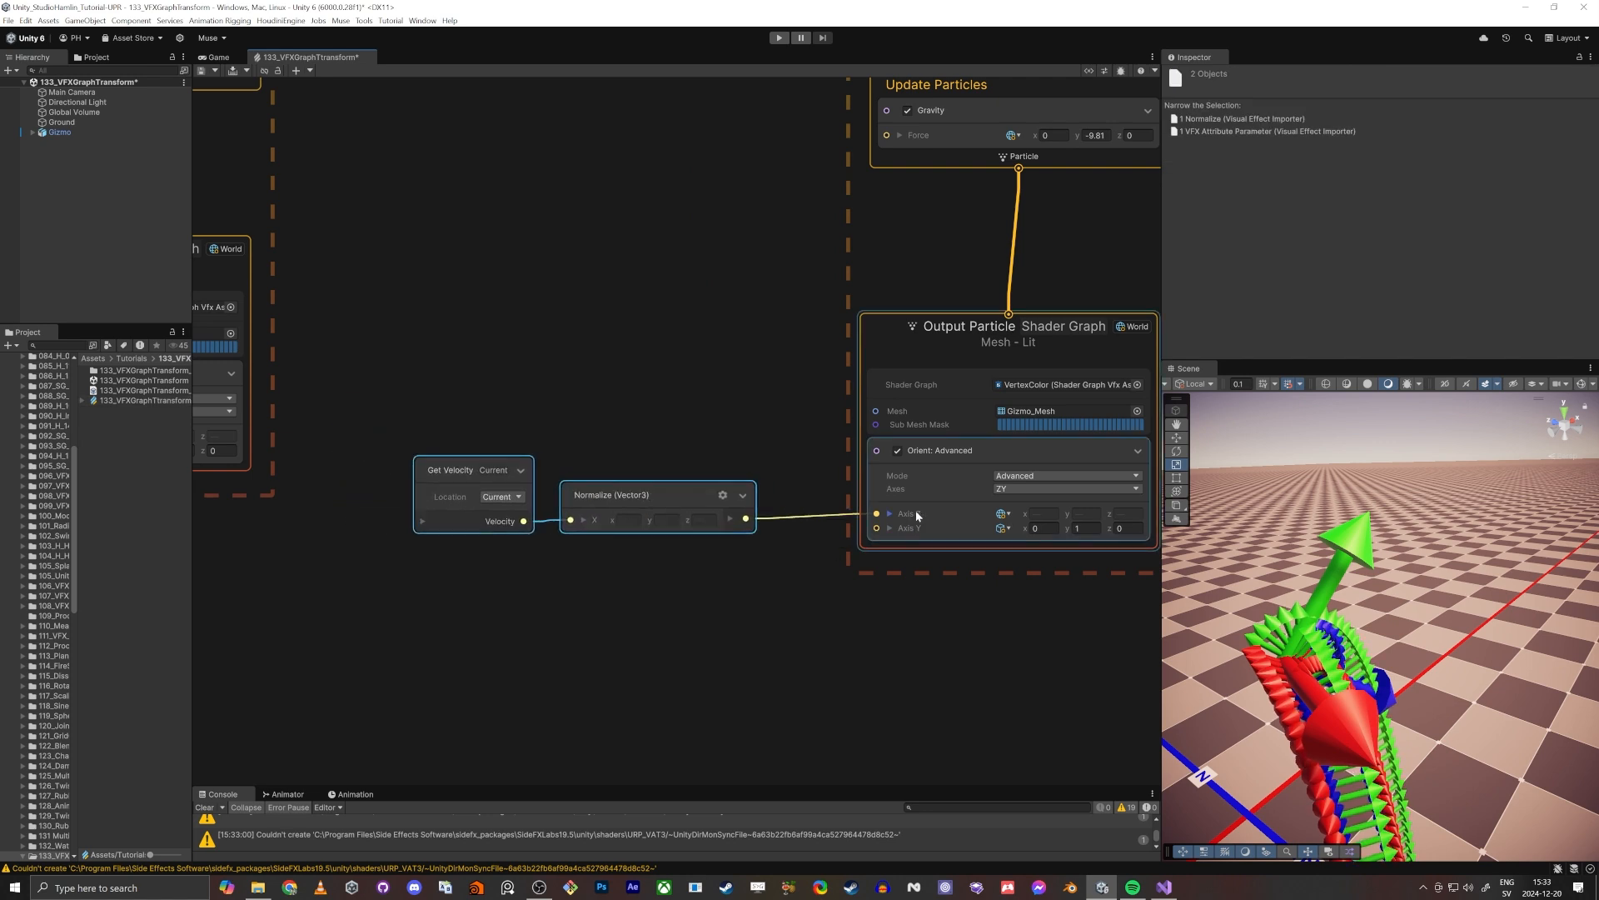
{"action": "middle_click_drag", "start_coordinate": [1026, 700], "coordinate": [877, 659]}
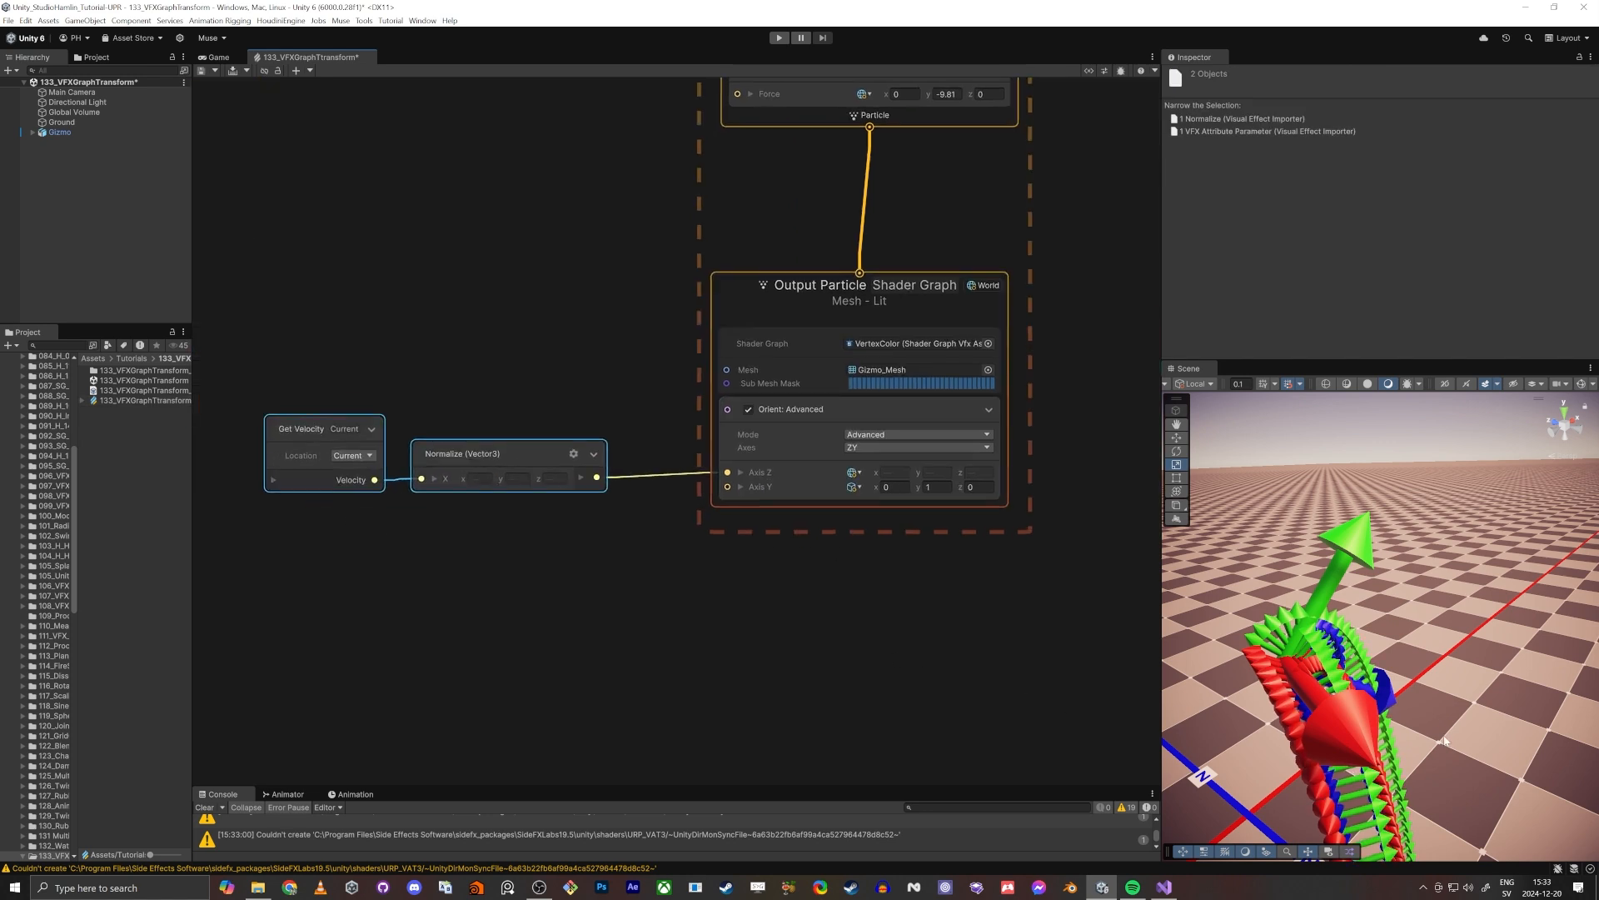
{"action": "right_click_drag", "start_coordinate": [1382, 721], "coordinate": [1231, 590]}
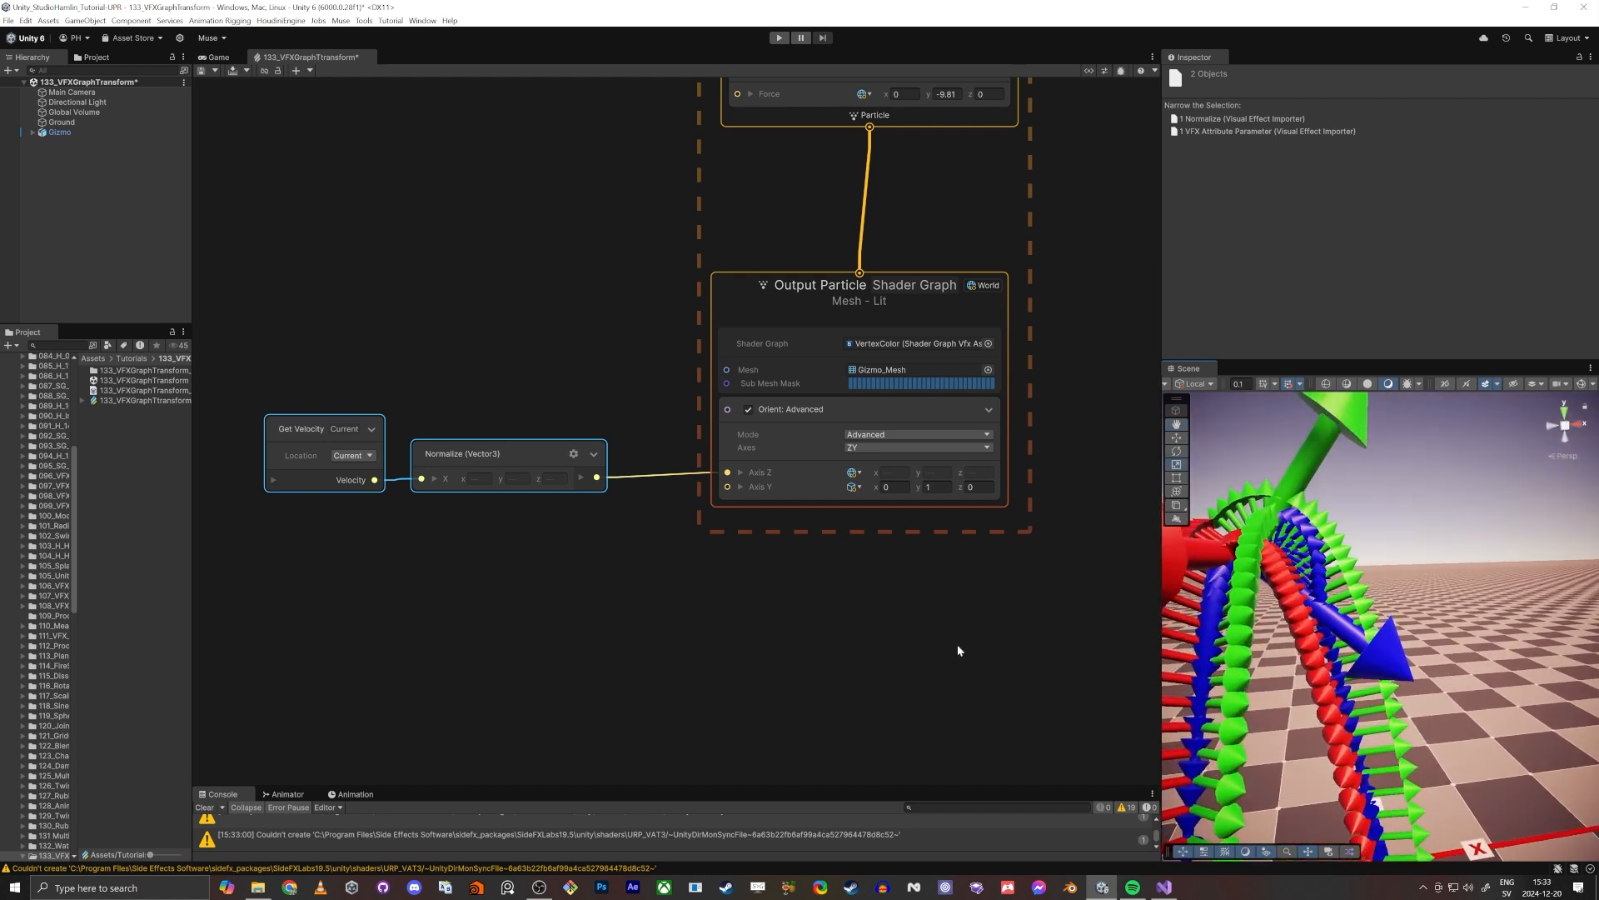
Step: Lower the Constant Spawn Rate of Spawn System (3) to 30
{"action": "scroll", "coordinate": [957, 650], "scroll_direction": "down", "scroll_amount": 4}
{"action": "middle_click_drag", "start_coordinate": [1083, 258], "coordinate": [938, 728]}
{"action": "scroll", "coordinate": [752, 435], "scroll_direction": "up", "scroll_amount": 5}
{"action": "middle_click_drag", "start_coordinate": [758, 316], "coordinate": [829, 650]}
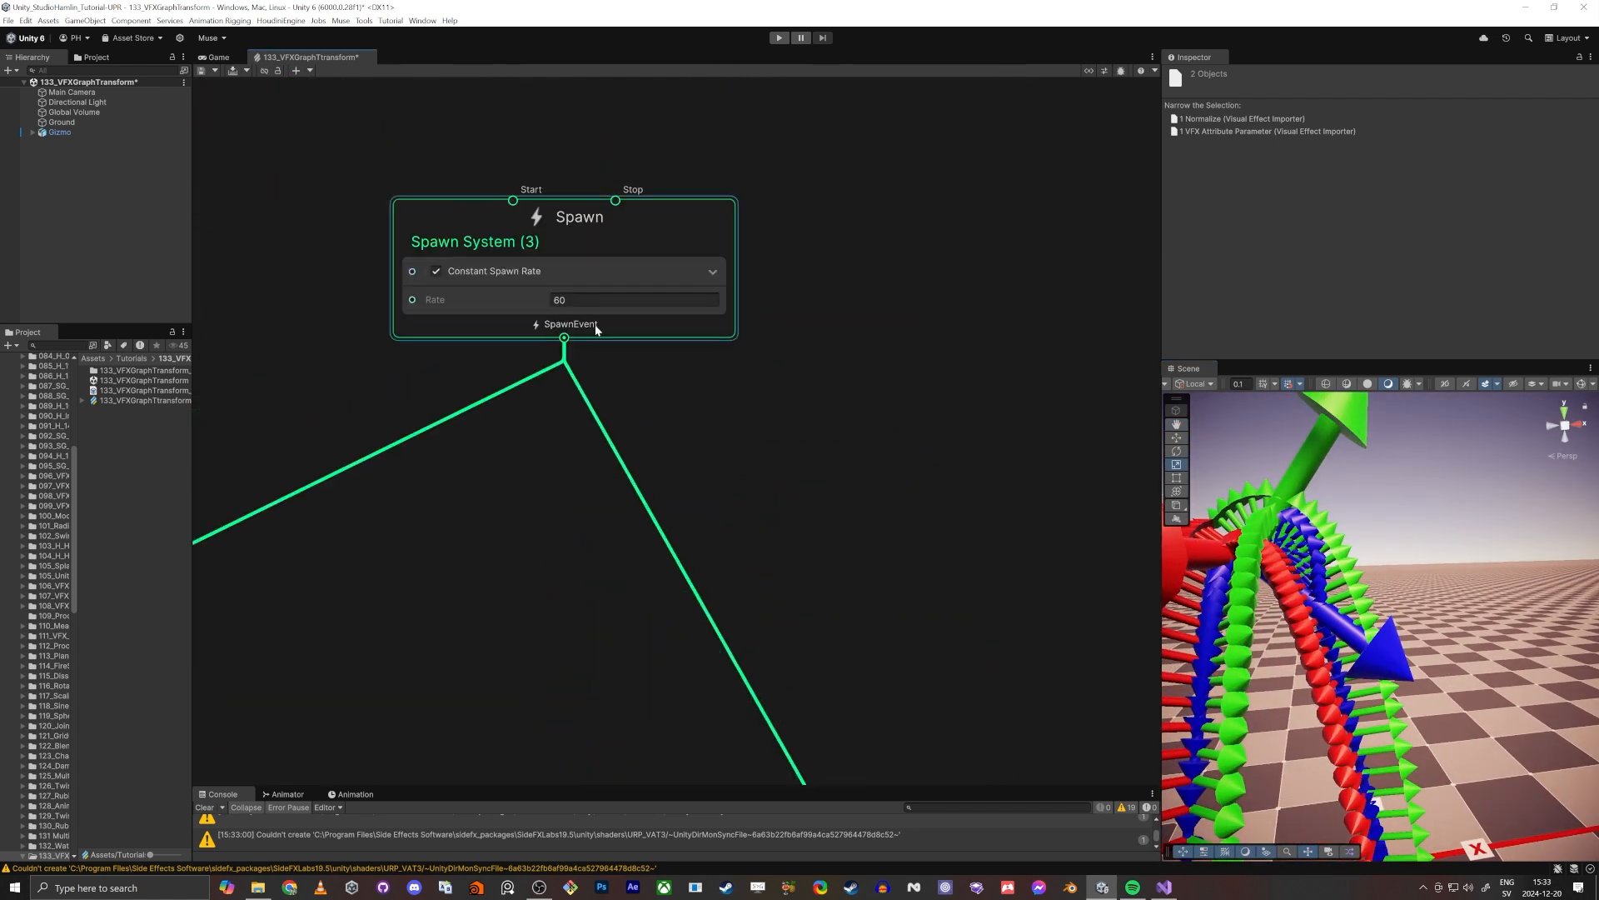
{"action": "left_click", "coordinate": [583, 300]}
{"action": "type", "text": "30"}
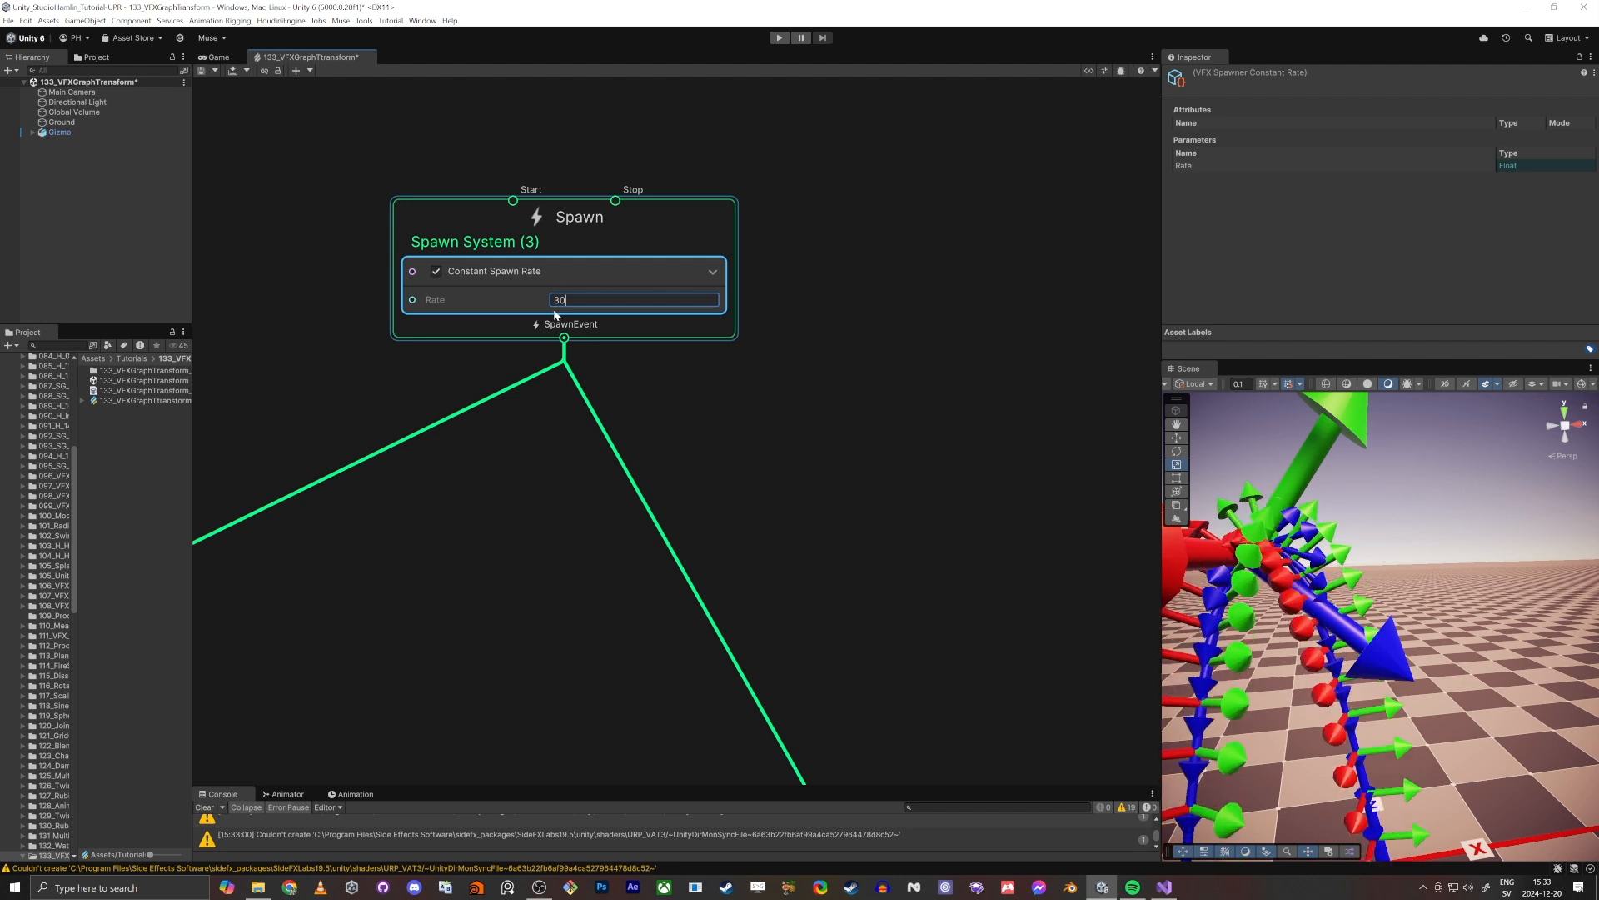
Step: Try Constant Spawn Rate values of 24 and 10, settle on 12, and inspect the individual gizmos in the scene
{"action": "key", "text": "BackSpace"}
{"action": "key", "text": "BackSpace"}
{"action": "type", "text": "24"}
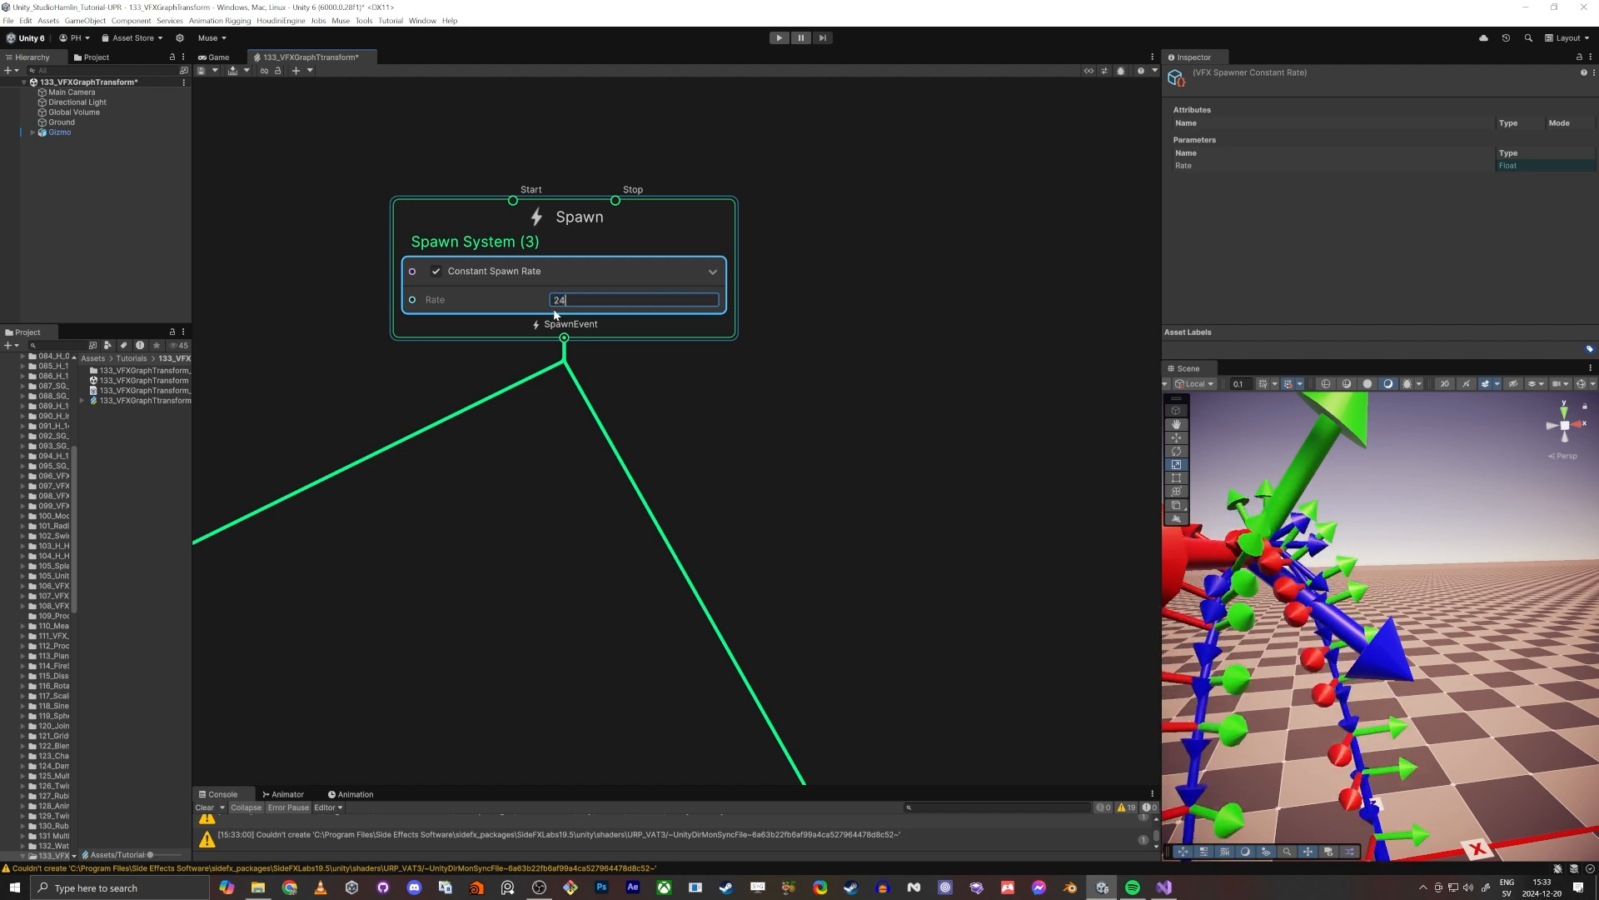
{"action": "key", "text": "BackSpace"}
{"action": "key", "text": "BackSpace"}
{"action": "type", "text": "10"}
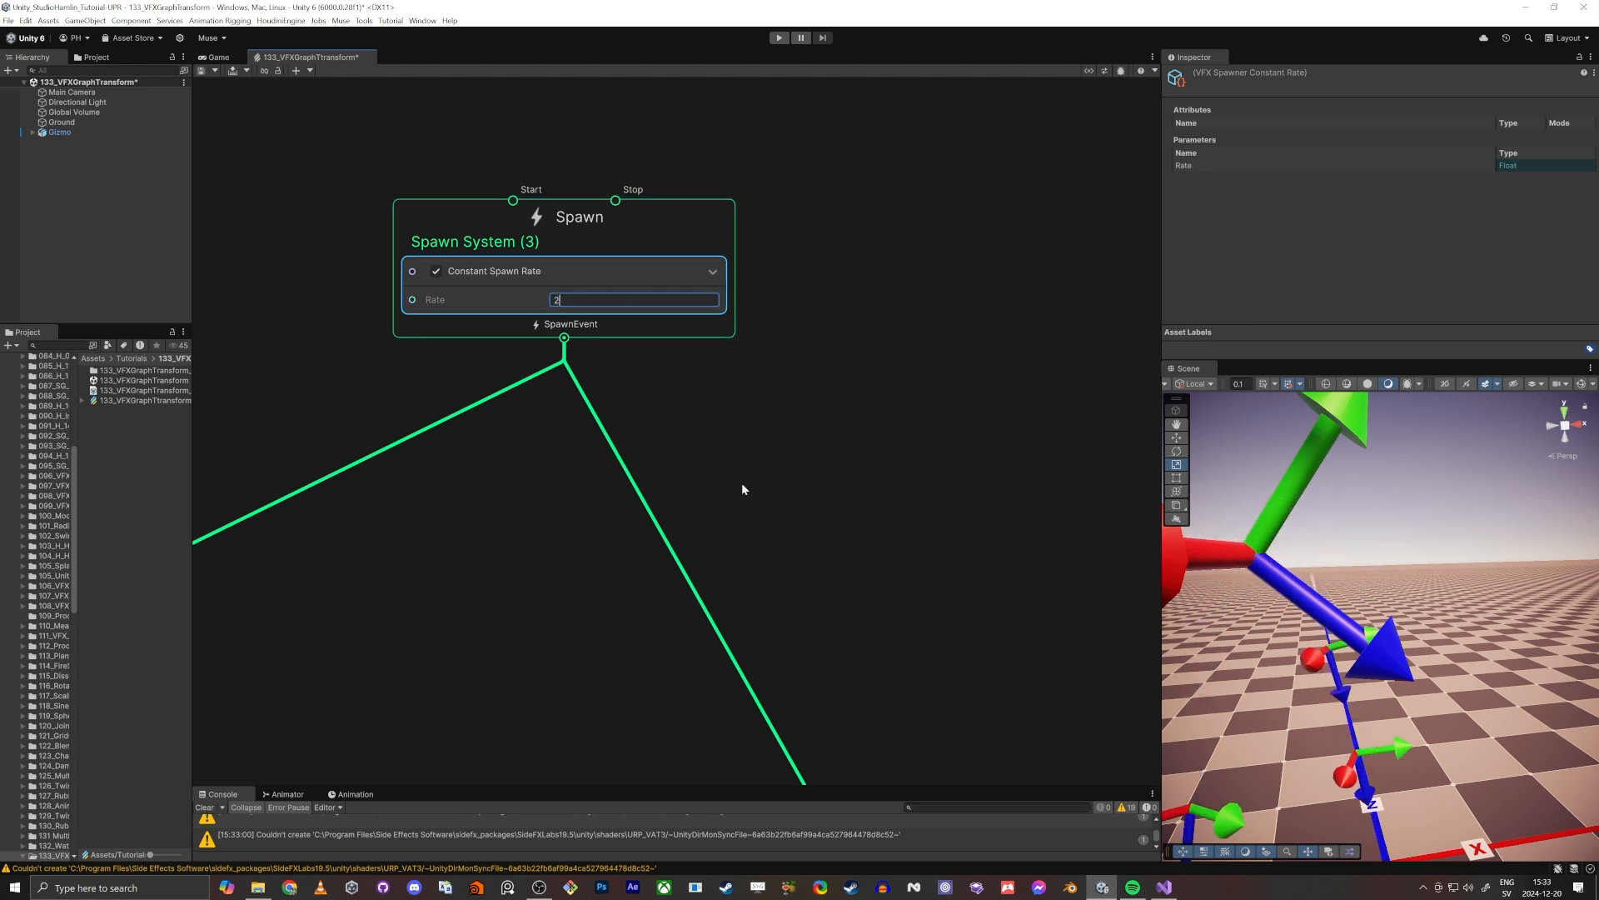
{"action": "key", "text": "BackSpace"}
{"action": "type", "text": "2"}
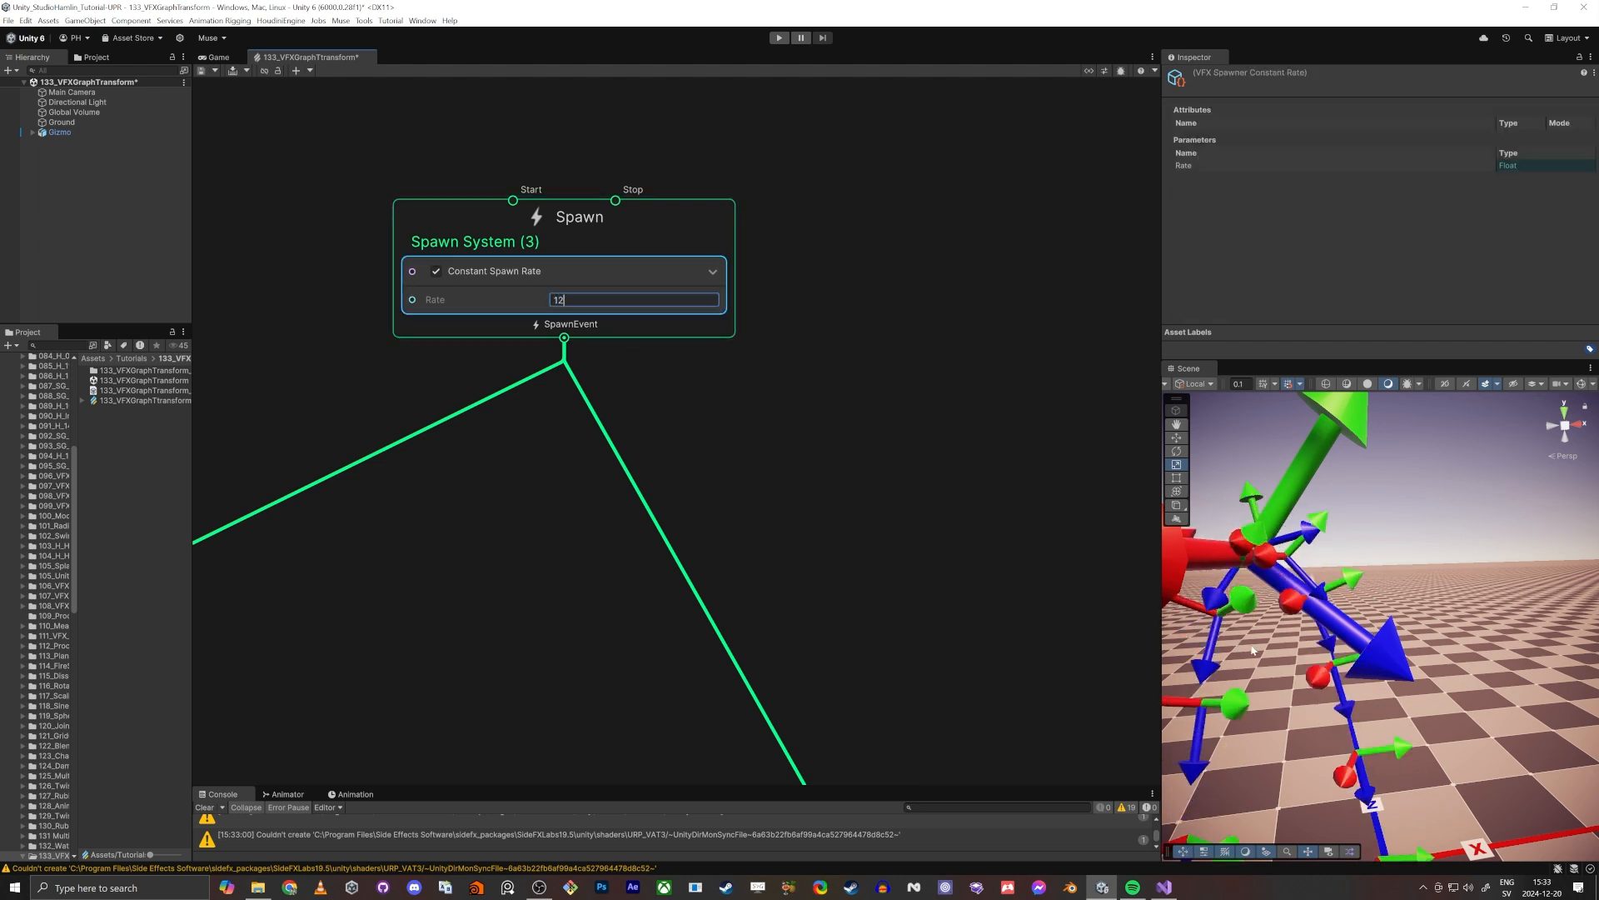
{"action": "right_click_drag", "start_coordinate": [1299, 600], "coordinate": [1287, 644]}
Step: Try a Y velocity of 5 in Minimal (10), set it to 3, and inspect the particles' arc
{"action": "scroll", "coordinate": [839, 531], "scroll_direction": "down", "scroll_amount": 5}
{"action": "middle_click_drag", "start_coordinate": [708, 673], "coordinate": [763, 271]}
{"action": "scroll", "coordinate": [949, 442], "scroll_direction": "up", "scroll_amount": 7}
{"action": "type", "text": "5"}
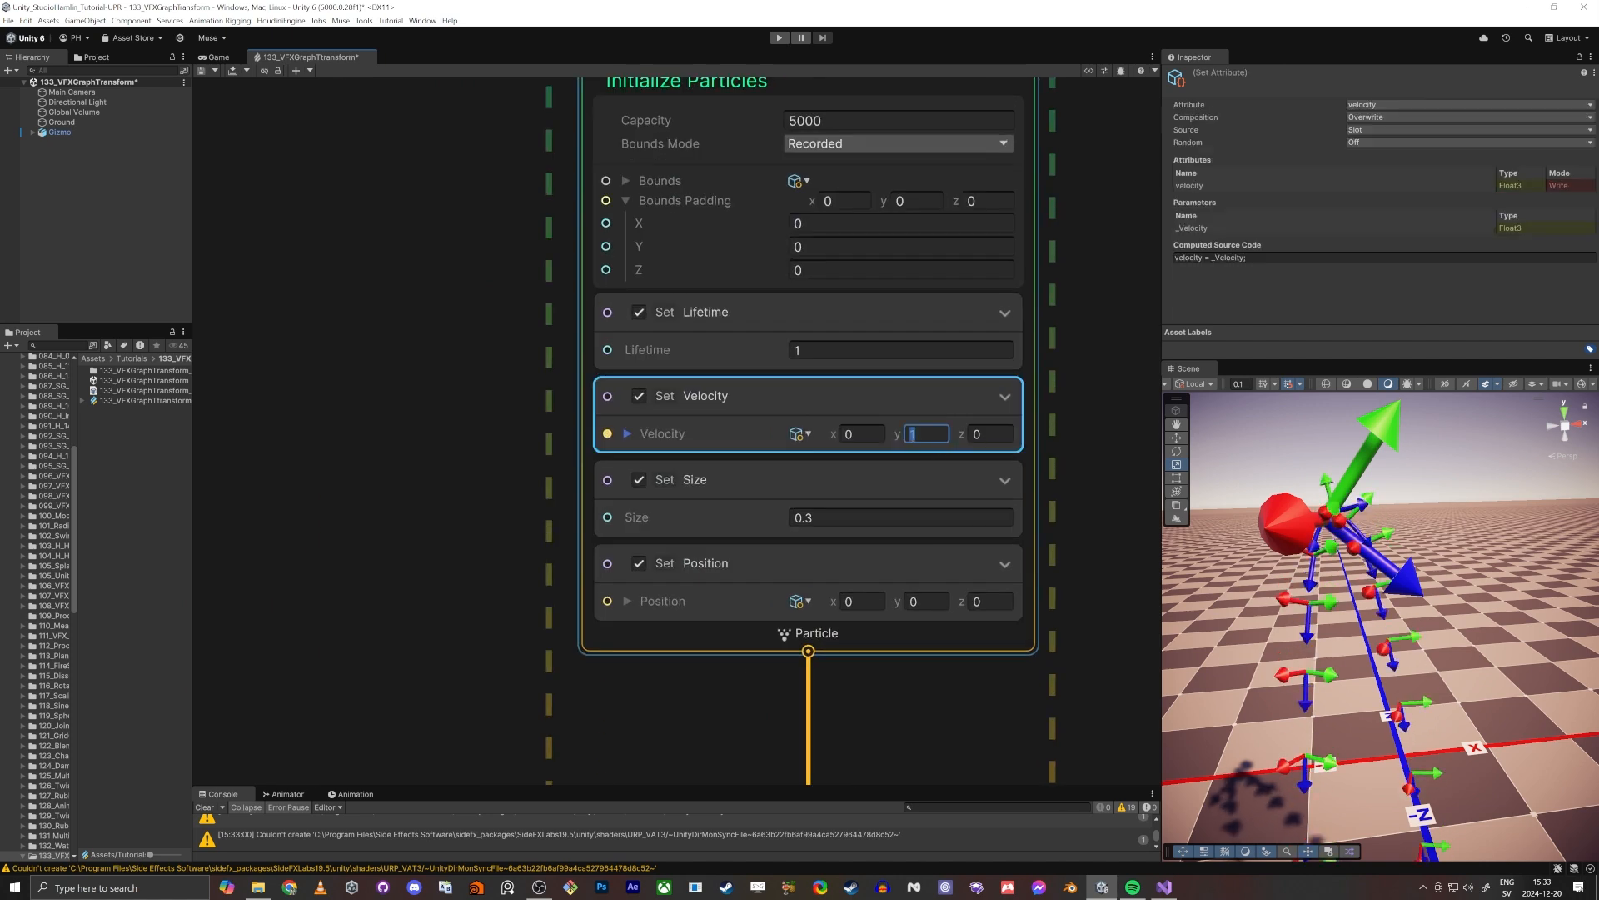
{"action": "key", "text": "Tab"}
{"action": "left_click", "coordinate": [920, 435]}
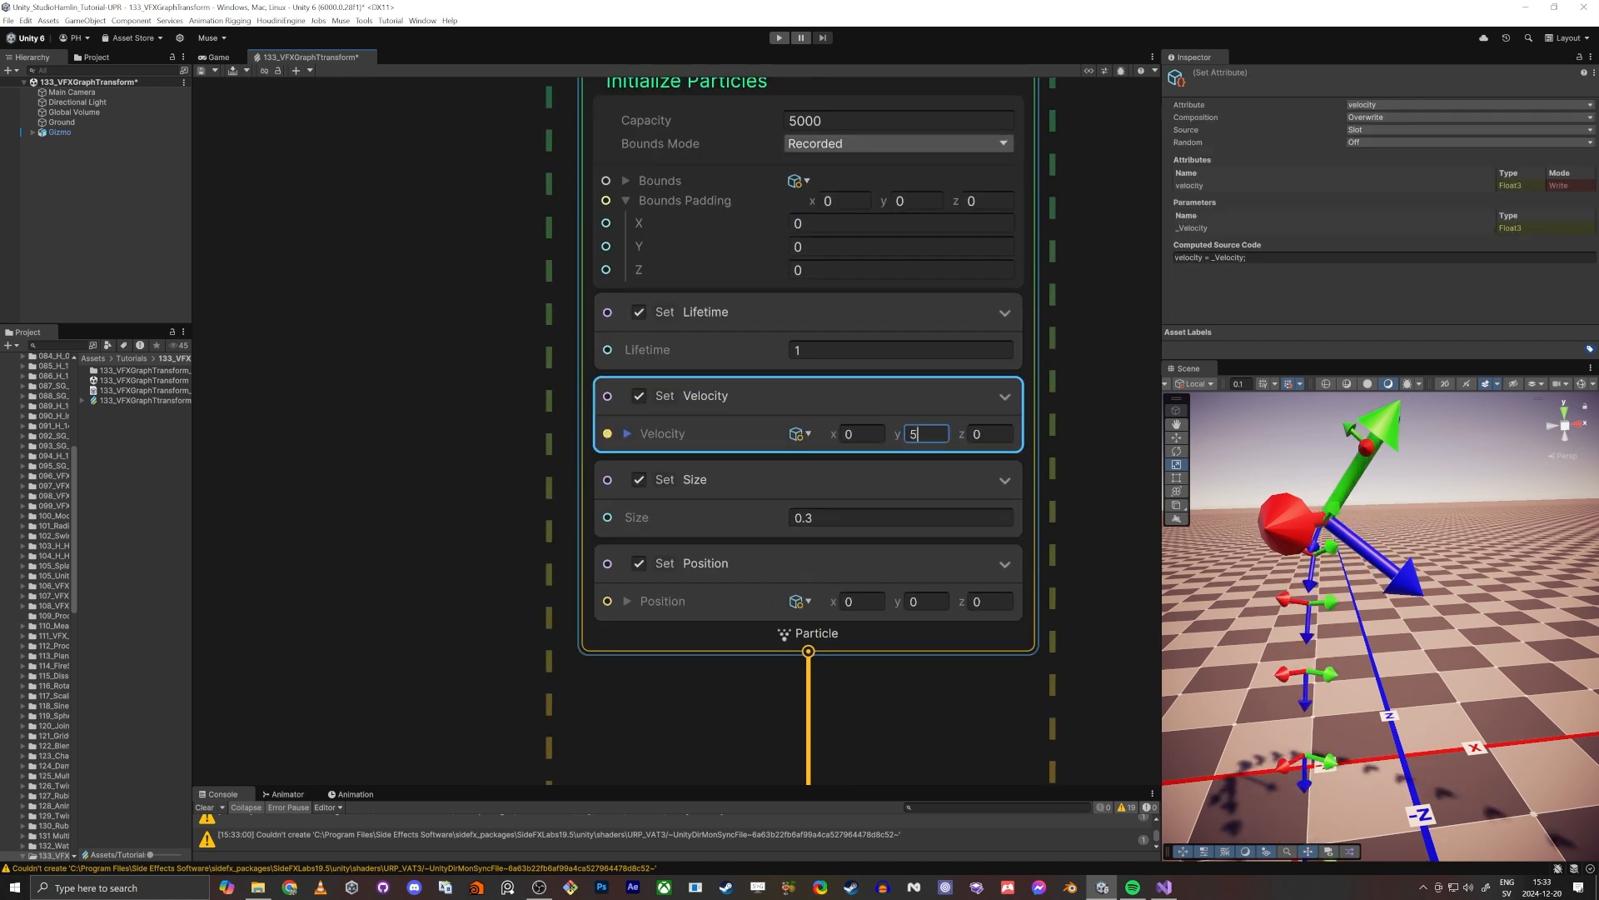
{"action": "type", "text": "3"}
{"action": "key", "text": "Tab"}
{"action": "right_click_drag", "start_coordinate": [1324, 692], "coordinate": [1184, 508]}
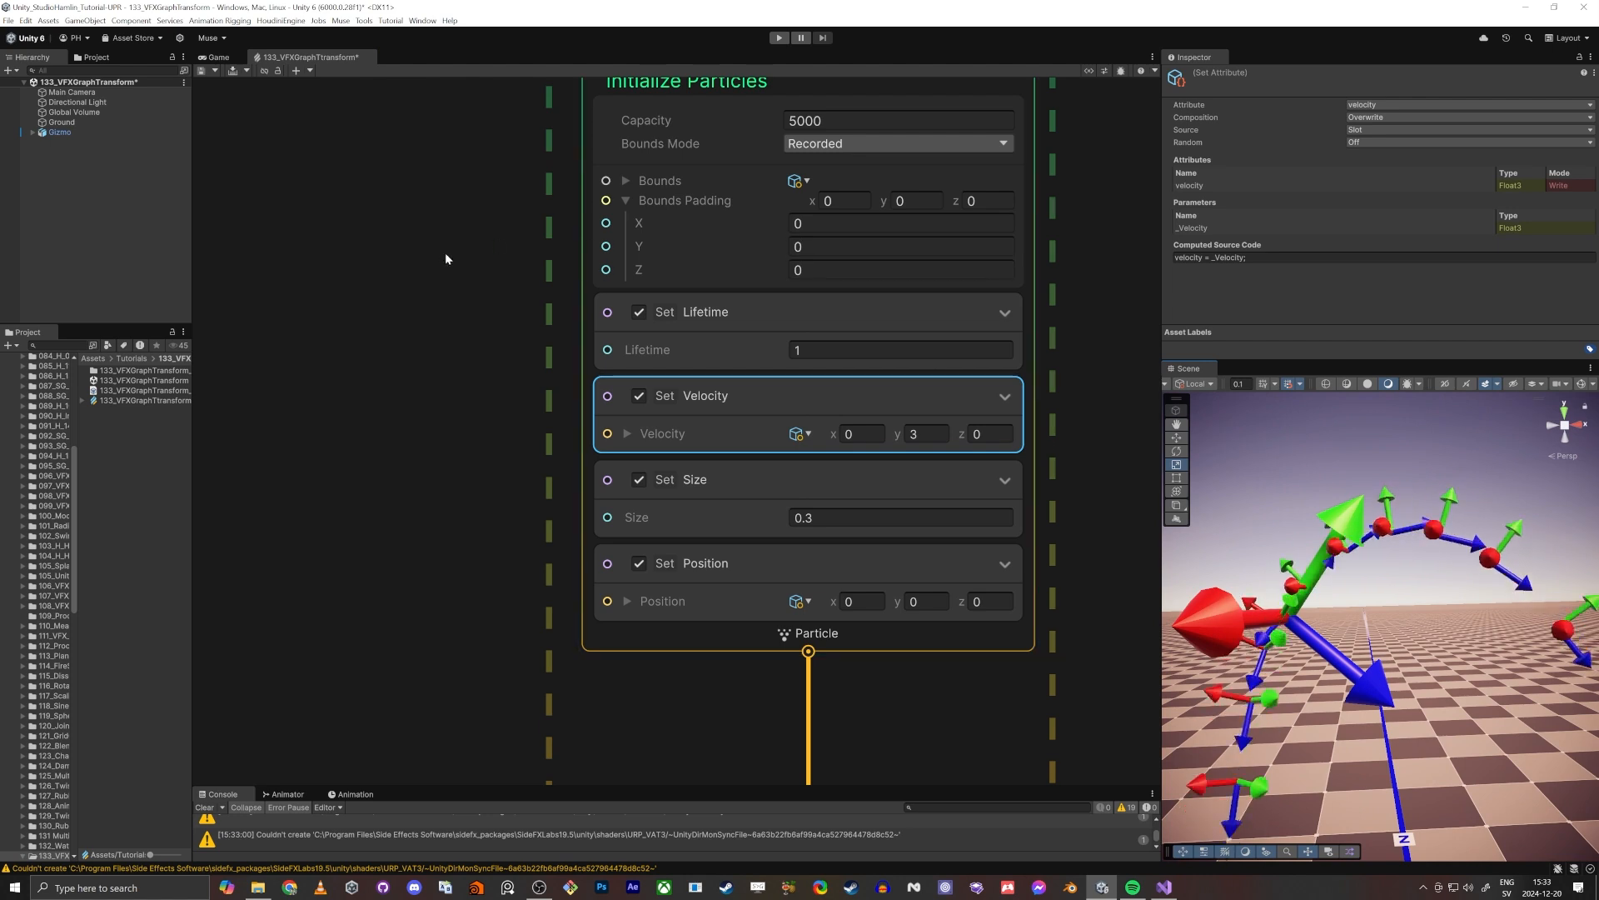
Step: Set the Constant Spawn Rate of Spawn System (3) to 60 and inspect the dense particle trails from above
{"action": "middle_click_drag", "start_coordinate": [445, 252], "coordinate": [458, 541]}
{"action": "scroll", "coordinate": [460, 533], "scroll_direction": "down", "scroll_amount": 4}
{"action": "middle_click_drag", "start_coordinate": [503, 345], "coordinate": [546, 731]}
{"action": "middle_click_drag", "start_coordinate": [583, 393], "coordinate": [693, 350]}
{"action": "scroll", "coordinate": [693, 348], "scroll_direction": "up", "scroll_amount": 2}
{"action": "scroll", "coordinate": [694, 354], "scroll_direction": "up", "scroll_amount": 2}
{"action": "left_click", "coordinate": [695, 358]}
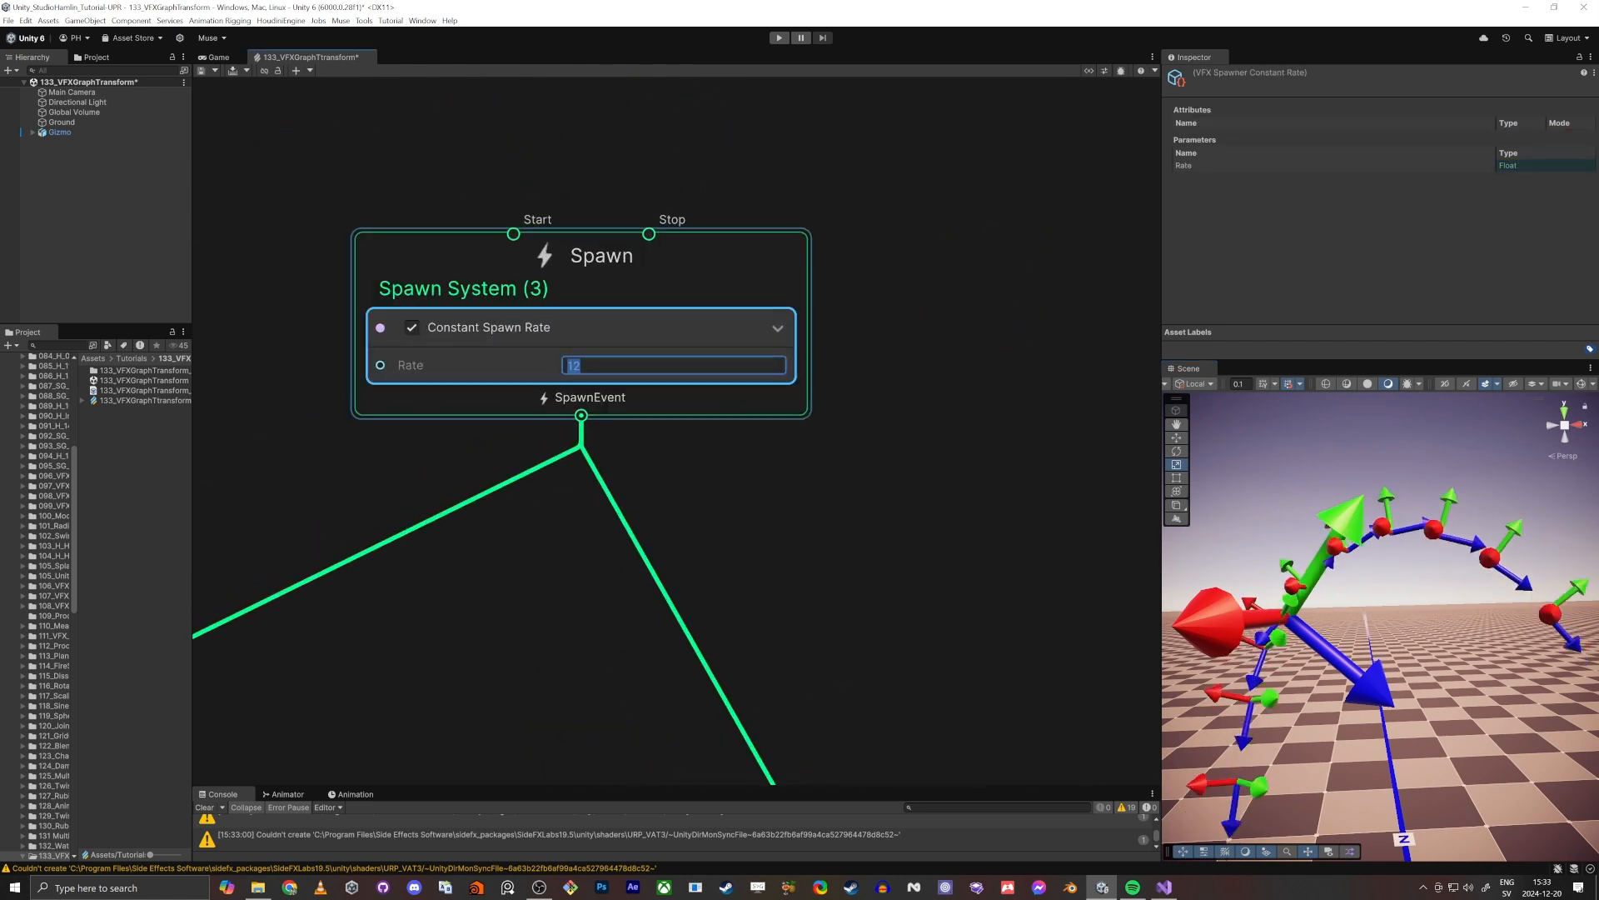
{"action": "type", "text": "60"}
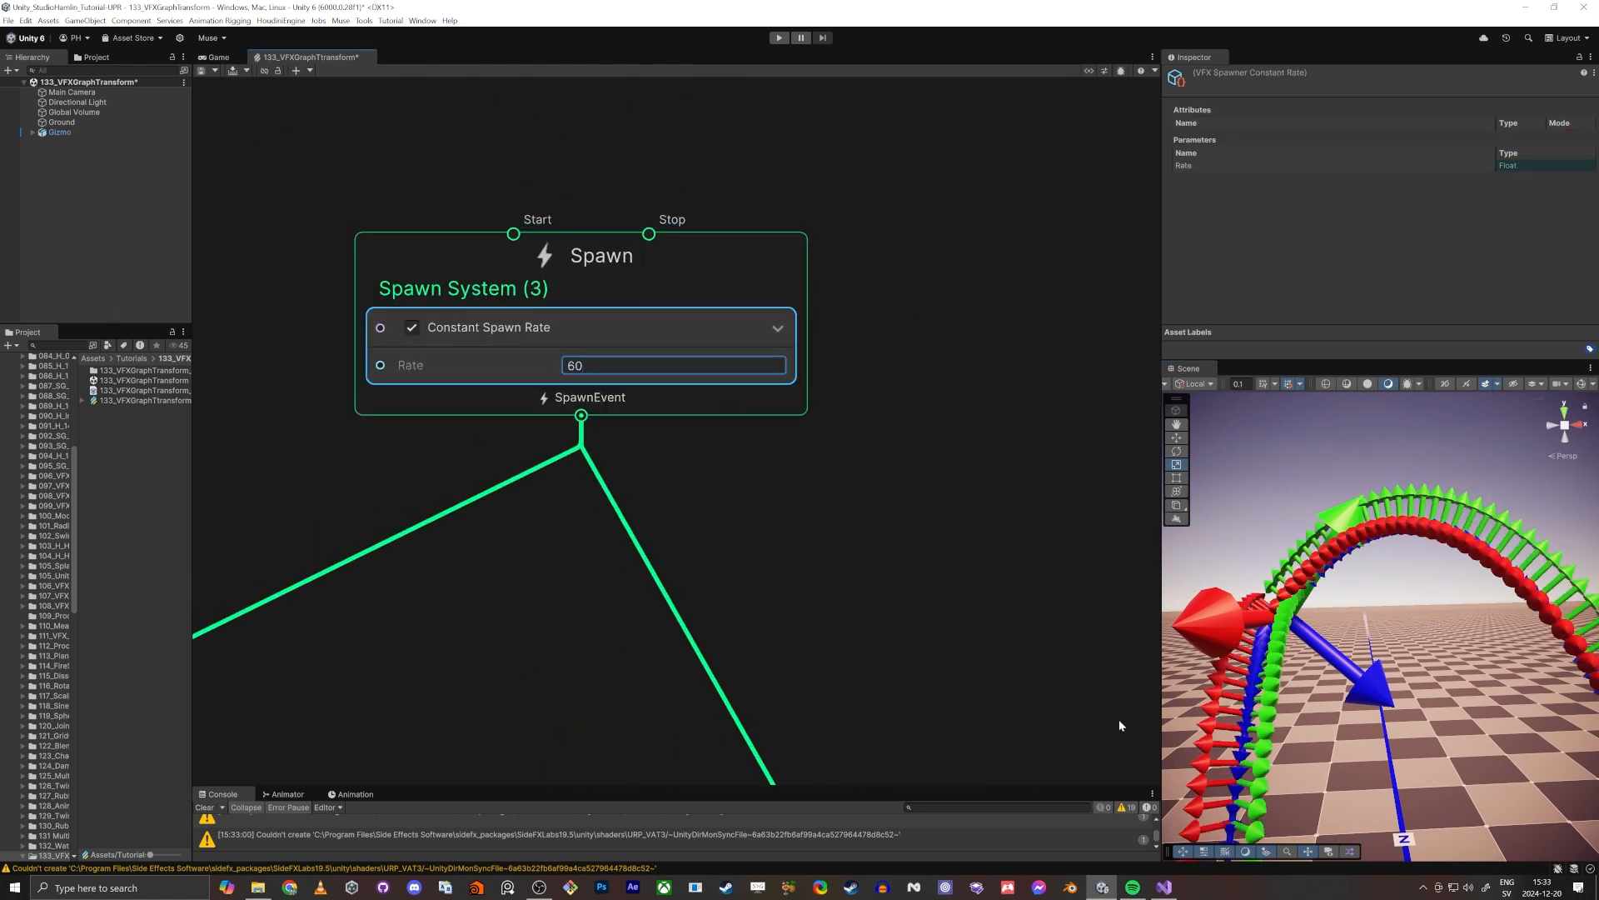
{"action": "right_click_drag", "start_coordinate": [1316, 702], "coordinate": [1450, 617]}
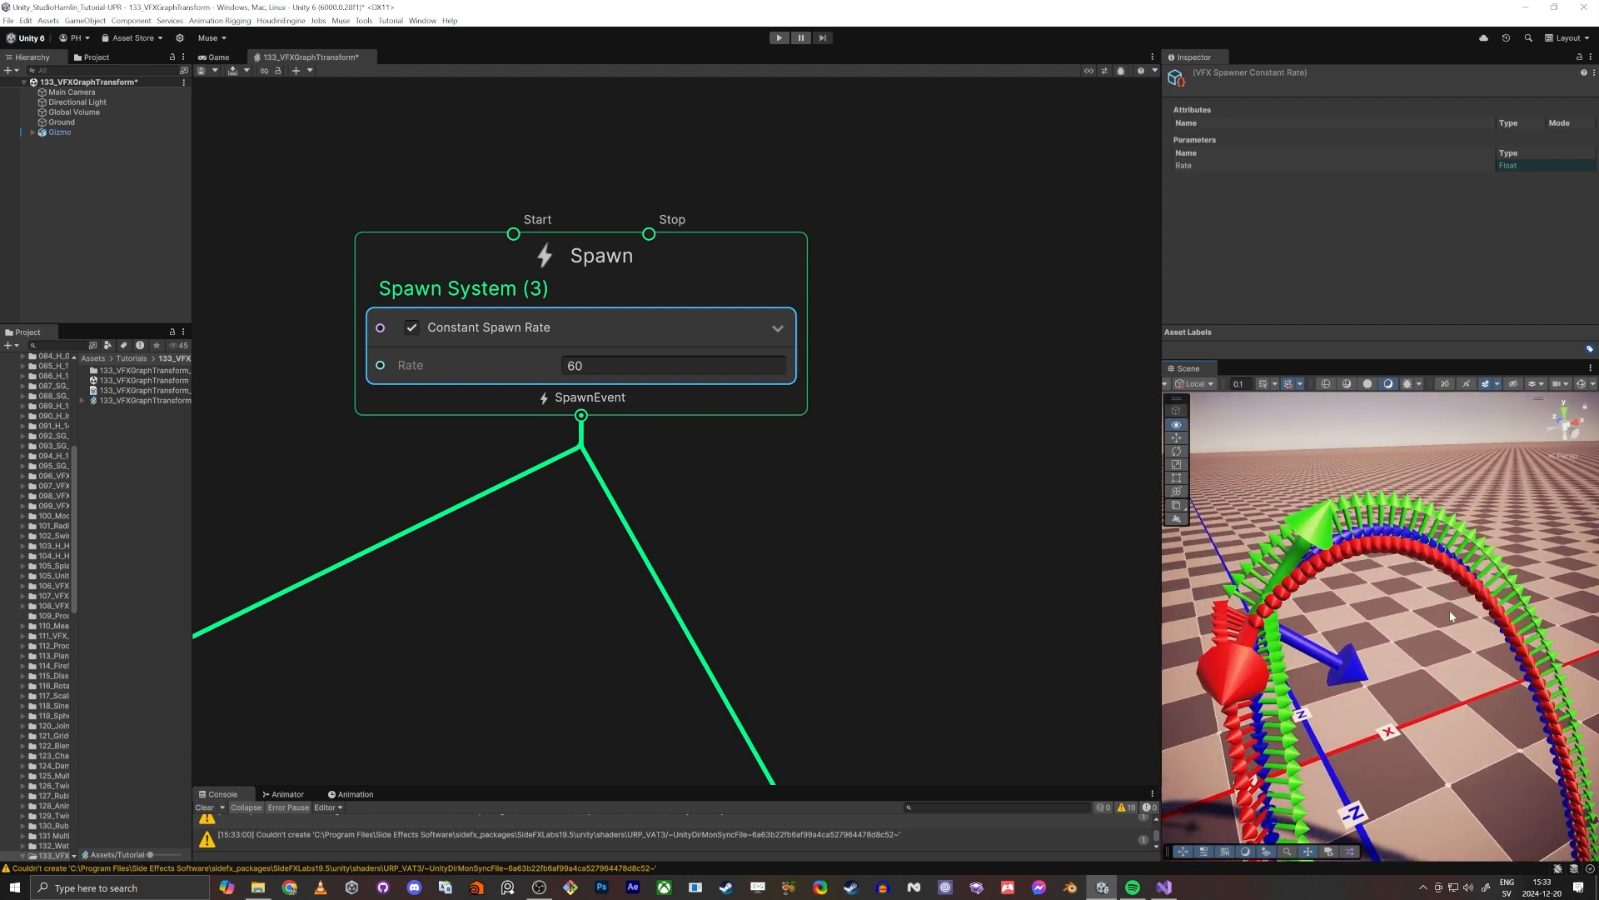
Step: Duplicate the Minimal (10) particle system together with its Get Velocity and Normalize nodes
{"action": "scroll", "coordinate": [834, 619], "scroll_direction": "down", "scroll_amount": 8}
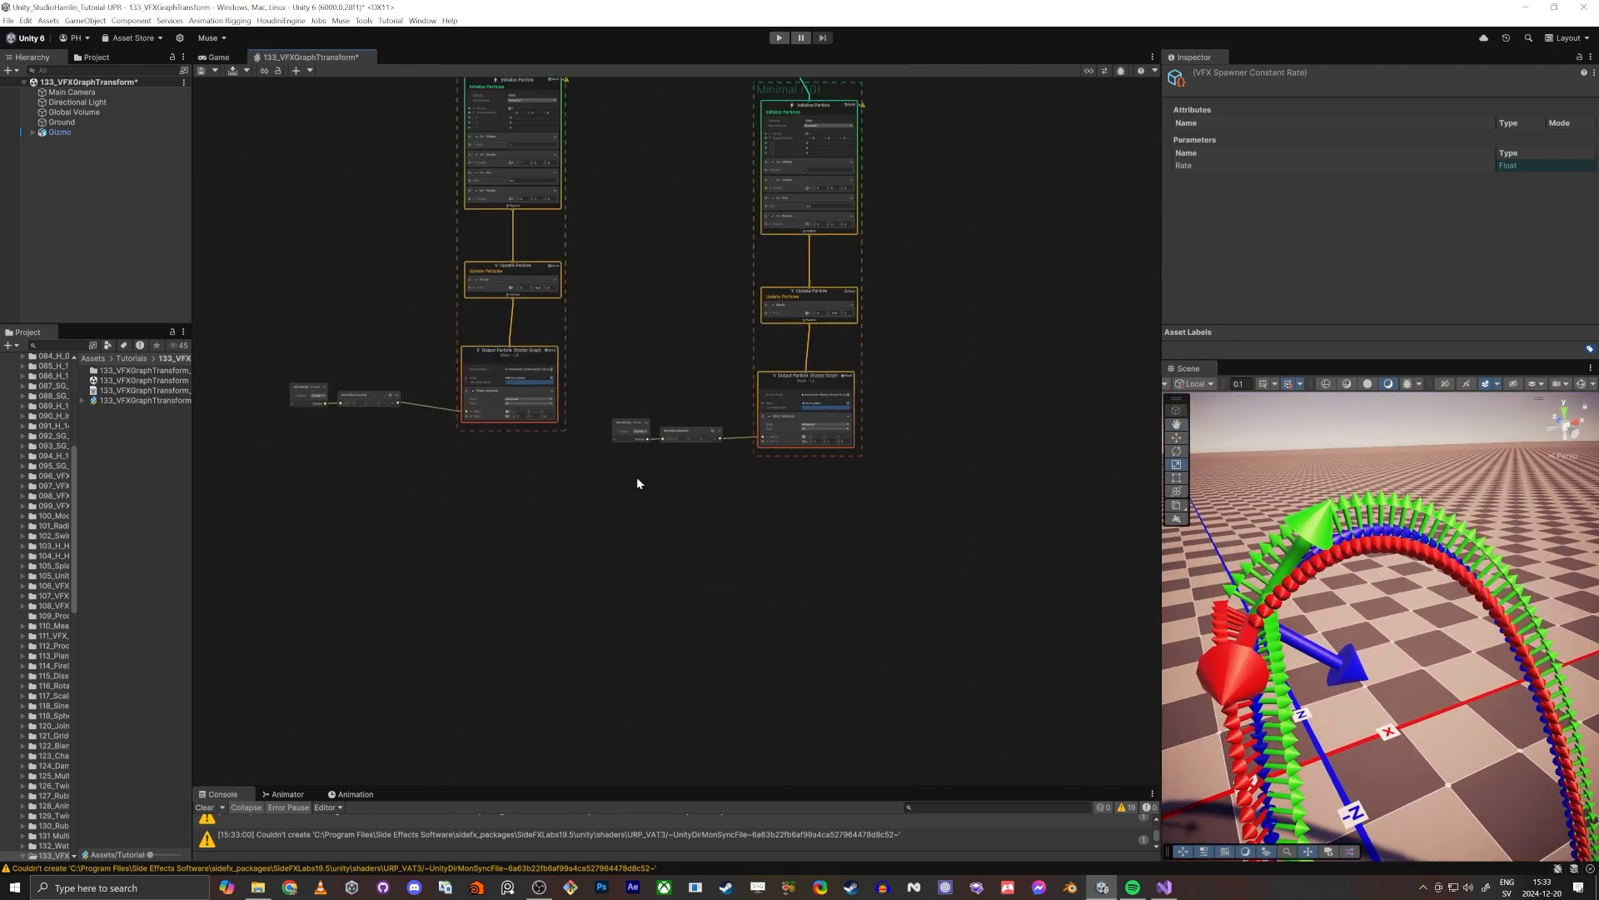
{"action": "left_click_drag", "start_coordinate": [613, 562], "coordinate": [869, 112]}
{"action": "middle_click_drag", "start_coordinate": [1018, 268], "coordinate": [895, 472]}
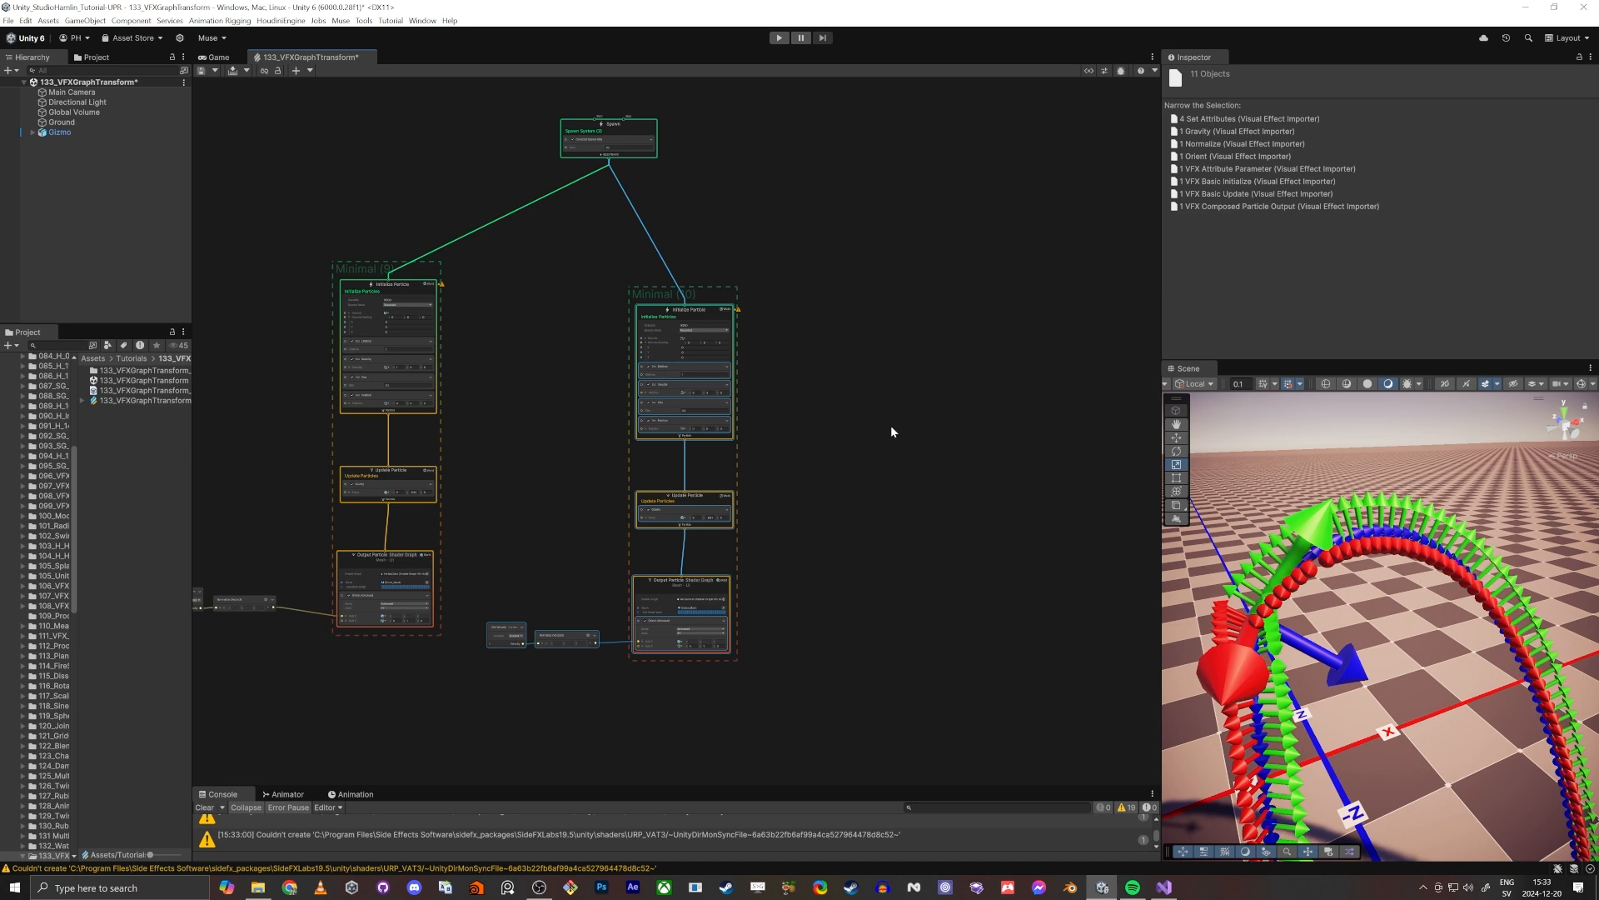
{"action": "key", "text": "ctrl+d"}
{"action": "left_click_drag", "start_coordinate": [1047, 420], "coordinate": [979, 317]}
Step: Place the duplicated system level with Minimal (10) and connect its Initialize Particle context to Spawn System (3)
{"action": "middle_click_drag", "start_coordinate": [880, 451], "coordinate": [817, 218]}
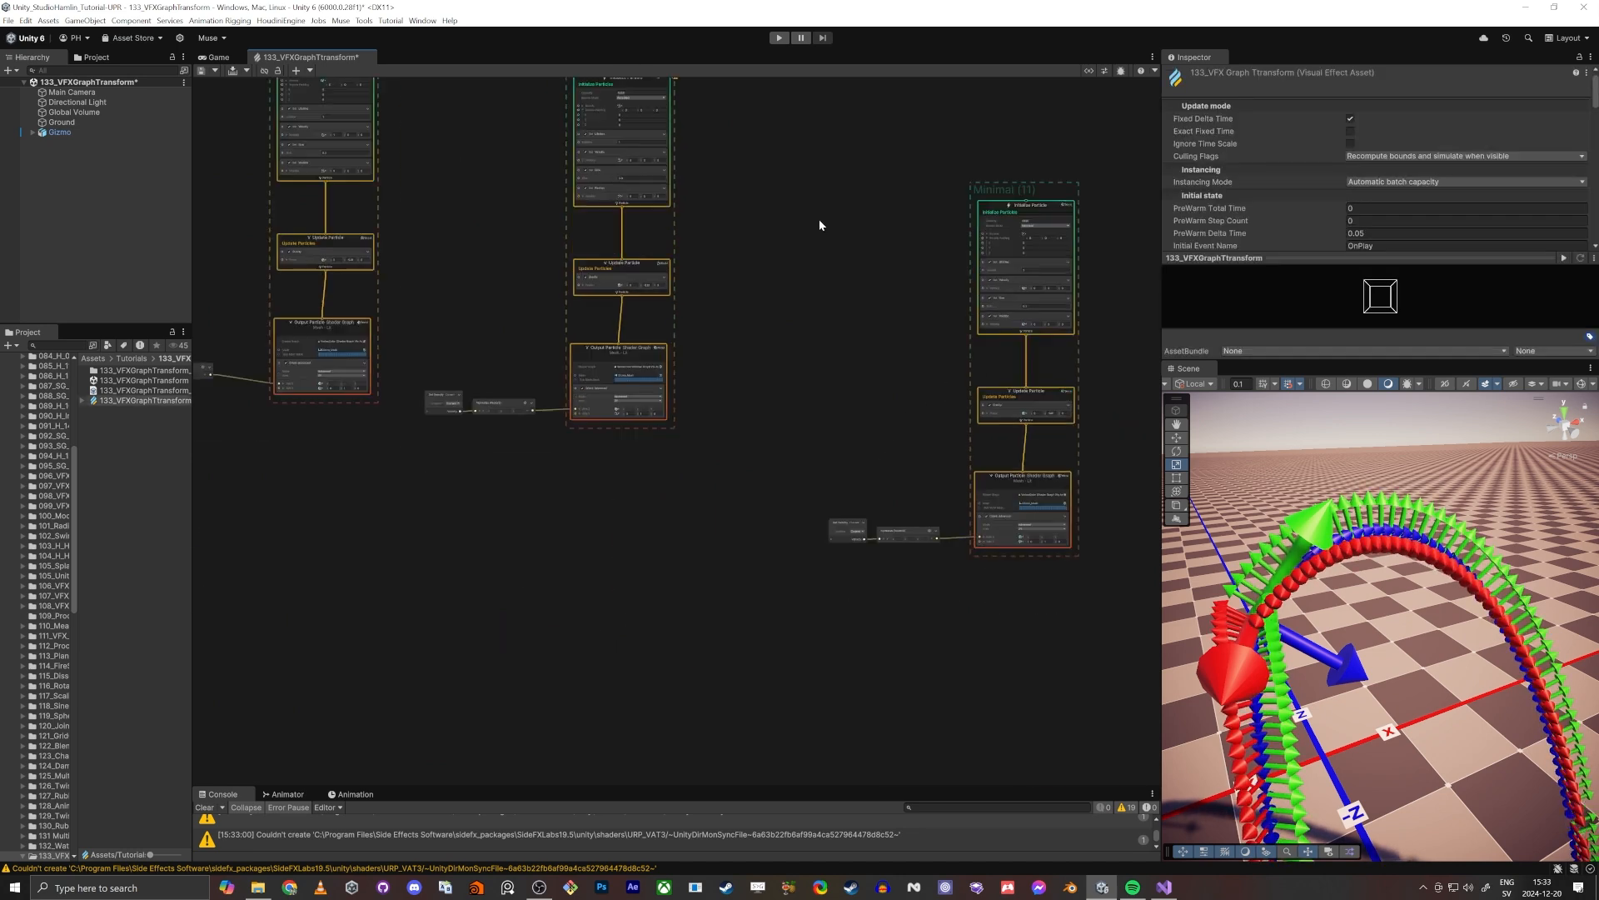
{"action": "left_click_drag", "start_coordinate": [820, 190], "coordinate": [1189, 727]}
{"action": "middle_click_drag", "start_coordinate": [912, 381], "coordinate": [853, 587]}
{"action": "left_click_drag", "start_coordinate": [950, 416], "coordinate": [488, 133]}
{"action": "middle_click_drag", "start_coordinate": [486, 137], "coordinate": [484, 171]}
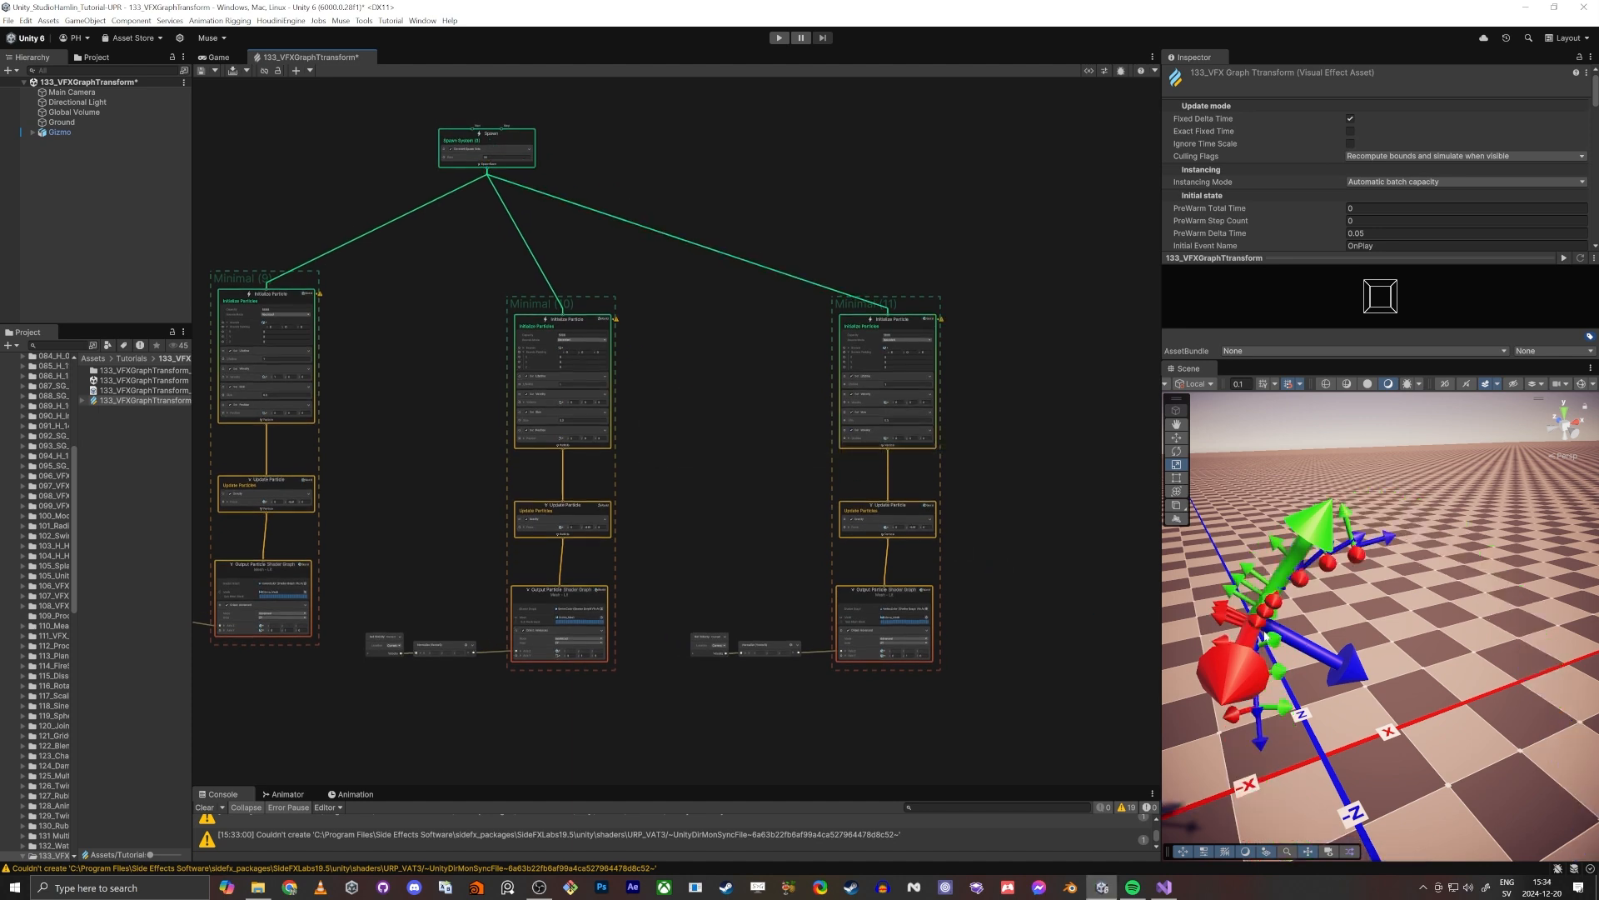
Step: Set the velocity in Minimal (11) to X 0, Y 0, Z 3 and view the resulting arcs in the scene
{"action": "right_click_drag", "start_coordinate": [1301, 650], "coordinate": [1427, 631]}
{"action": "scroll", "coordinate": [838, 548], "scroll_direction": "up", "scroll_amount": 7}
{"action": "middle_click_drag", "start_coordinate": [957, 256], "coordinate": [884, 494]}
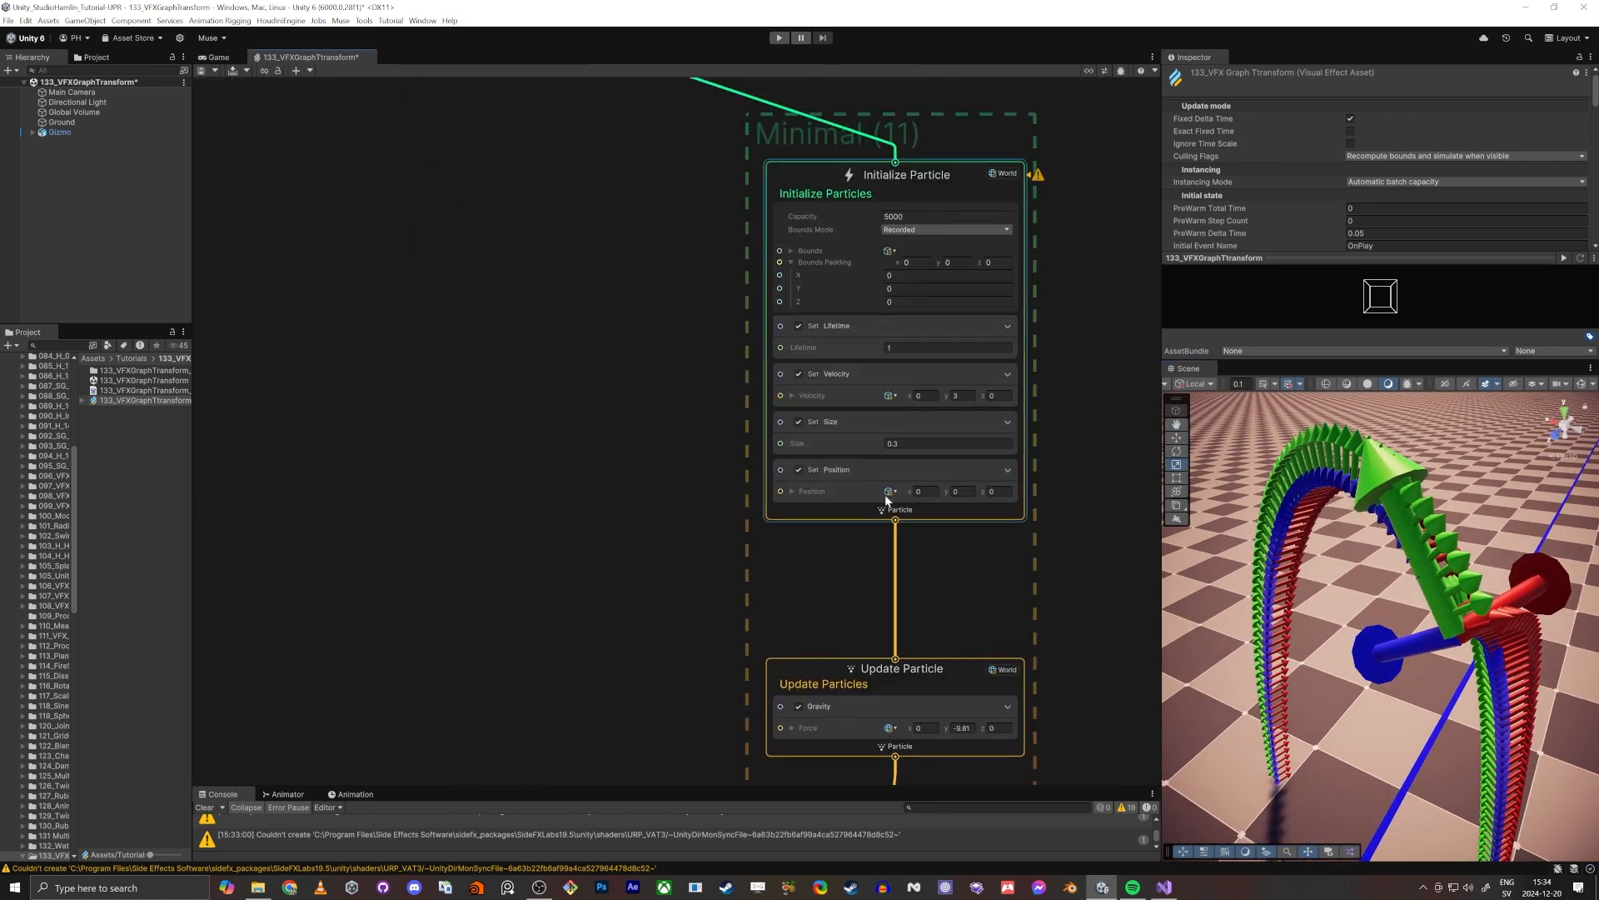
{"action": "left_click_drag", "start_coordinate": [968, 400], "coordinate": [853, 401]}
{"action": "type", "text": "0"}
{"action": "key", "text": "Tab"}
{"action": "type", "text": "3"}
{"action": "key", "text": "Tab"}
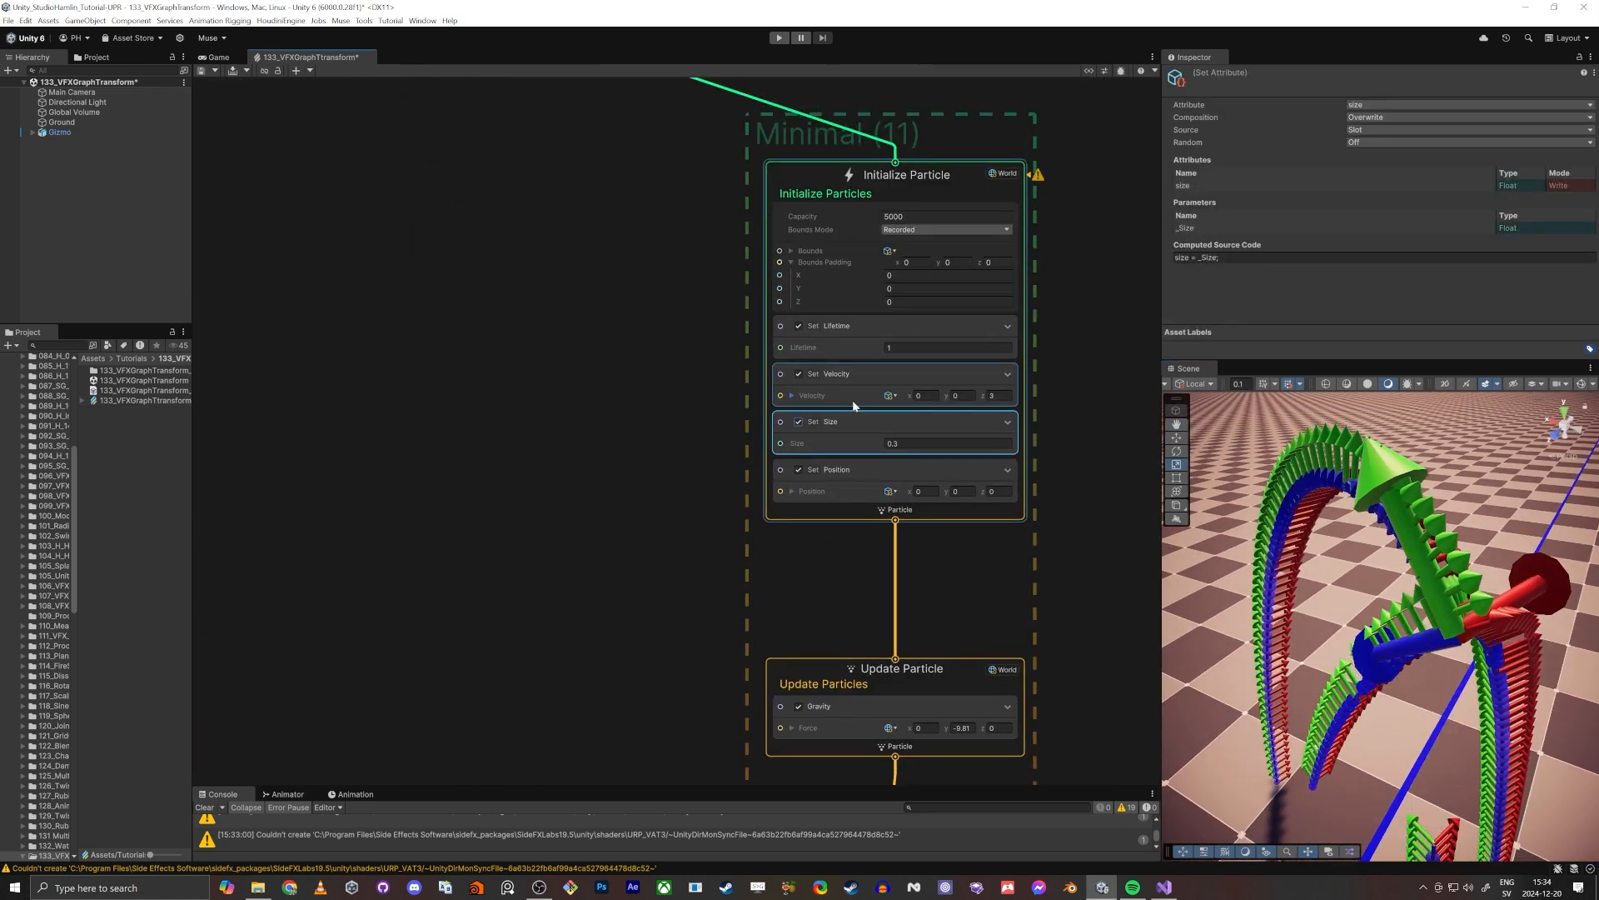
{"action": "mouse_move", "coordinate": [1324, 649]}
{"action": "right_mouse_down"}
{"action": "mouse_move", "coordinate": [1409, 659]}
{"action": "mouse_move", "coordinate": [1322, 624]}
{"action": "right_mouse_up"}
Step: Review the output orientation of Minimal (11), and set the X velocity in Minimal (9) to 3
{"action": "middle_click_drag", "start_coordinate": [608, 676], "coordinate": [631, 472]}
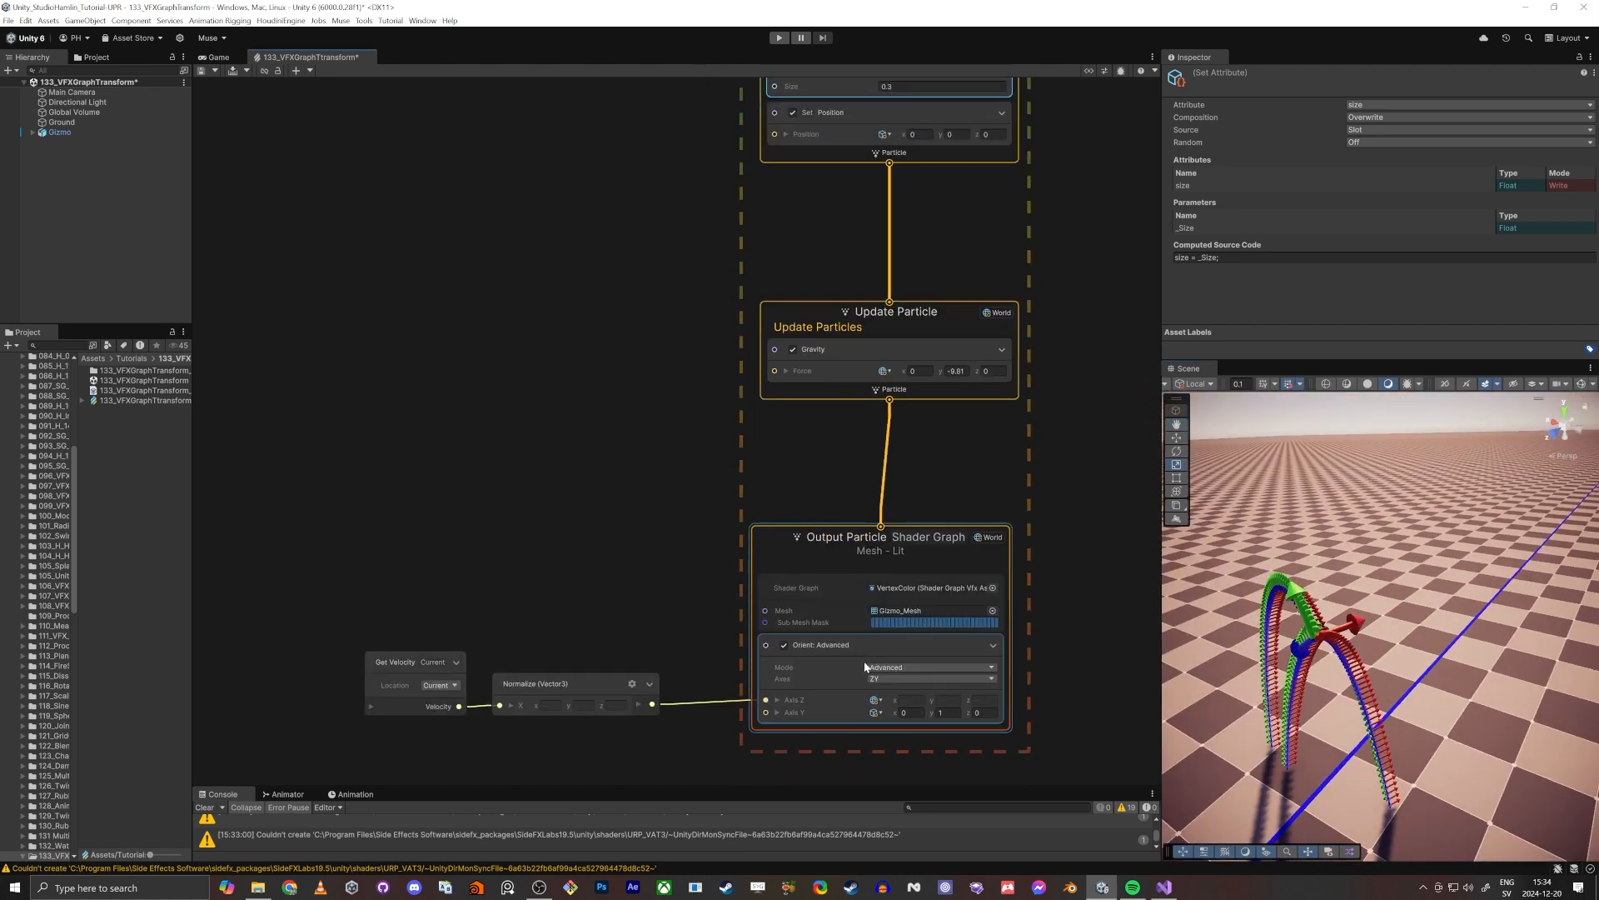
{"action": "scroll", "coordinate": [907, 658], "scroll_direction": "up", "scroll_amount": 3}
{"action": "scroll", "coordinate": [638, 625], "scroll_direction": "down", "scroll_amount": 2}
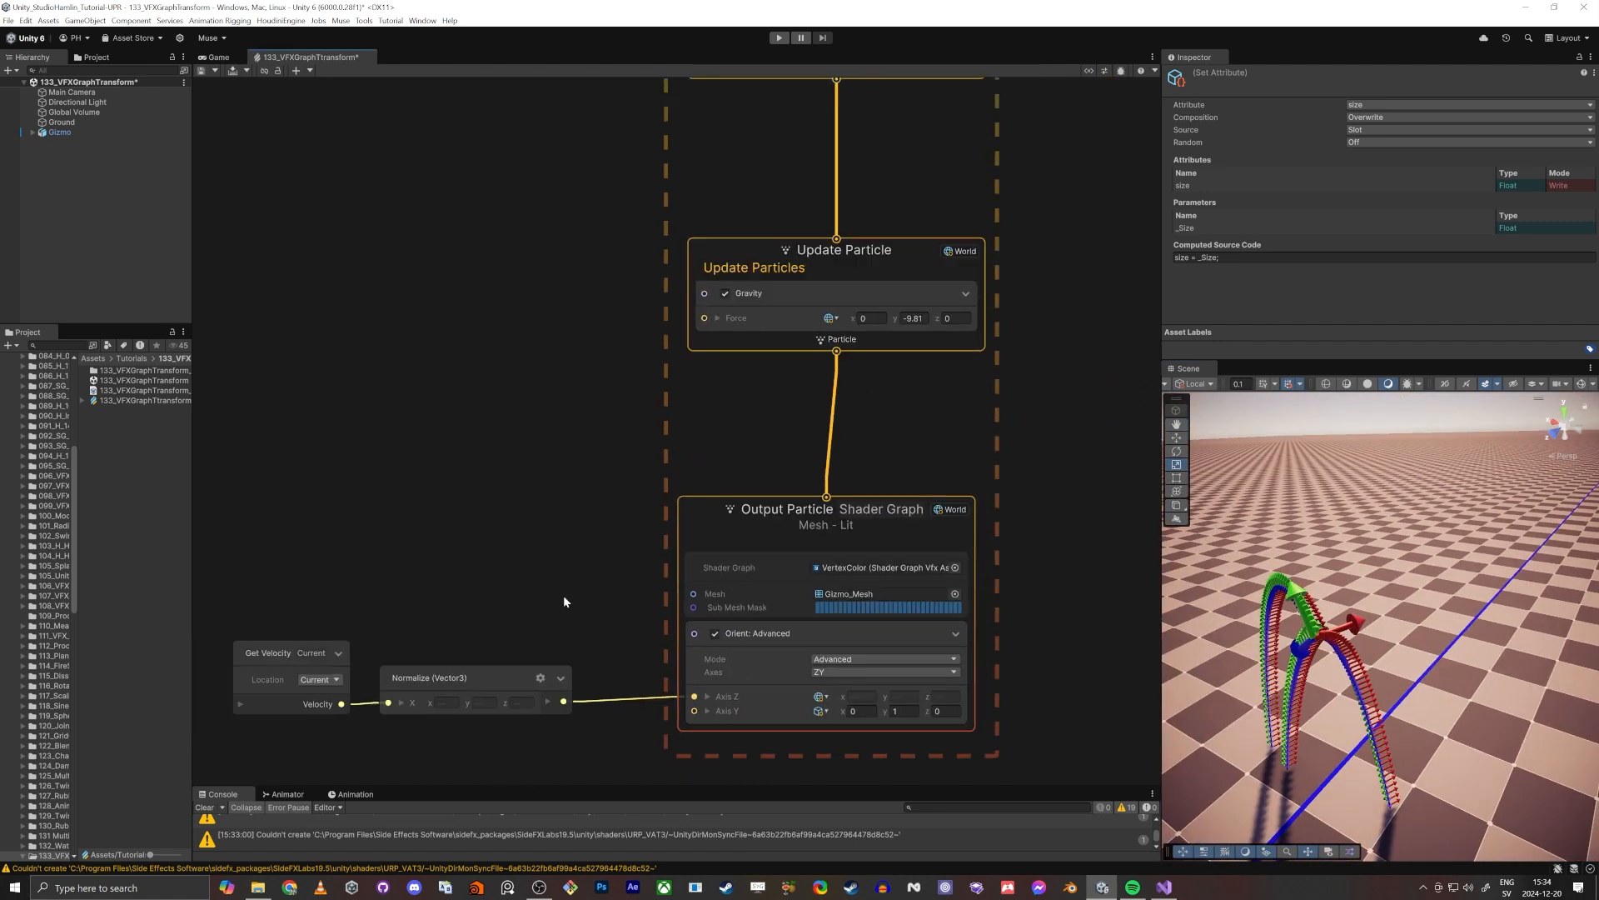
{"action": "scroll", "coordinate": [444, 401], "scroll_direction": "down", "scroll_amount": 7}
{"action": "middle_click_drag", "start_coordinate": [497, 457], "coordinate": [875, 460]}
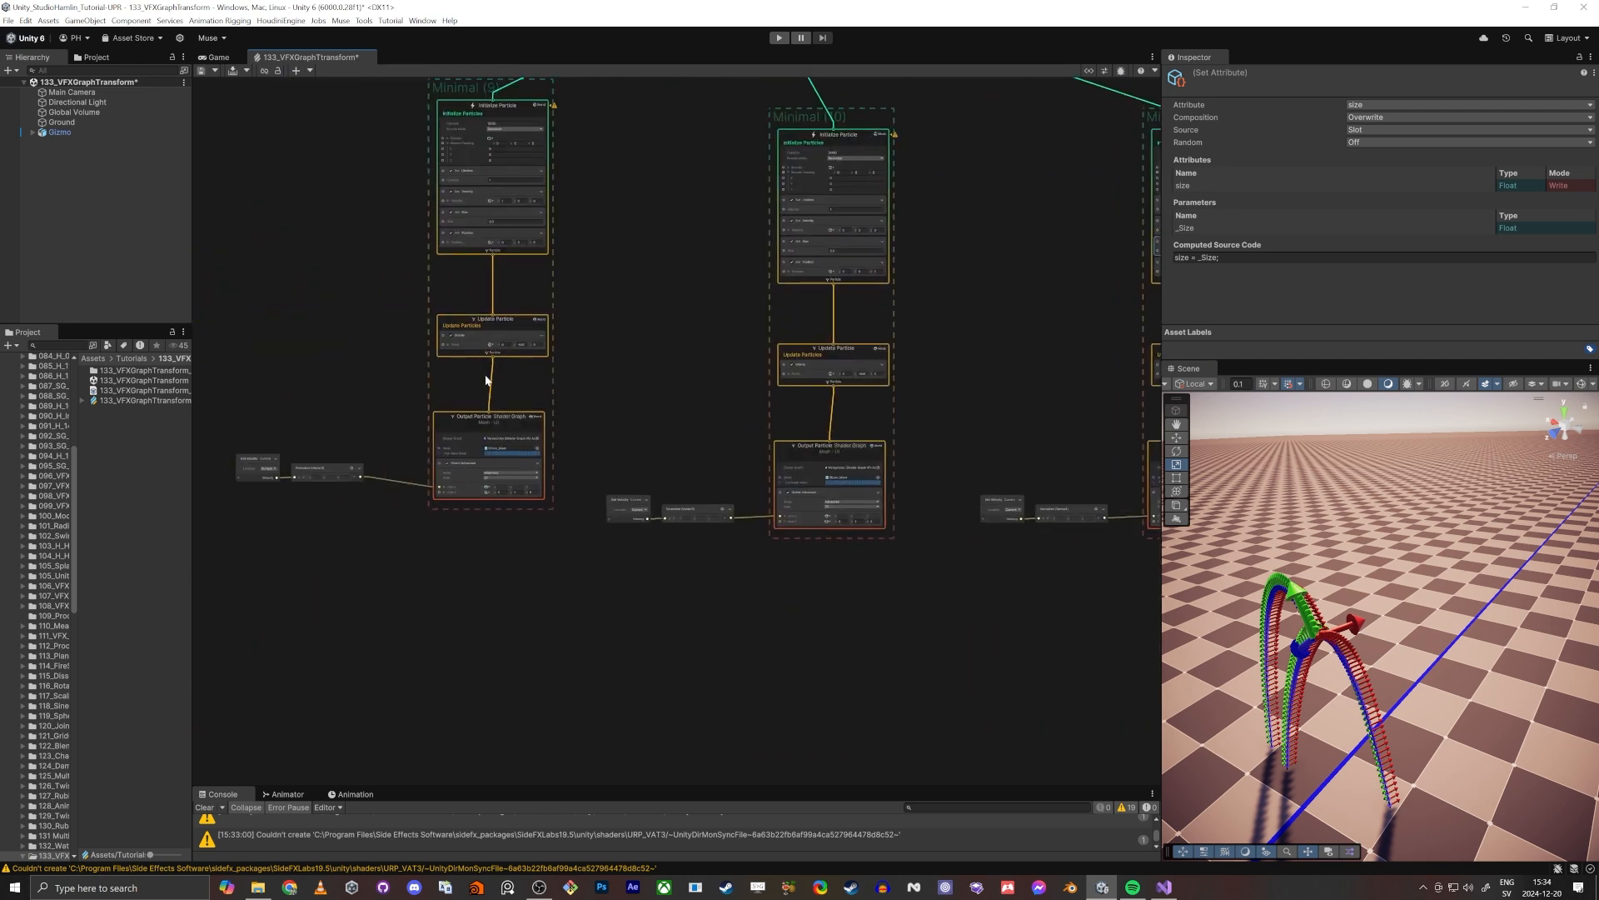
{"action": "middle_click_drag", "start_coordinate": [597, 354], "coordinate": [666, 525]}
{"action": "scroll", "coordinate": [589, 372], "scroll_direction": "up", "scroll_amount": 8}
{"action": "left_click", "coordinate": [533, 360]}
{"action": "type", "text": "3"}
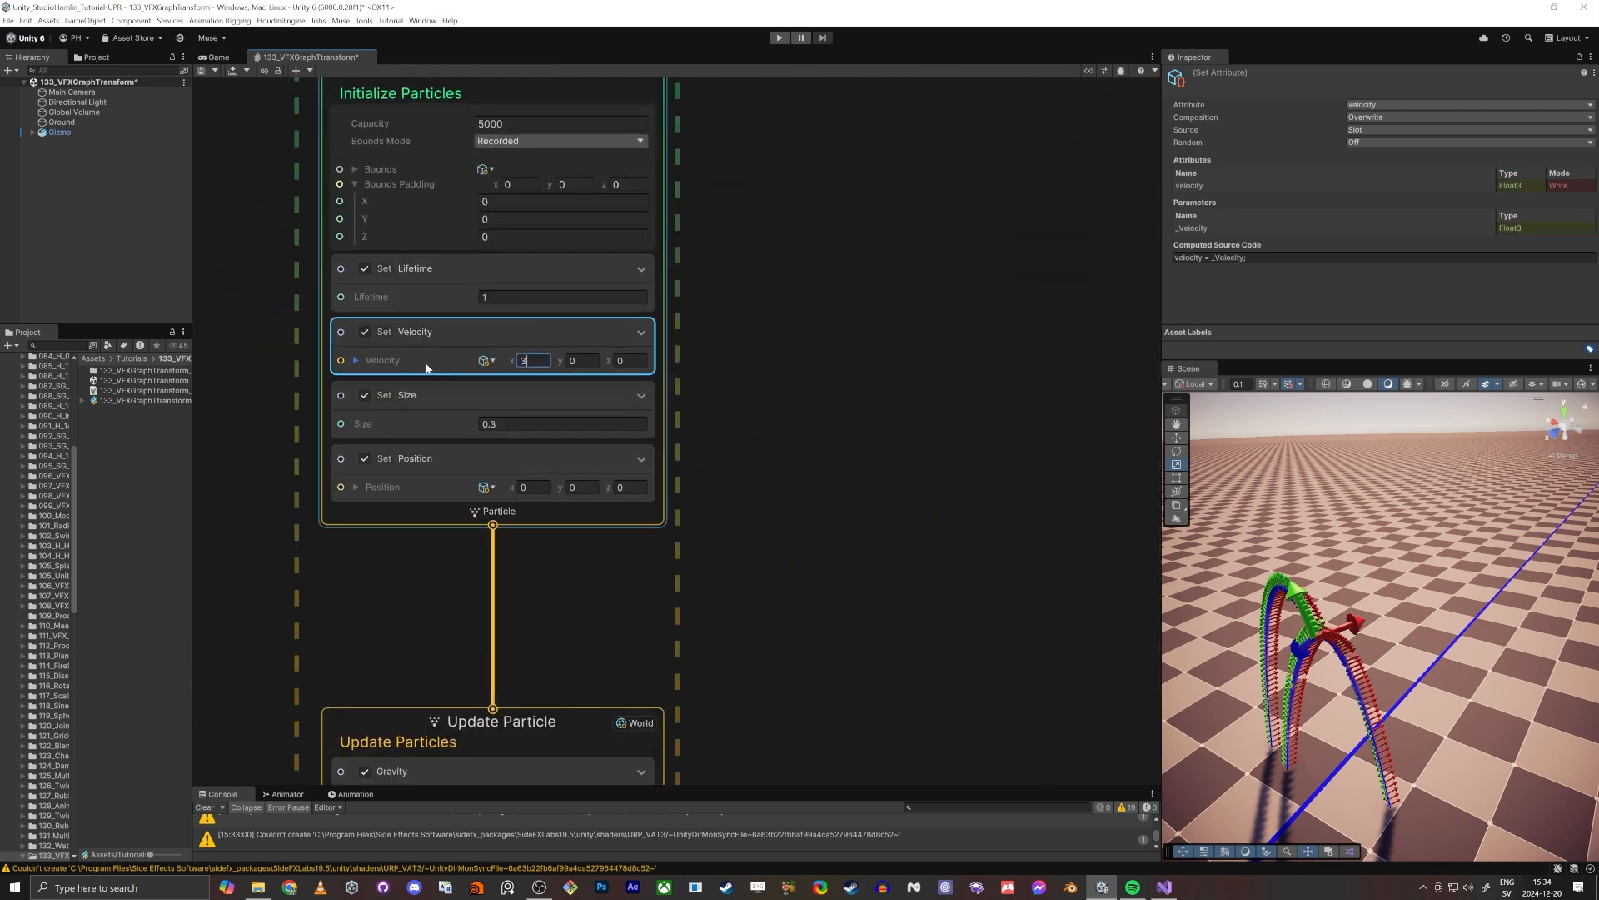
{"action": "key", "text": "Tab"}
Step: Set the Constant Spawn Rate of Spawn System (3) to 20
{"action": "middle_click_drag", "start_coordinate": [931, 562], "coordinate": [710, 561]}
{"action": "scroll", "coordinate": [716, 563], "scroll_direction": "down", "scroll_amount": 3}
{"action": "middle_click_drag", "start_coordinate": [838, 570], "coordinate": [631, 565]}
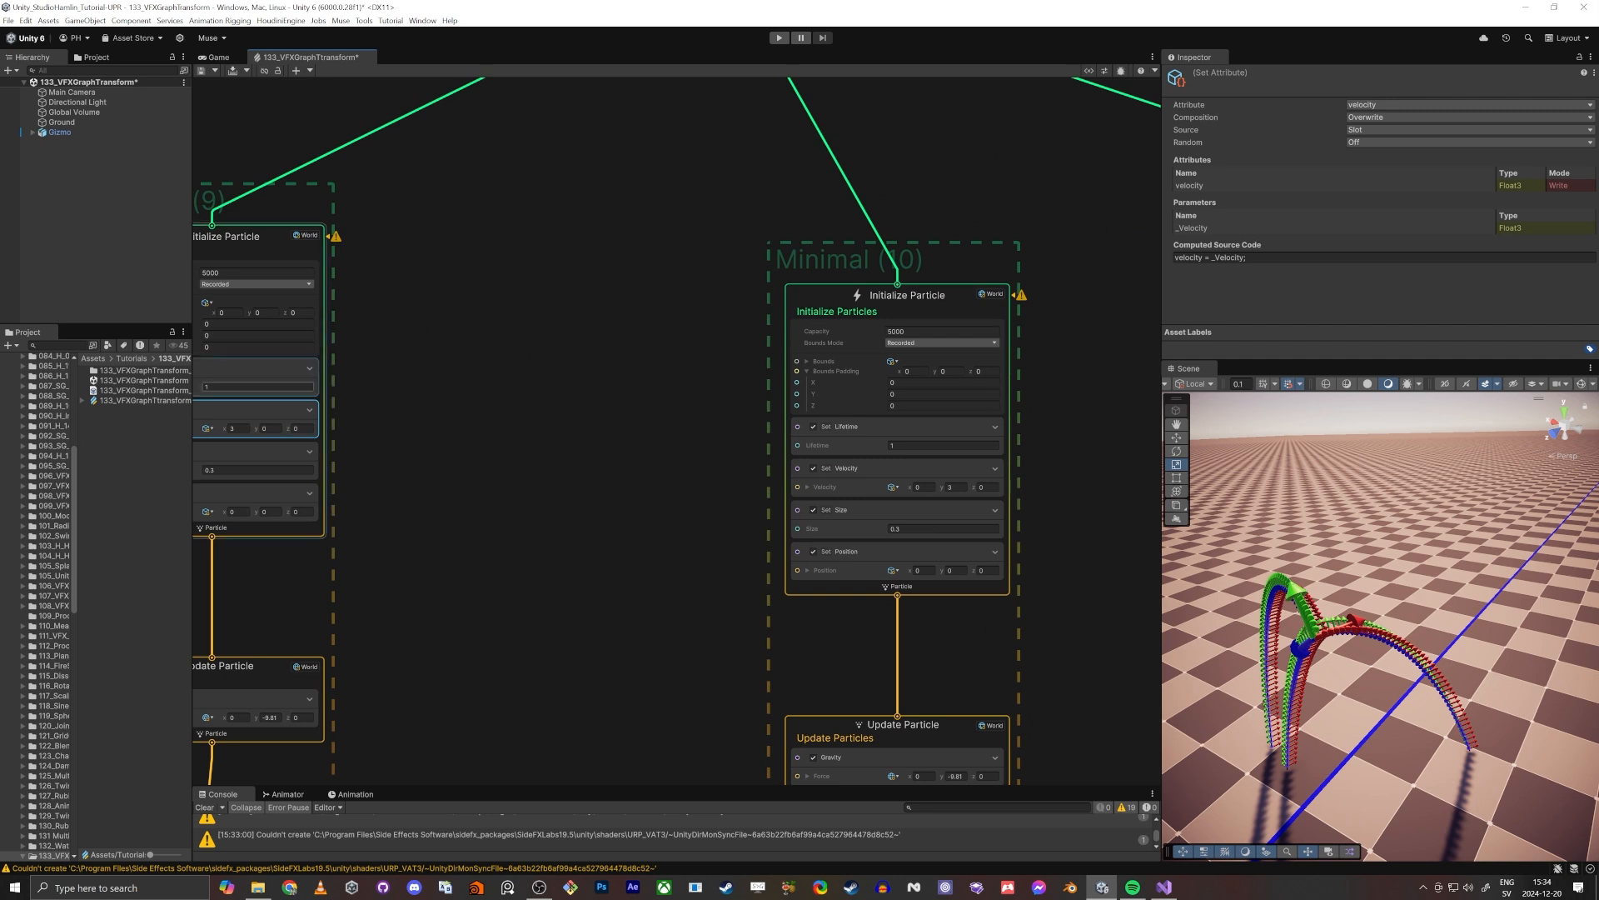
{"action": "middle_click_drag", "start_coordinate": [657, 101], "coordinate": [604, 524]}
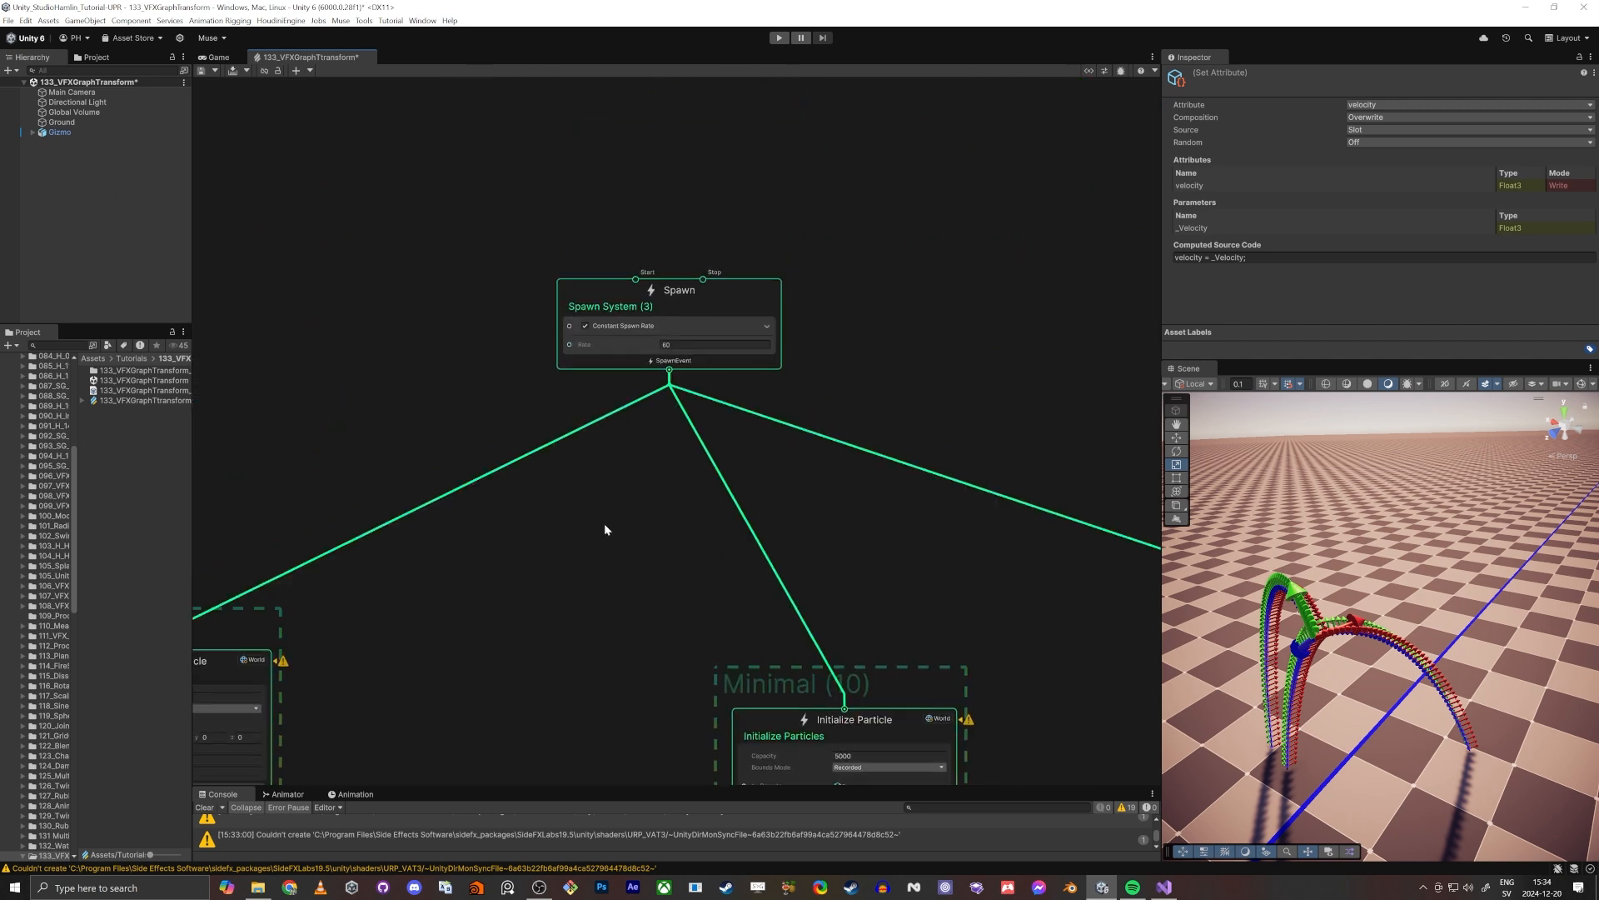
{"action": "left_click", "coordinate": [699, 345]}
{"action": "type", "text": "20"}
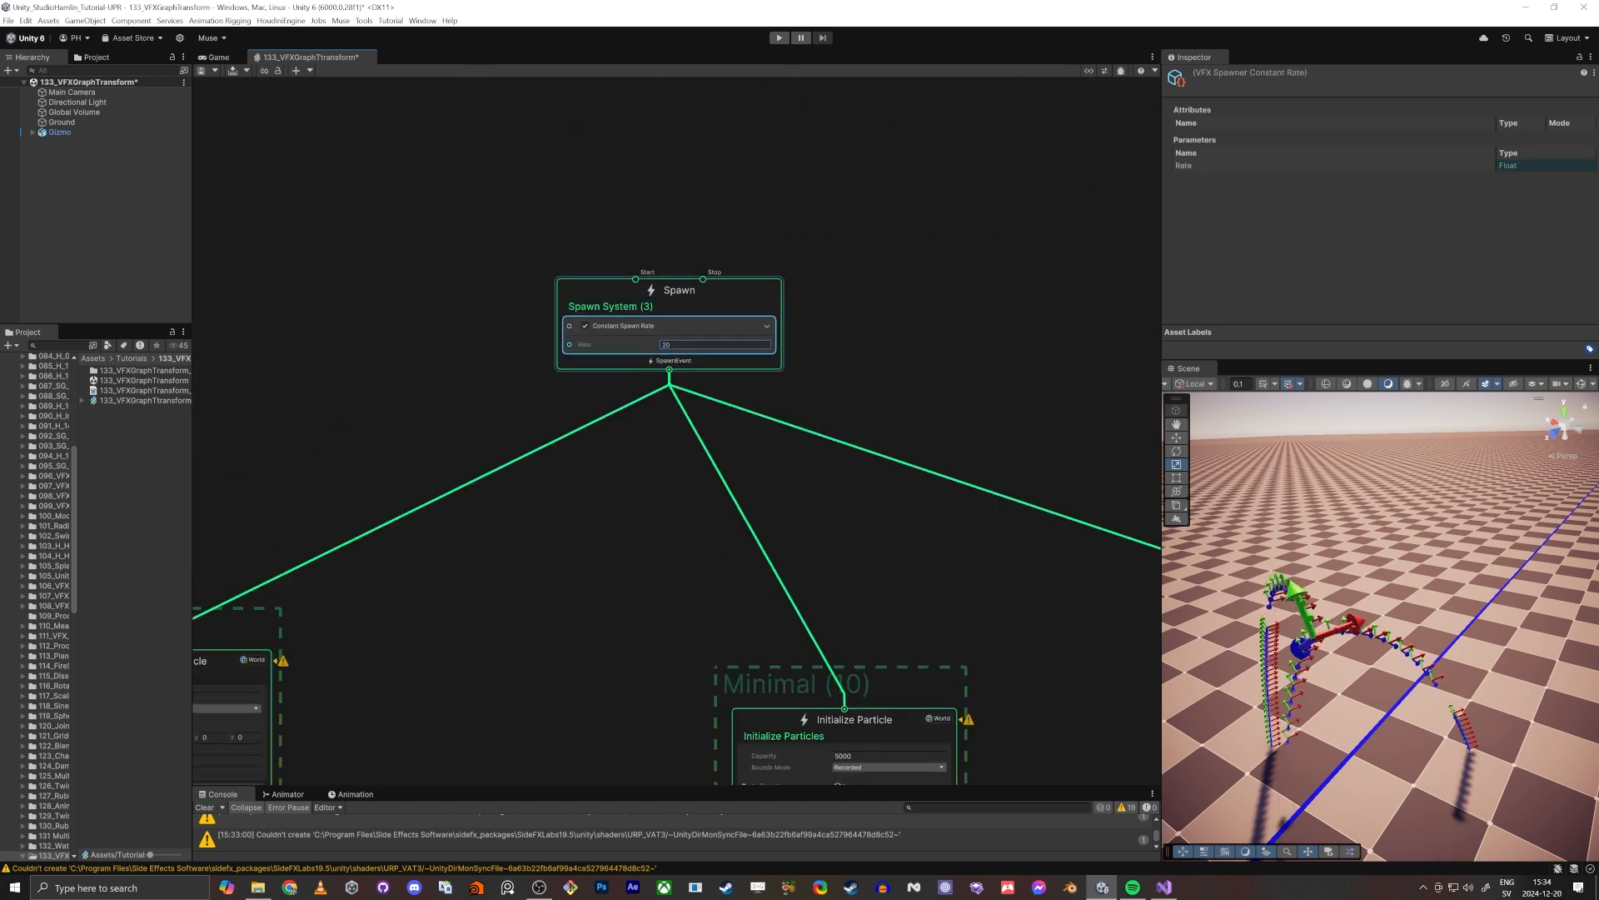
Step: Enable the VFX Graph Transform Mover_133 script on Gizmo and maximize the Scene view
{"action": "left_click", "coordinate": [59, 131]}
{"action": "left_click", "coordinate": [1192, 227]}
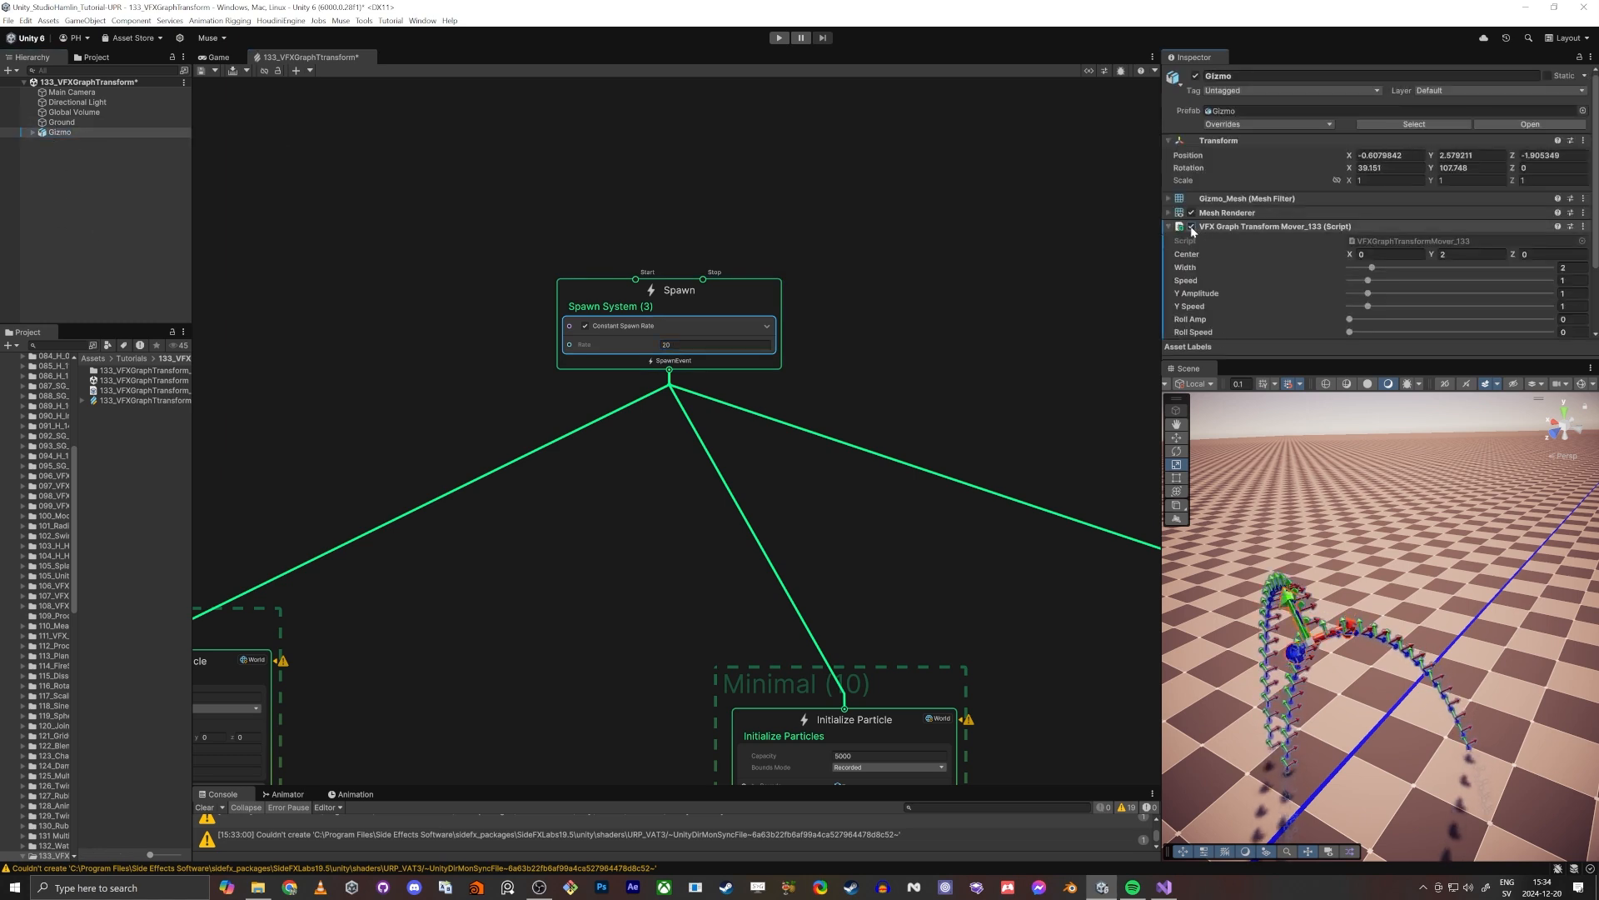
{"action": "key", "text": "shift+space"}
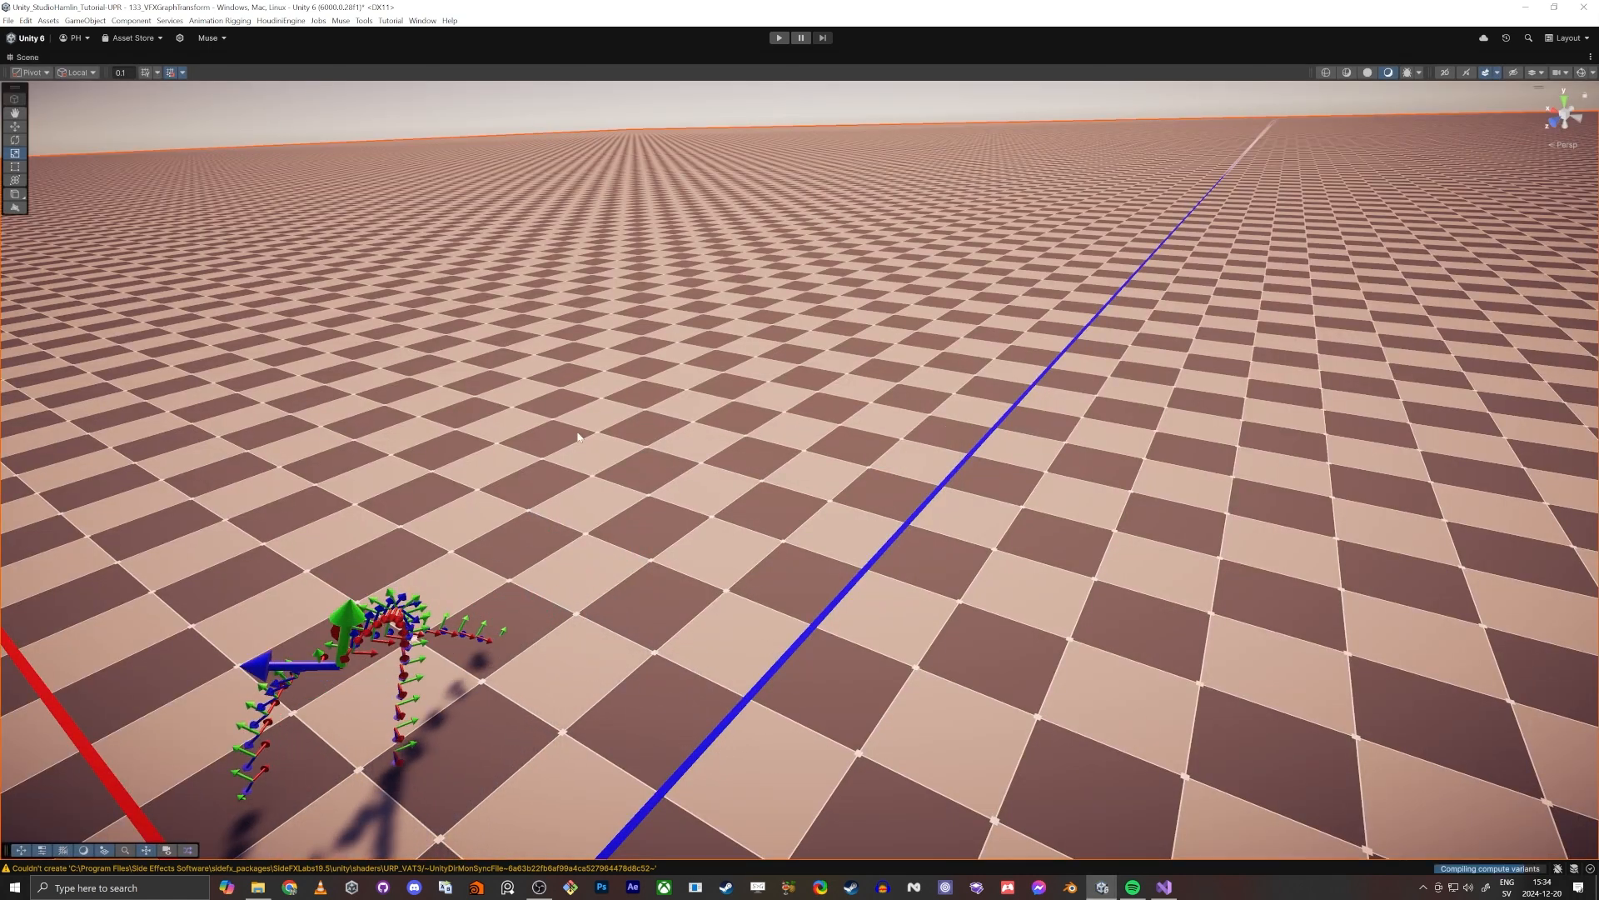
Step: Run the scene in play mode and pause it with the particle arcs in mid-air
{"action": "right_click_drag", "start_coordinate": [583, 441], "coordinate": [877, 304]}
{"action": "left_click", "coordinate": [781, 38]}
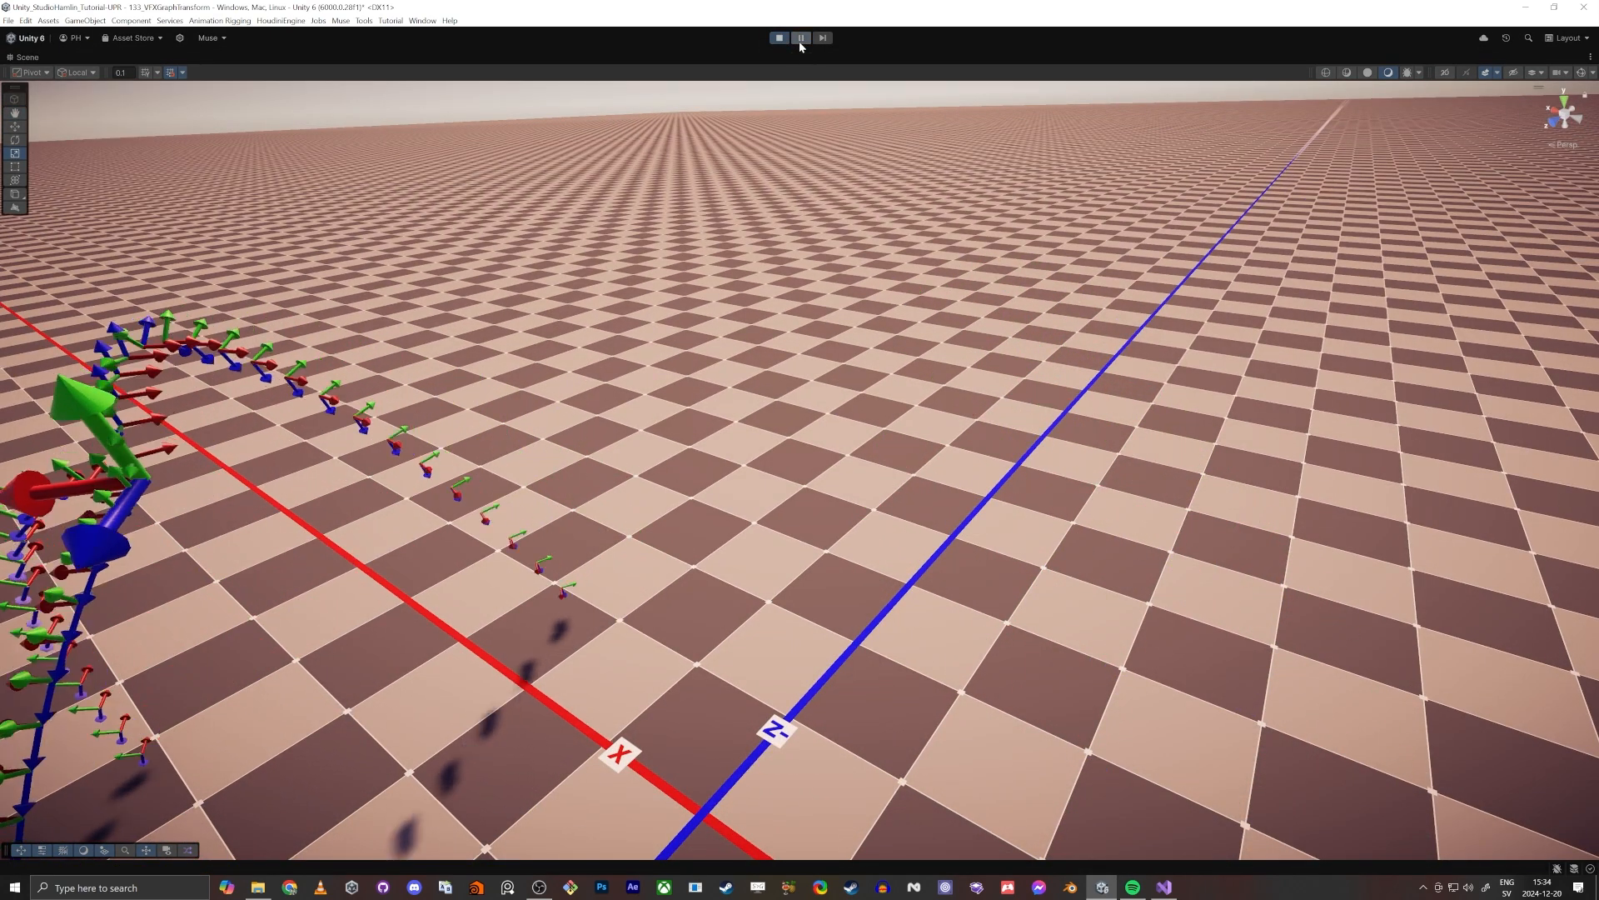
{"action": "left_click", "coordinate": [800, 38]}
Step: Examine the orientation of the paused gizmo particles along each arc from several angles
{"action": "right_click_drag", "start_coordinate": [583, 366], "coordinate": [226, 317]}
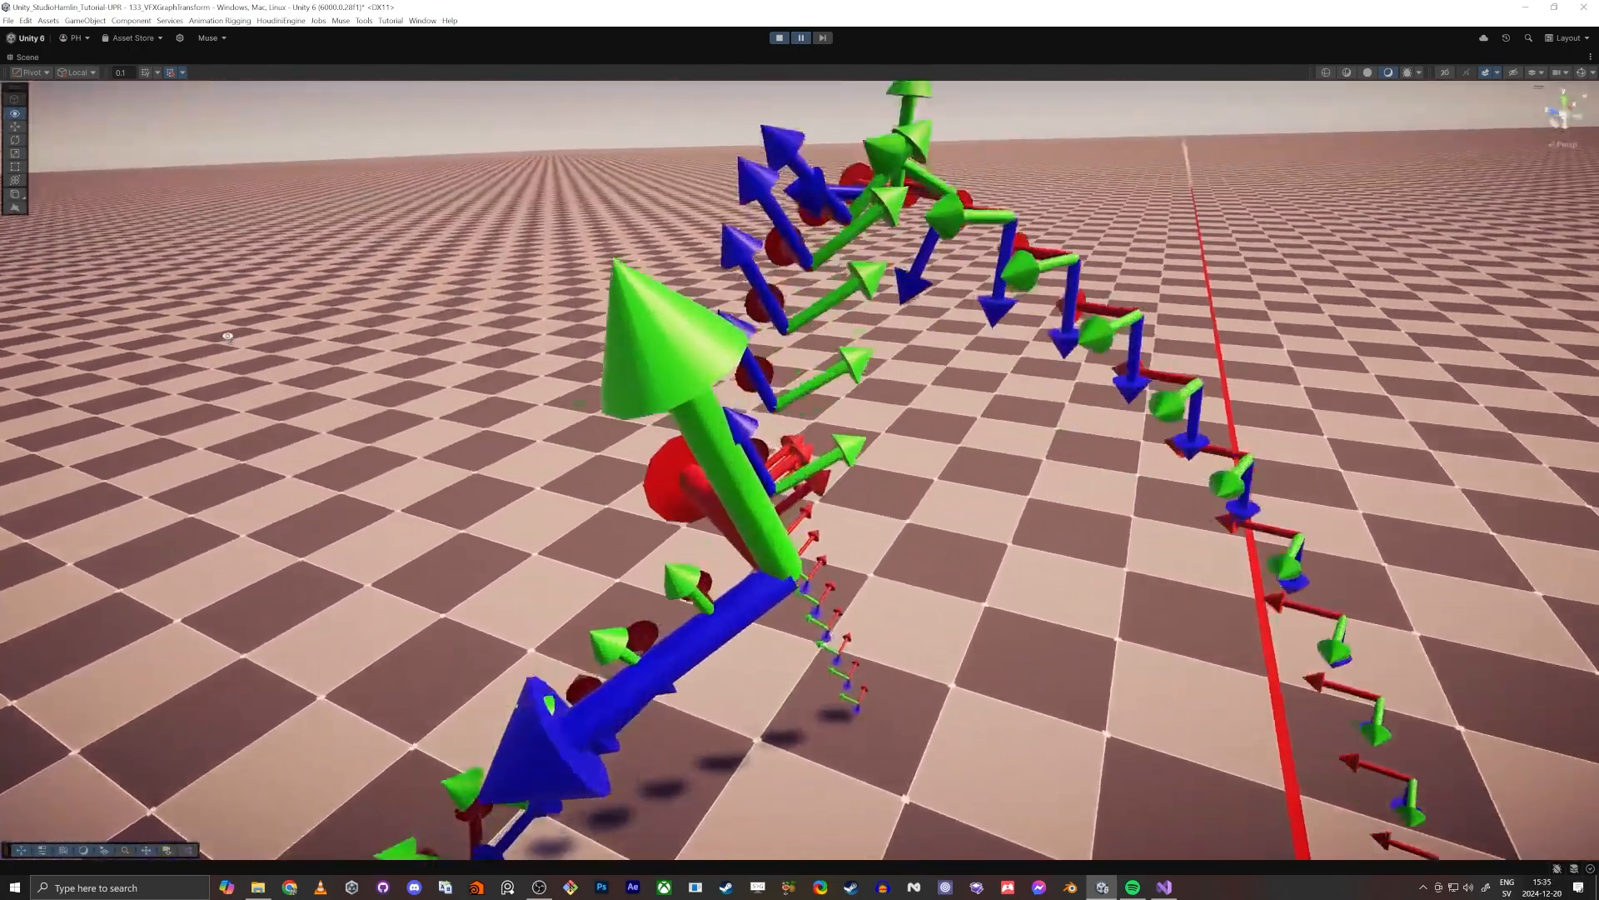
{"action": "right_click_drag", "start_coordinate": [754, 459], "coordinate": [689, 496]}
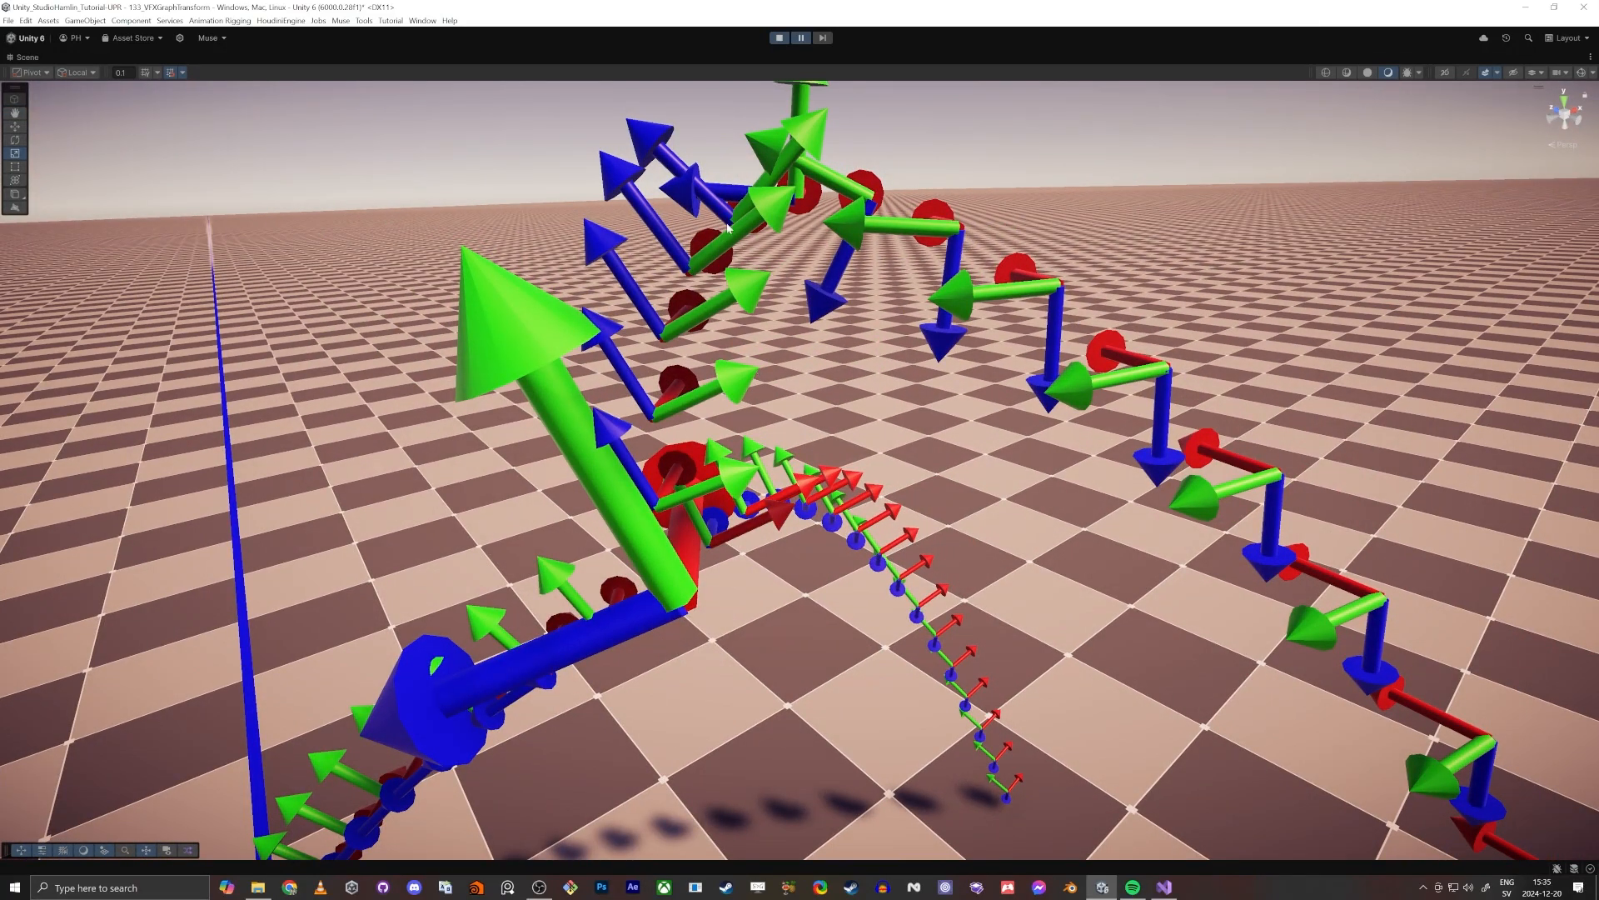
{"action": "right_click_drag", "start_coordinate": [792, 252], "coordinate": [790, 217]}
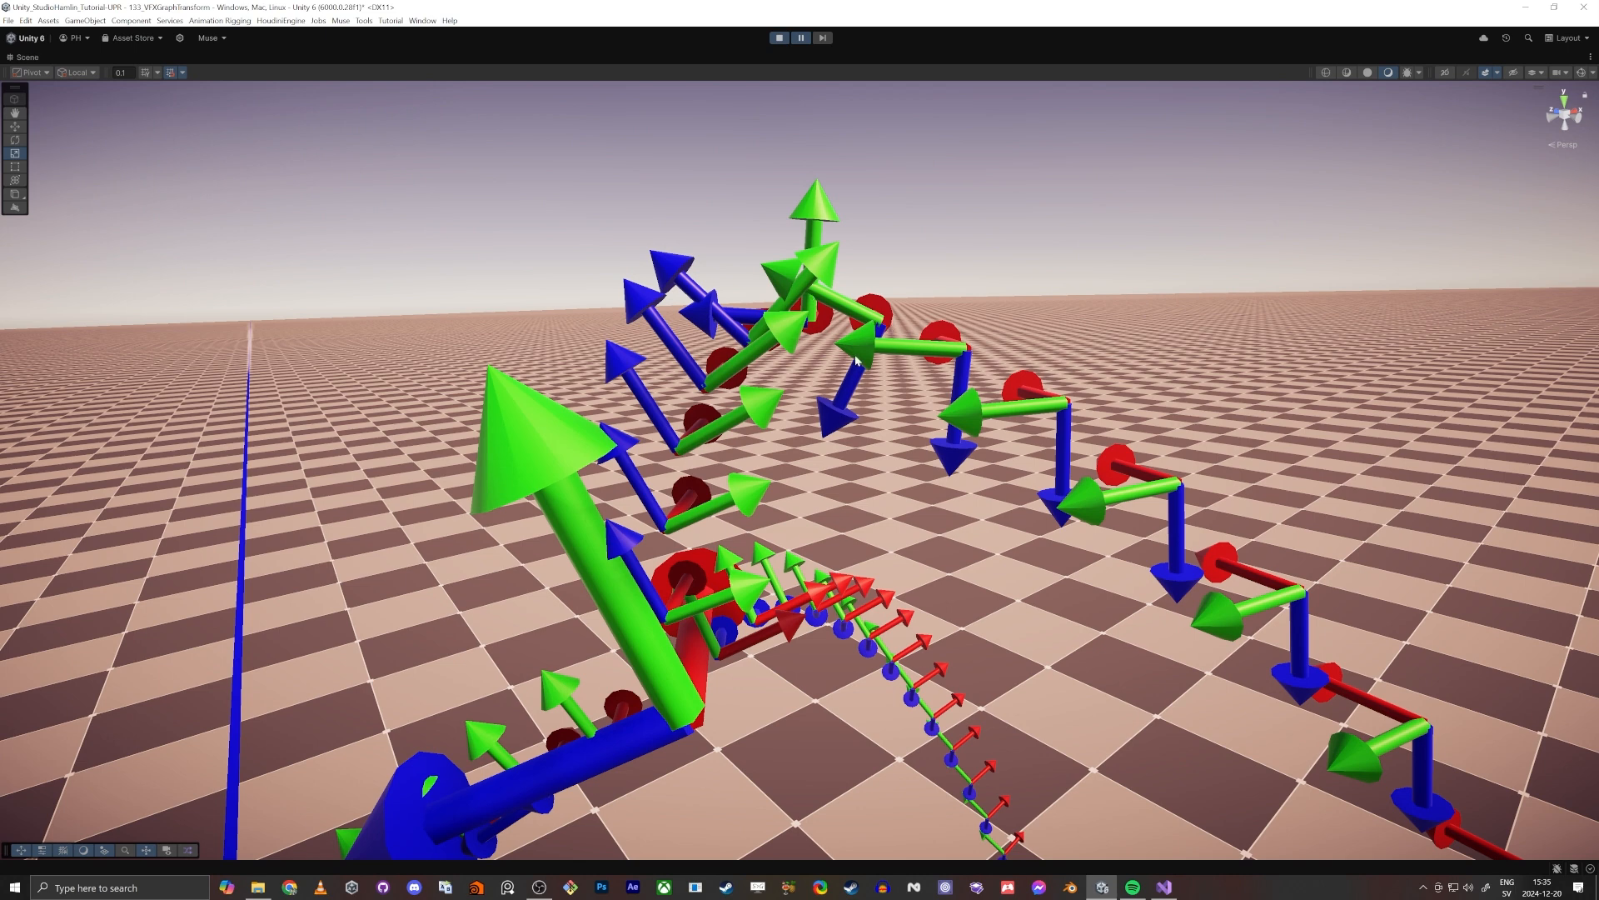
{"action": "right_click_drag", "start_coordinate": [725, 426], "coordinate": [545, 713]}
{"action": "key", "text": "d"}
{"action": "right_click_drag", "start_coordinate": [1004, 678], "coordinate": [595, 571]}
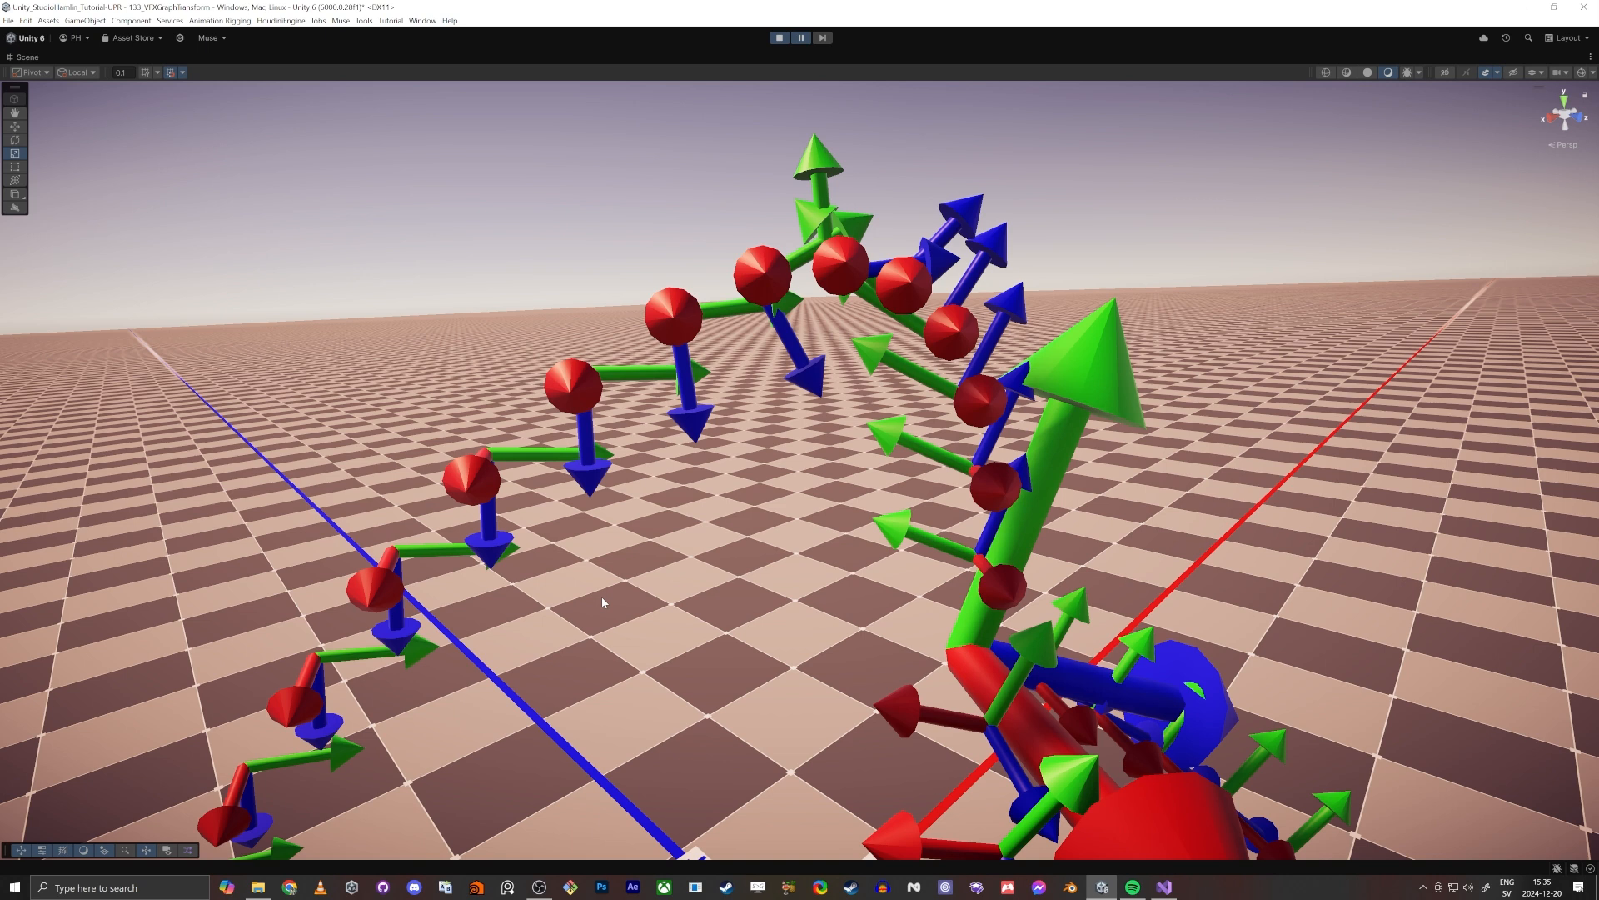
{"action": "right_click_drag", "start_coordinate": [602, 596], "coordinate": [790, 418]}
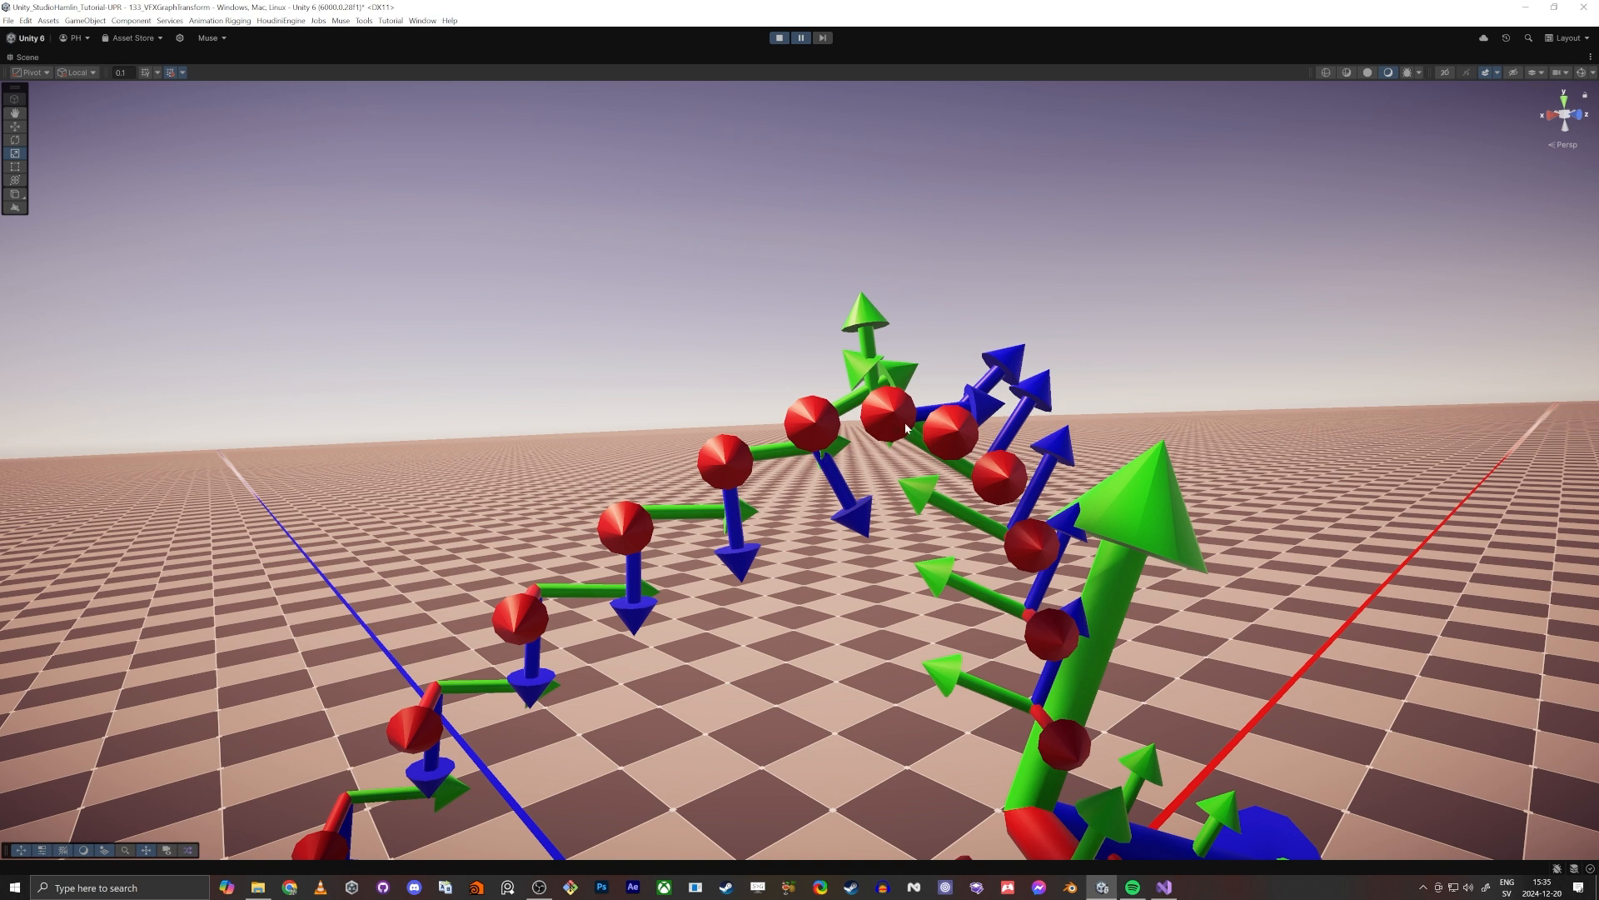
{"action": "right_click_drag", "start_coordinate": [906, 428], "coordinate": [946, 451]}
Step: Restore the editor layout, exit play mode, and disable the mover script on Gizmo after watching its trails
{"action": "key", "text": "shift+space"}
{"action": "left_click", "coordinate": [782, 39]}
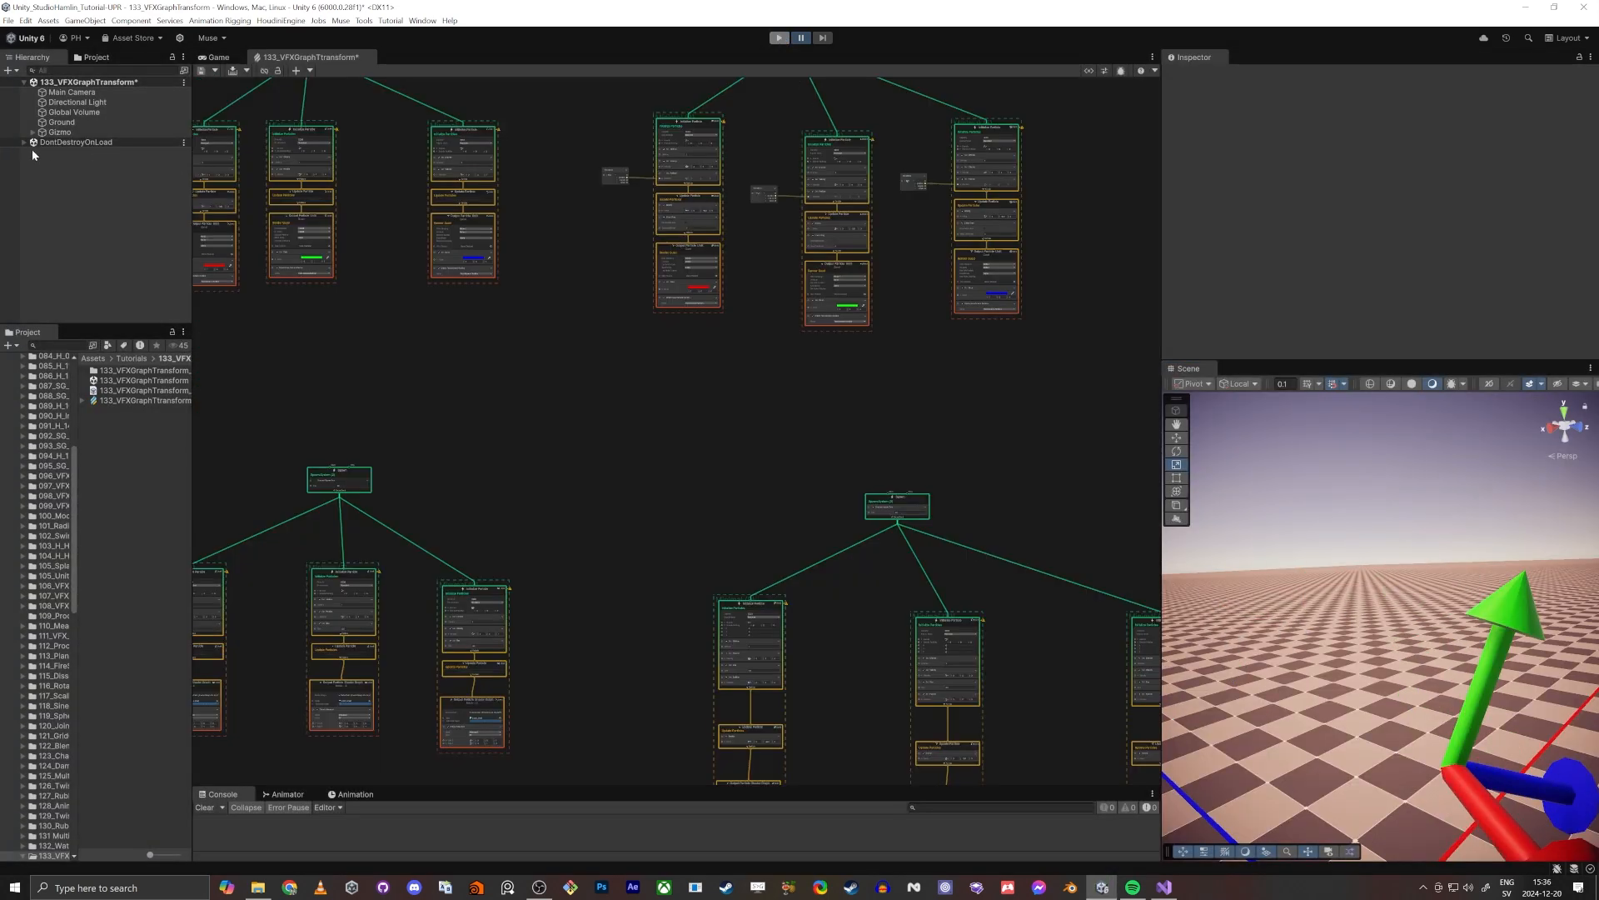
{"action": "left_click", "coordinate": [67, 133]}
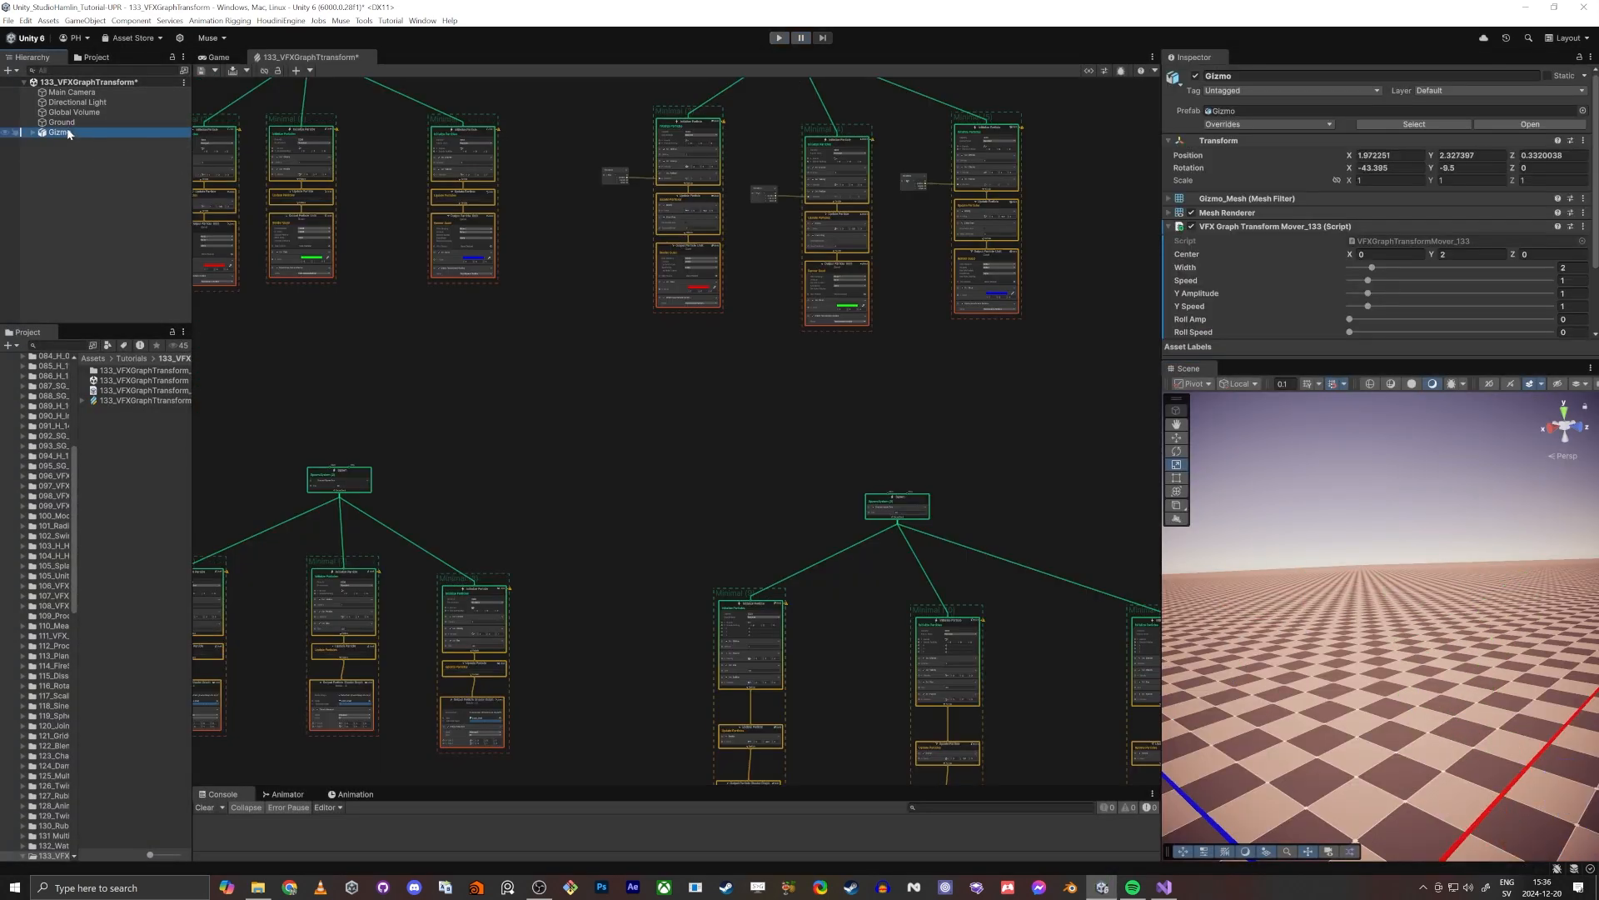
{"action": "right_click_drag", "start_coordinate": [1326, 533], "coordinate": [1423, 565]}
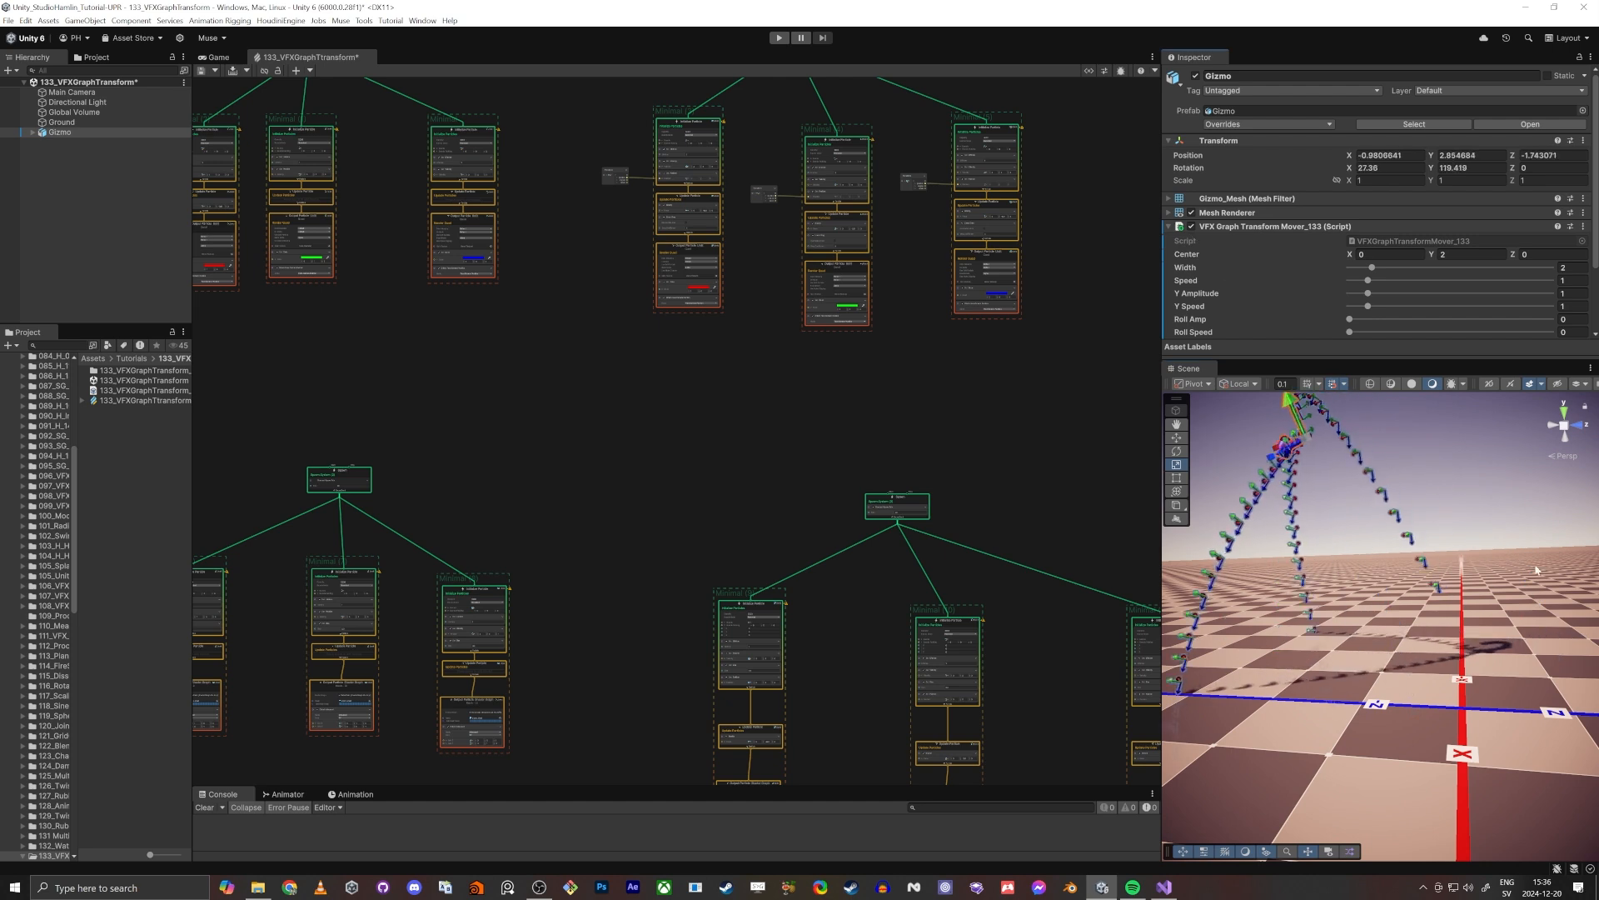
{"action": "right_click_drag", "start_coordinate": [1476, 585], "coordinate": [1457, 564]}
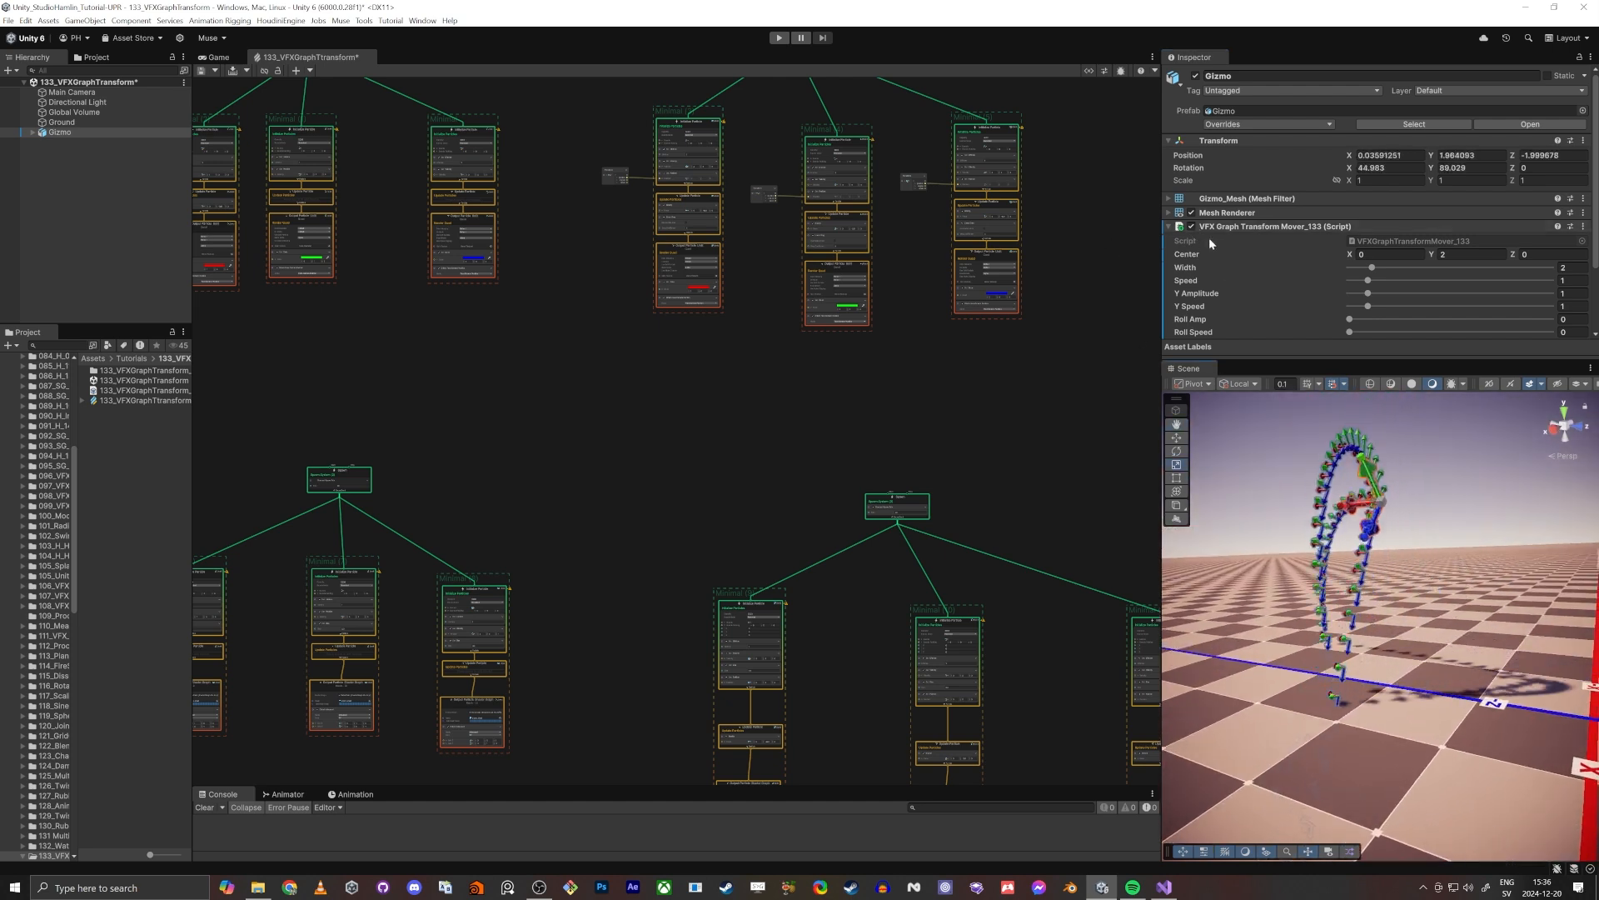
{"action": "left_click", "coordinate": [1191, 226]}
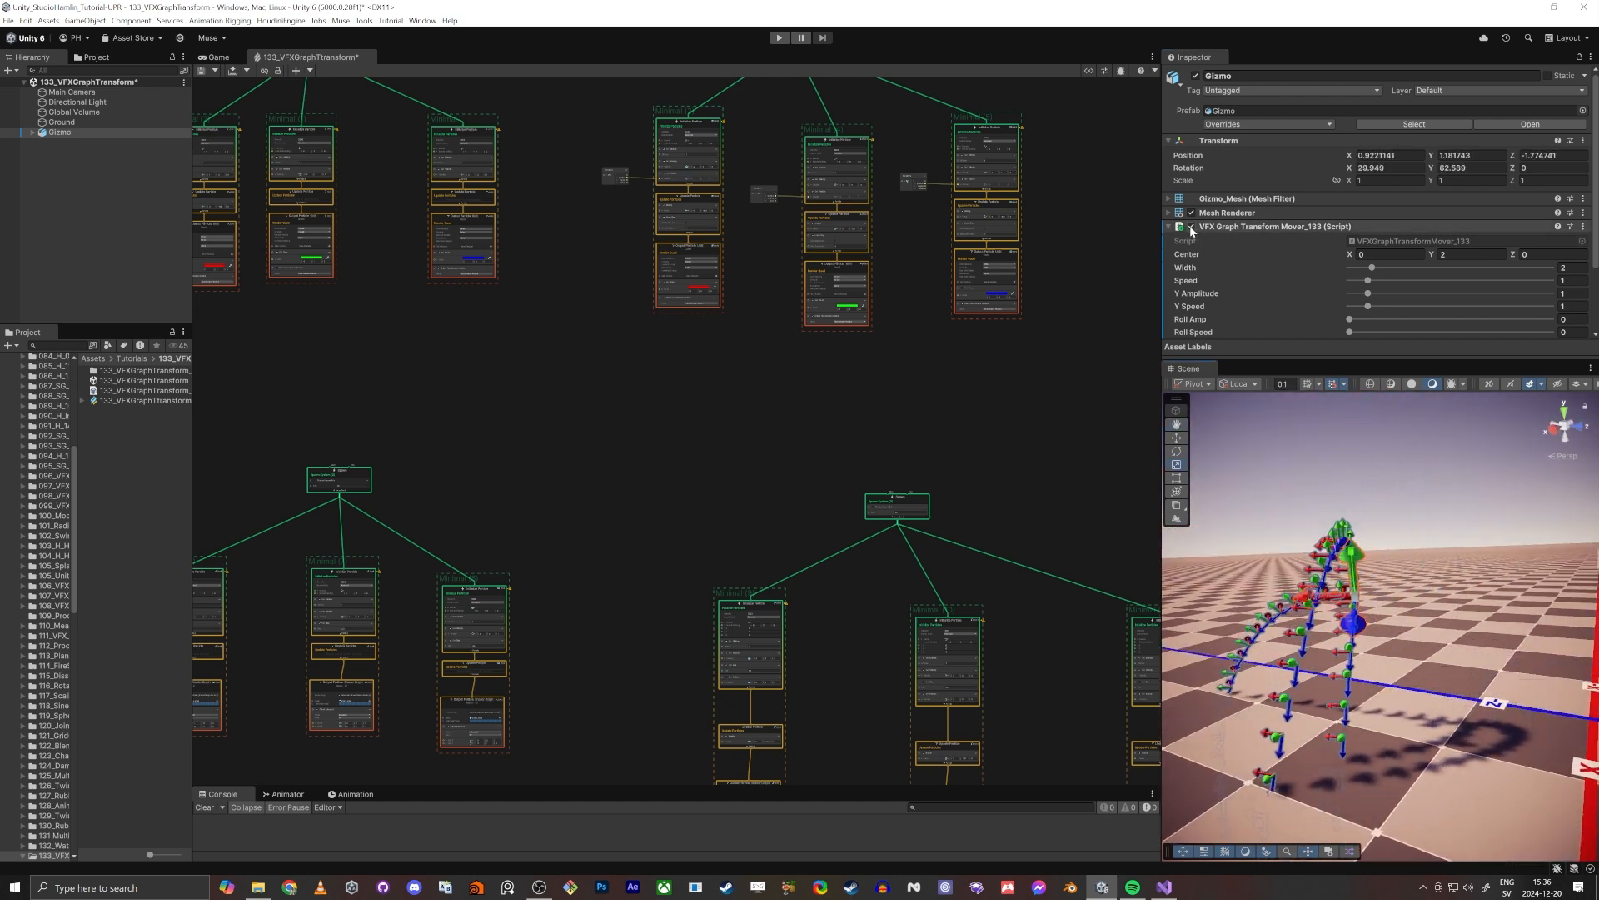
Step: Inspect how the particles align with their arcs from different sides while the Gizmo is stopped
{"action": "right_click_drag", "start_coordinate": [1287, 425], "coordinate": [1331, 559]}
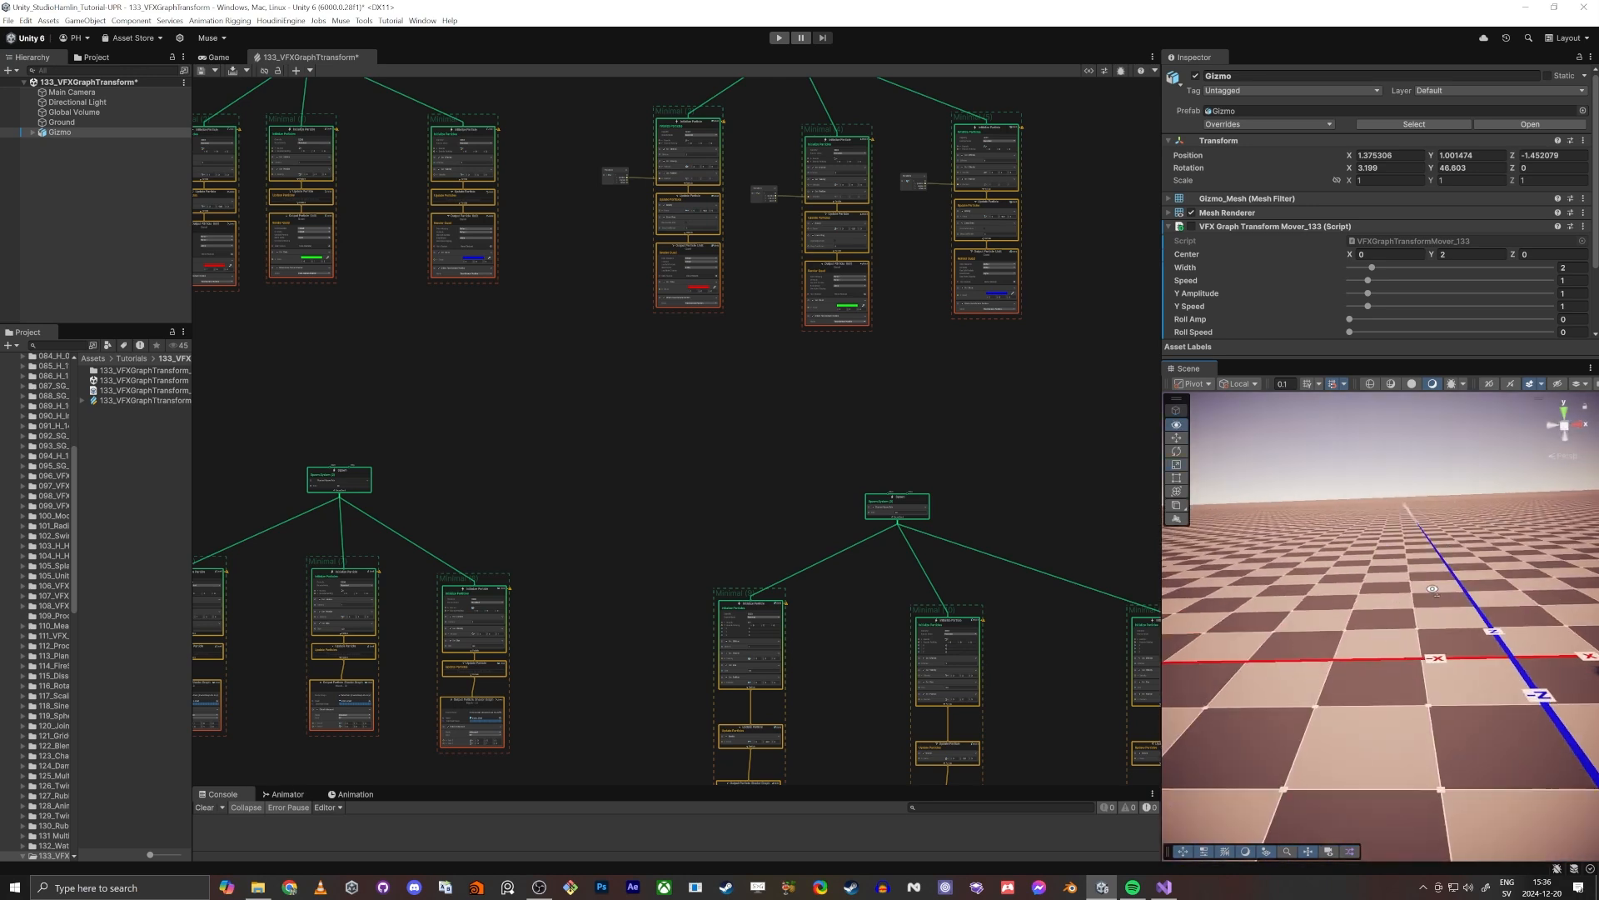
{"action": "right_click_drag", "start_coordinate": [1432, 589], "coordinate": [1408, 561]}
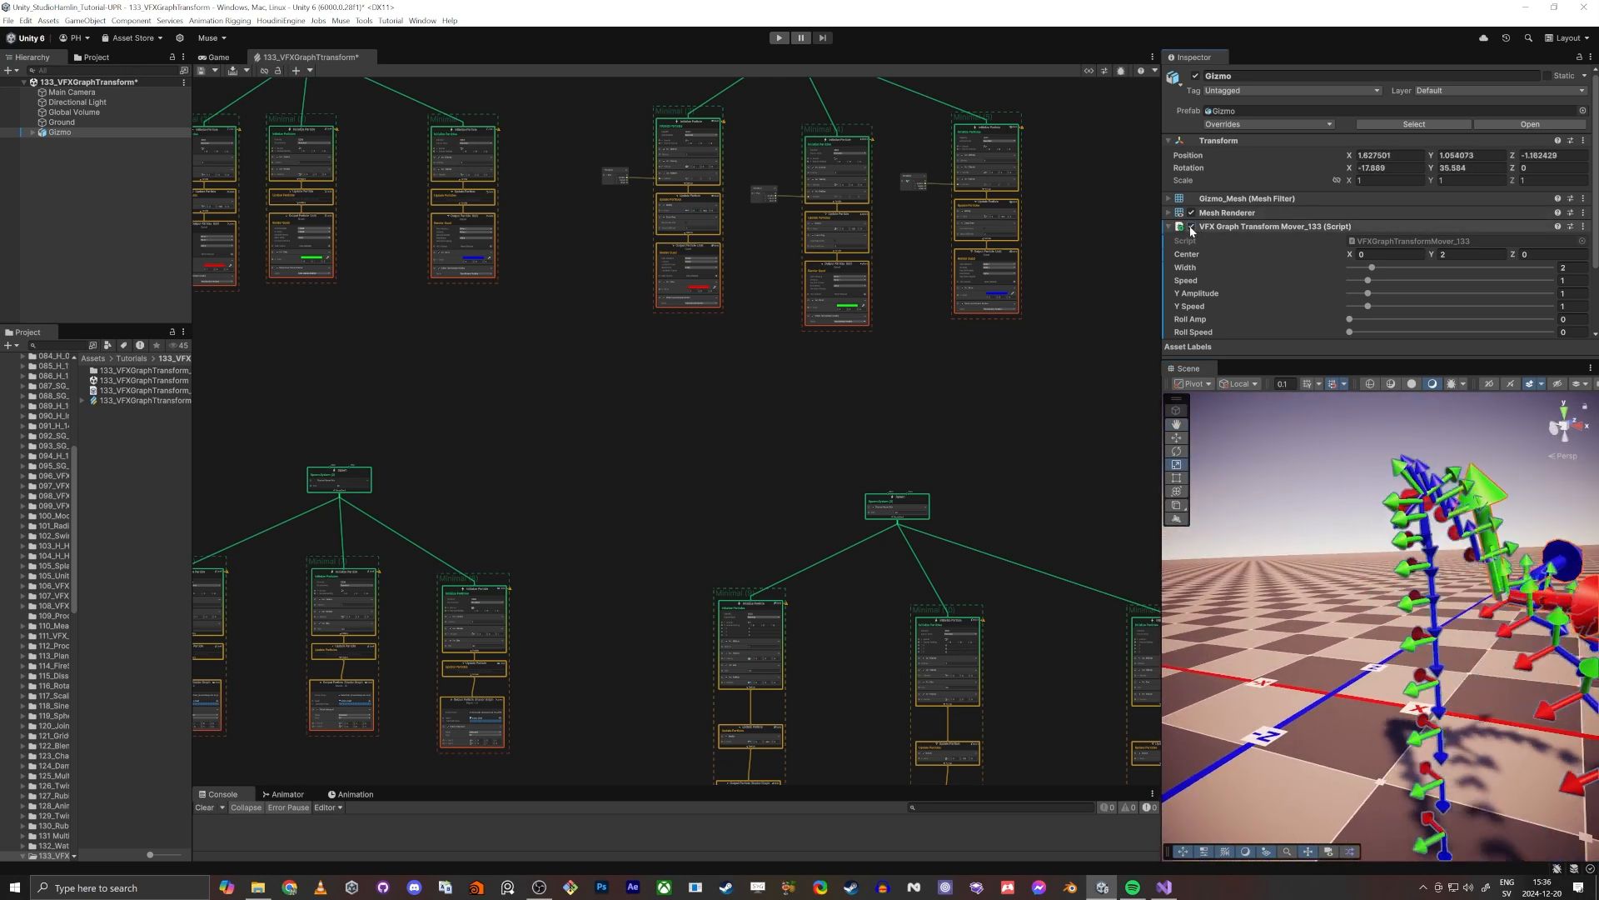
{"action": "right_click_drag", "start_coordinate": [1372, 663], "coordinate": [1311, 642]}
{"action": "mouse_move", "coordinate": [1031, 490]}
{"action": "left_mouse_down", "text": "alt"}
{"action": "mouse_move", "coordinate": [949, 491]}
{"action": "mouse_move", "coordinate": [1108, 476]}
{"action": "mouse_move", "coordinate": [1050, 467]}
{"action": "left_mouse_up", "text": "alt"}
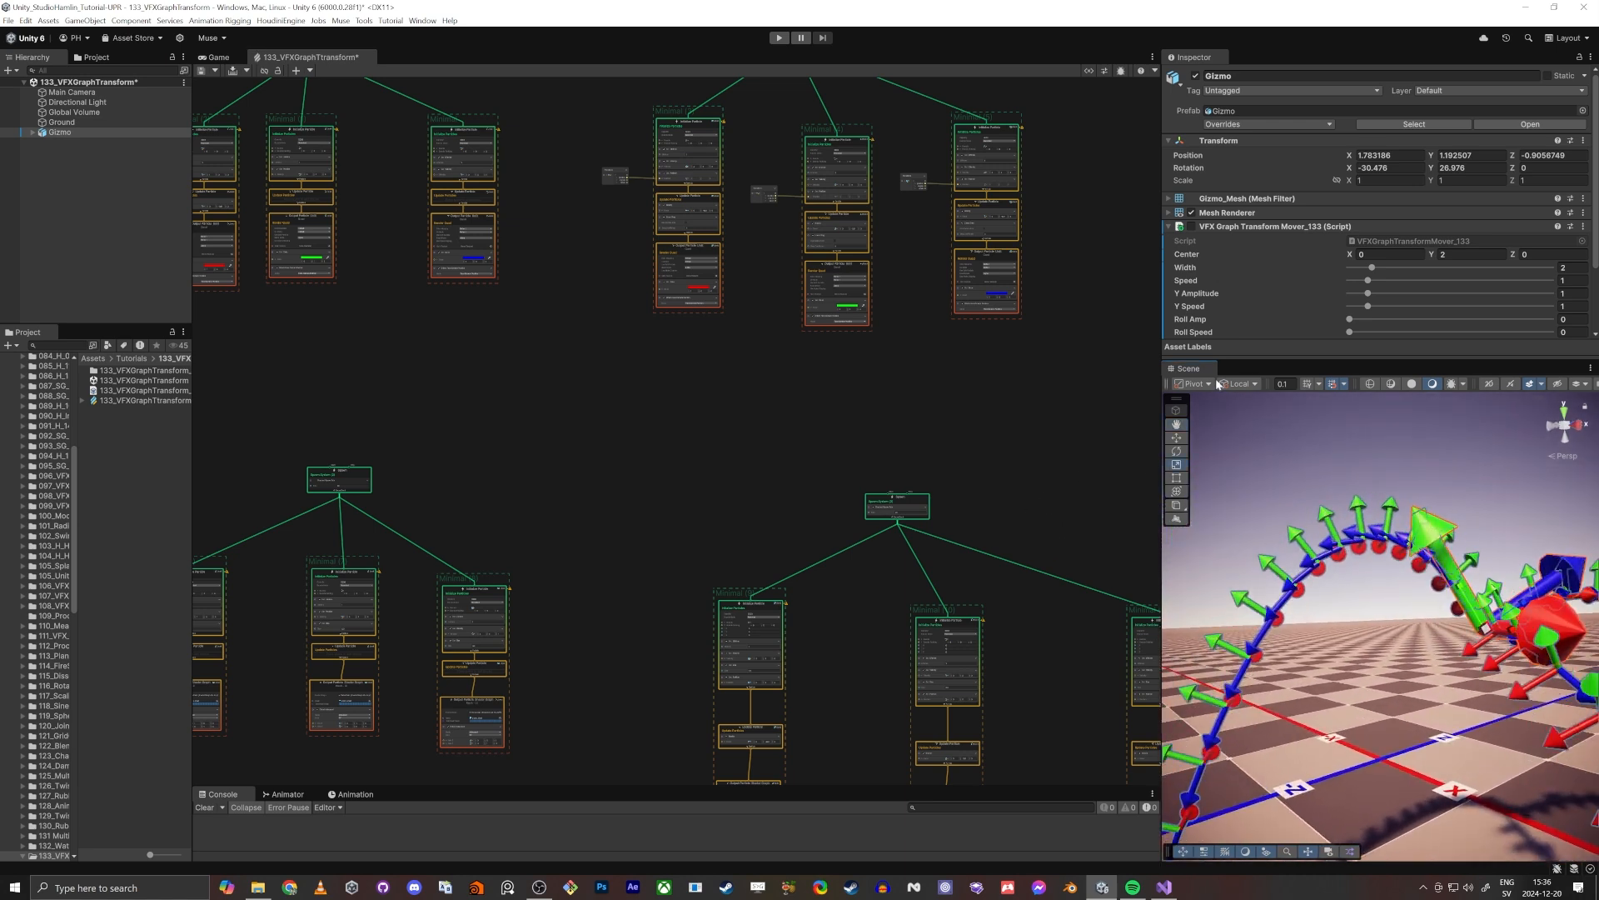
Step: Let the mover script run briefly, stop the Gizmo at another pose, and inspect all three arcs
{"action": "left_click", "coordinate": [1191, 226]}
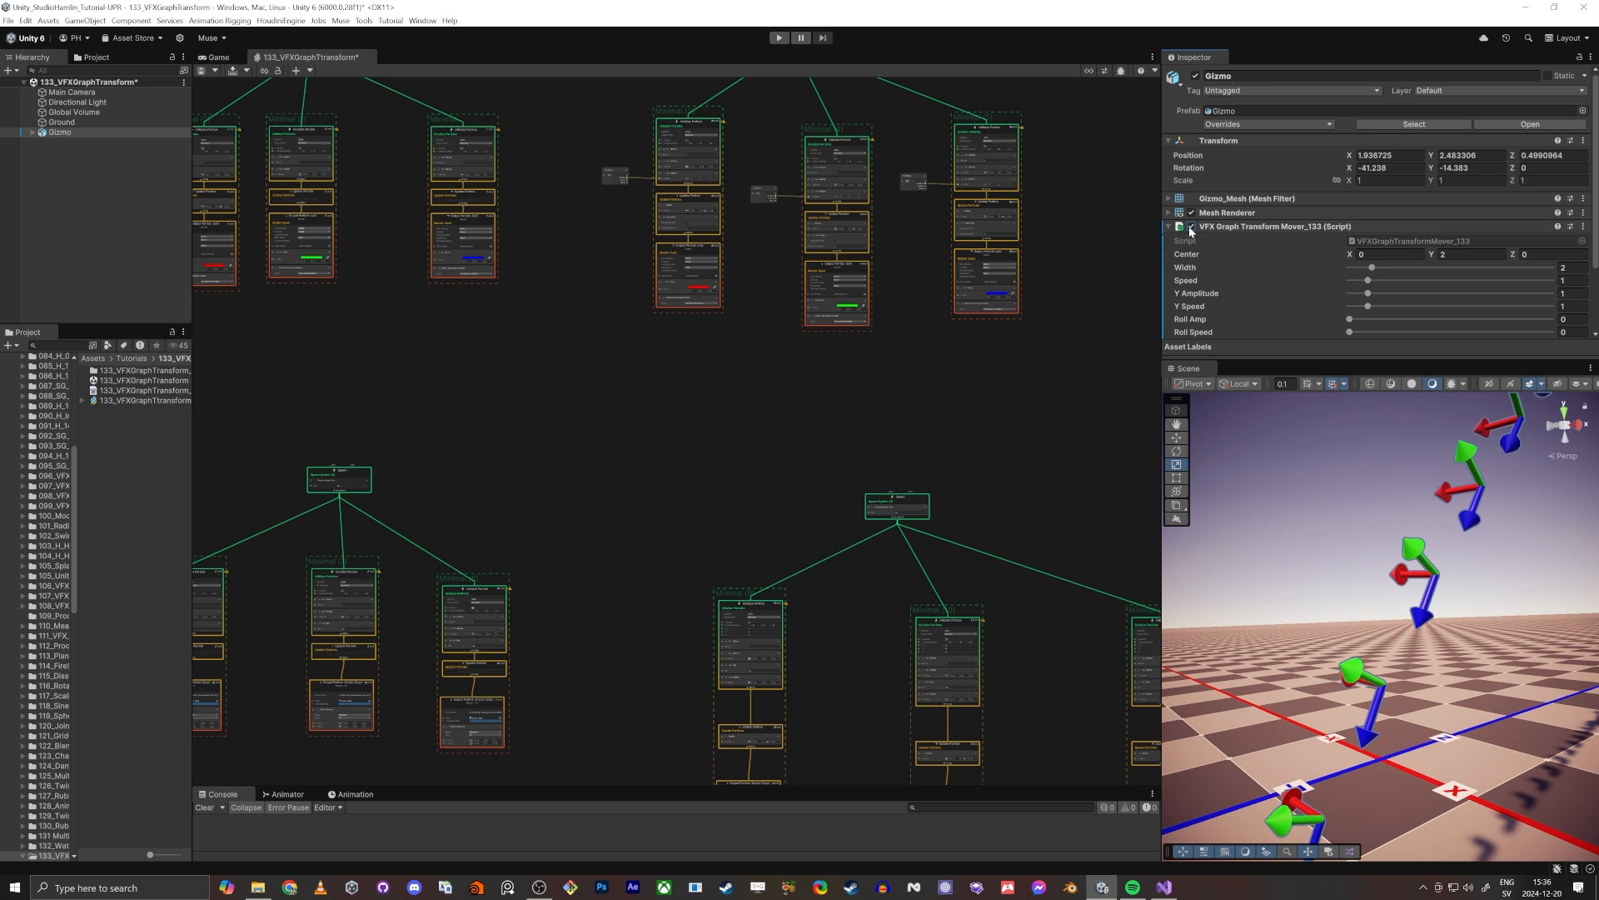
{"action": "left_click", "coordinate": [1191, 229]}
{"action": "left_click_drag", "start_coordinate": [1374, 537], "coordinate": [1458, 621], "text": "alt"}
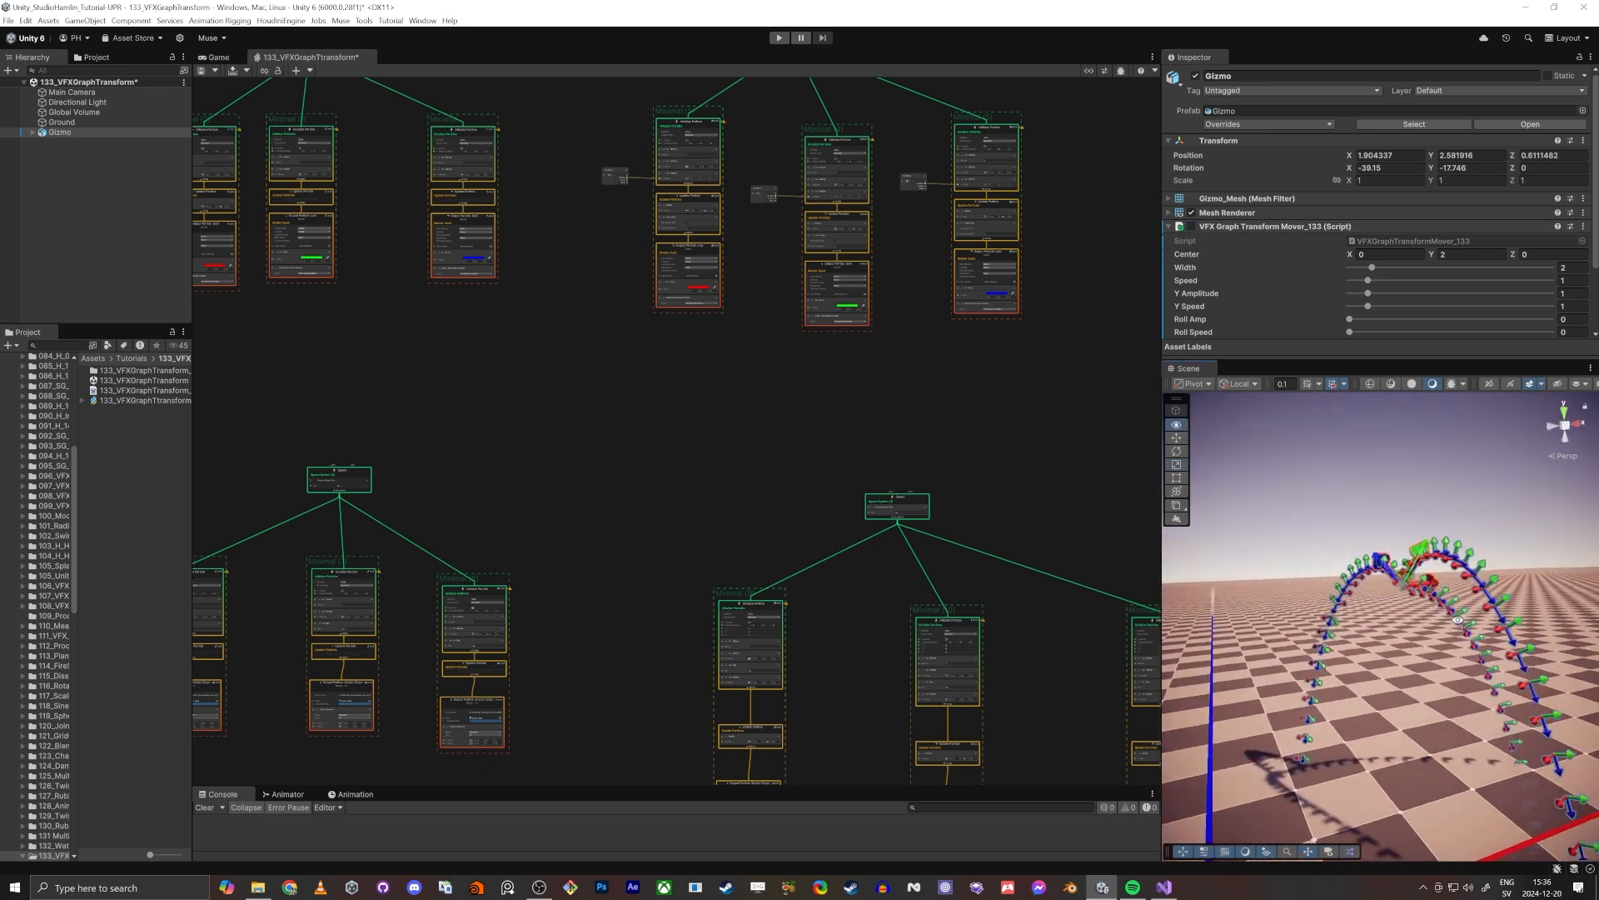
{"action": "right_click_drag", "start_coordinate": [1363, 634], "coordinate": [1417, 622]}
{"action": "key", "text": "w"}
{"action": "key", "text": "s"}
Step: Run the Gizmo's mover again to reach a different pose and inspect the particle trails up close
{"action": "left_click", "coordinate": [1193, 226]}
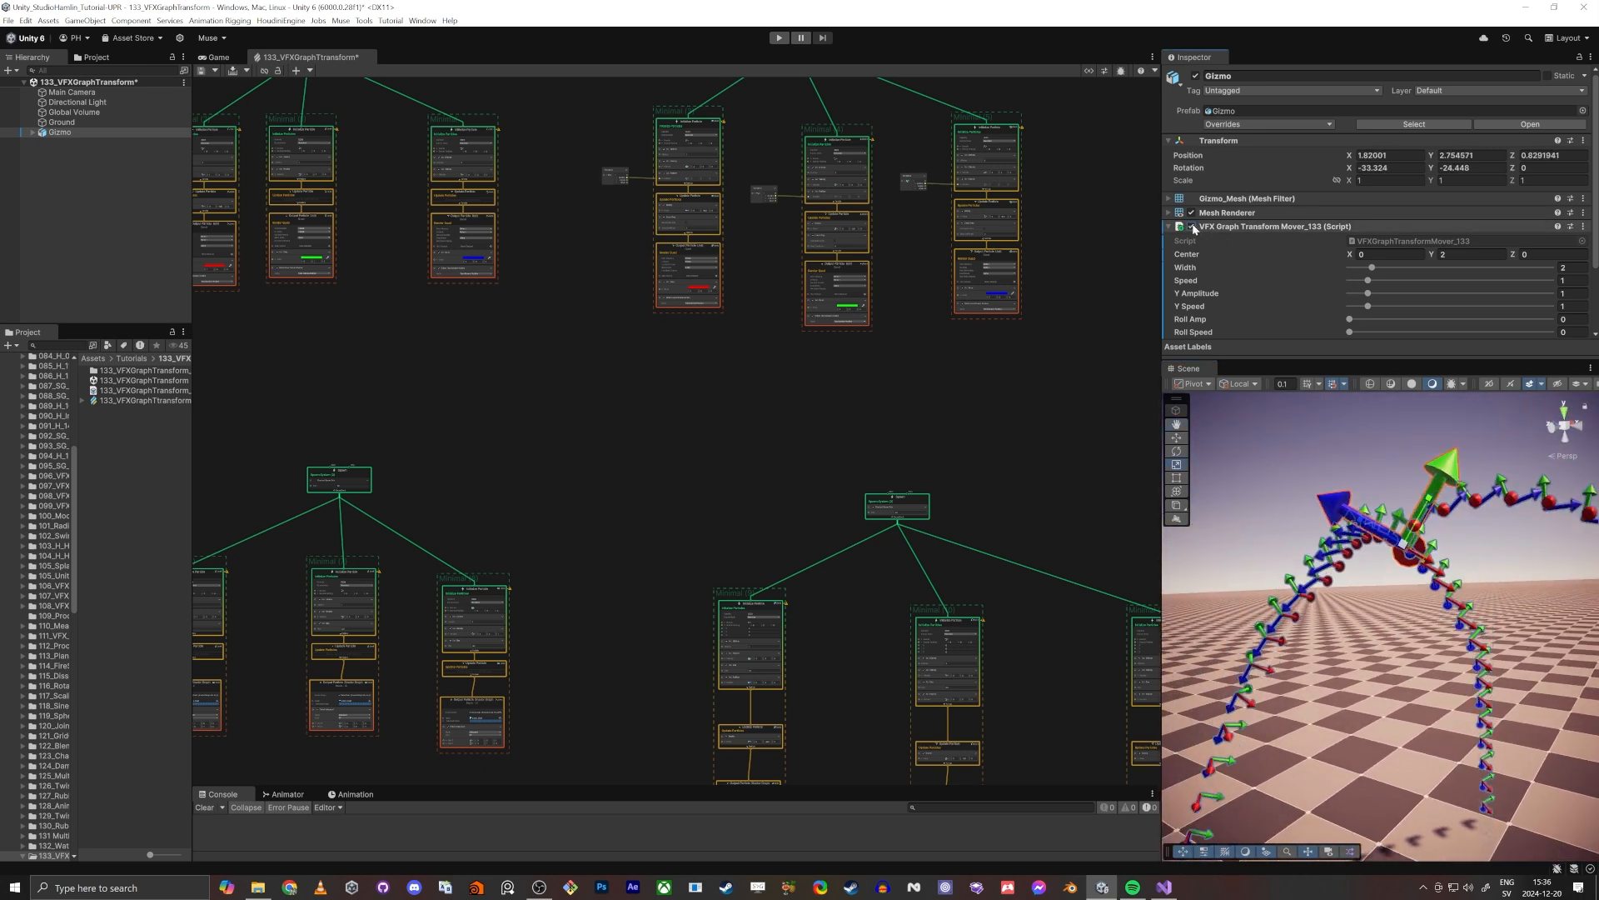
{"action": "right_click_drag", "start_coordinate": [1399, 514], "coordinate": [1191, 645]}
{"action": "key", "text": "w"}
{"action": "key", "text": "s"}
{"action": "key", "text": "w"}
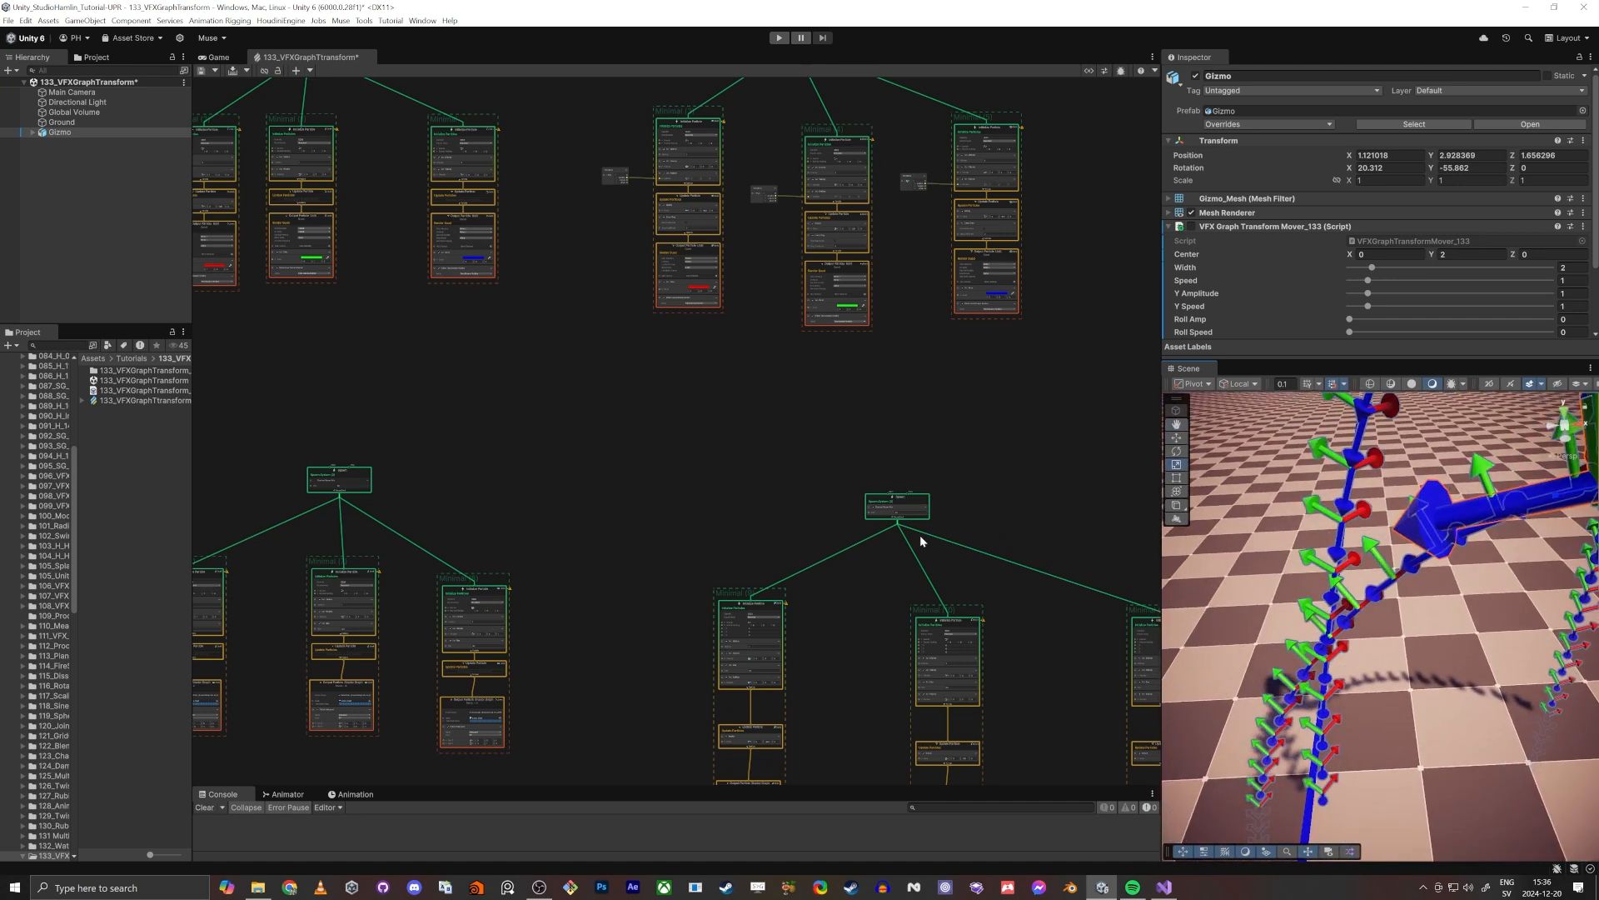
Step: Set the Orient block's mode to Along Velocity in the particle output of the third gravity-affected system
{"action": "middle_click_drag", "start_coordinate": [1005, 487], "coordinate": [953, 342]}
{"action": "scroll", "coordinate": [952, 342], "scroll_direction": "down", "scroll_amount": 1}
{"action": "middle_click_drag", "start_coordinate": [1095, 678], "coordinate": [954, 403]}
{"action": "scroll", "coordinate": [954, 402], "scroll_direction": "up", "scroll_amount": 13}
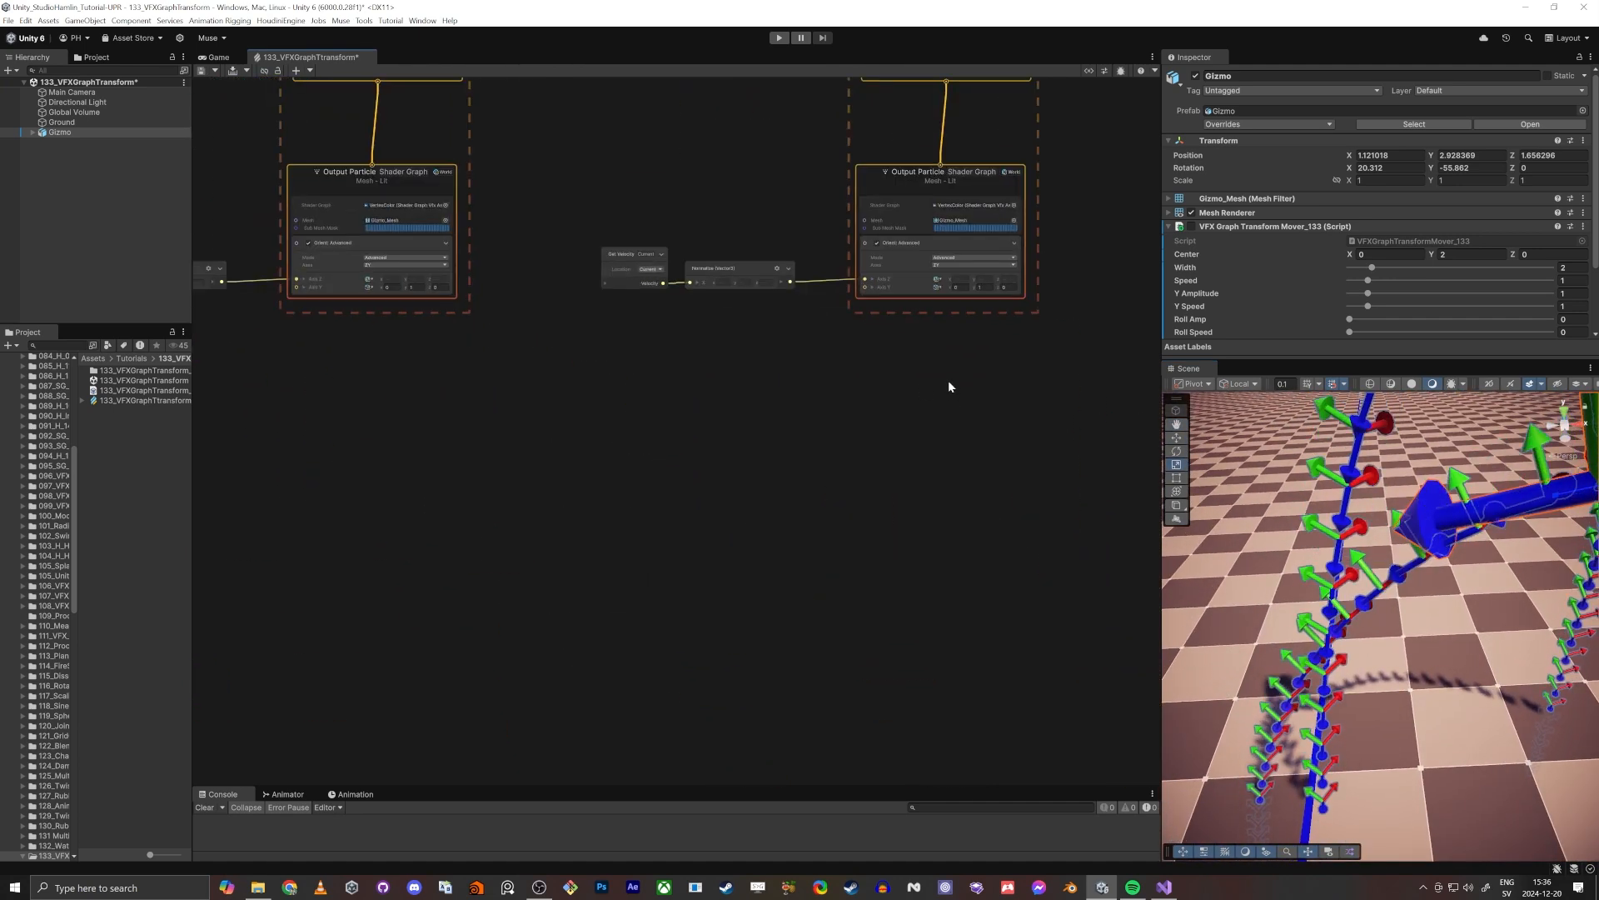
{"action": "middle_click_drag", "start_coordinate": [924, 312], "coordinate": [819, 633]}
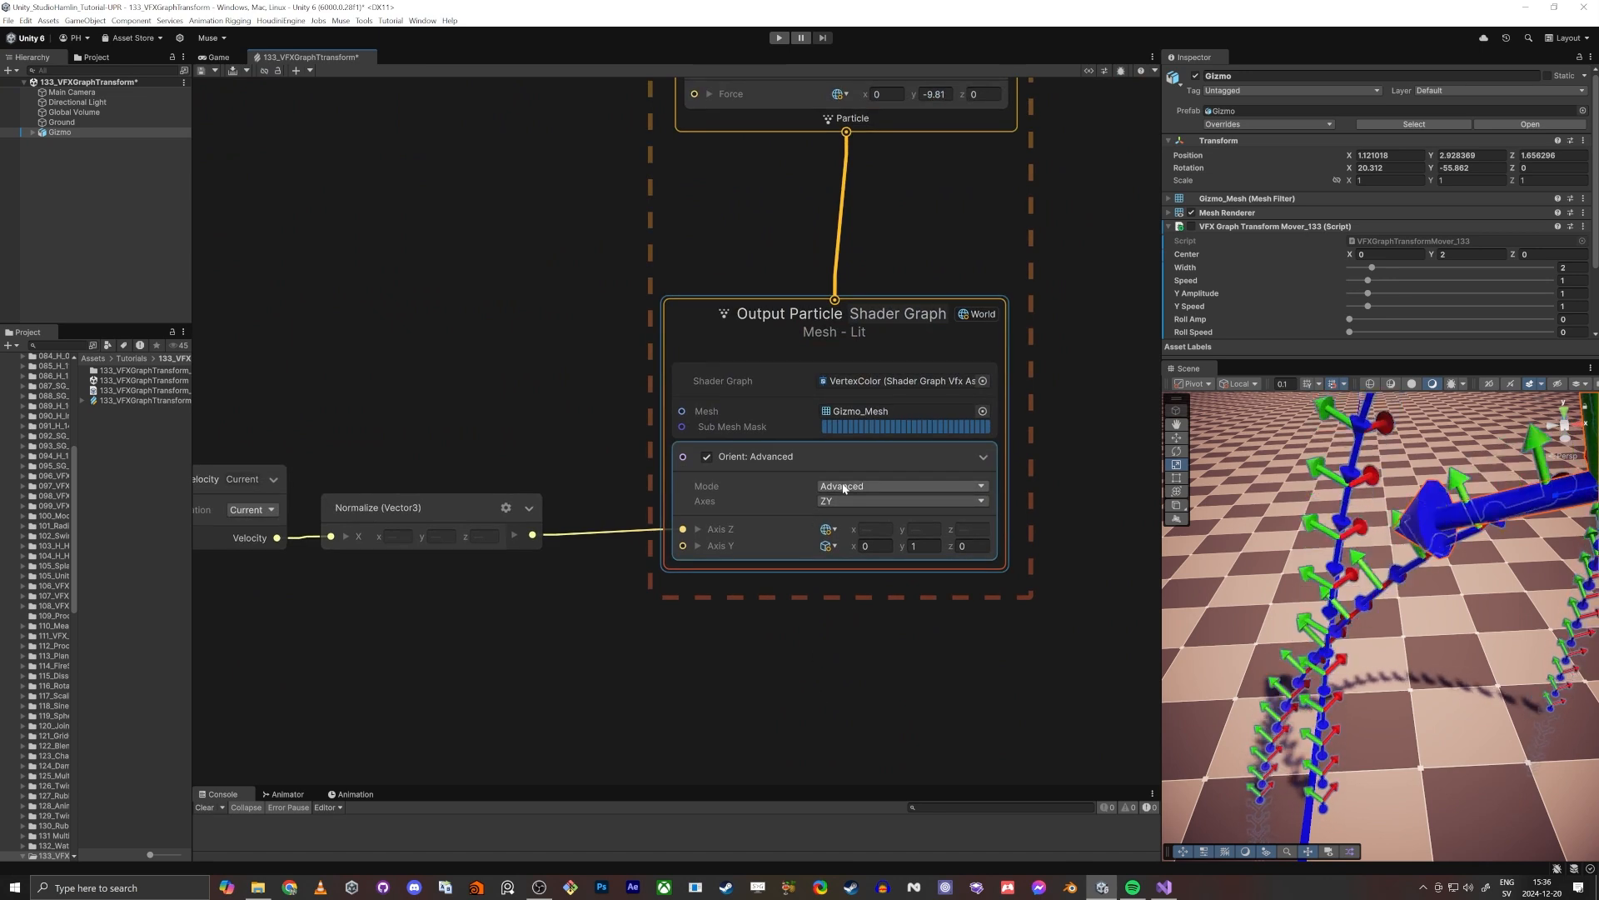
{"action": "left_click", "coordinate": [844, 487]}
{"action": "left_click", "coordinate": [857, 489]}
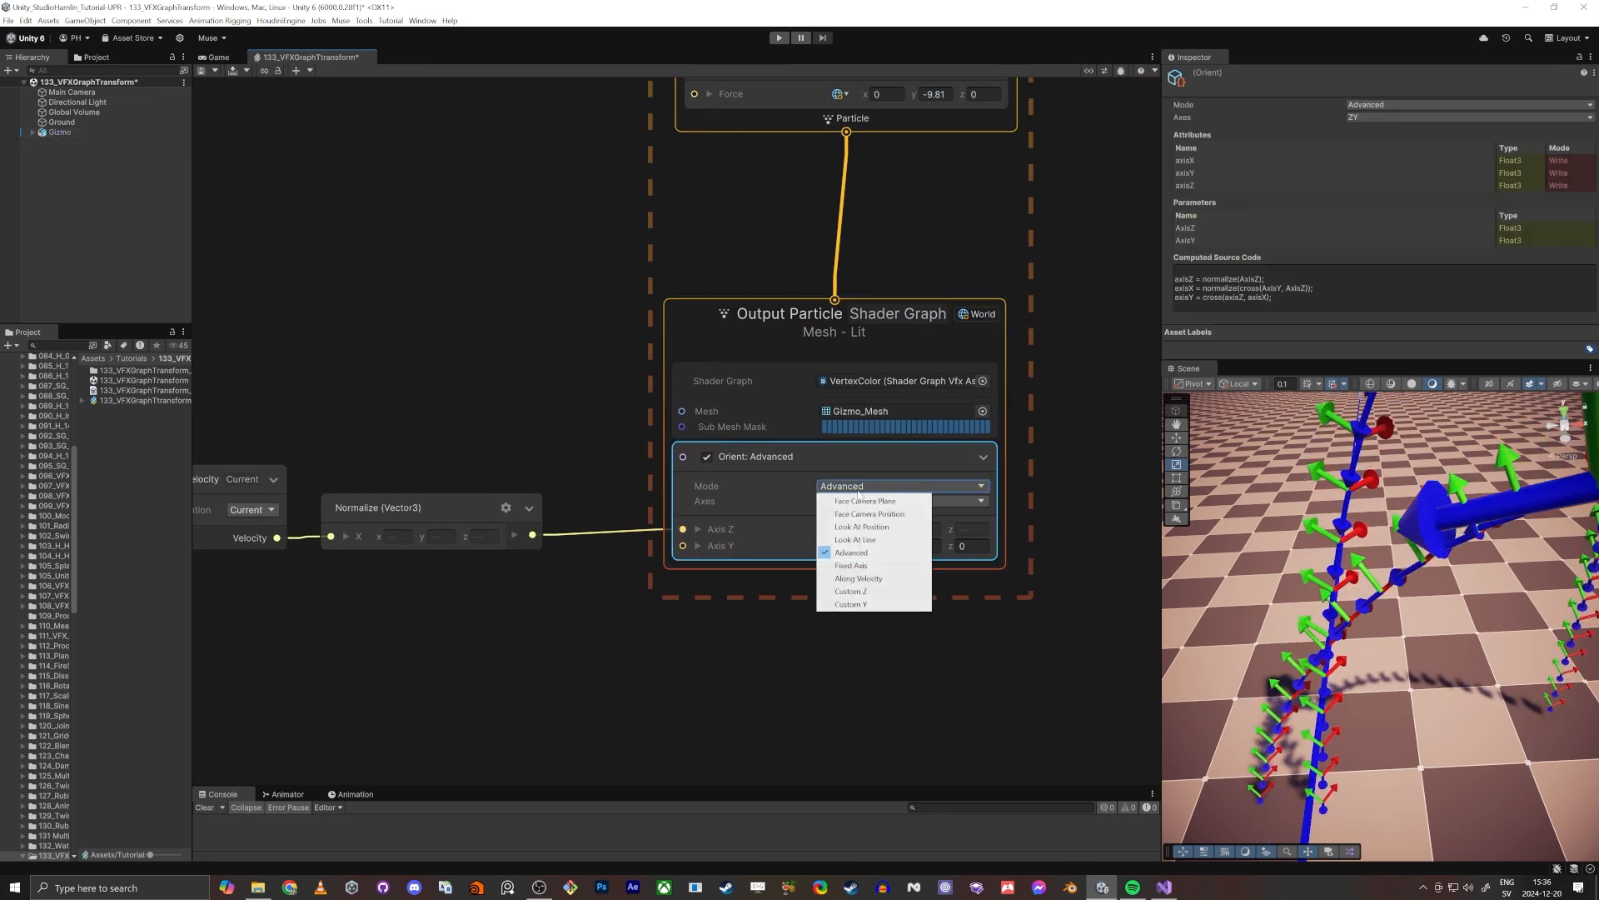
{"action": "left_click", "coordinate": [865, 579]}
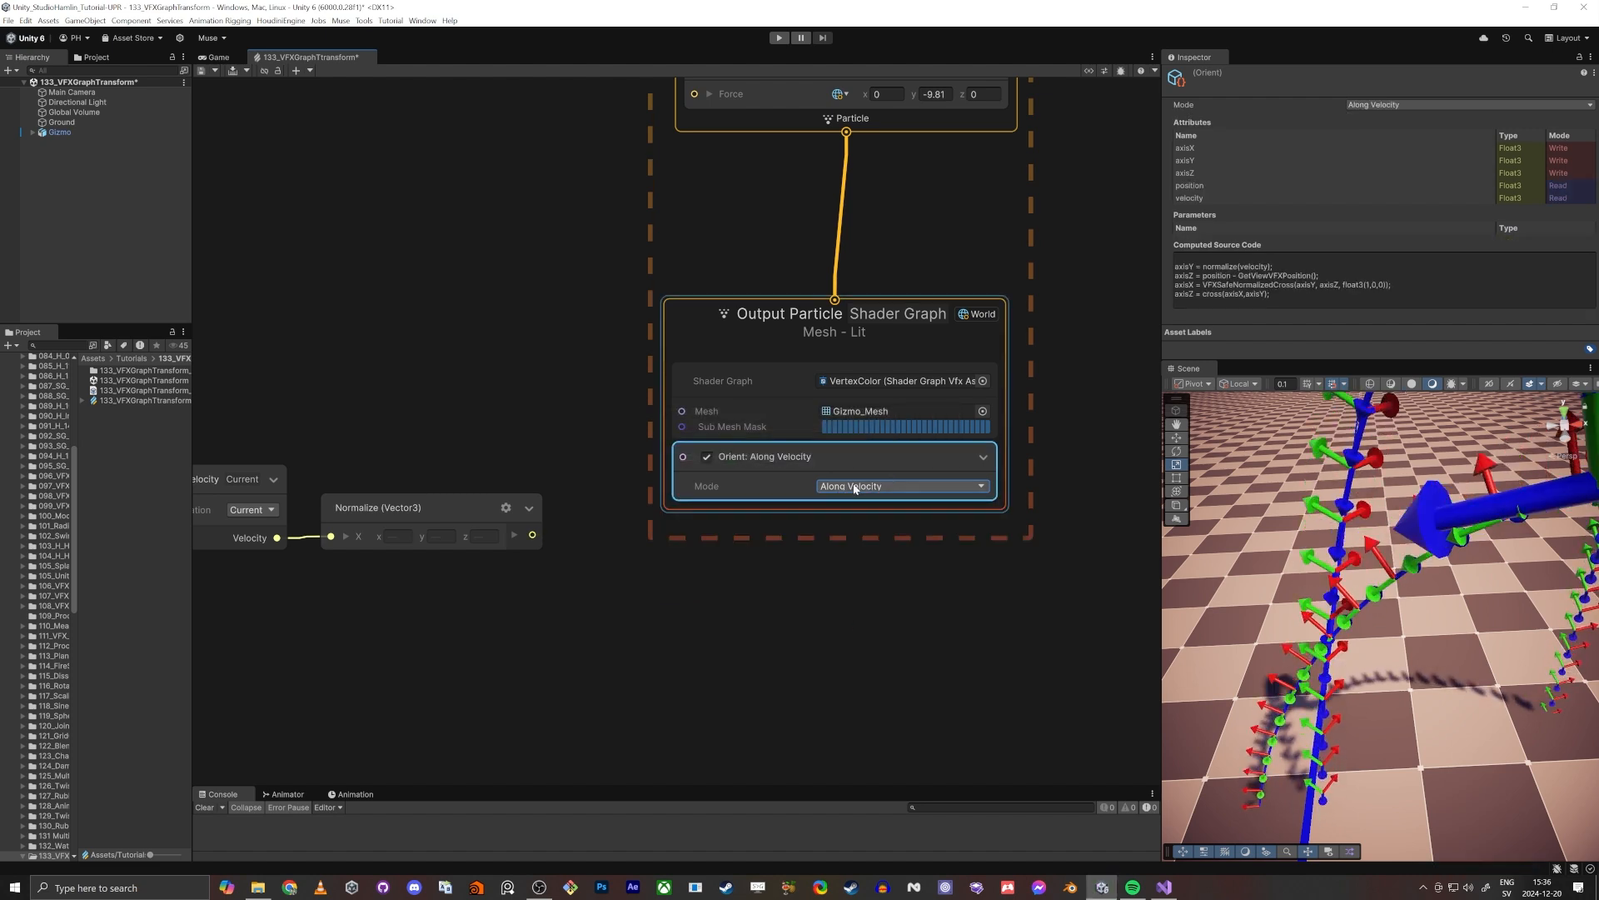
Step: Inspect the orientation of the emitted gizmo particles from other viewpoints in a maximized scene view
{"action": "right_click_drag", "start_coordinate": [1341, 594], "coordinate": [0, 577]}
{"action": "right_click", "coordinate": [108, 706]}
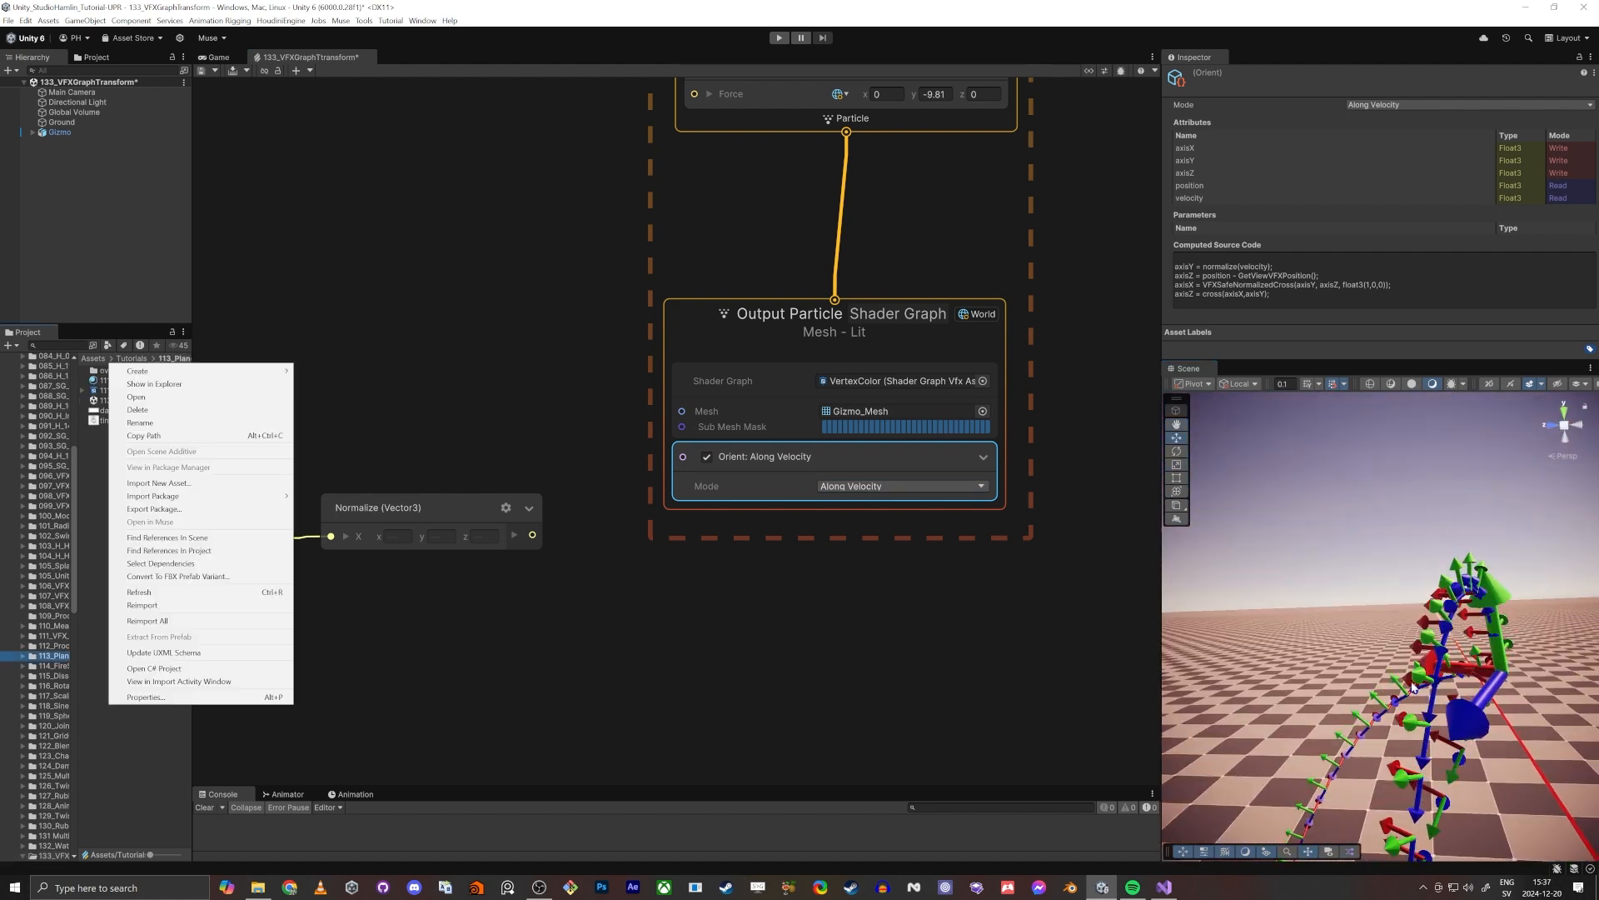
{"action": "left_click", "coordinate": [1143, 583]}
{"action": "key", "text": "shift+space"}
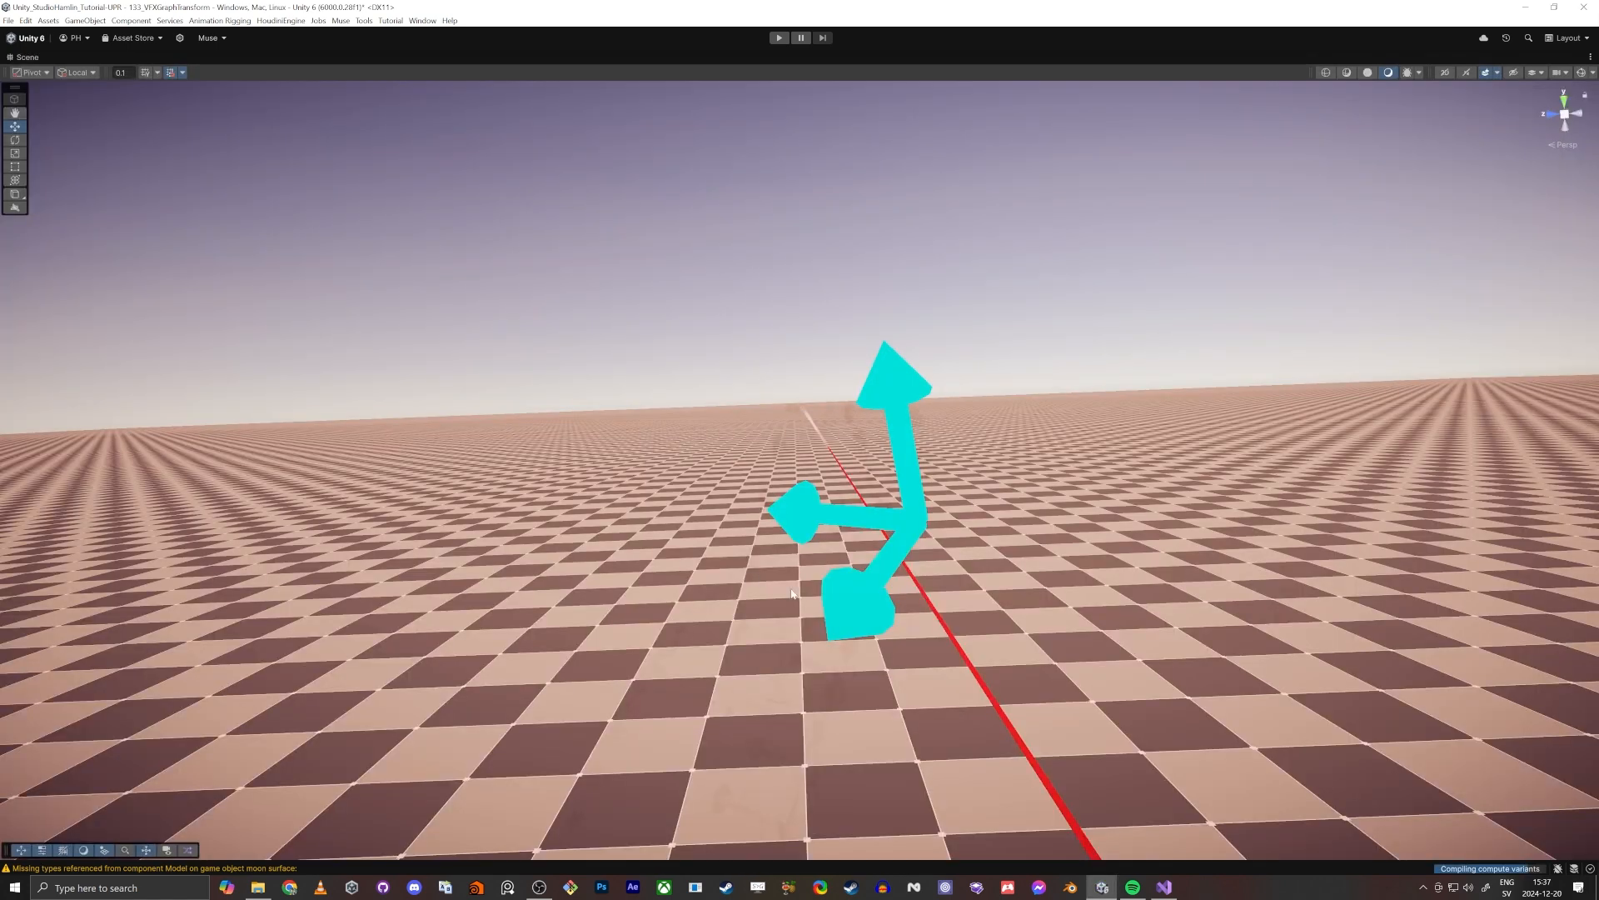
{"action": "key", "text": "w"}
{"action": "right_click_drag", "start_coordinate": [837, 612], "coordinate": [866, 543]}
{"action": "key", "text": "s"}
{"action": "key", "text": "shift+space"}
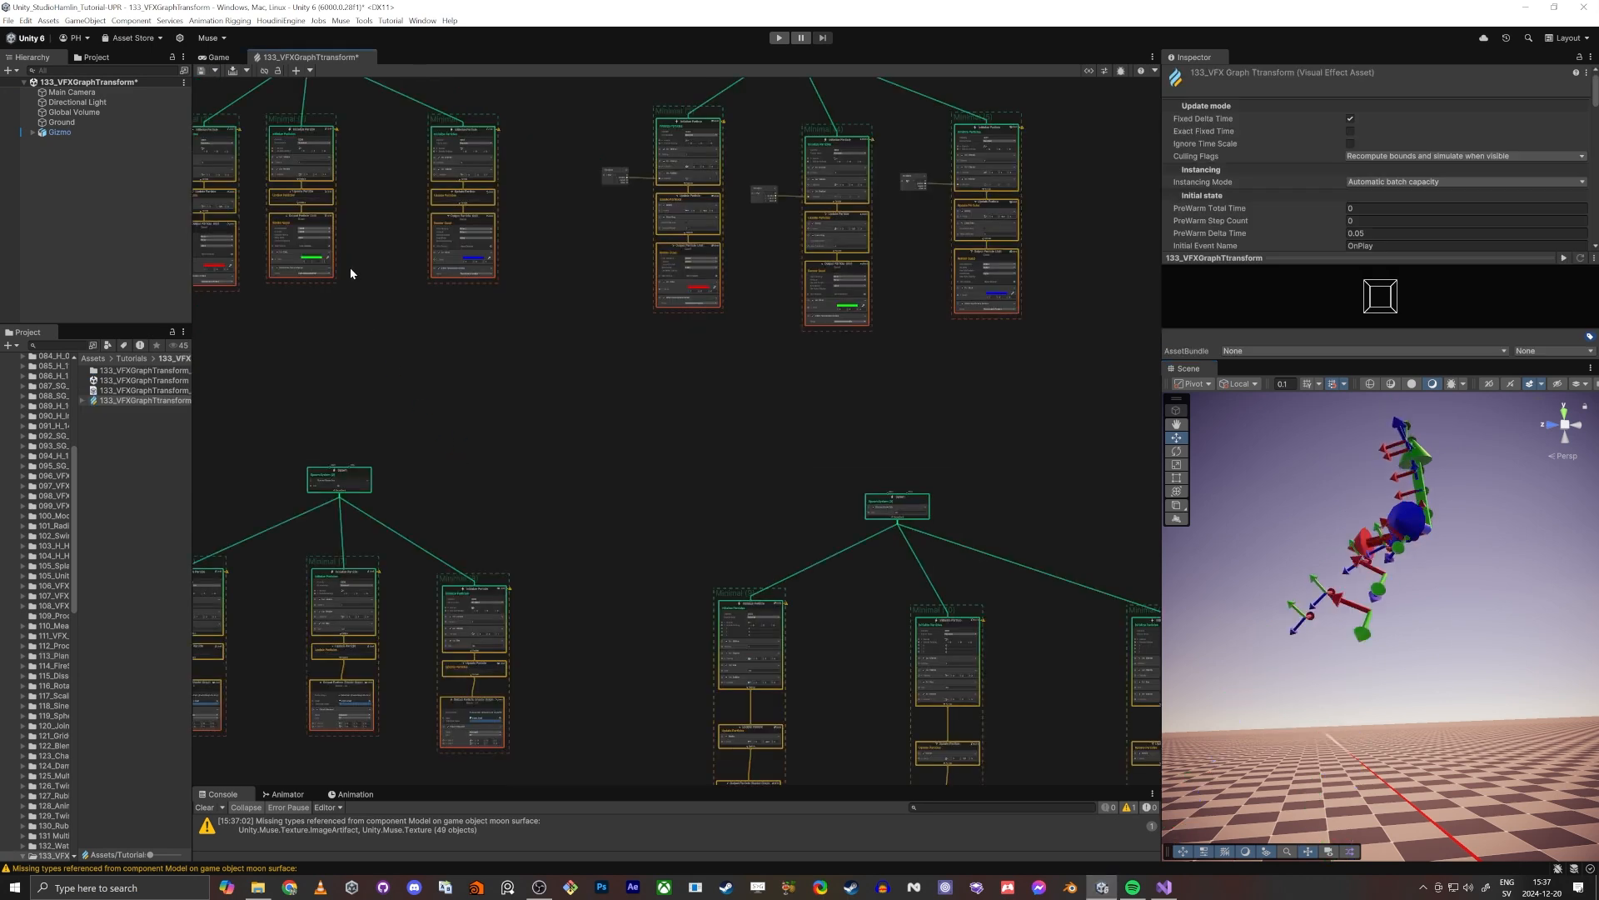
Step: Disconnect the gravity group's spawn context from its first two particle systems, keeping only the third one linked
{"action": "middle_click_drag", "start_coordinate": [349, 267], "coordinate": [499, 407]}
{"action": "scroll", "coordinate": [504, 416], "scroll_direction": "down", "scroll_amount": 3}
{"action": "middle_click_drag", "start_coordinate": [558, 543], "coordinate": [569, 291]}
{"action": "middle_click_drag", "start_coordinate": [737, 348], "coordinate": [573, 372]}
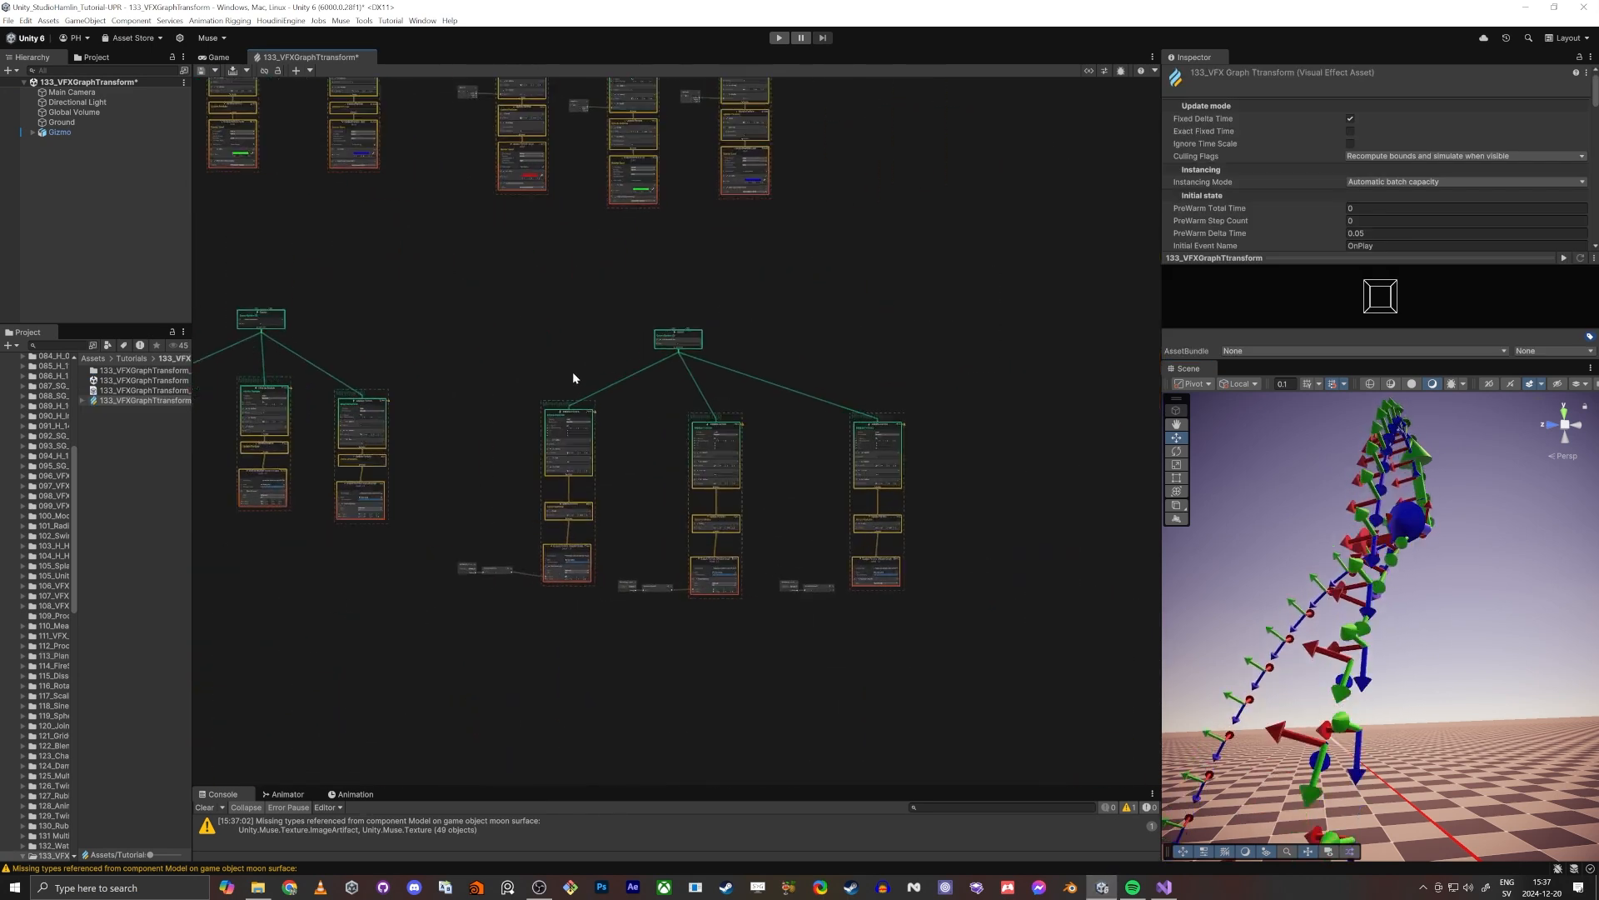
{"action": "scroll", "coordinate": [575, 375], "scroll_direction": "up", "scroll_amount": 3}
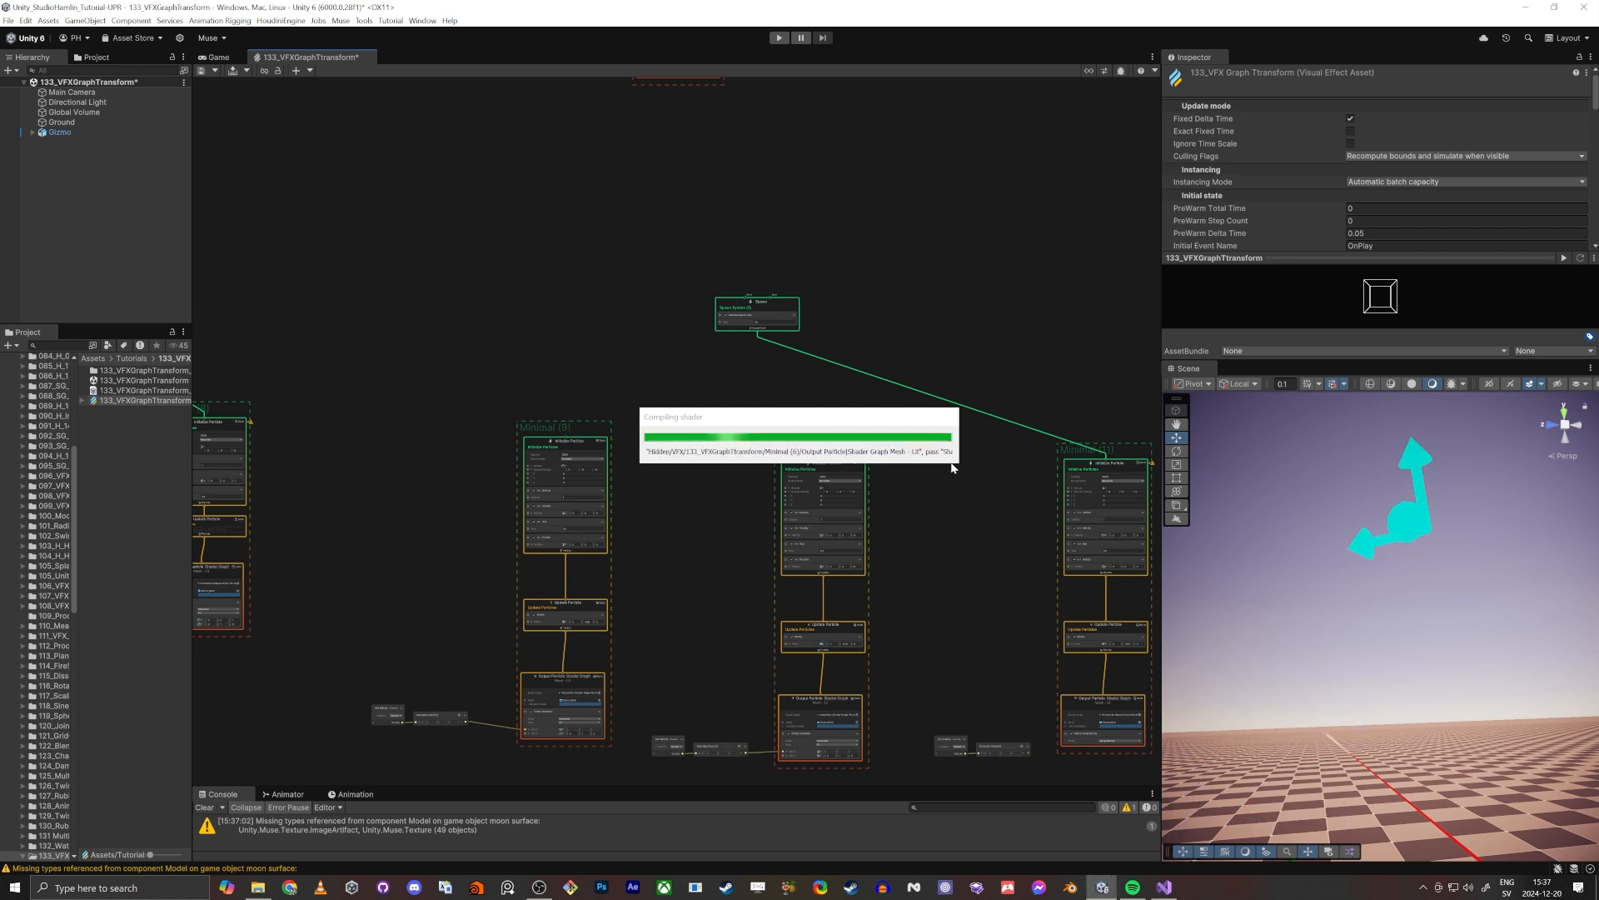
Step: Examine how the remaining Along Velocity particles orient themselves when the scene camera turns and moves around them
{"action": "right_click_drag", "start_coordinate": [1343, 589], "coordinate": [1406, 596]}
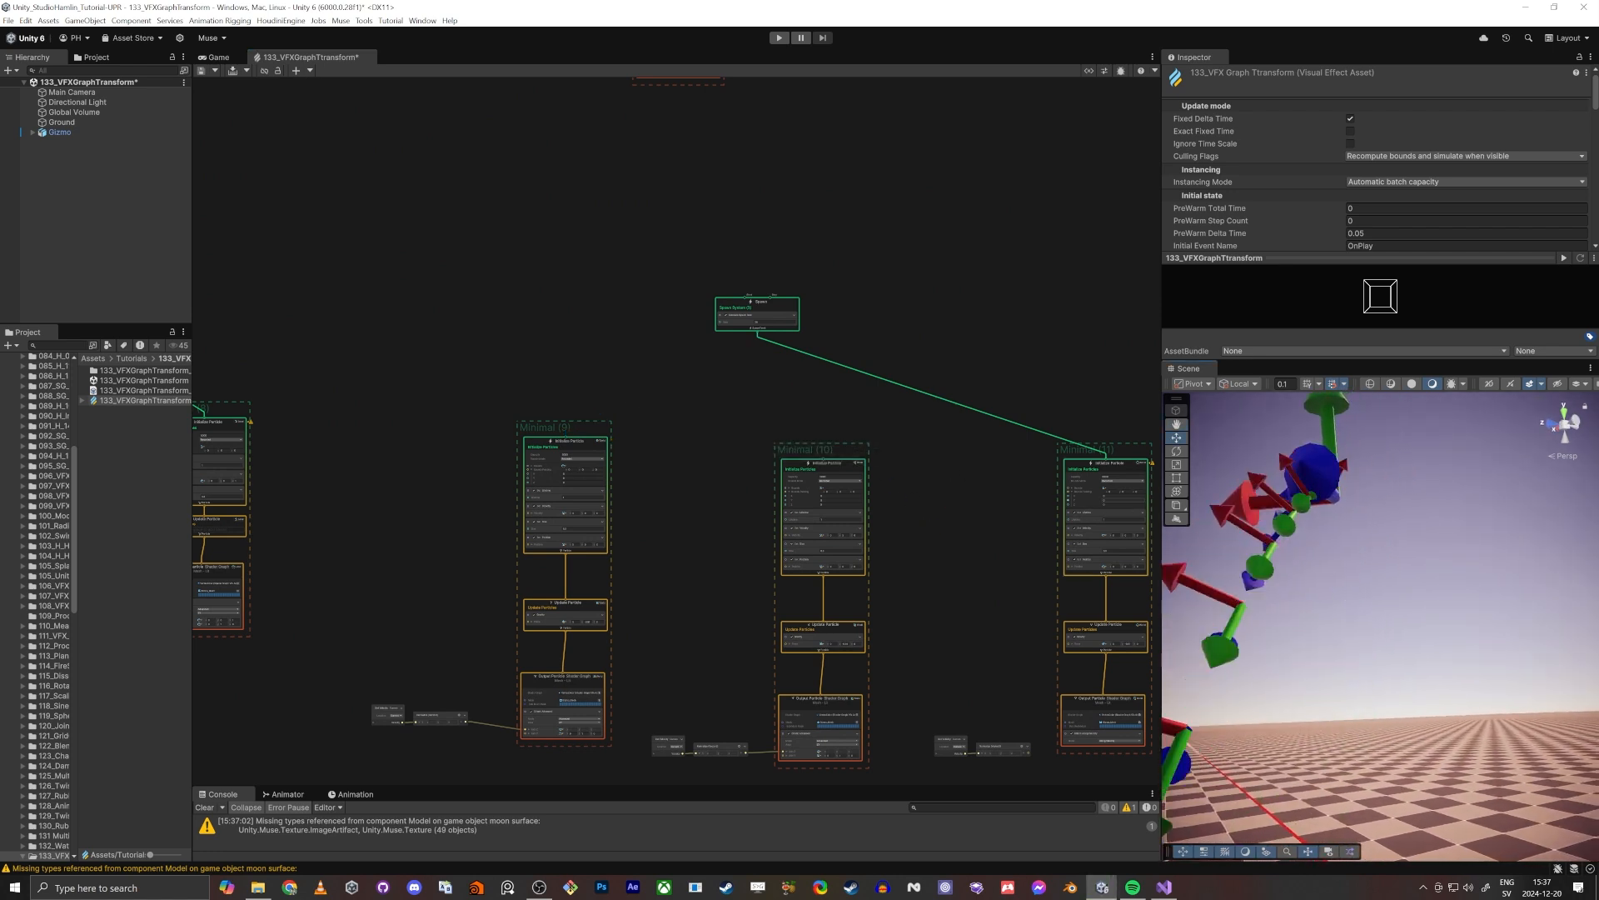
{"action": "right_click_drag", "start_coordinate": [1264, 569], "coordinate": [1342, 568]}
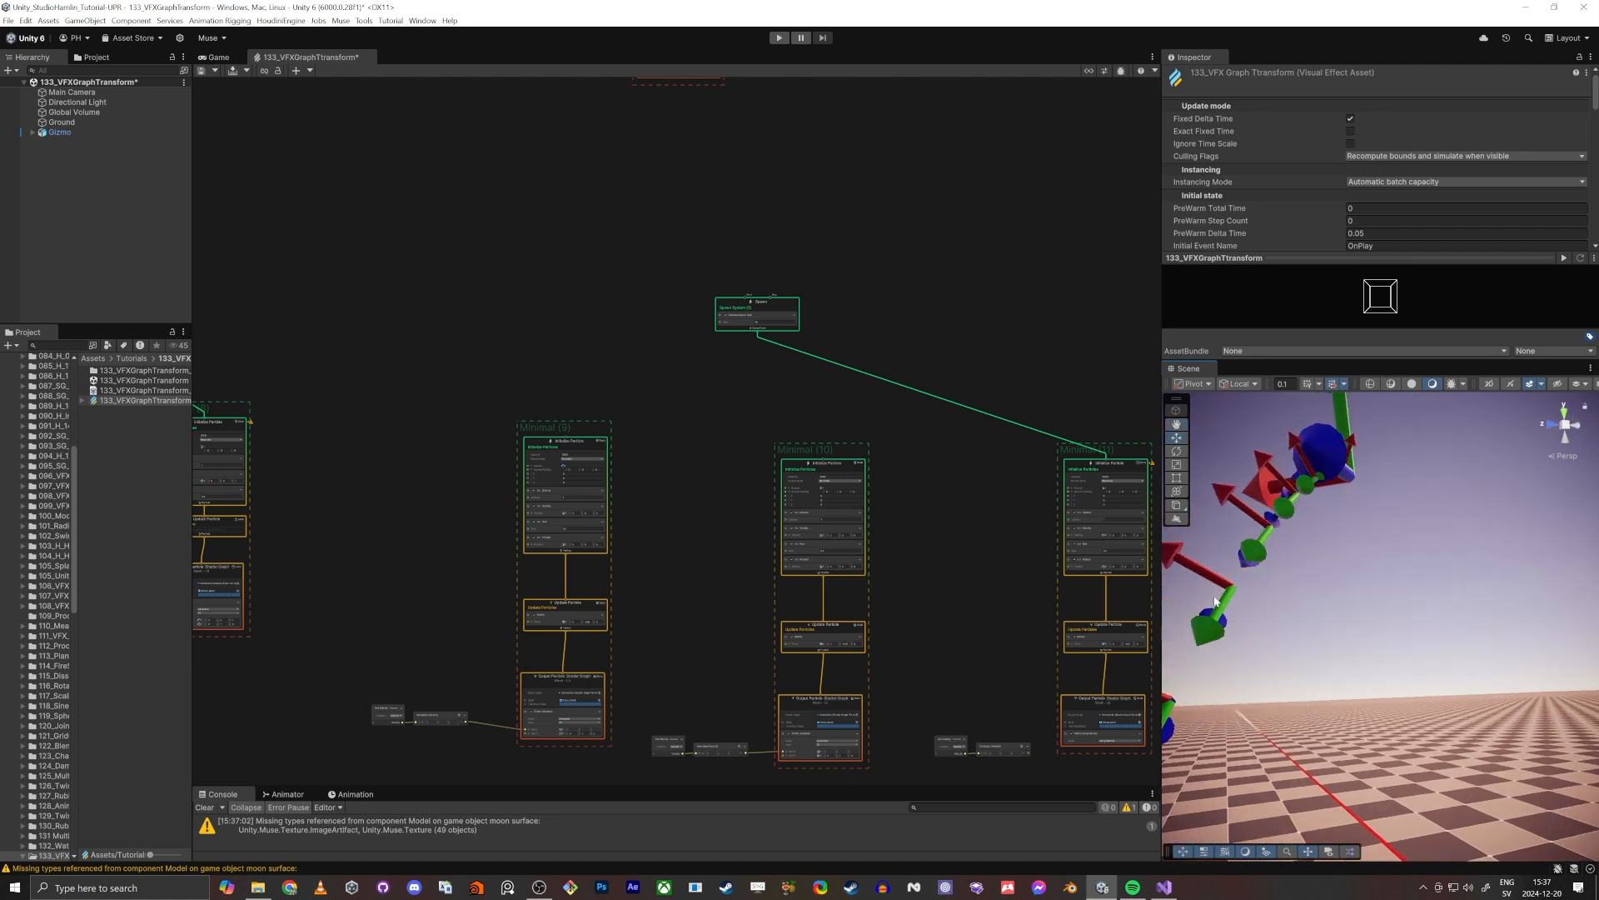
{"action": "right_click_drag", "start_coordinate": [1232, 612], "coordinate": [1266, 538]}
Step: Save the VFX graph with the changed spawn connections
{"action": "middle_click_drag", "start_coordinate": [904, 668], "coordinate": [793, 468]}
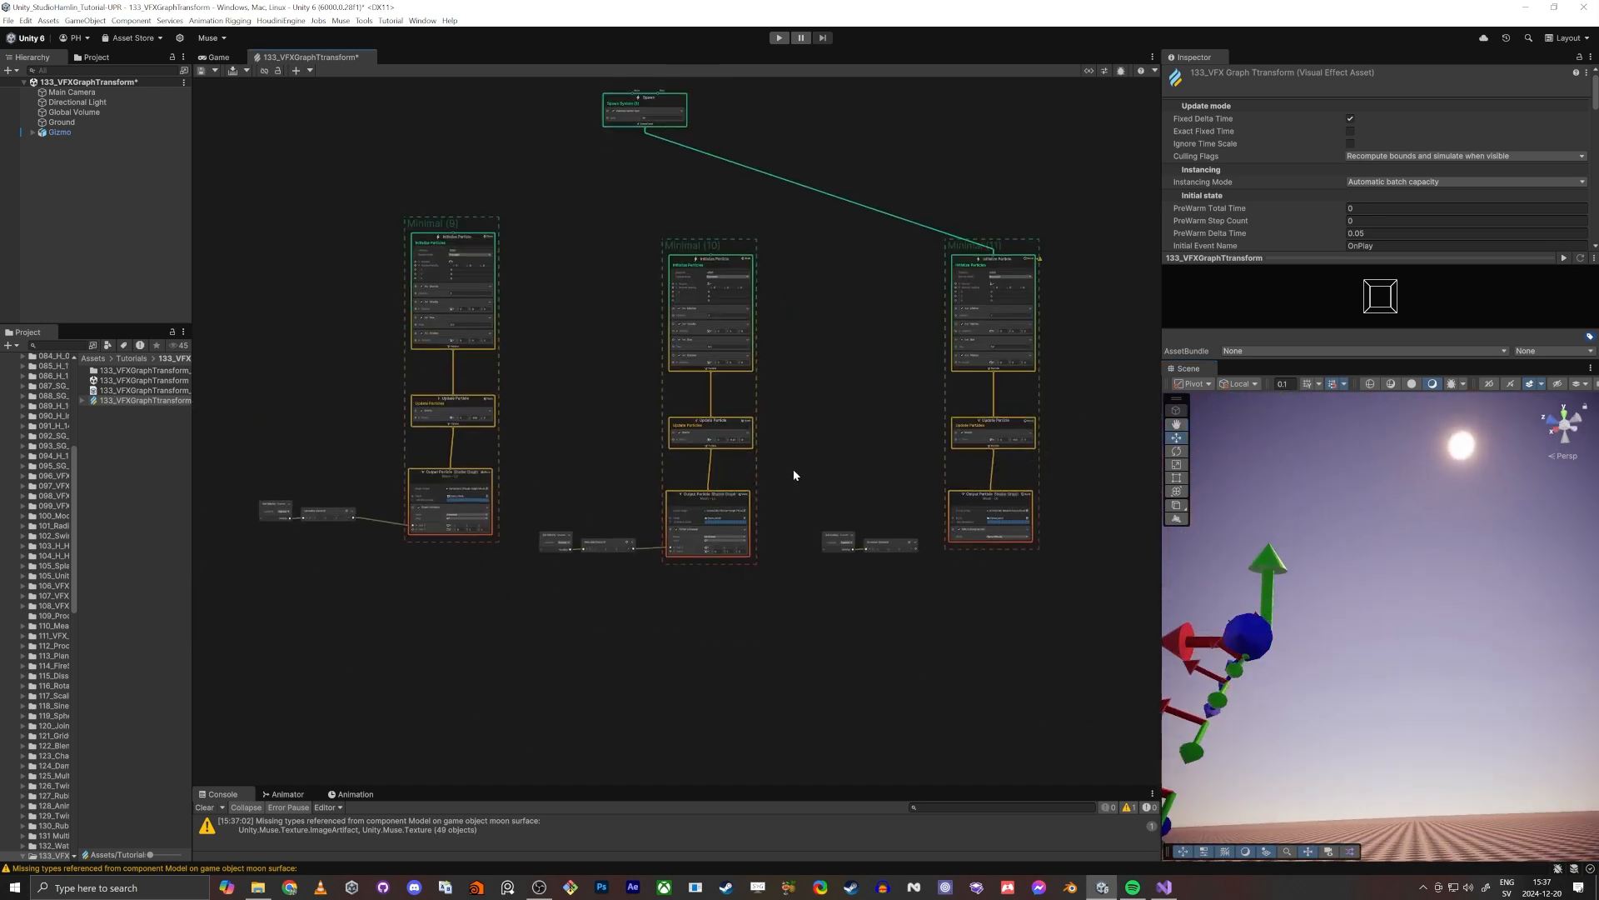
{"action": "scroll", "coordinate": [921, 516], "scroll_direction": "down", "scroll_amount": 1}
{"action": "key", "text": "ctrl+s"}
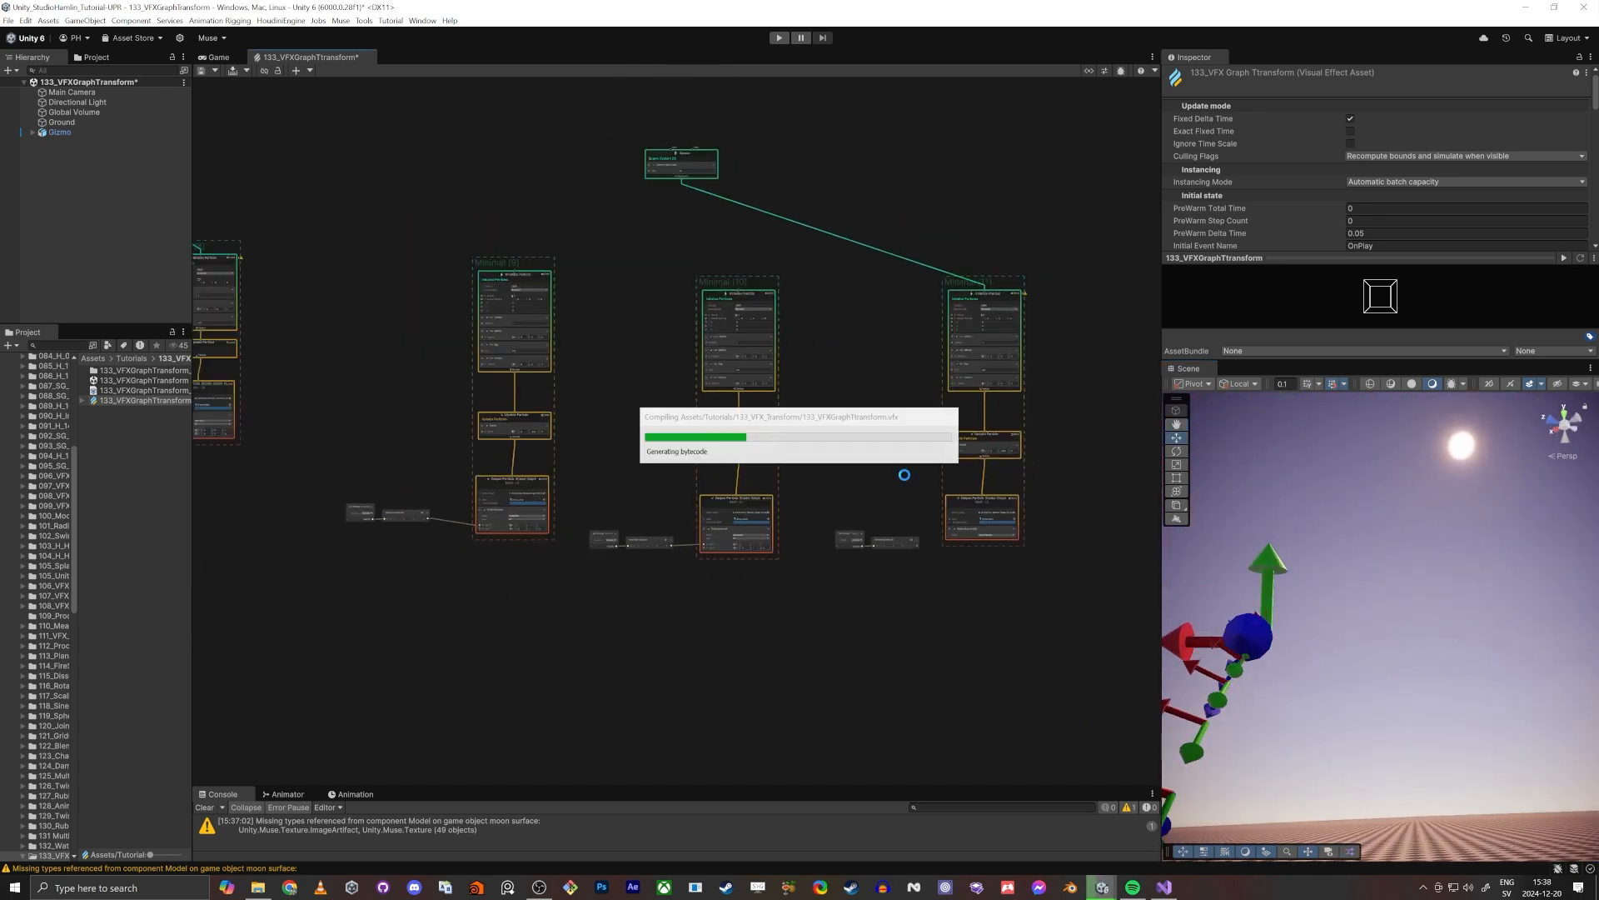